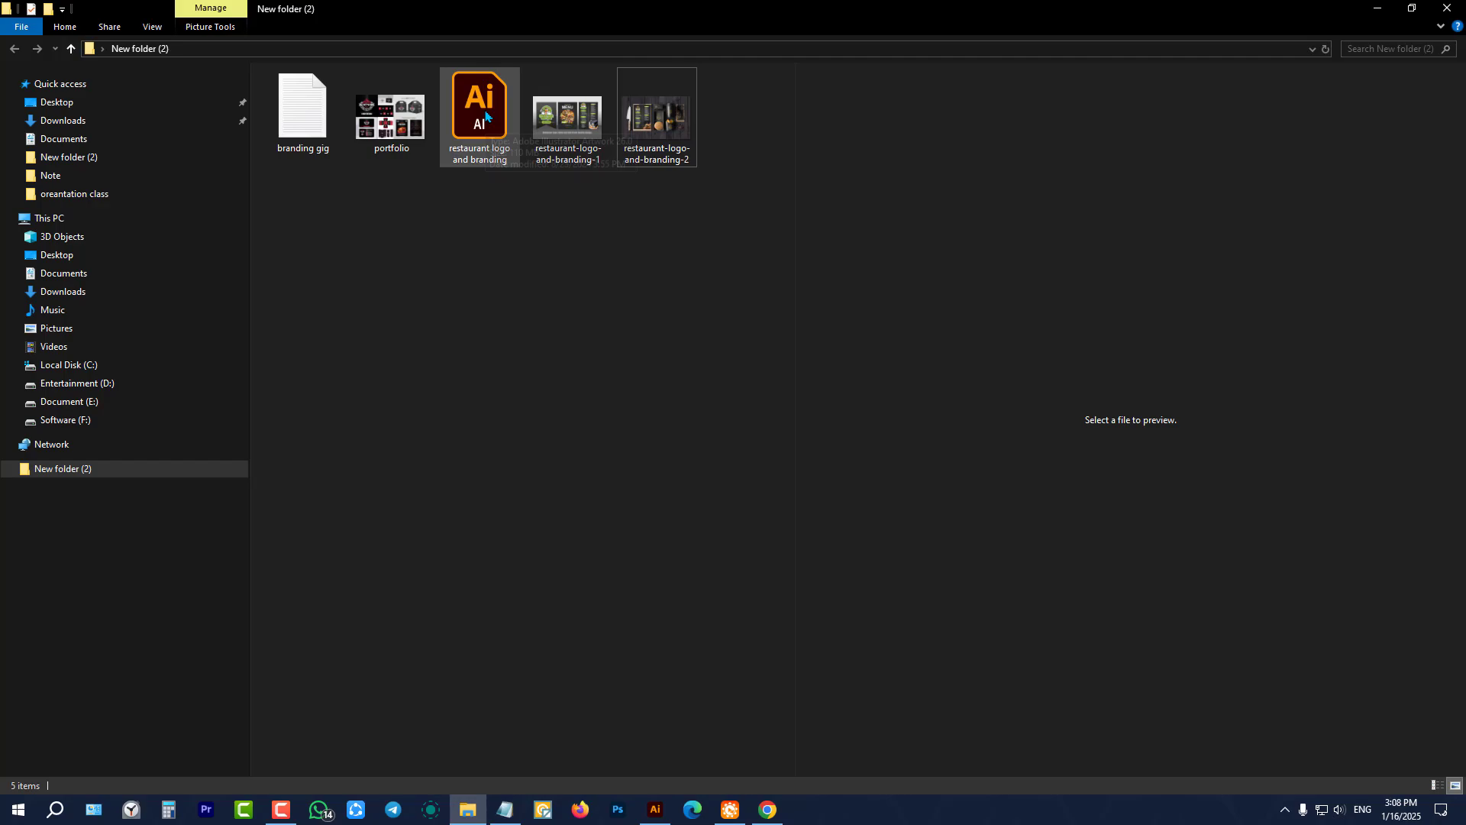
- Open the "restaurant logo and branding" Illustrator file and bring the dark wooden burger branding mockup into view
double_click(484, 113)
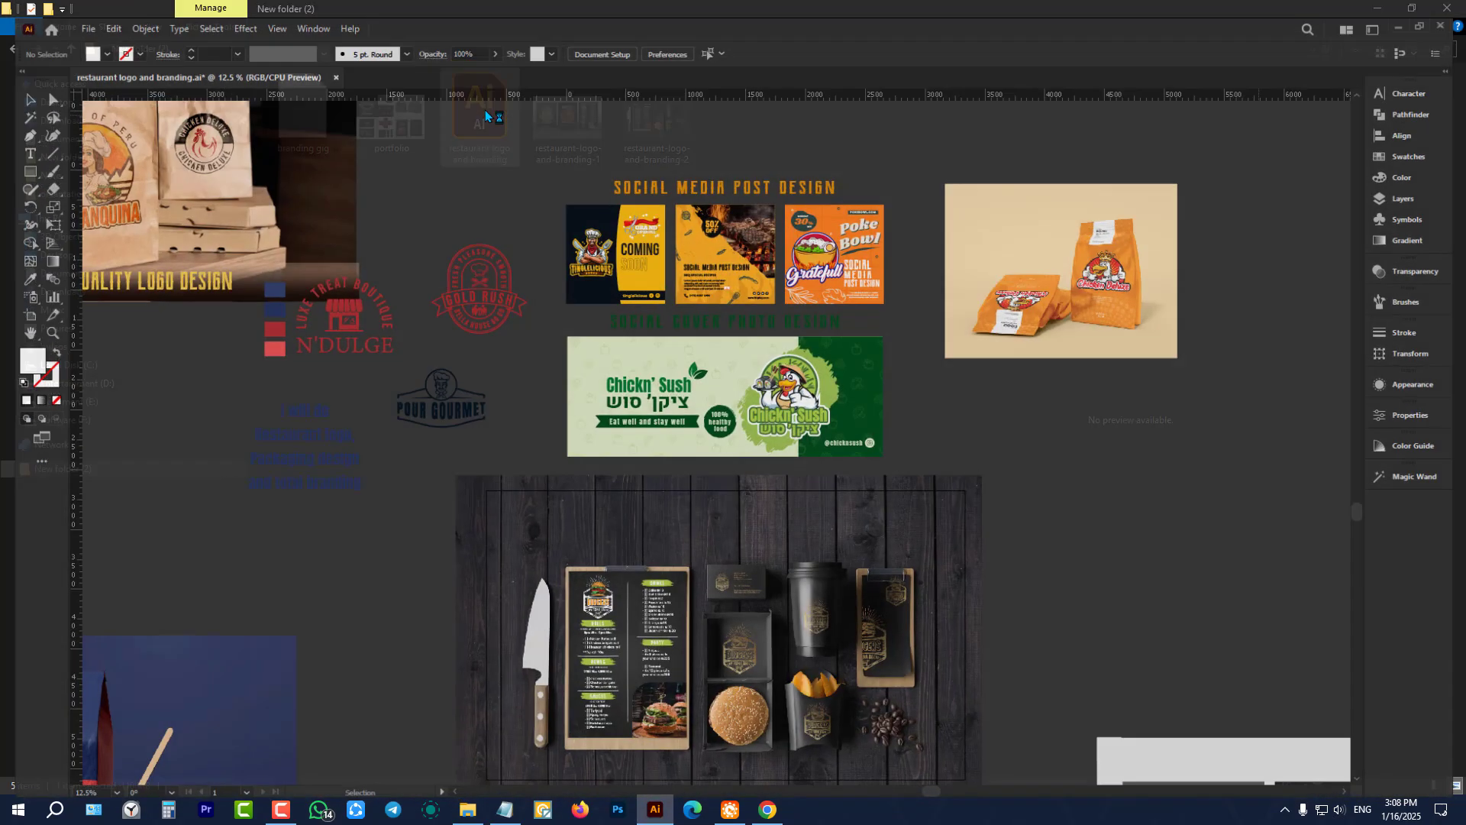
scroll(808, 487, down, 3)
scroll(808, 487, down, 1)
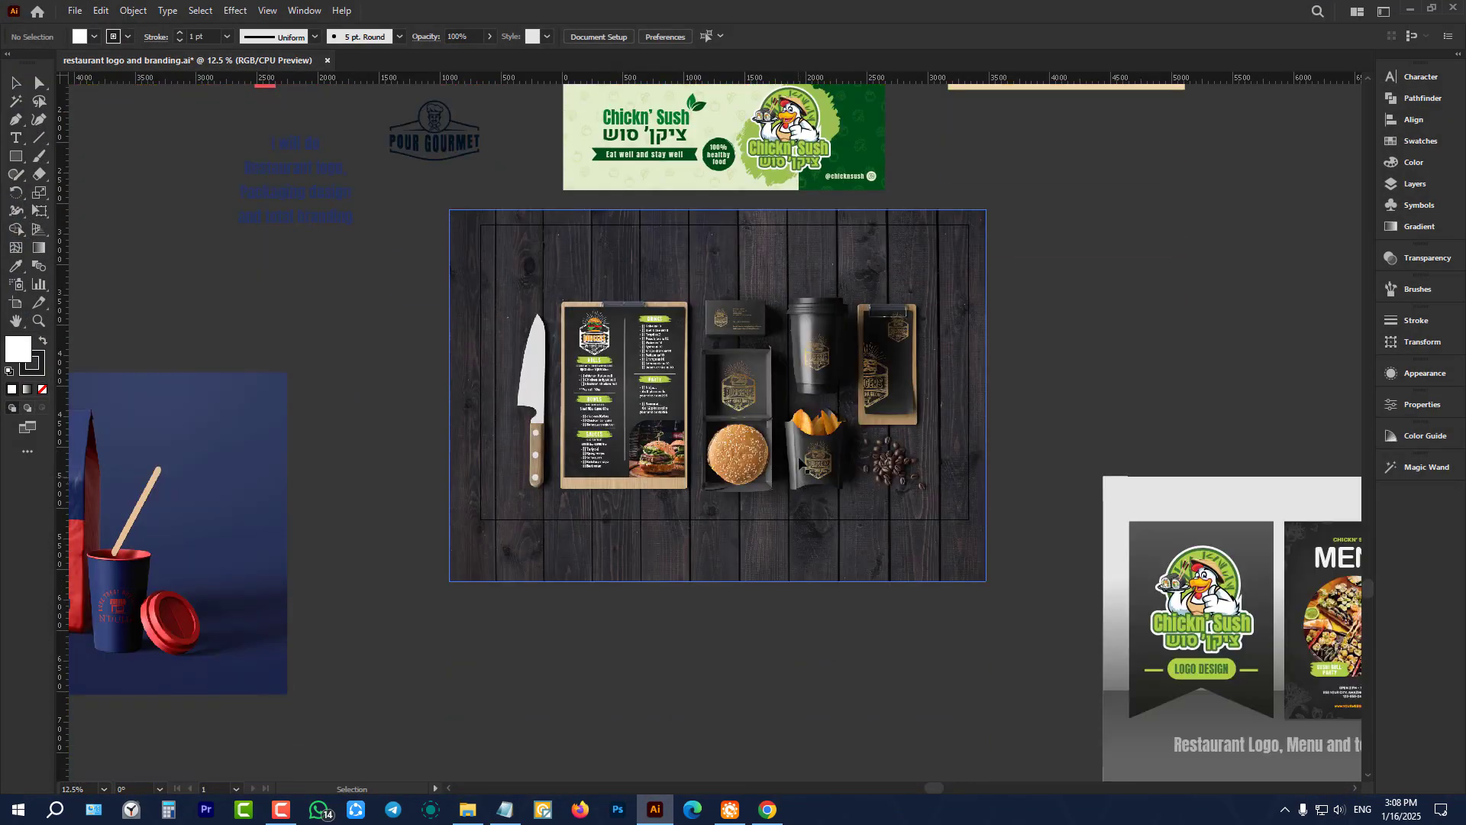
scroll(812, 303, up, 1)
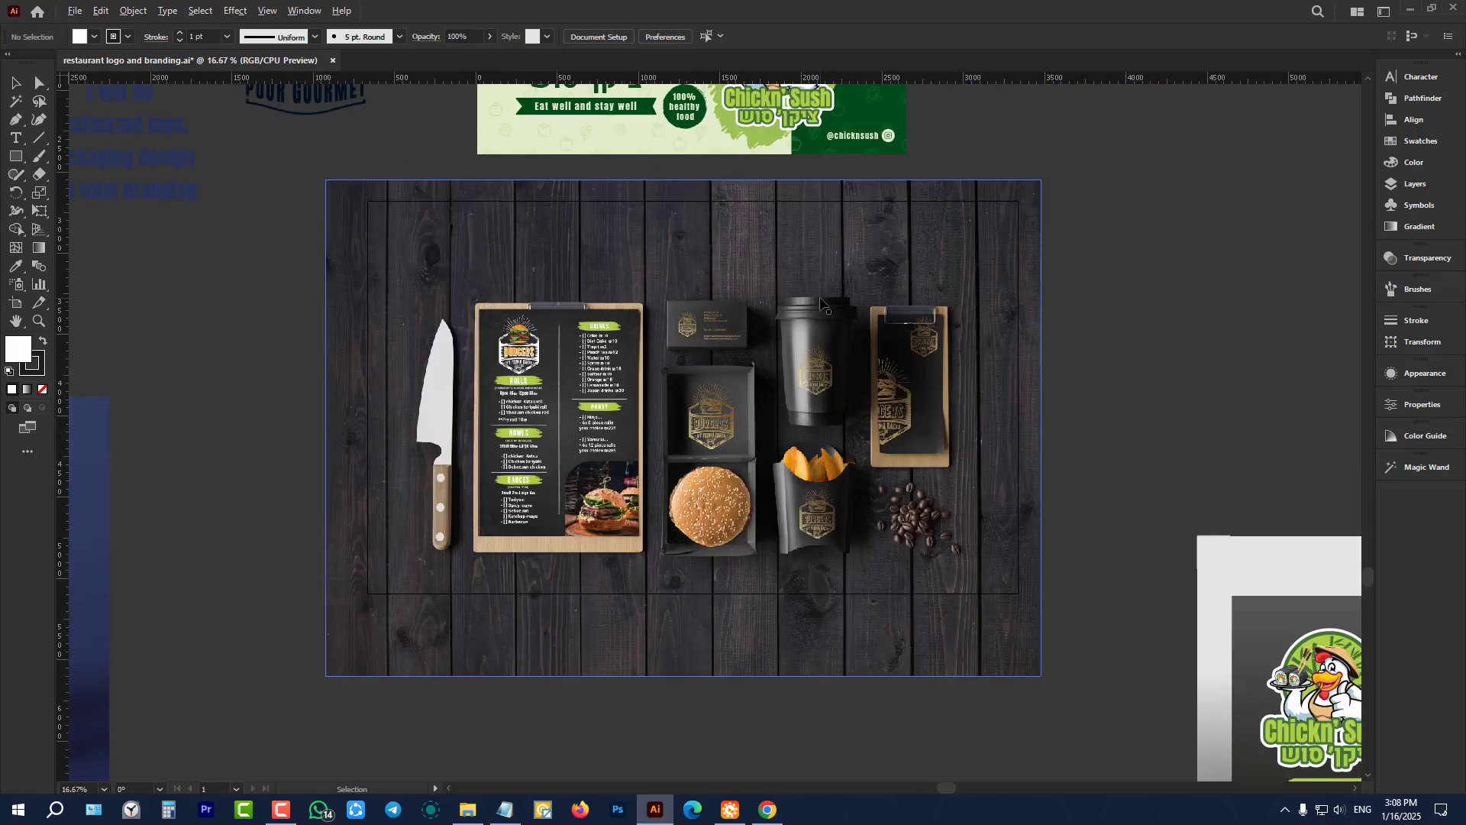
- Check the artboard's bounds and dimensions around the burger branding mockup with the Artboard tool, and return to the Selection tool
click(11, 305)
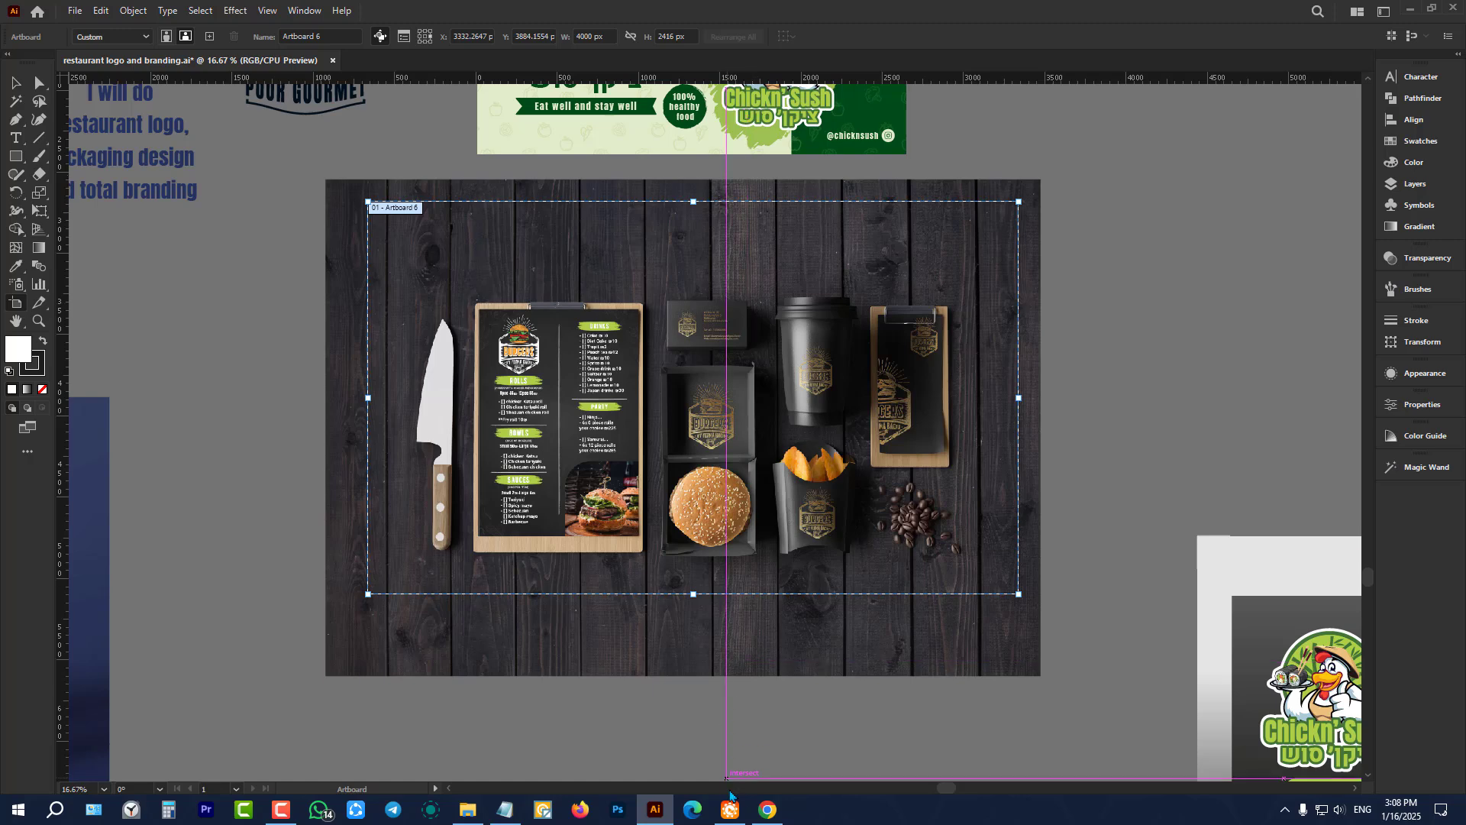
mouse_move(766, 812)
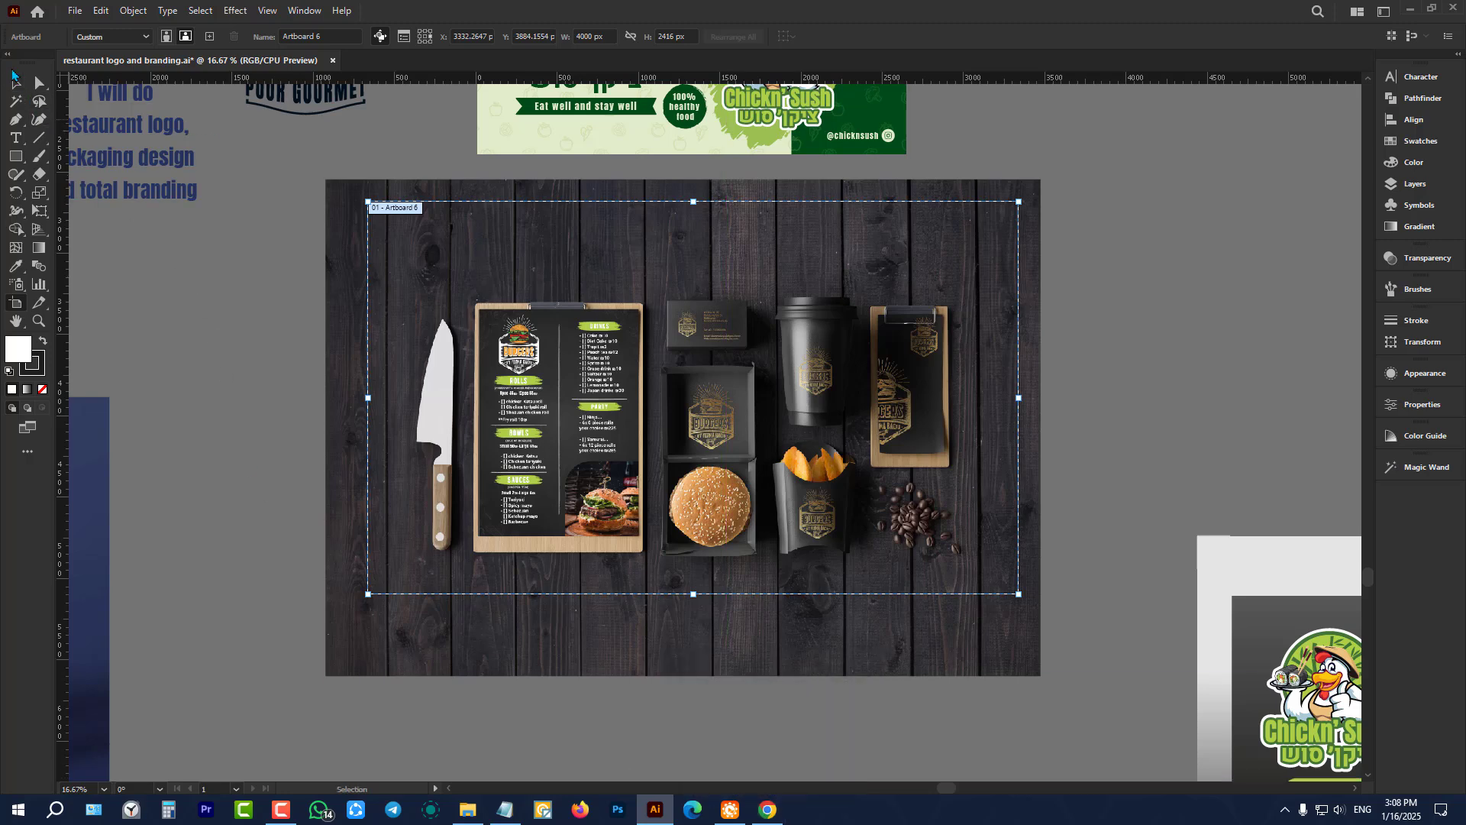
click(13, 86)
scroll(170, 302, up, 1)
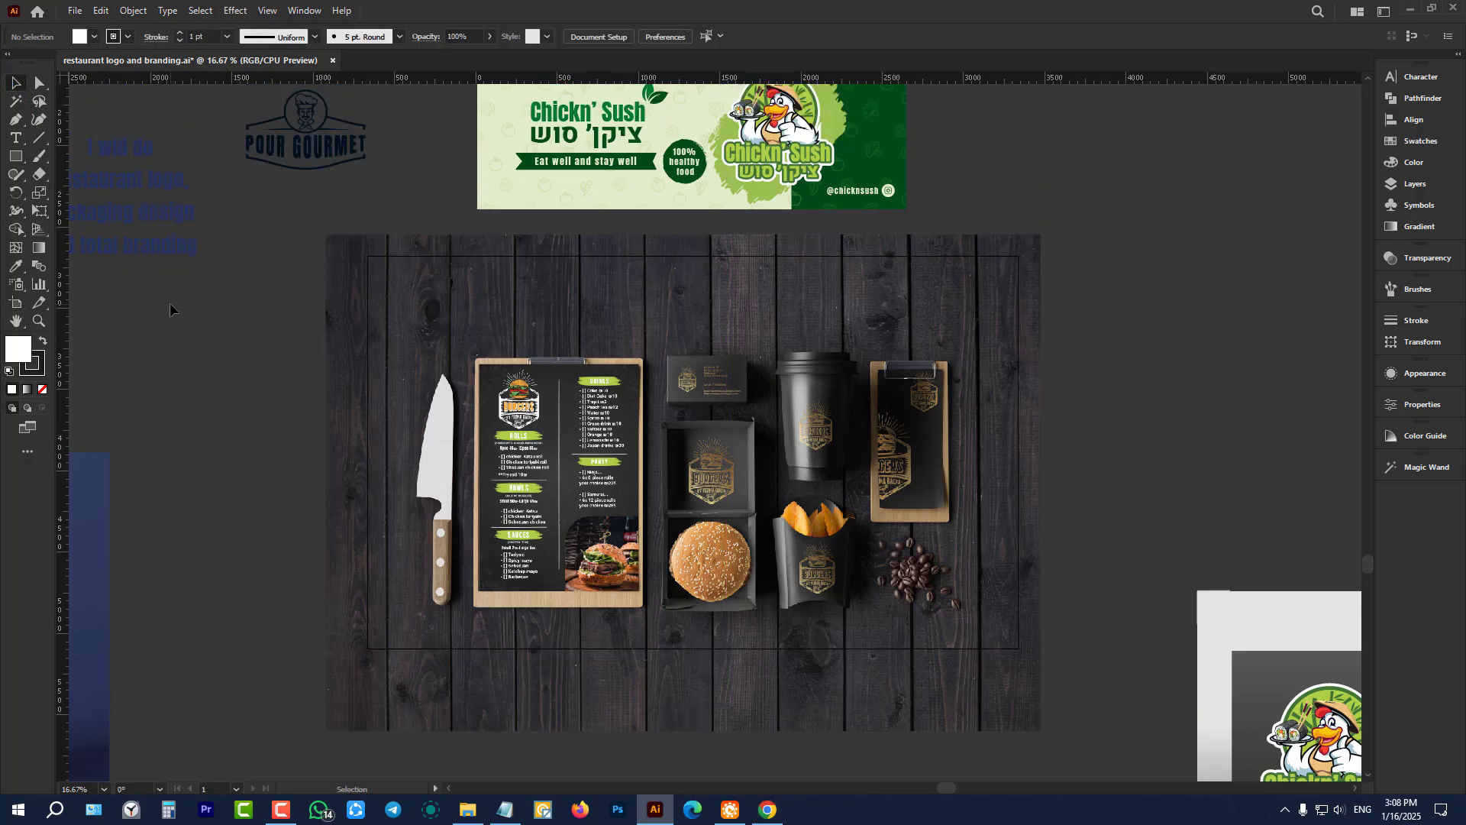
- Try the Save for Web settings for the mockup artboard with GIF and JPEG as the format, and cancel without saving
click(75, 11)
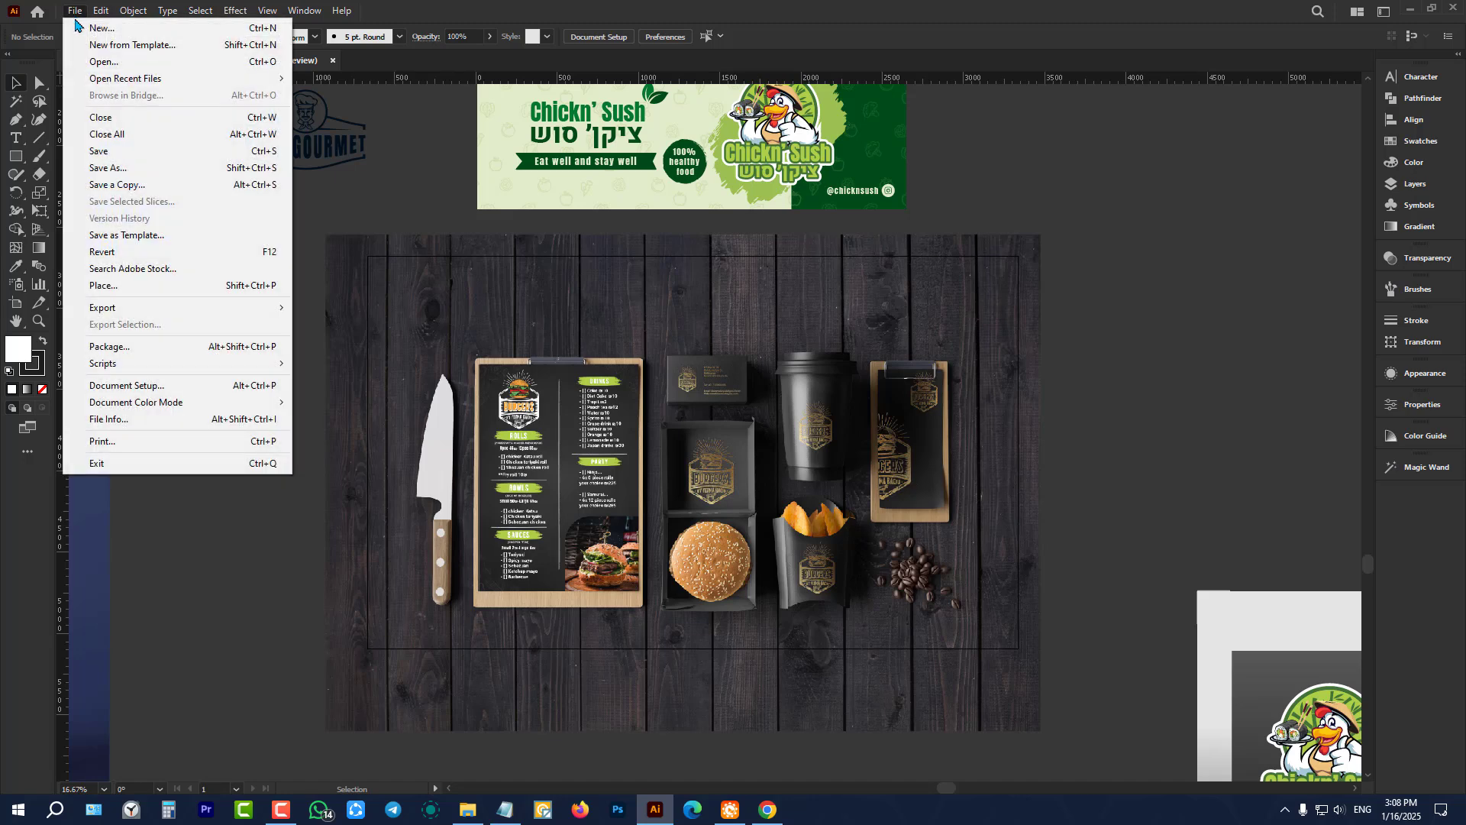
mouse_move(138, 314)
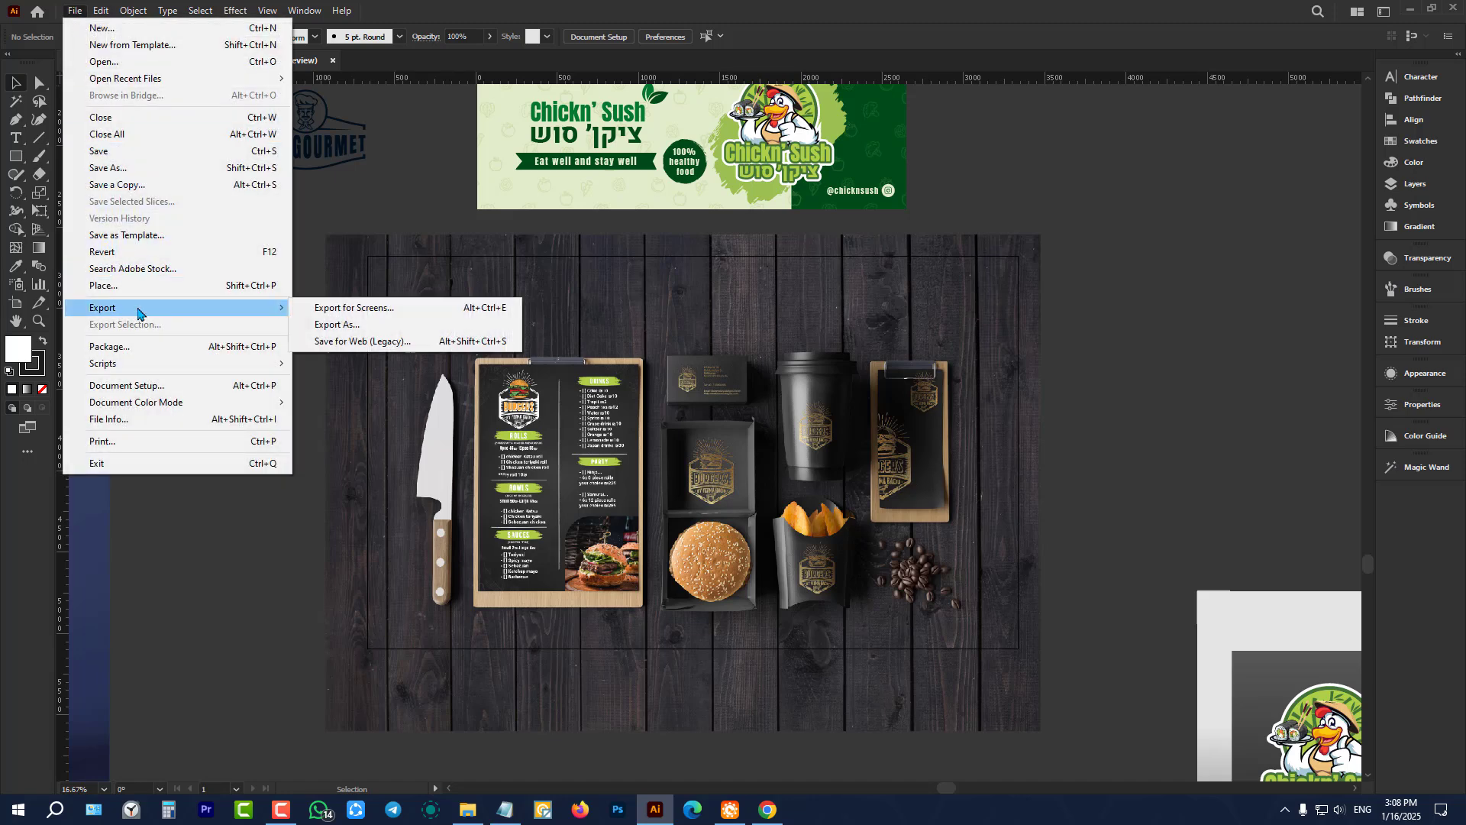
click(356, 345)
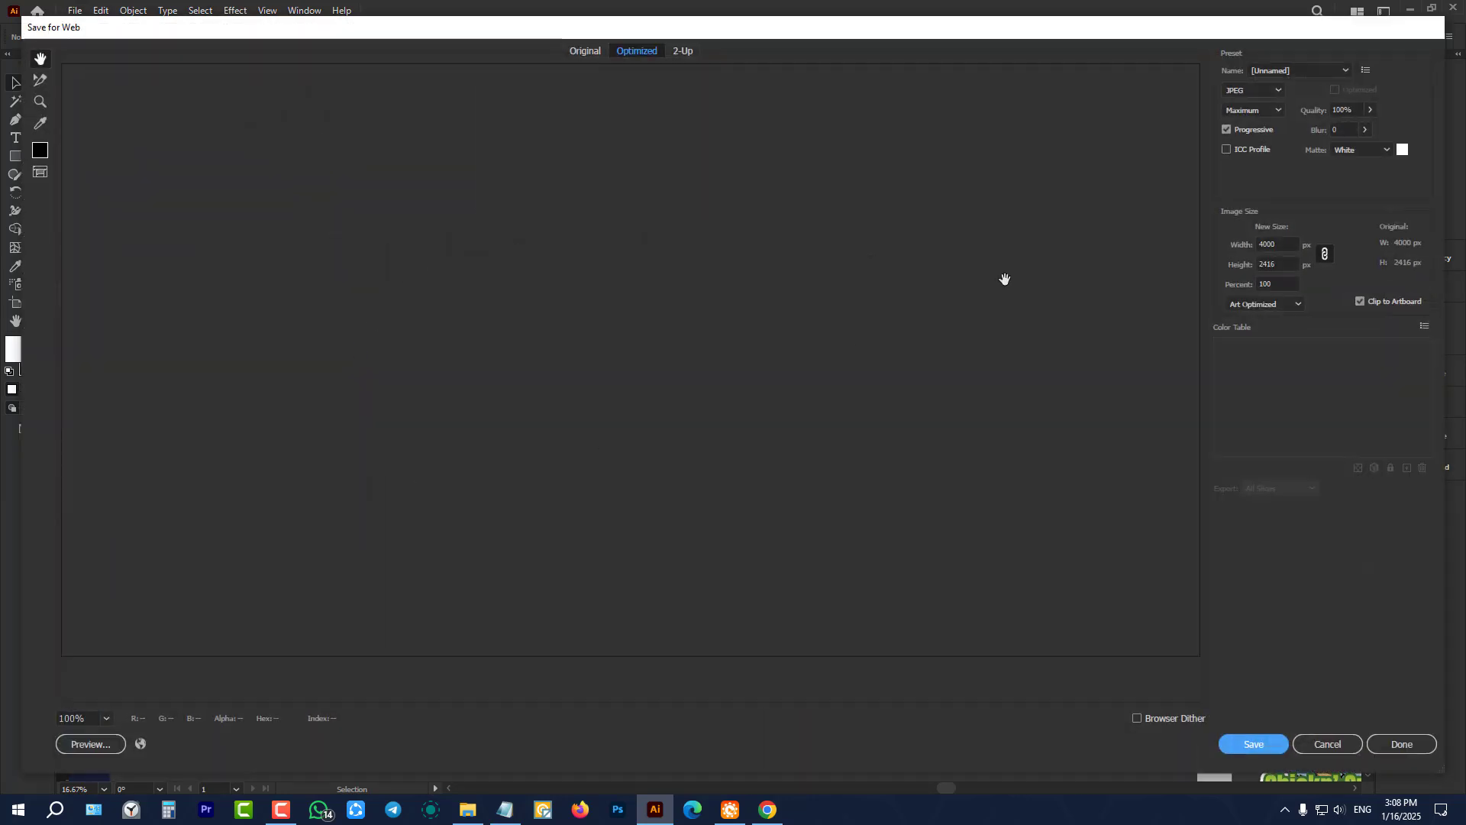
click(1268, 92)
click(1259, 107)
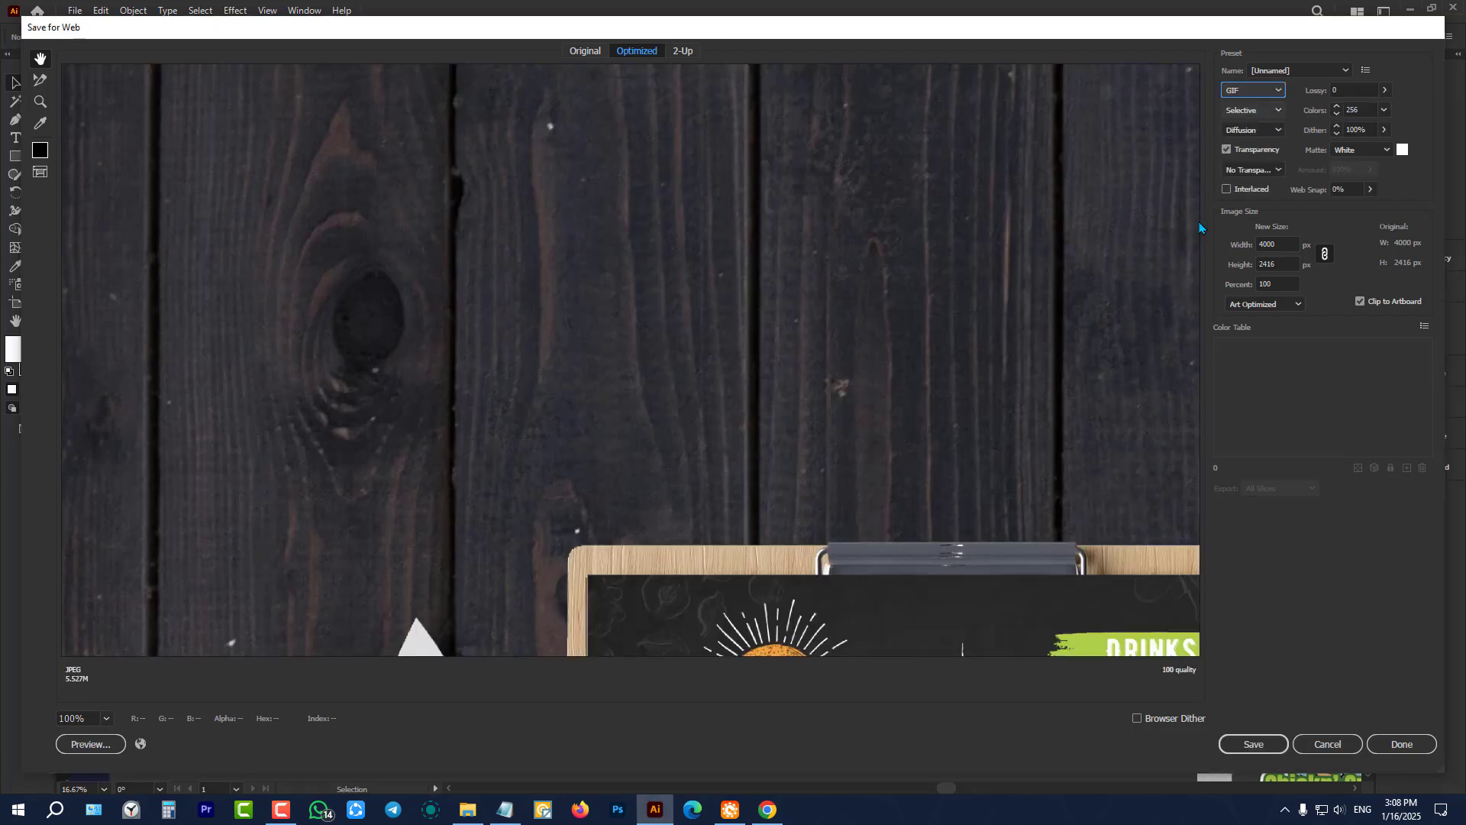
click(1259, 93)
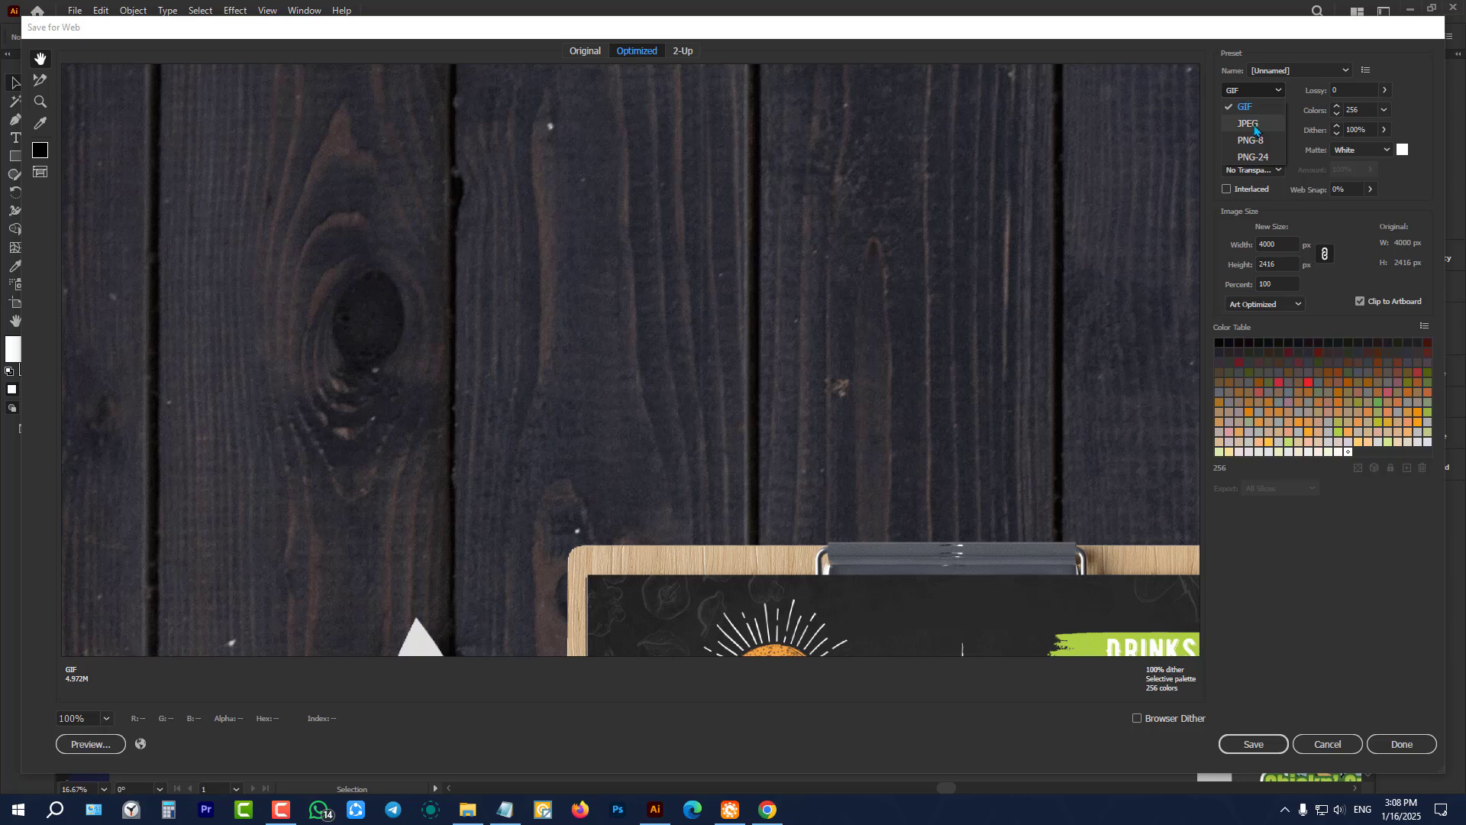
click(1256, 123)
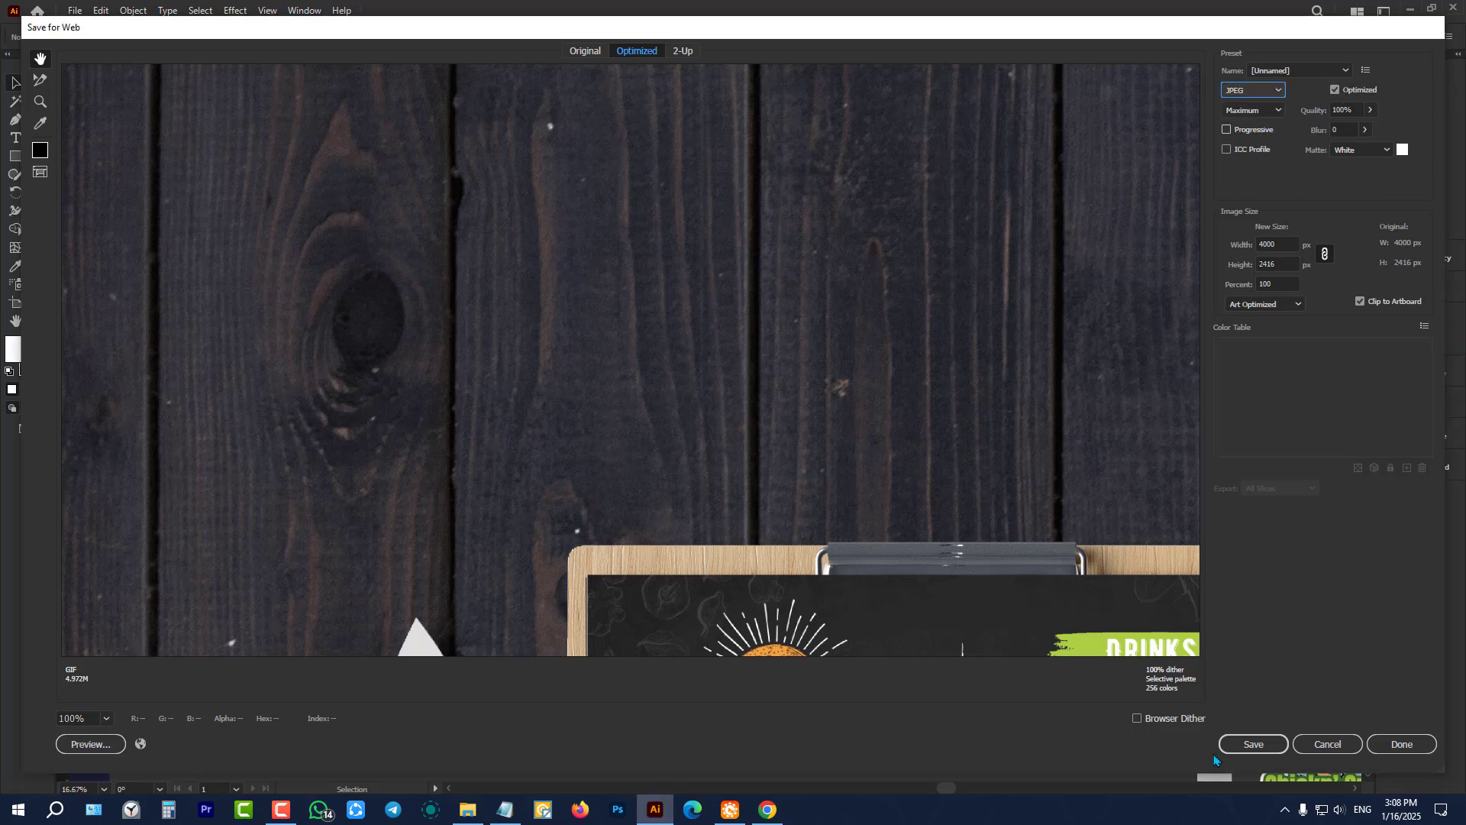
click(1328, 745)
- Bring up the Export As dialog for the document and close it without exporting
scroll(1172, 370, down, 2)
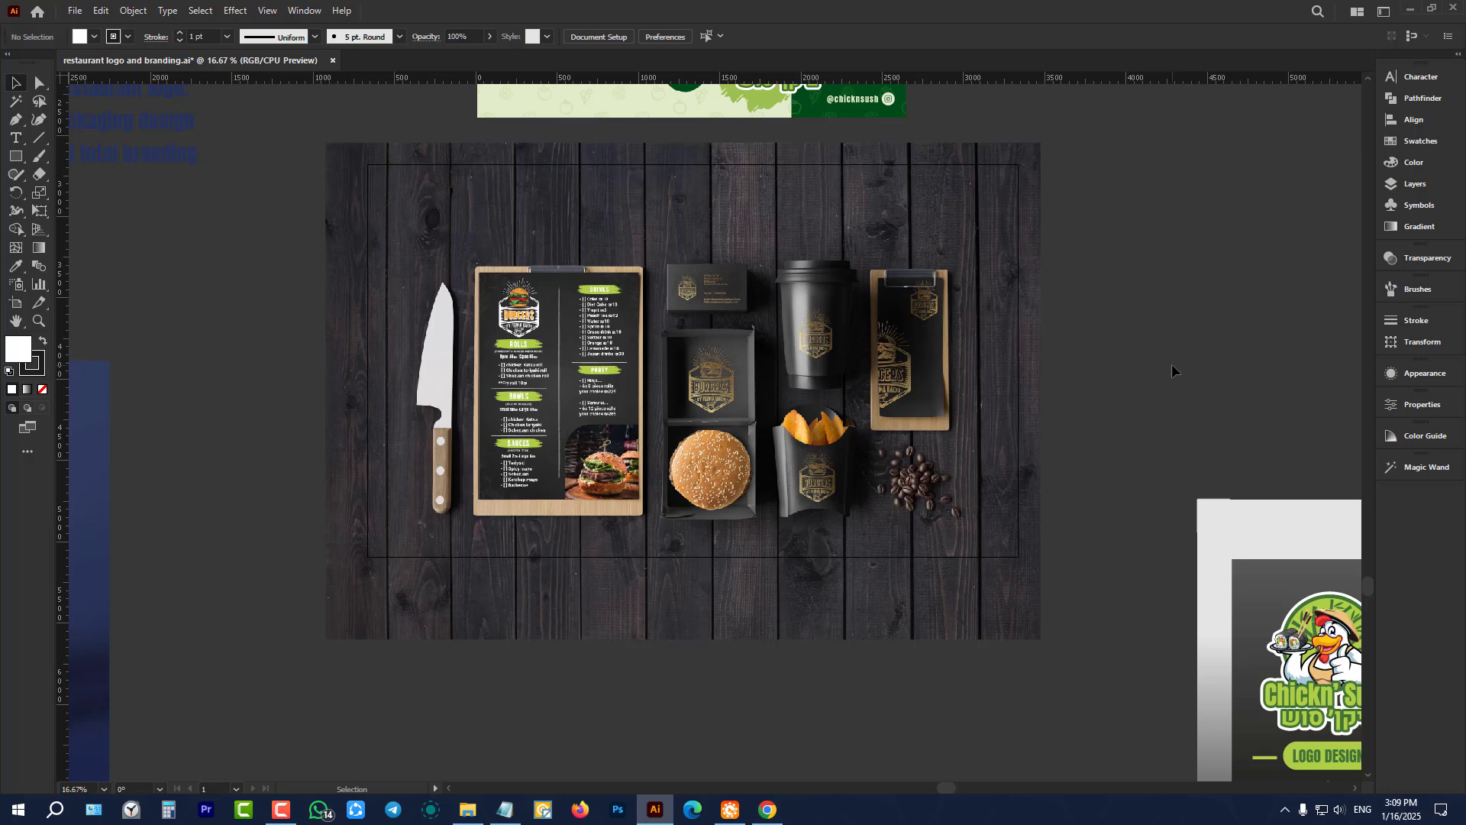
click(75, 11)
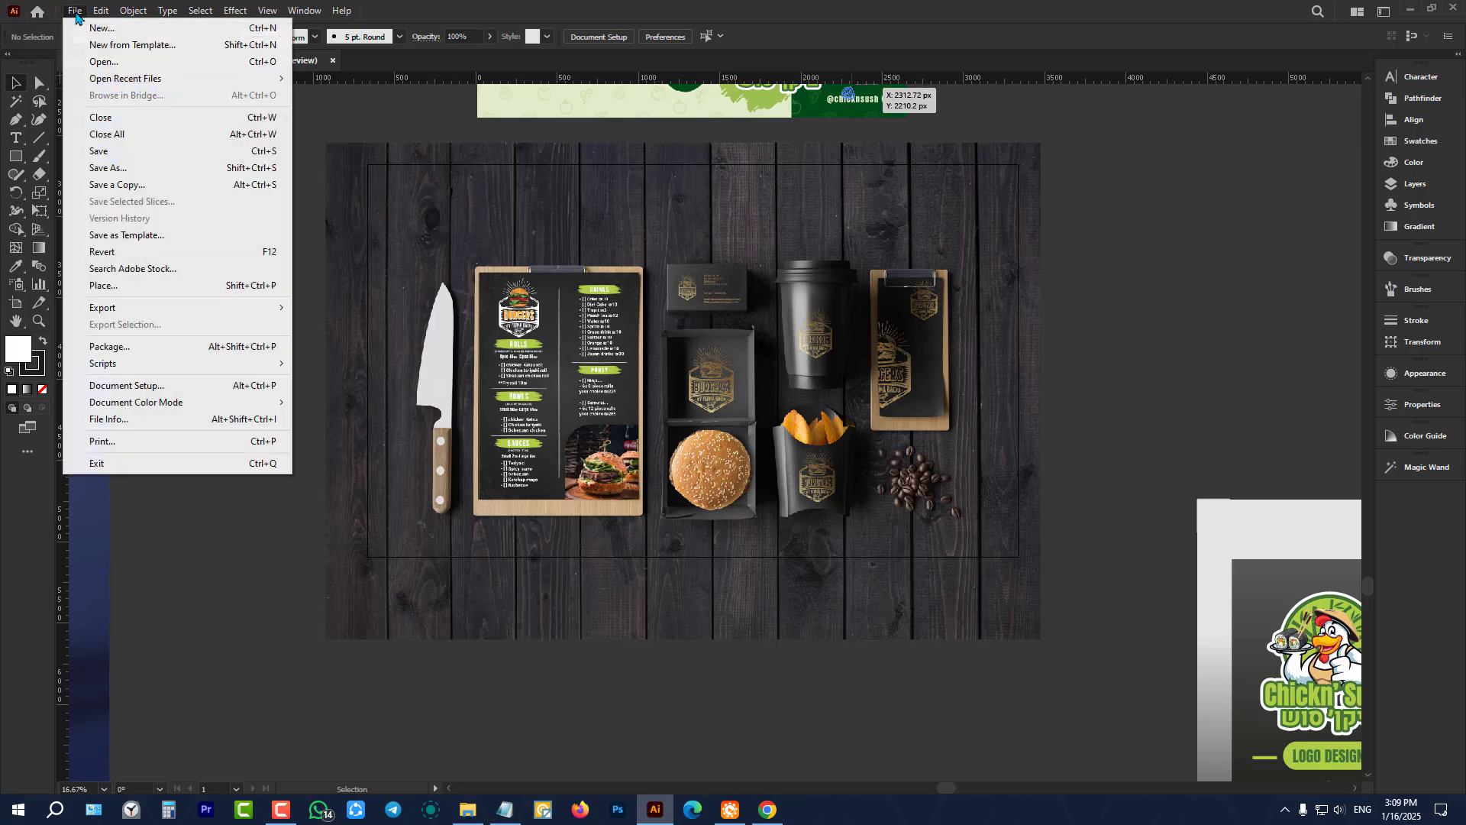
mouse_move(122, 309)
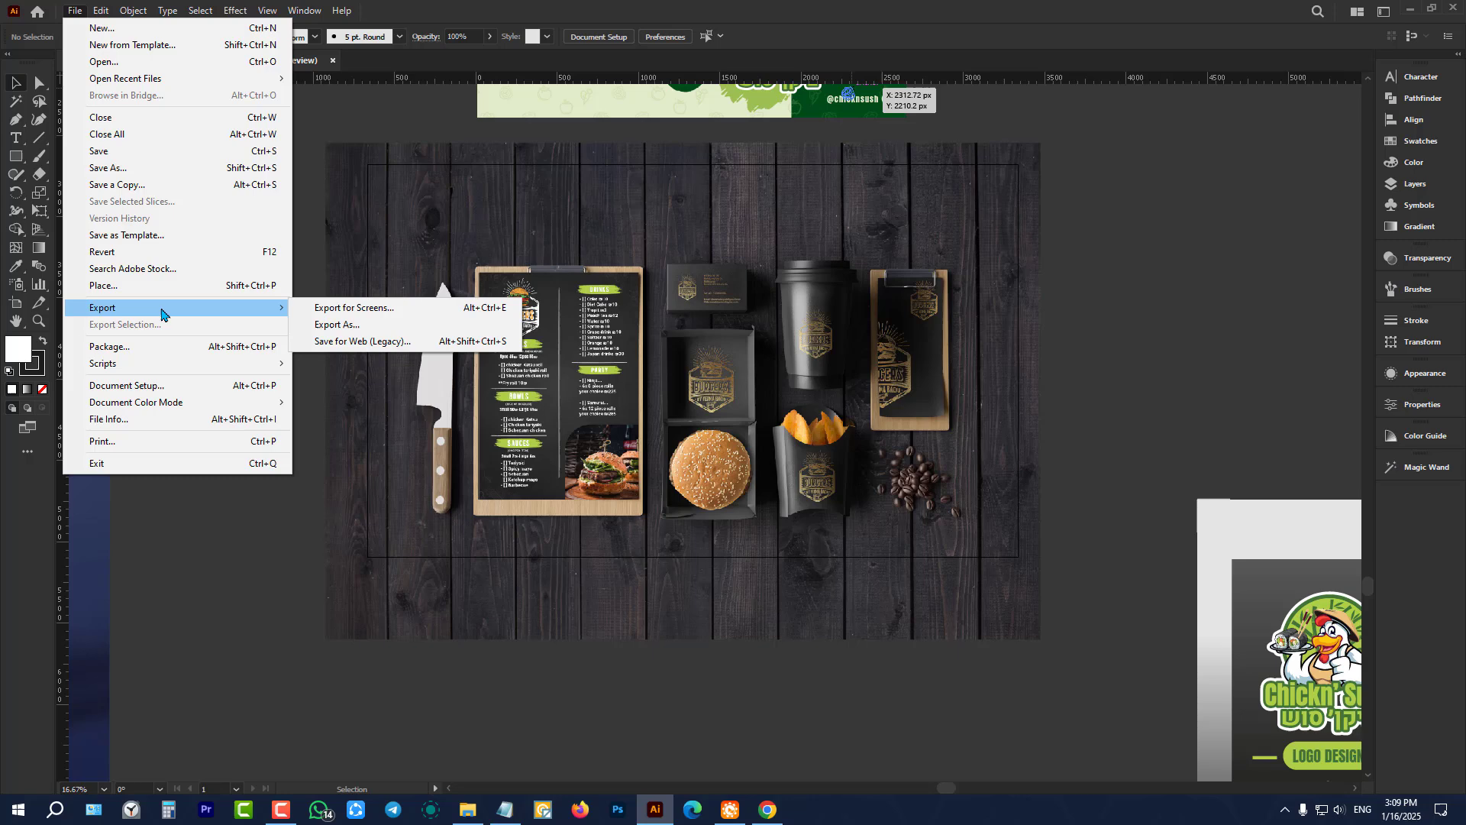
click(339, 327)
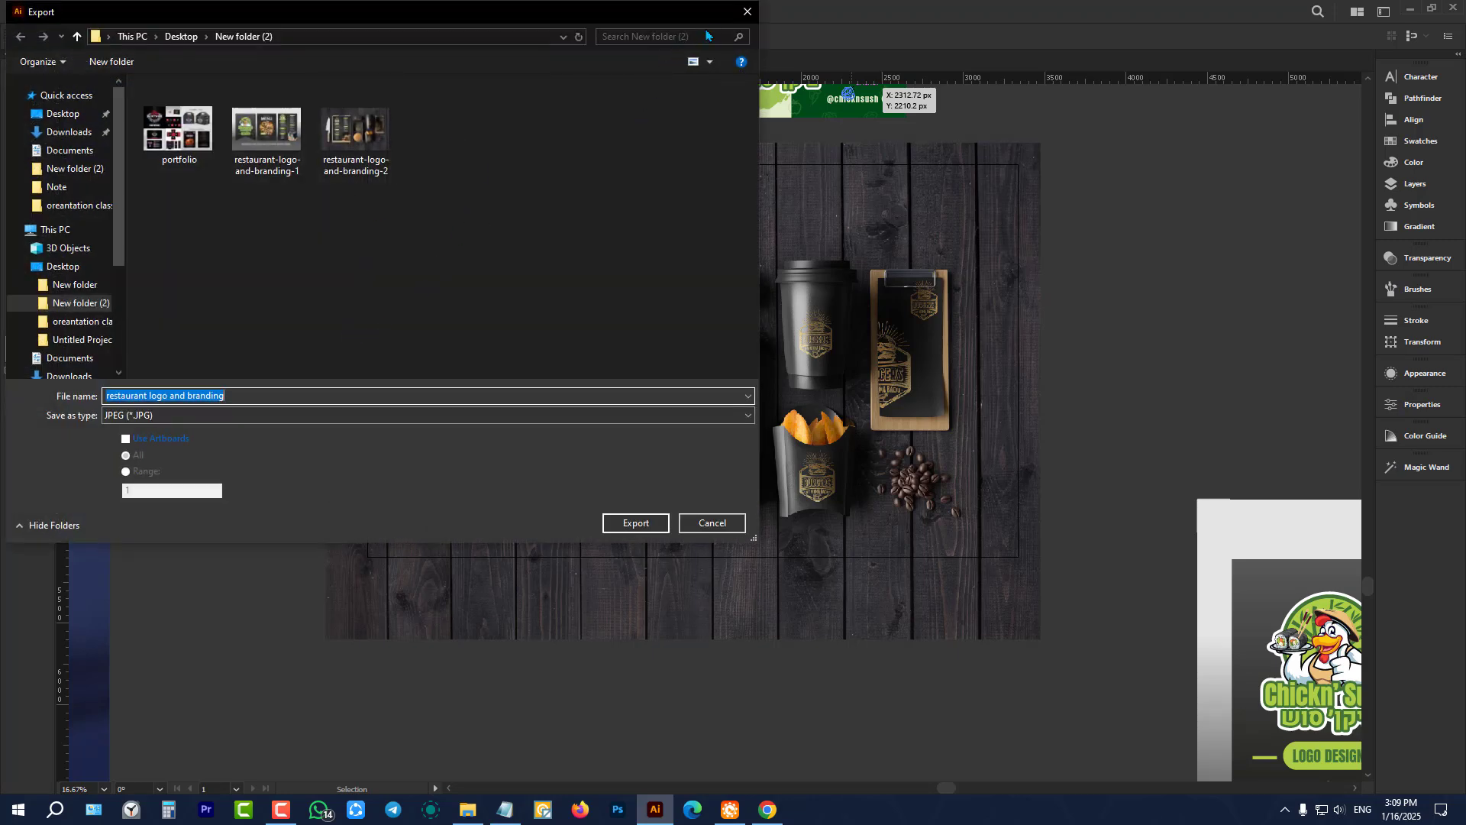
click(745, 16)
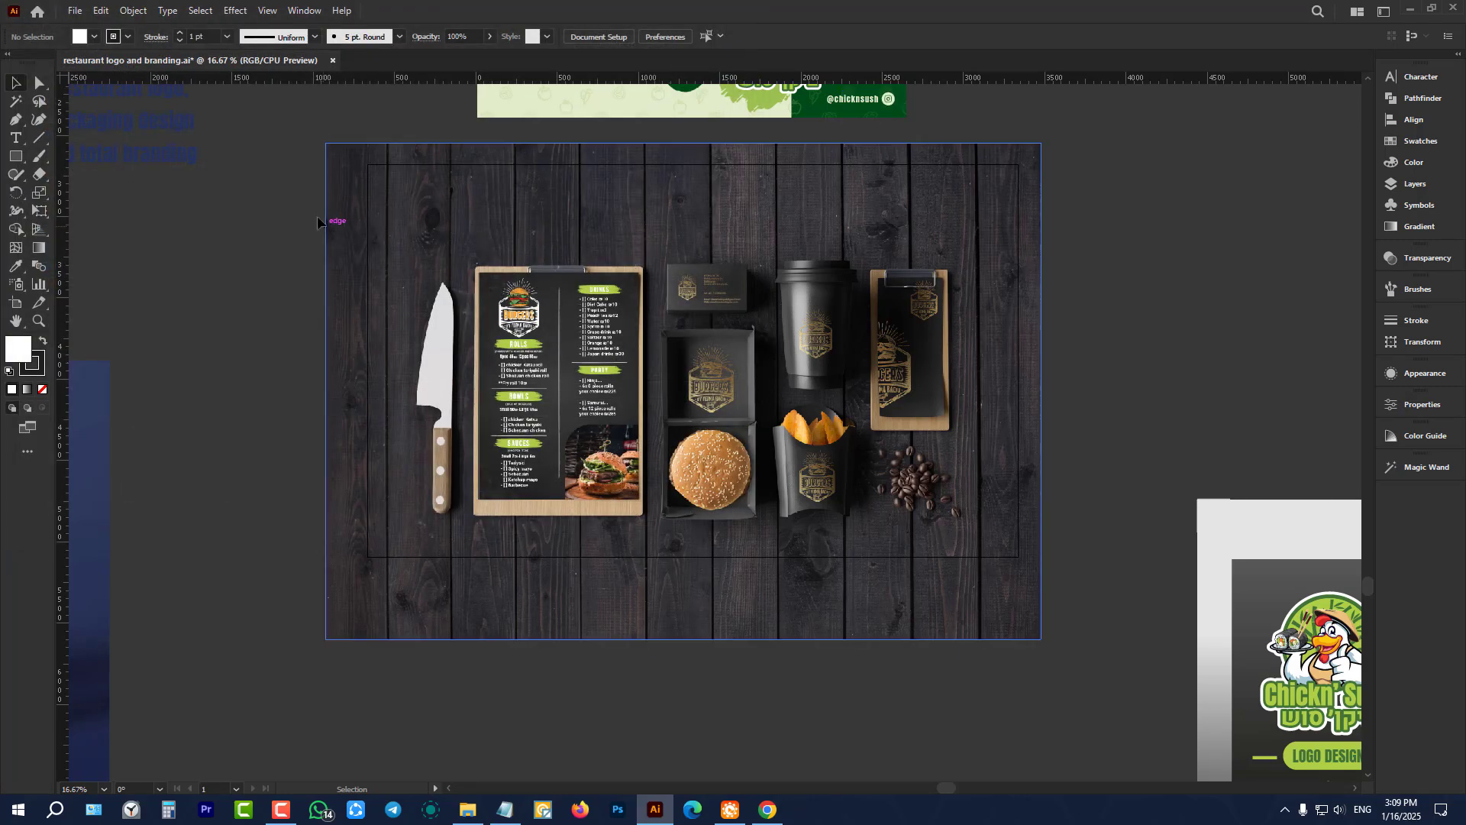
- Bring up the Save for Web (Legacy) export option for the burger mockup again
scroll(313, 199, up, 3)
scroll(307, 184, up, 1)
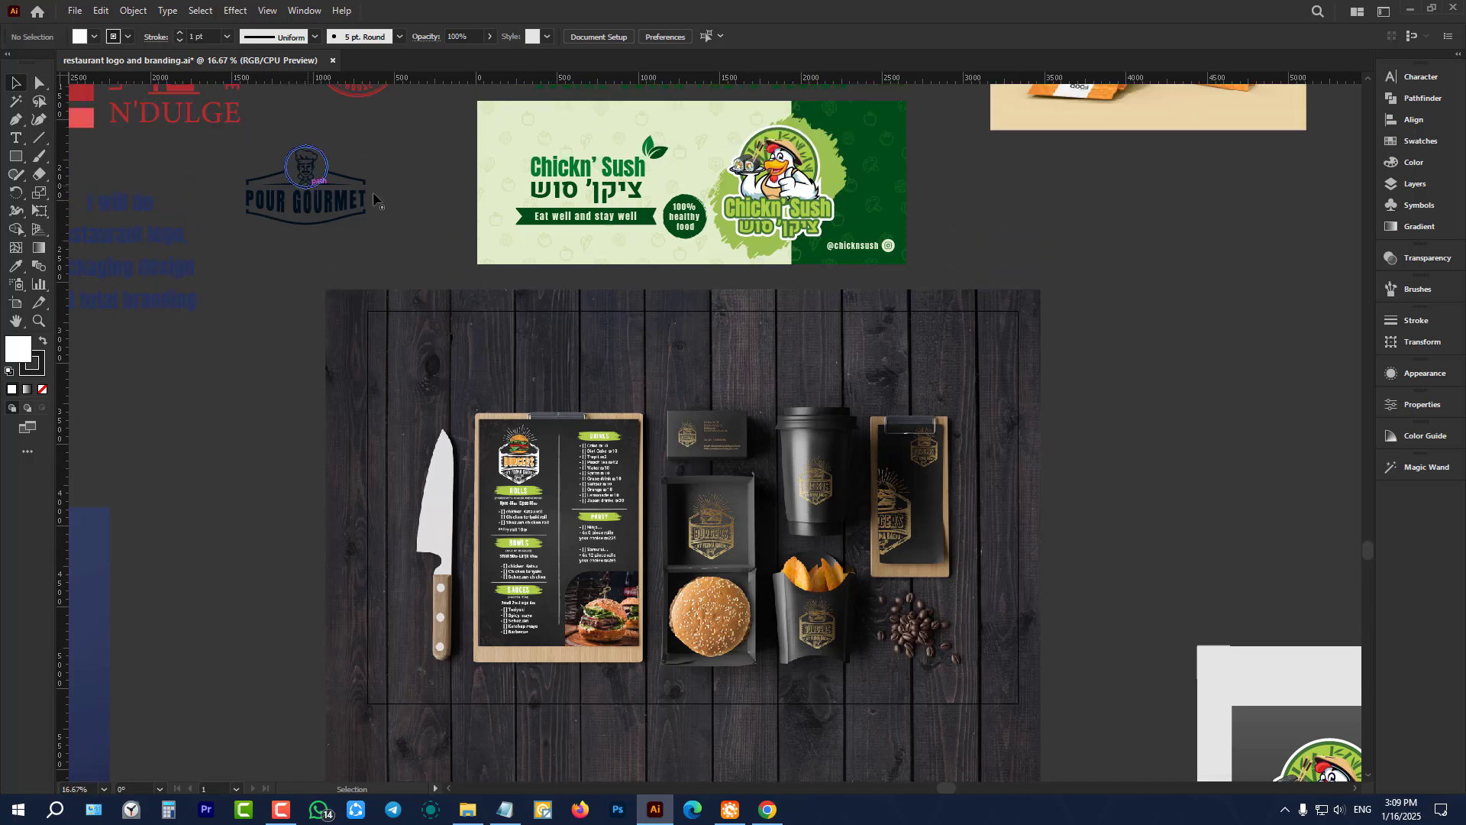
scroll(433, 200, down, 1)
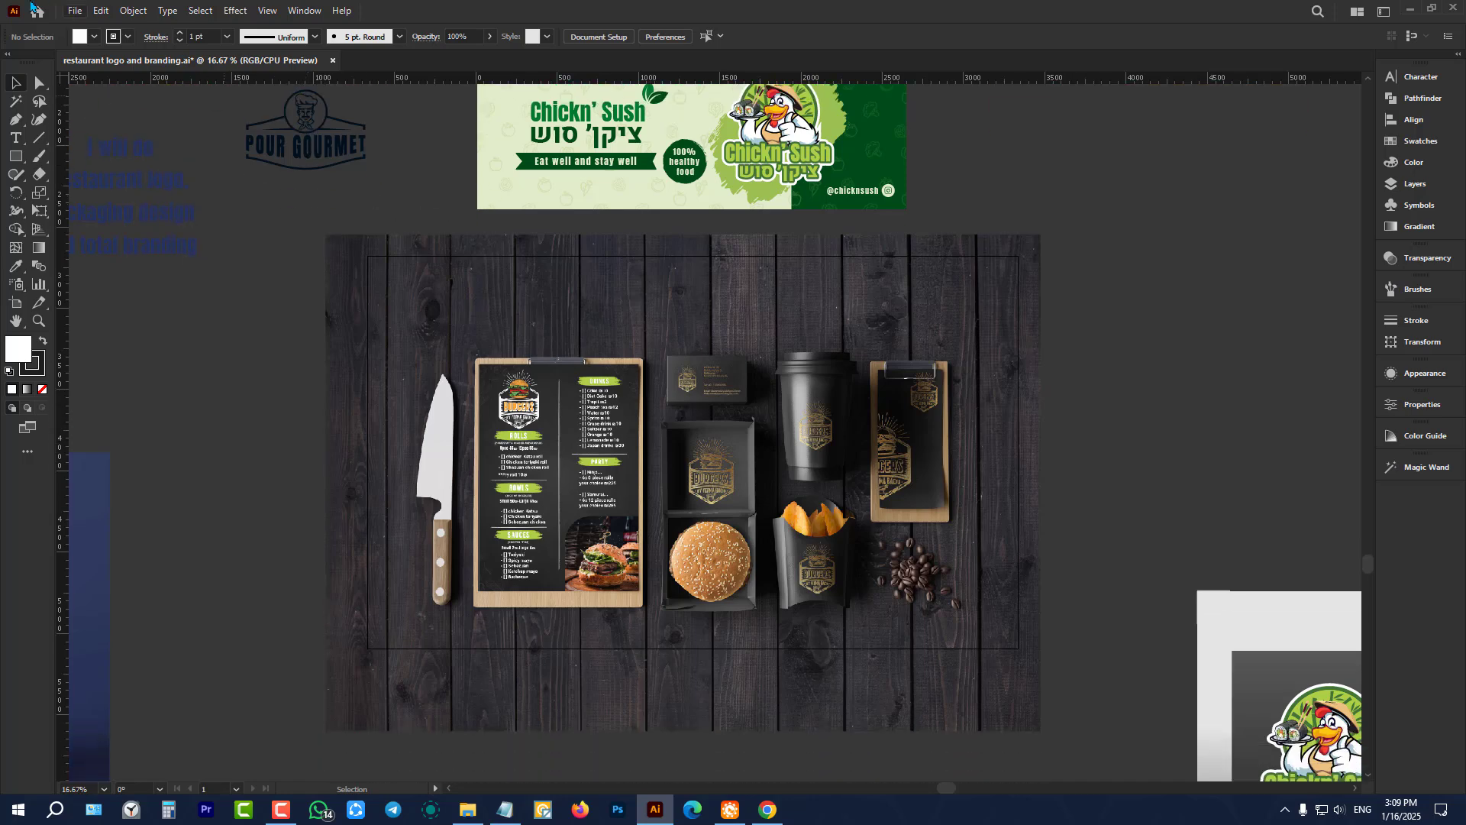
click(80, 9)
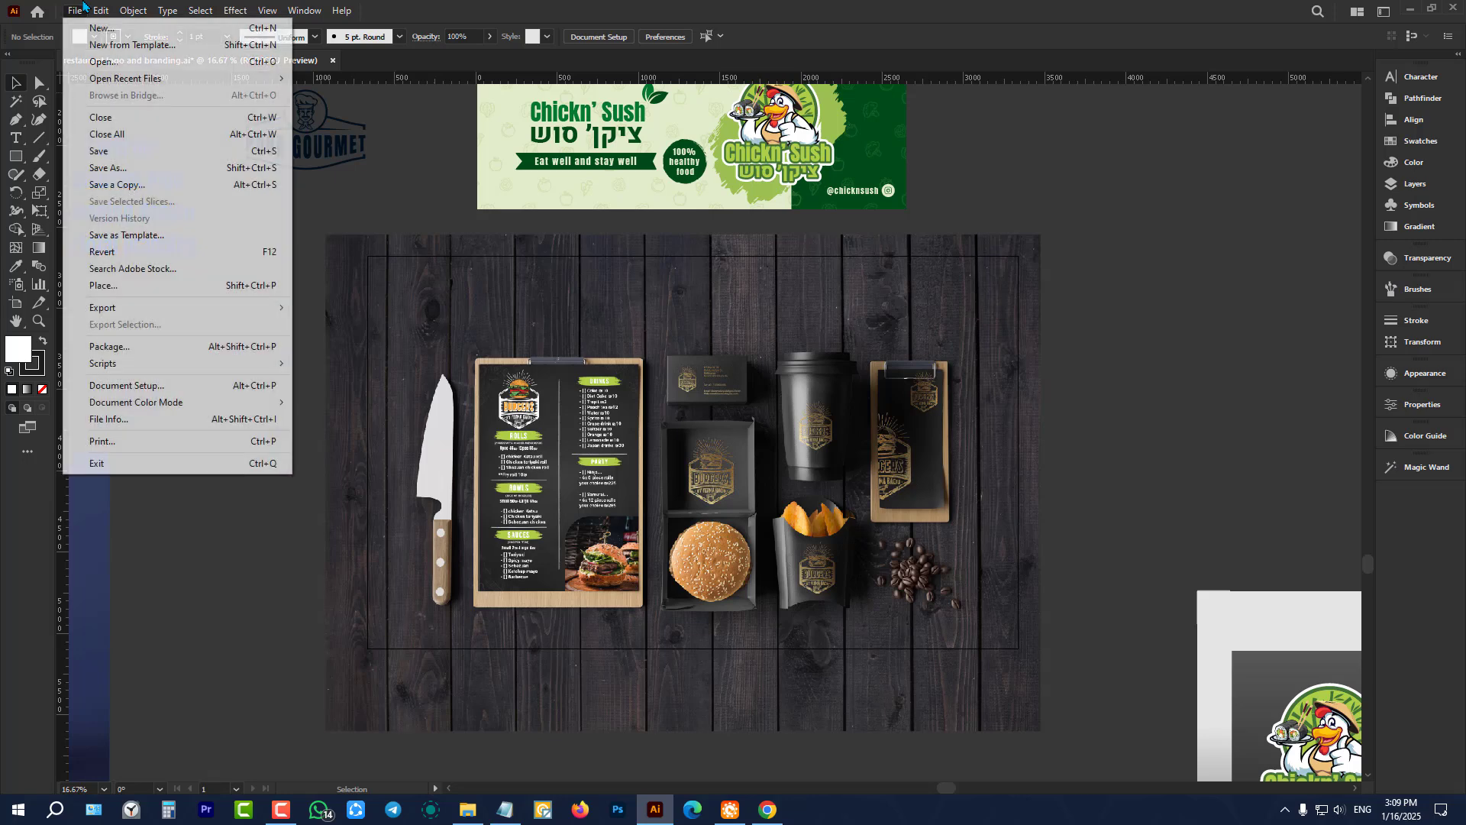
mouse_move(141, 313)
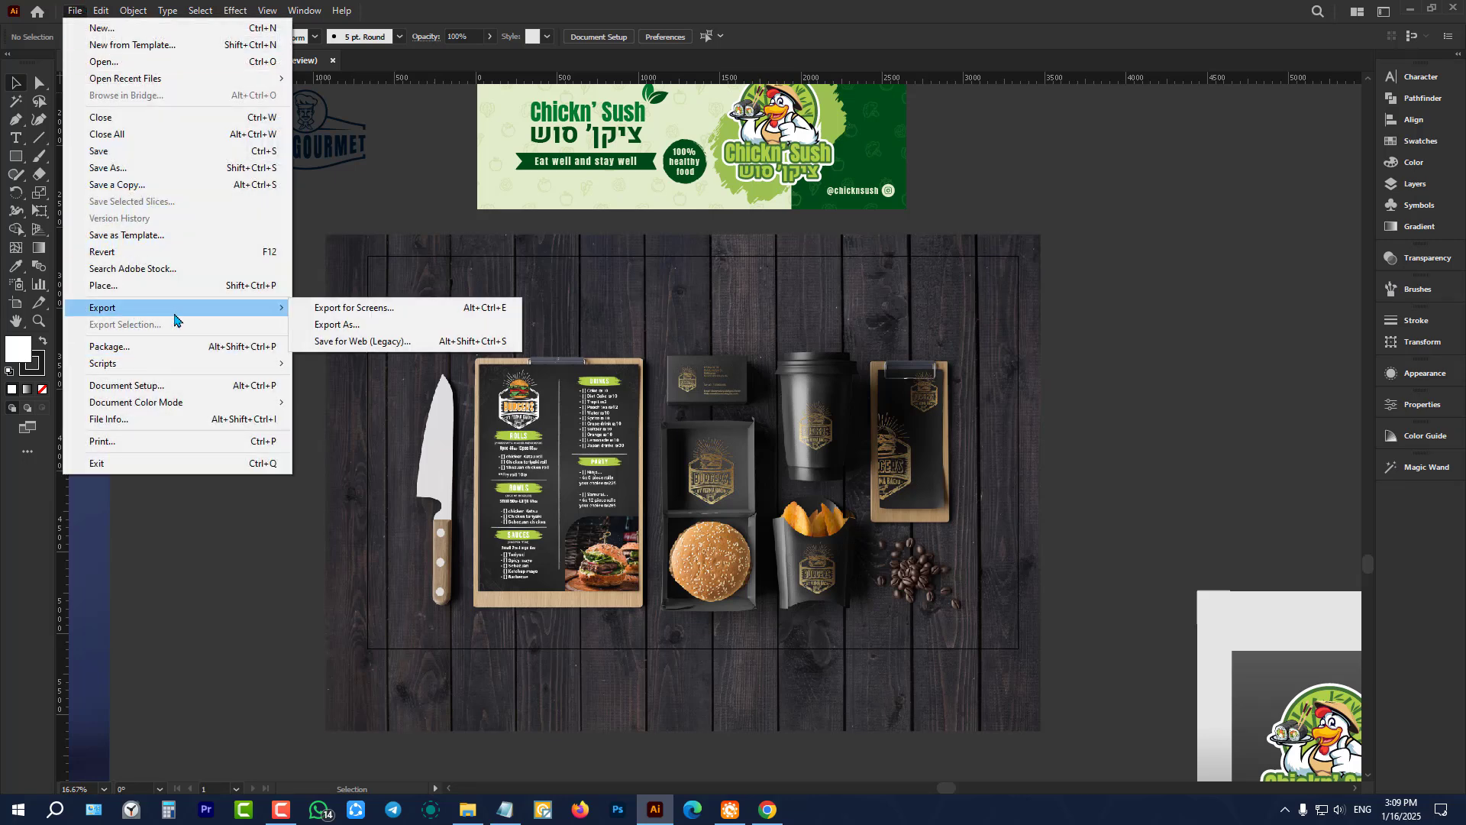
click(365, 341)
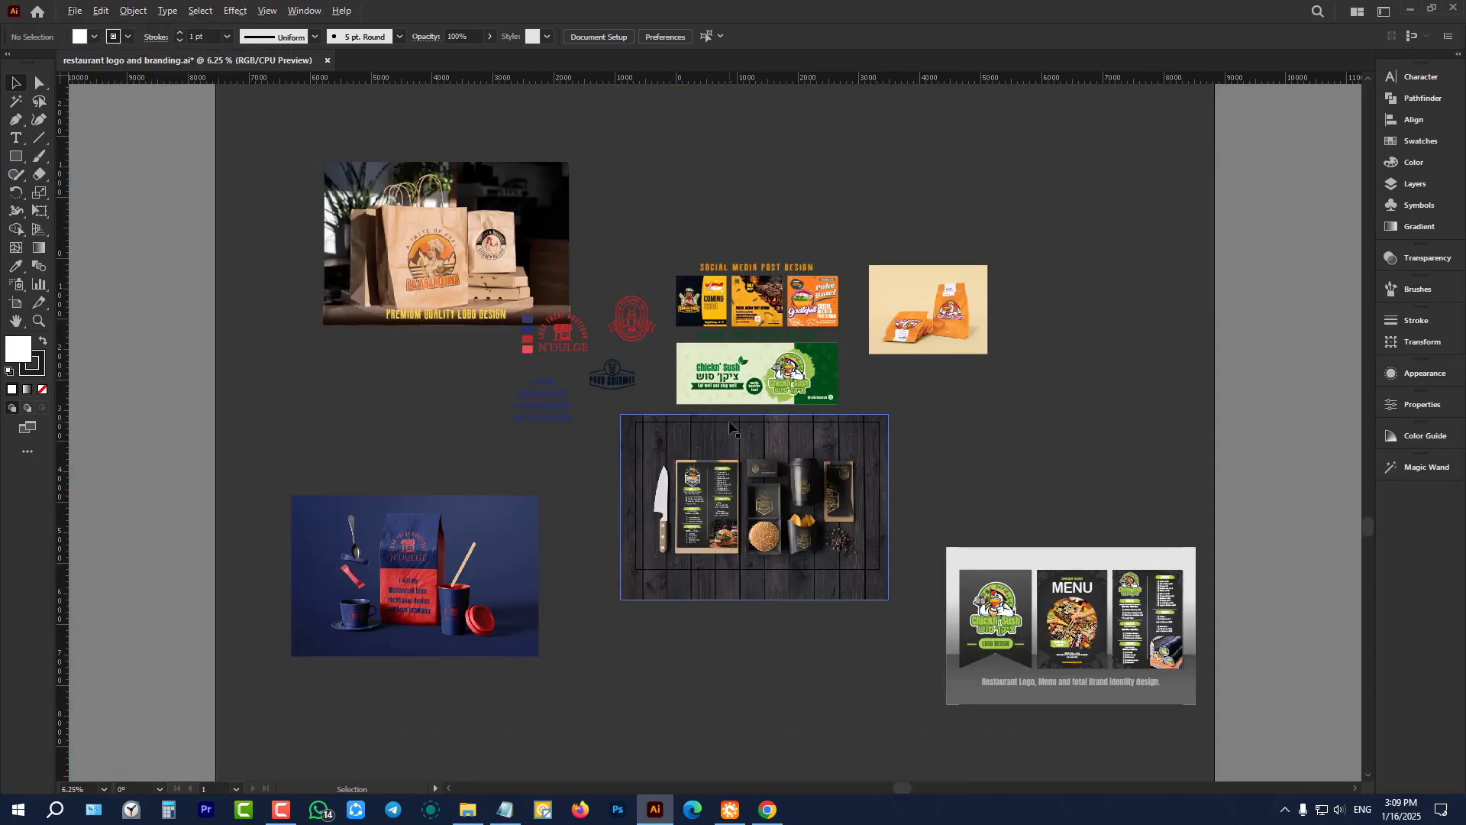
- Examine the social media posts, cover photo, logos, packaging mockups and menu designs laid out across the document
scroll(968, 345, down, 2)
scroll(970, 350, up, 1)
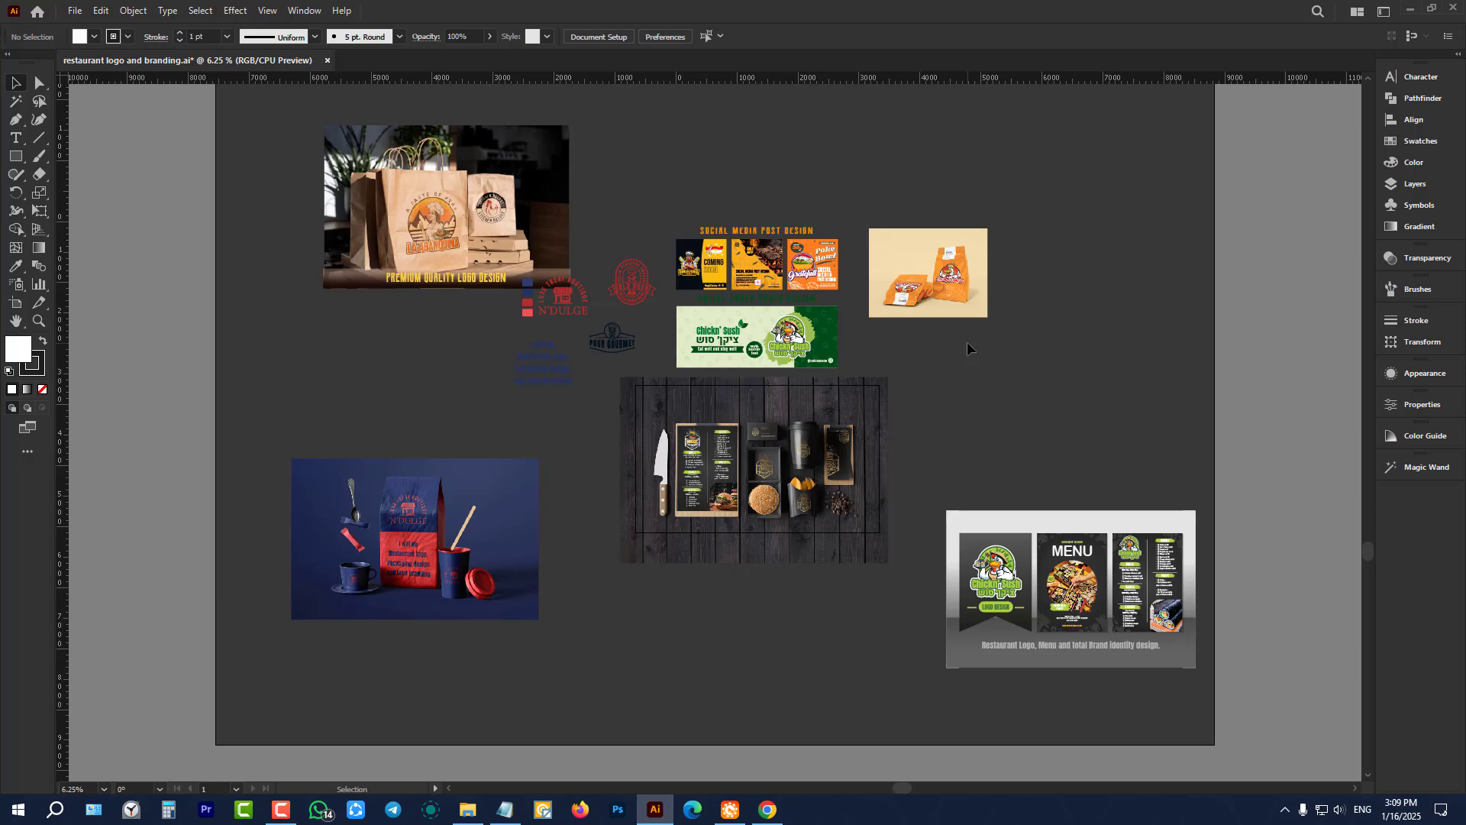
scroll(778, 241, up, 3)
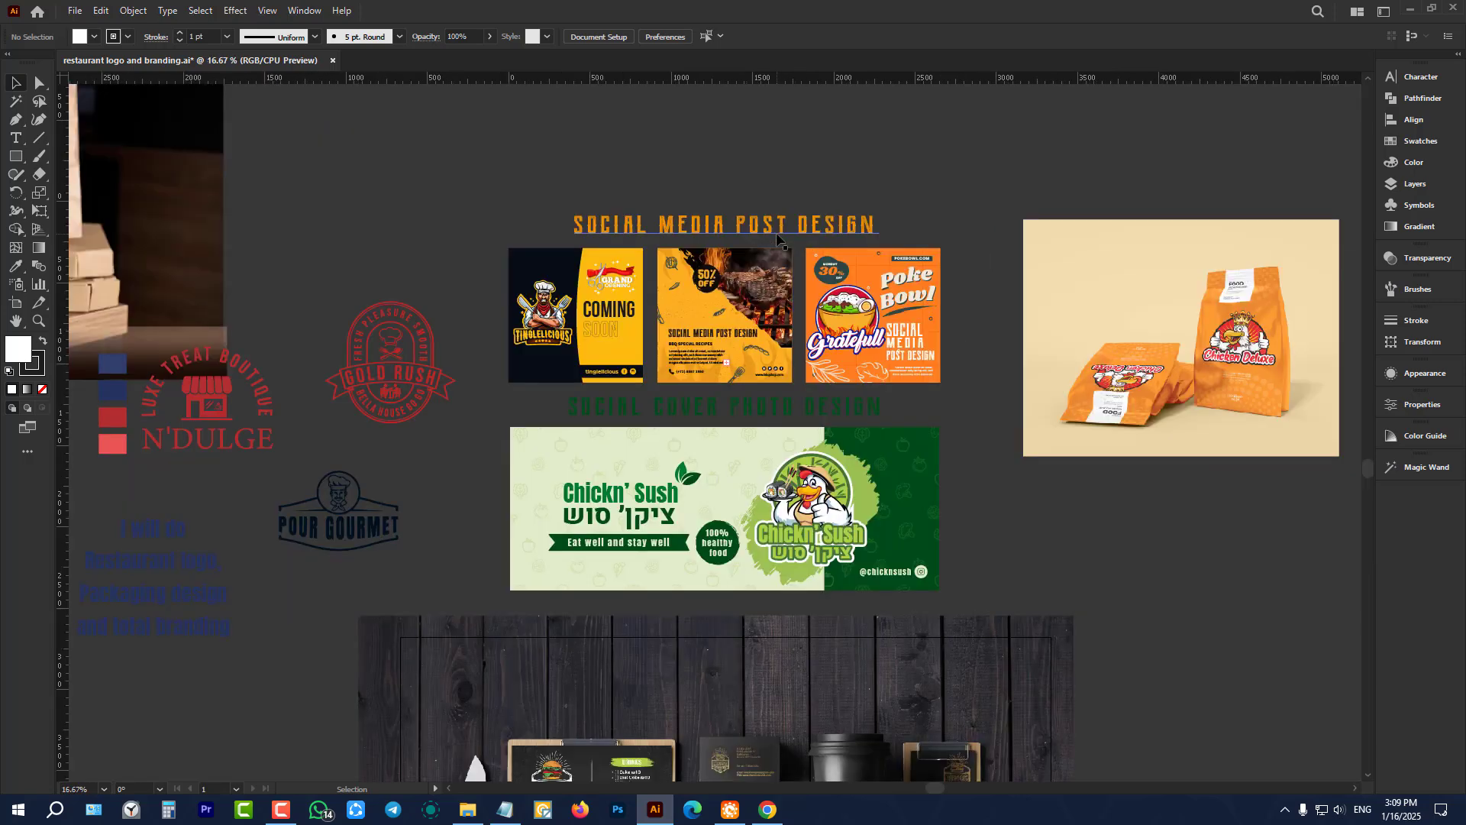
scroll(777, 238, down, 2)
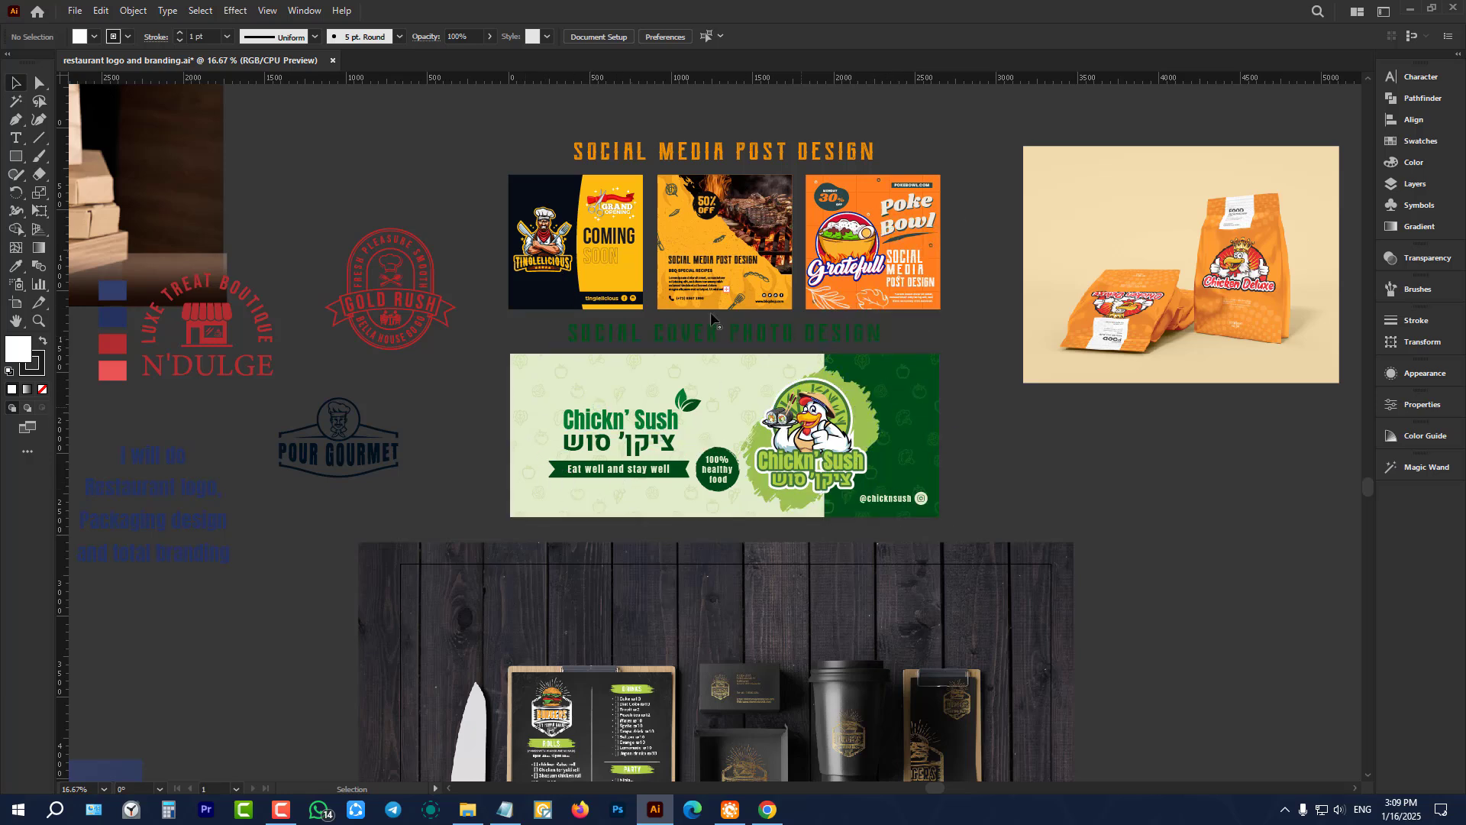
scroll(711, 318, down, 2)
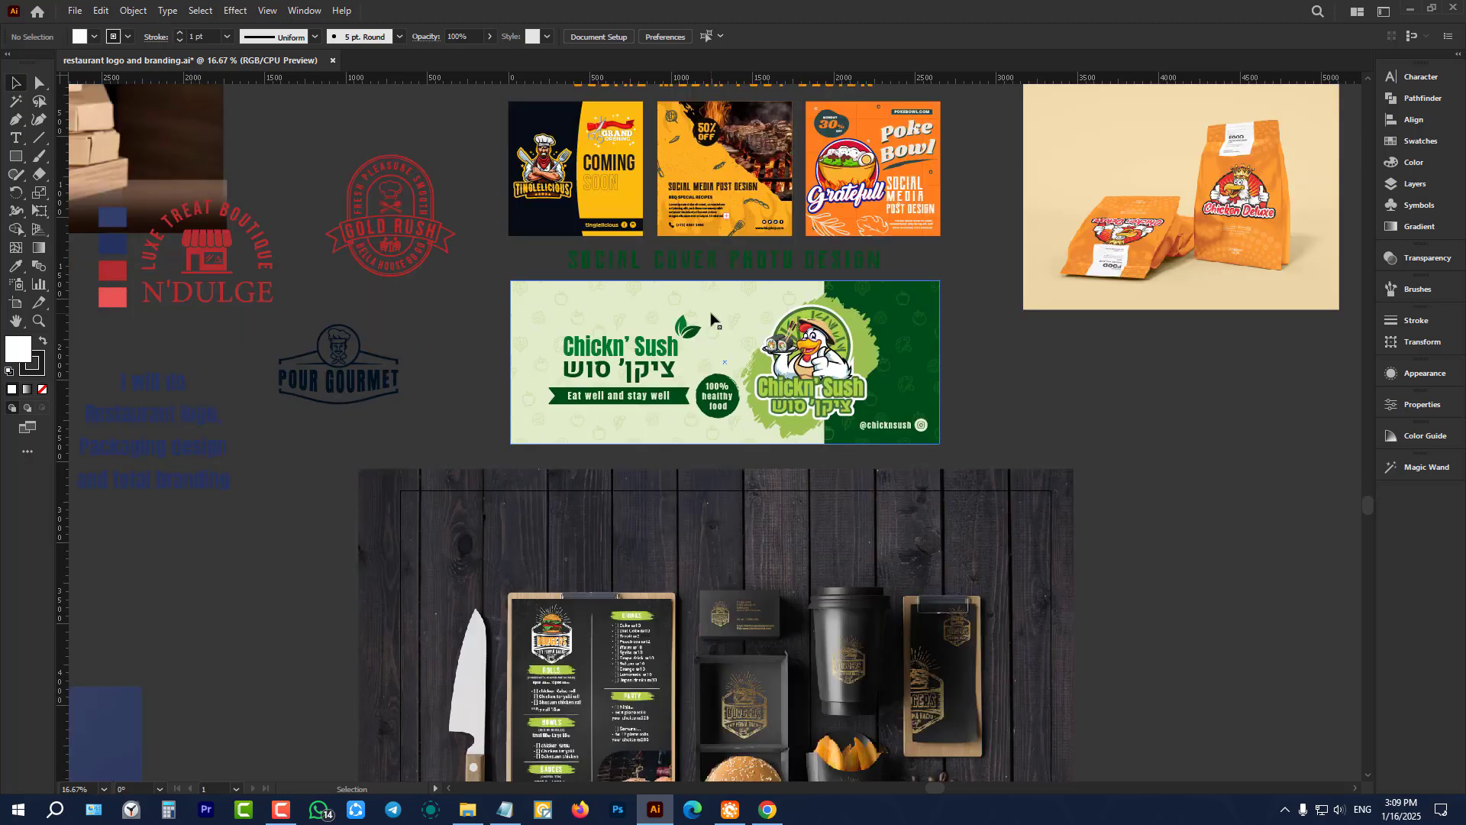
scroll(711, 318, down, 1)
scroll(711, 317, down, 2)
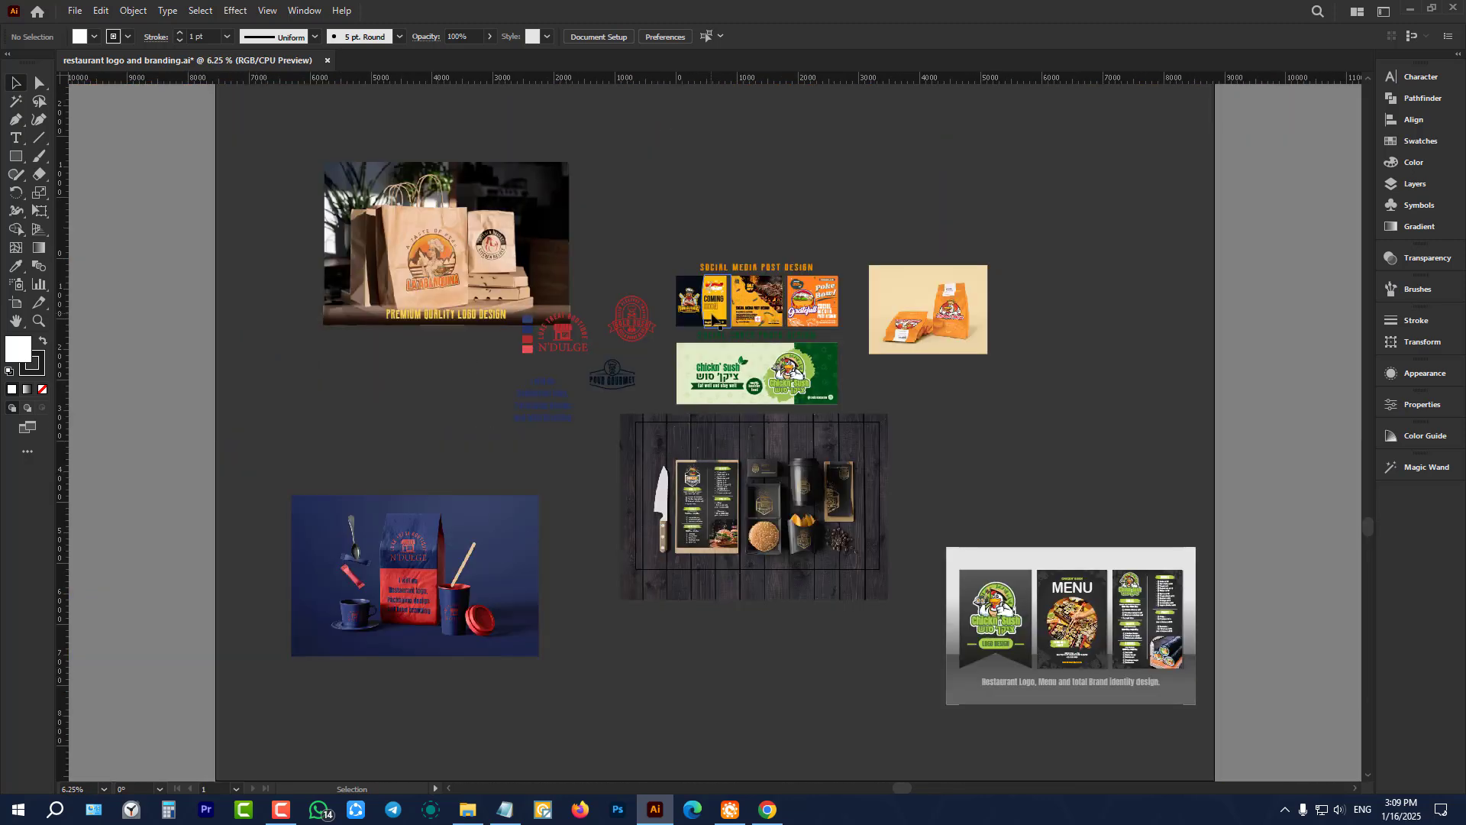
scroll(711, 317, down, 2)
scroll(950, 384, up, 2)
scroll(844, 366, up, 1)
scroll(838, 332, down, 3)
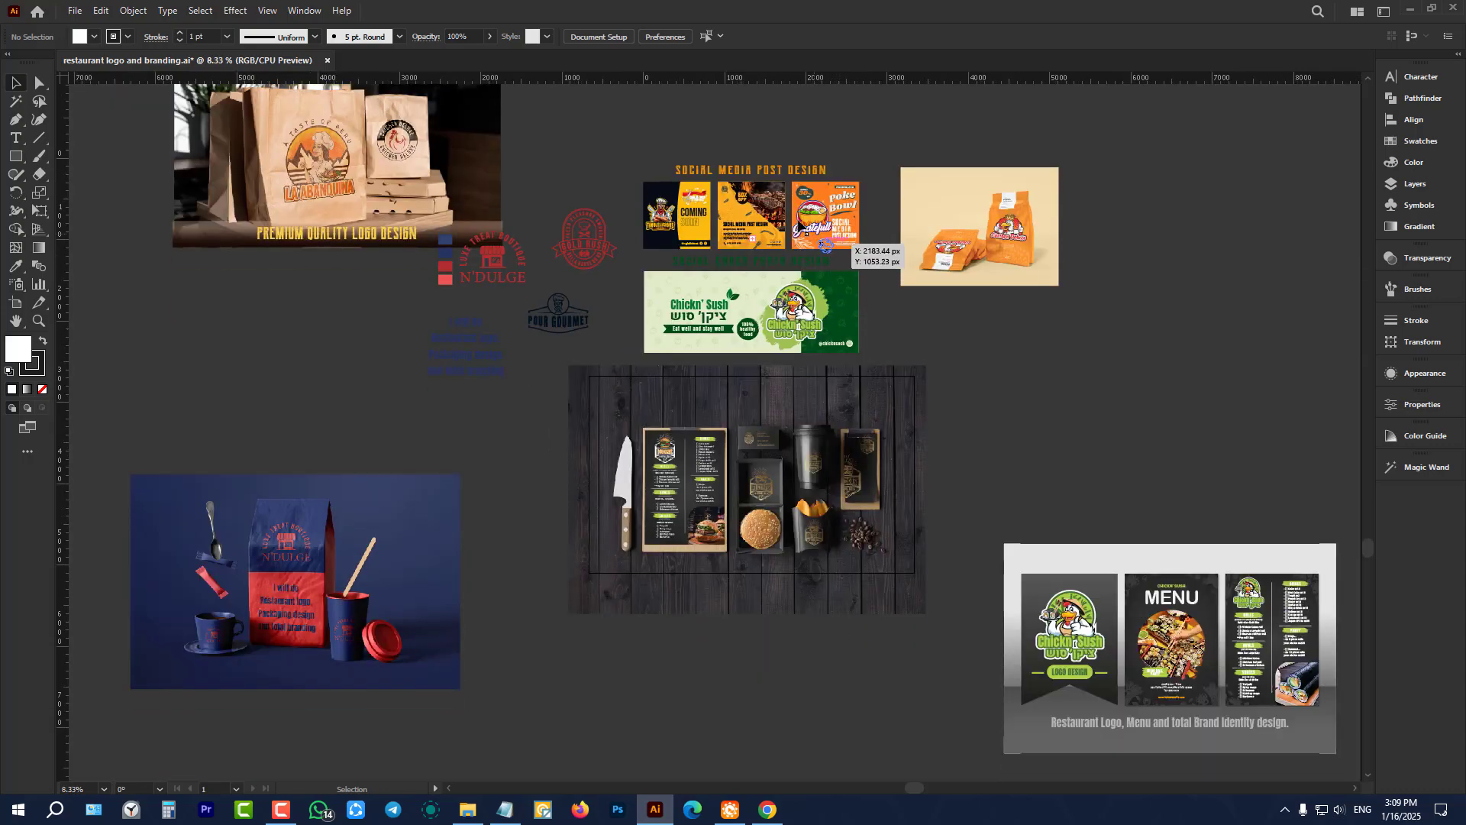
scroll(826, 246, down, 2)
scroll(725, 489, up, 2)
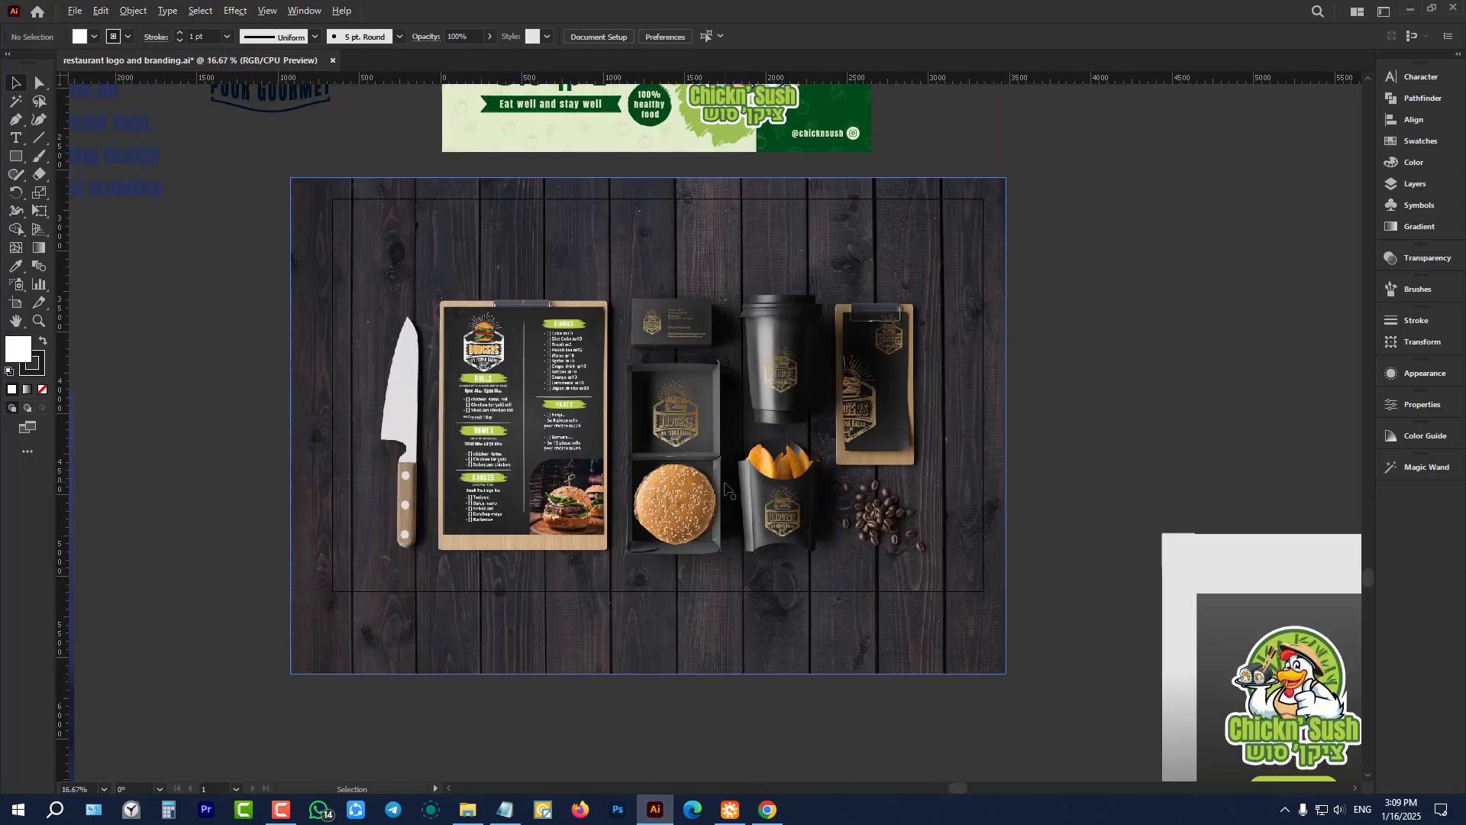
scroll(843, 476, down, 2)
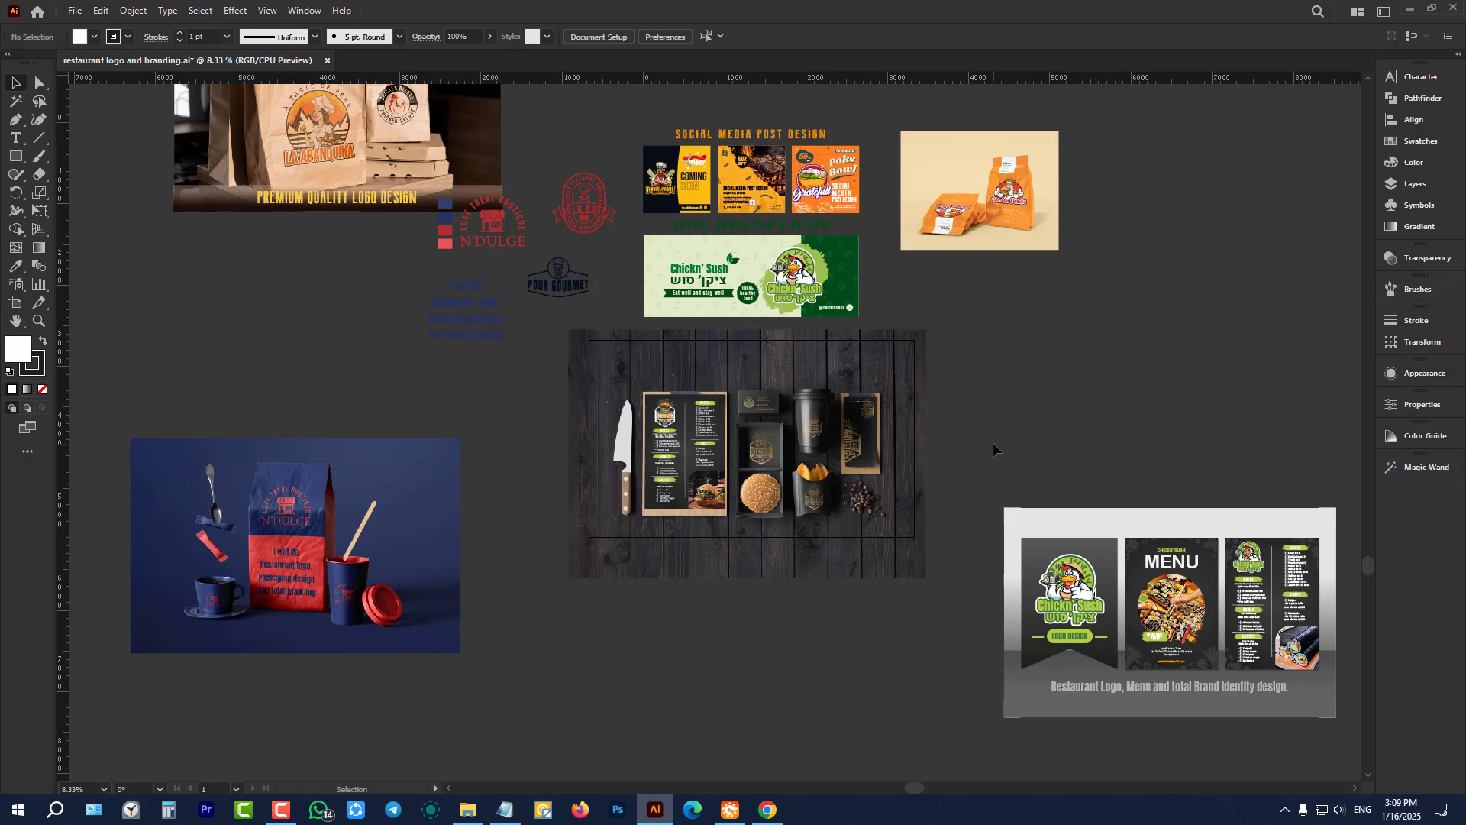
scroll(993, 444, down, 1)
scroll(994, 445, up, 4)
- Switch to the New folder (2) window and open portfolio.jpg to examine its logo, bag, food box and menu designs
click(1411, 8)
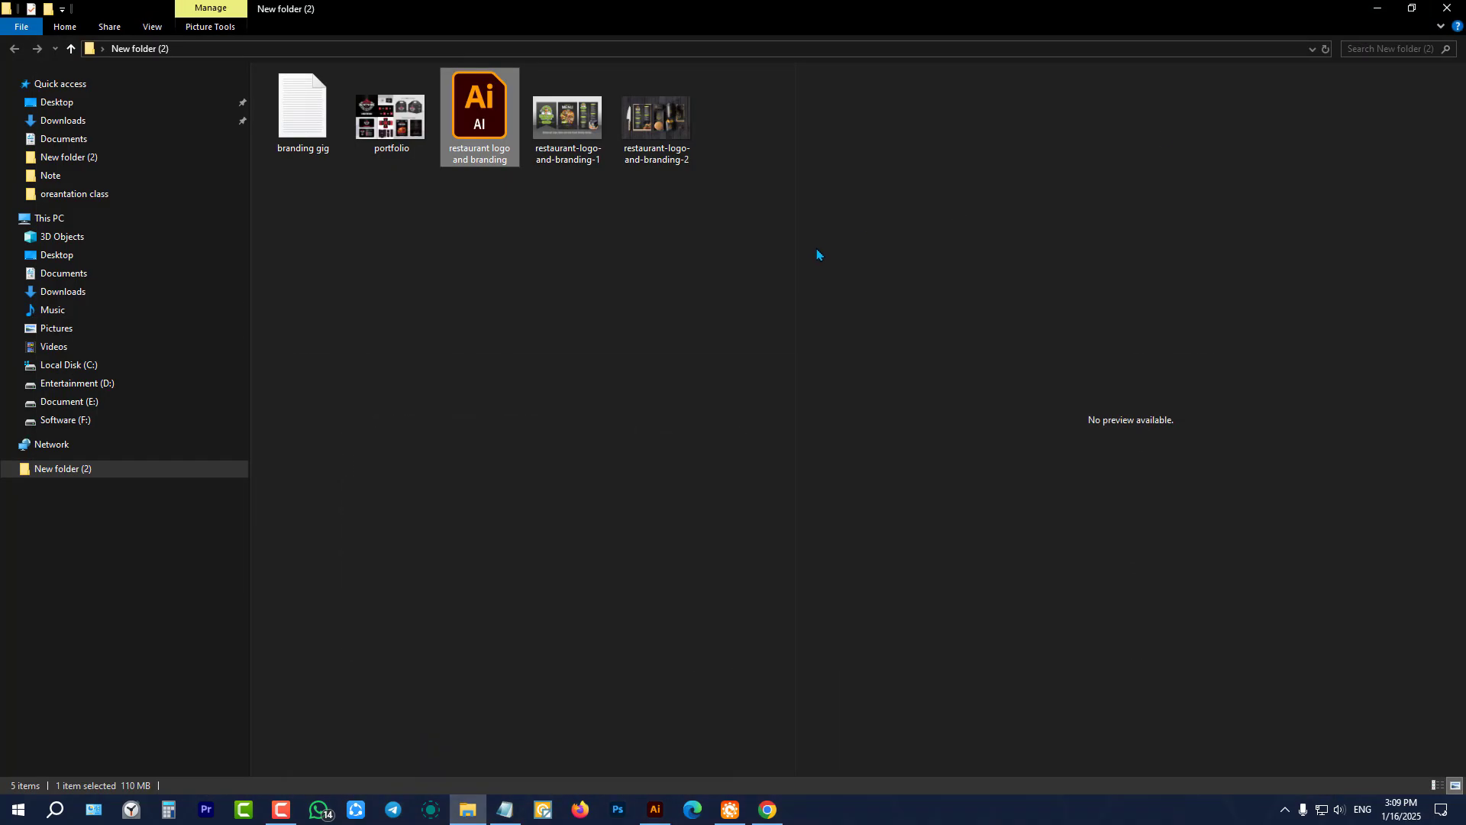
click(393, 115)
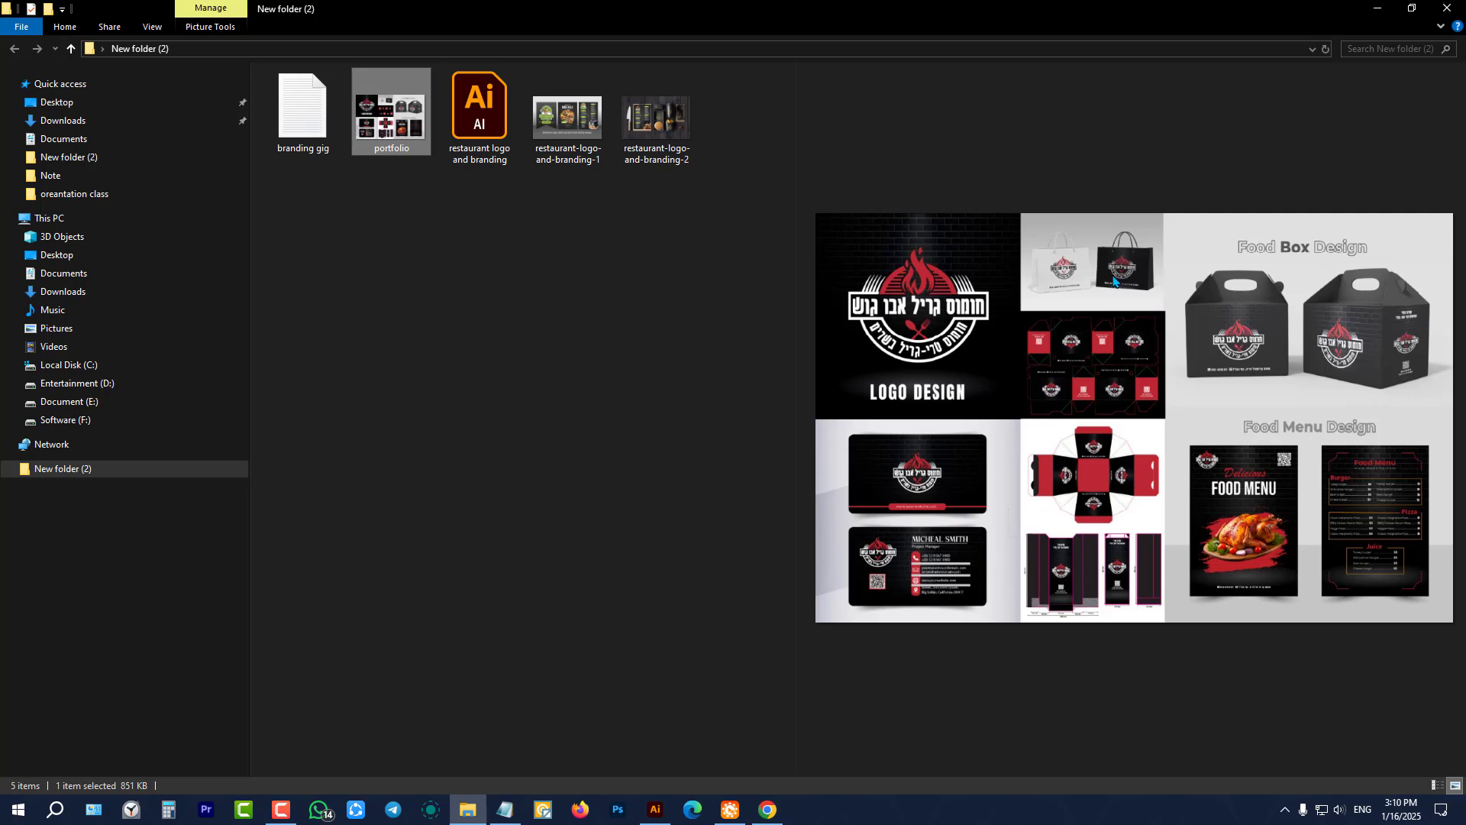
double_click(375, 84)
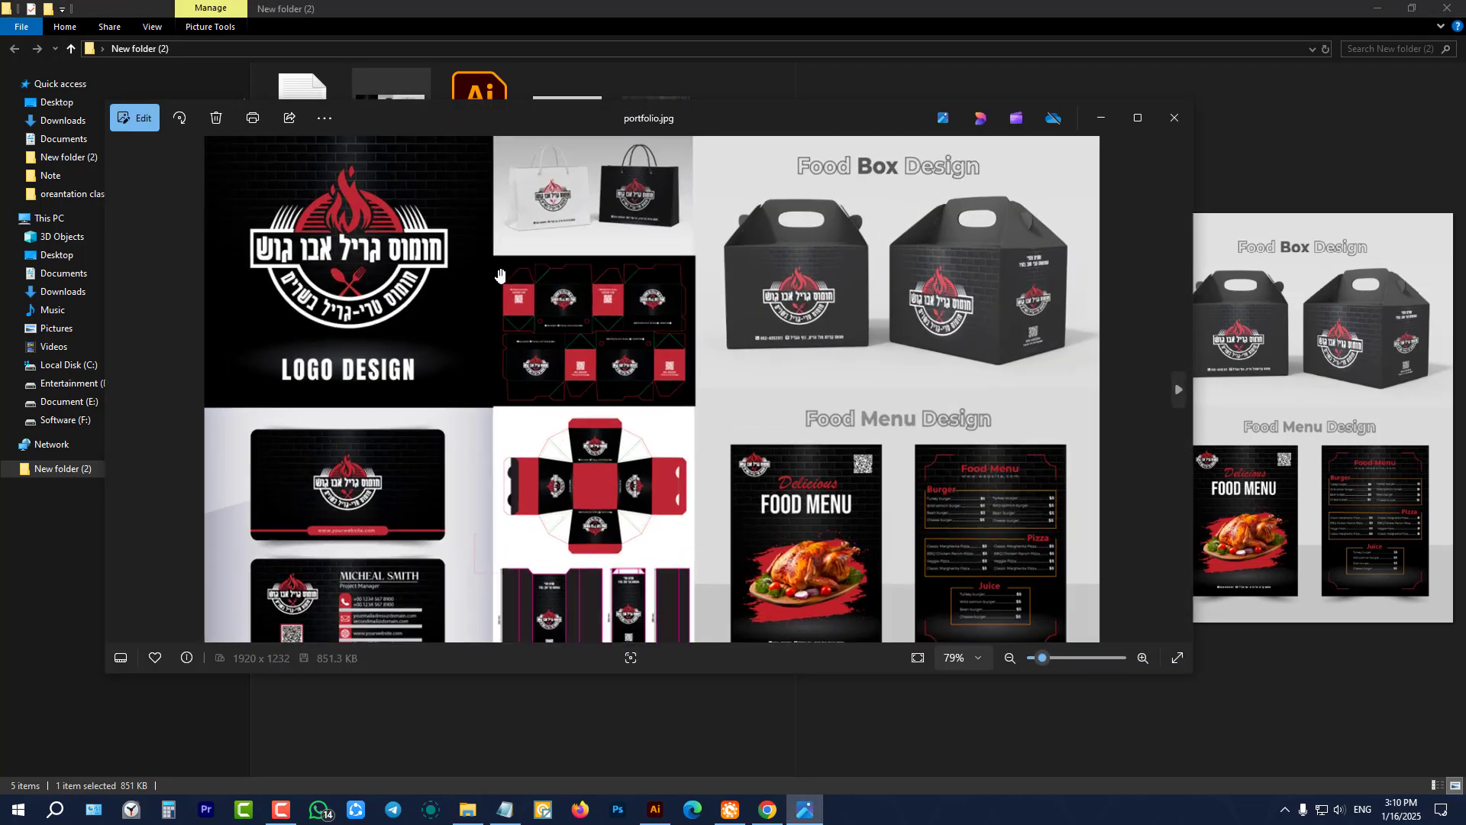
scroll(500, 276, up, 3)
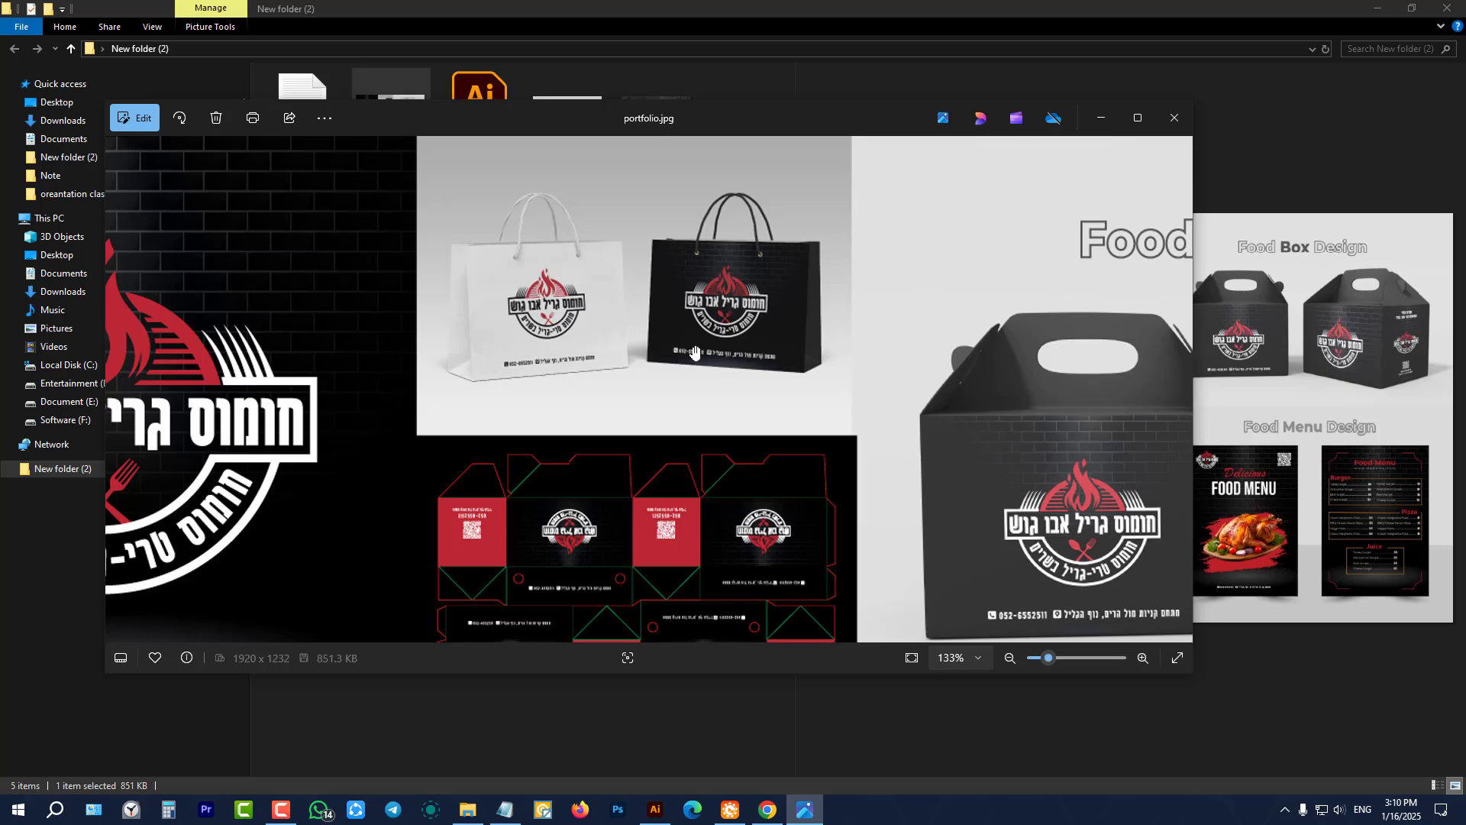
scroll(692, 350, down, 5)
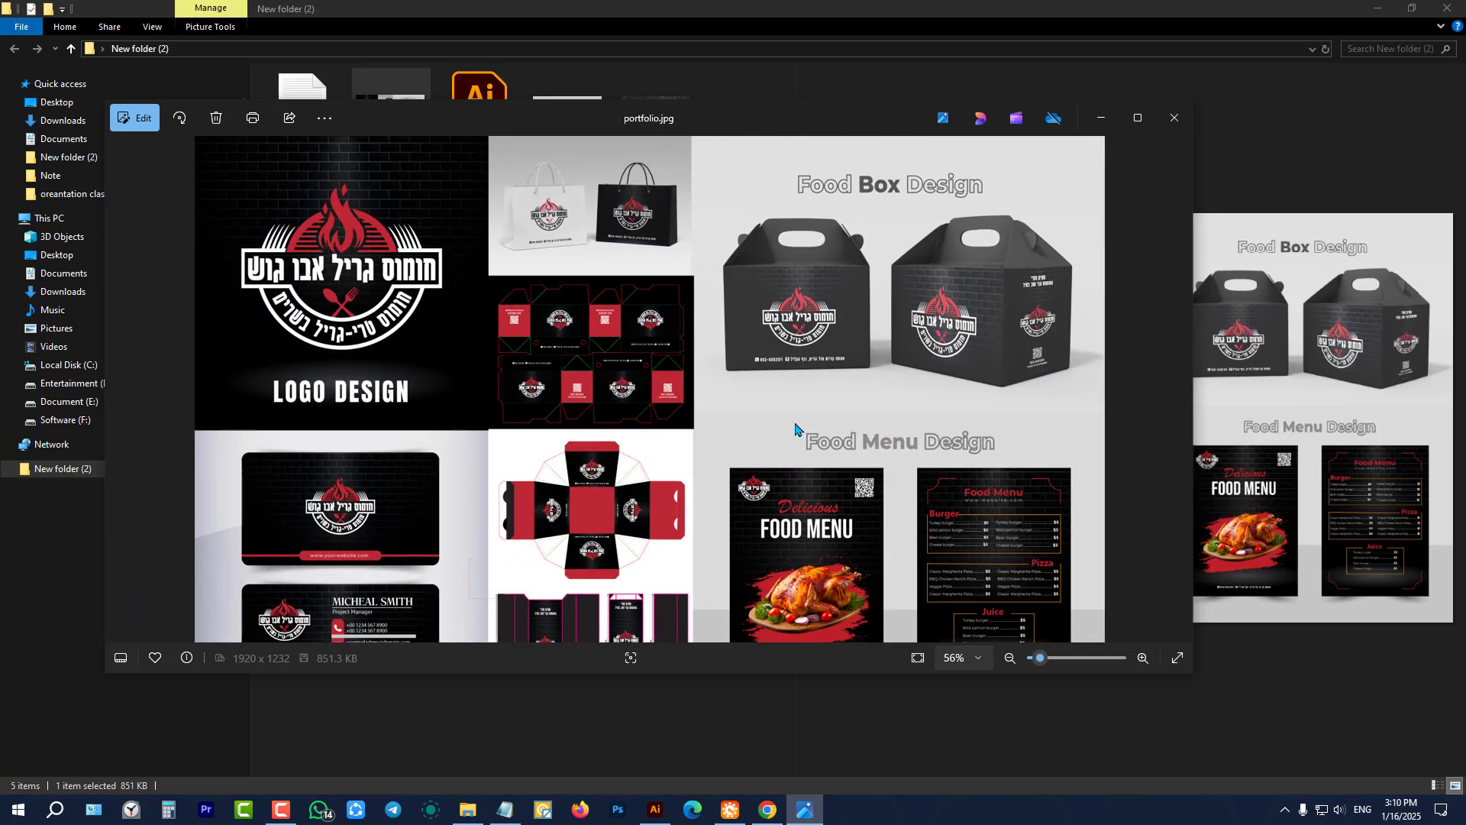
- Examine the box template designs in portfolio.jpg up close, and close the image
scroll(636, 344, up, 5)
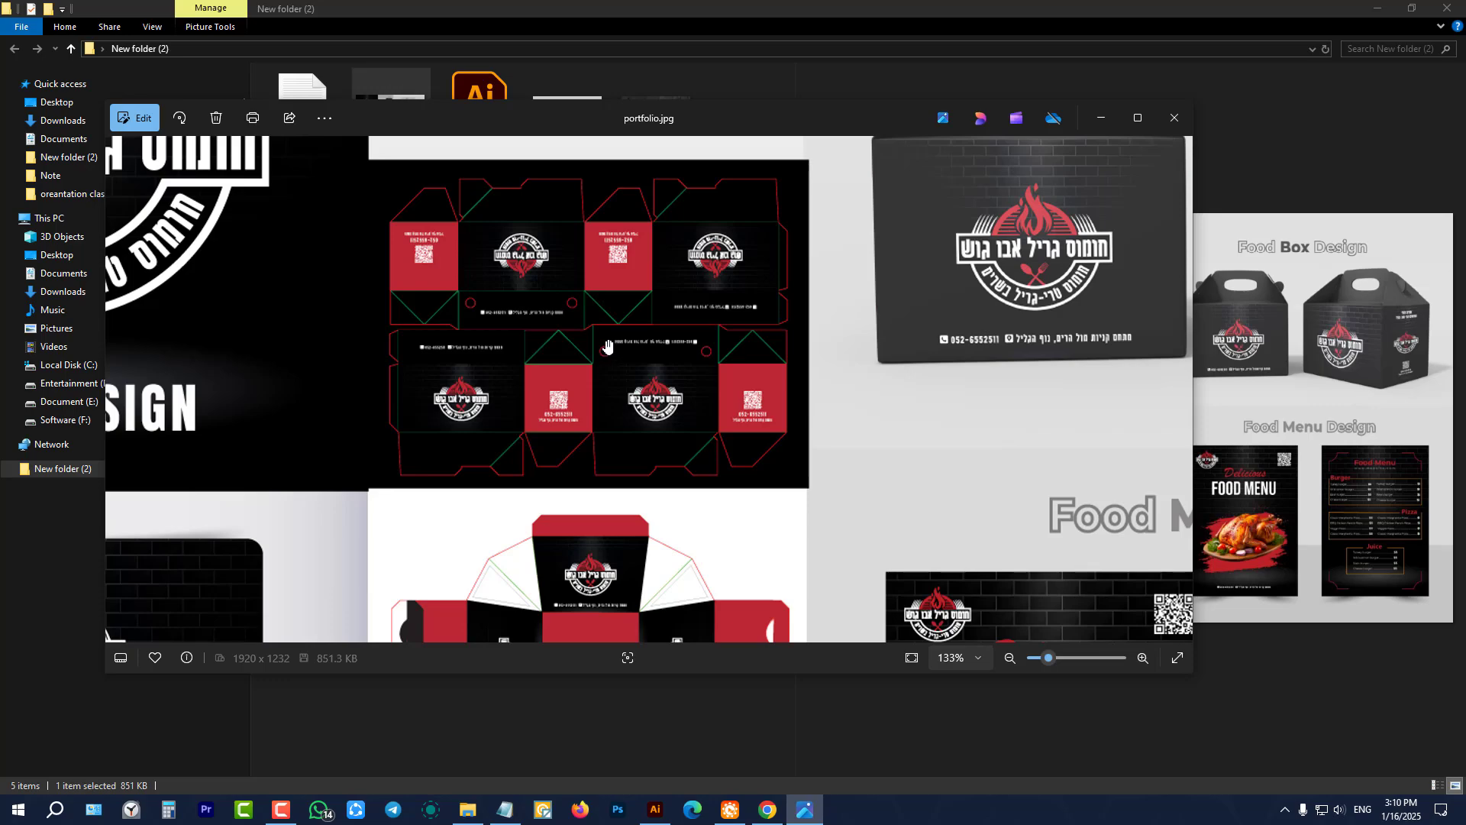
scroll(607, 347, down, 5)
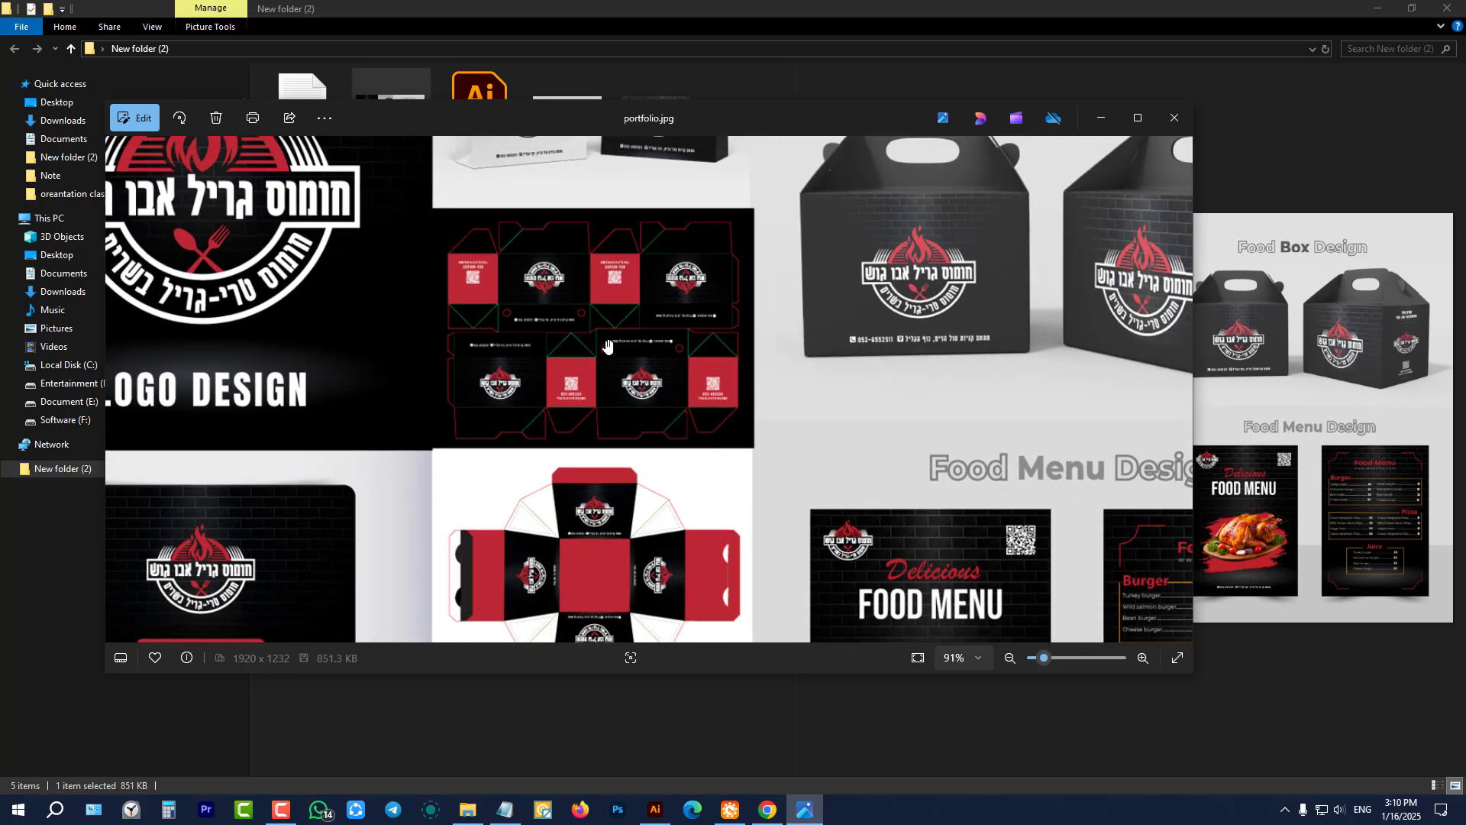
click(1174, 118)
click(681, 298)
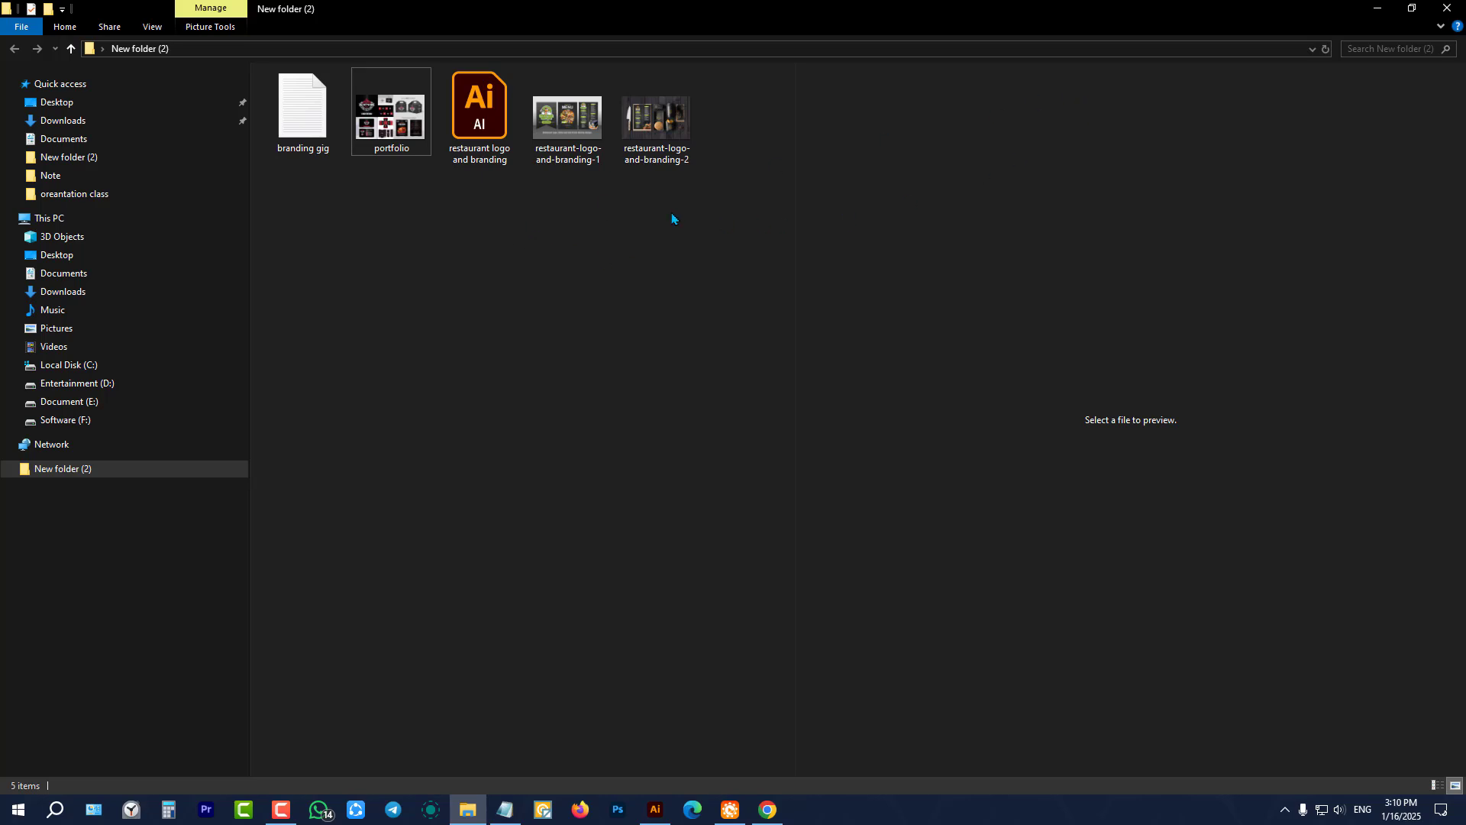
- Switch to Illustrator and look over the mockups and logos laid out across the restaurant logo and branding document
click(655, 809)
scroll(515, 353, up, 4)
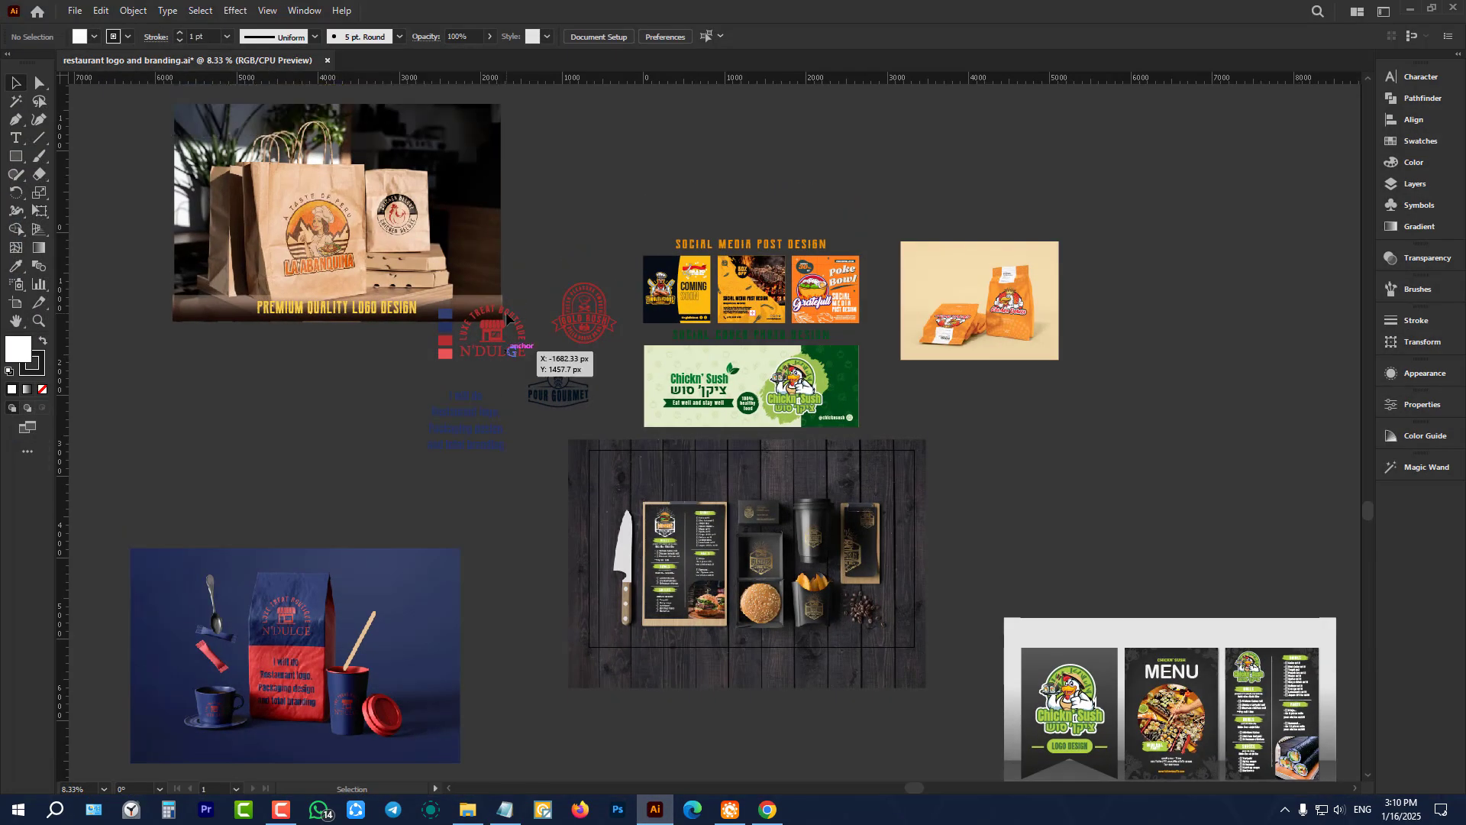
click(74, 10)
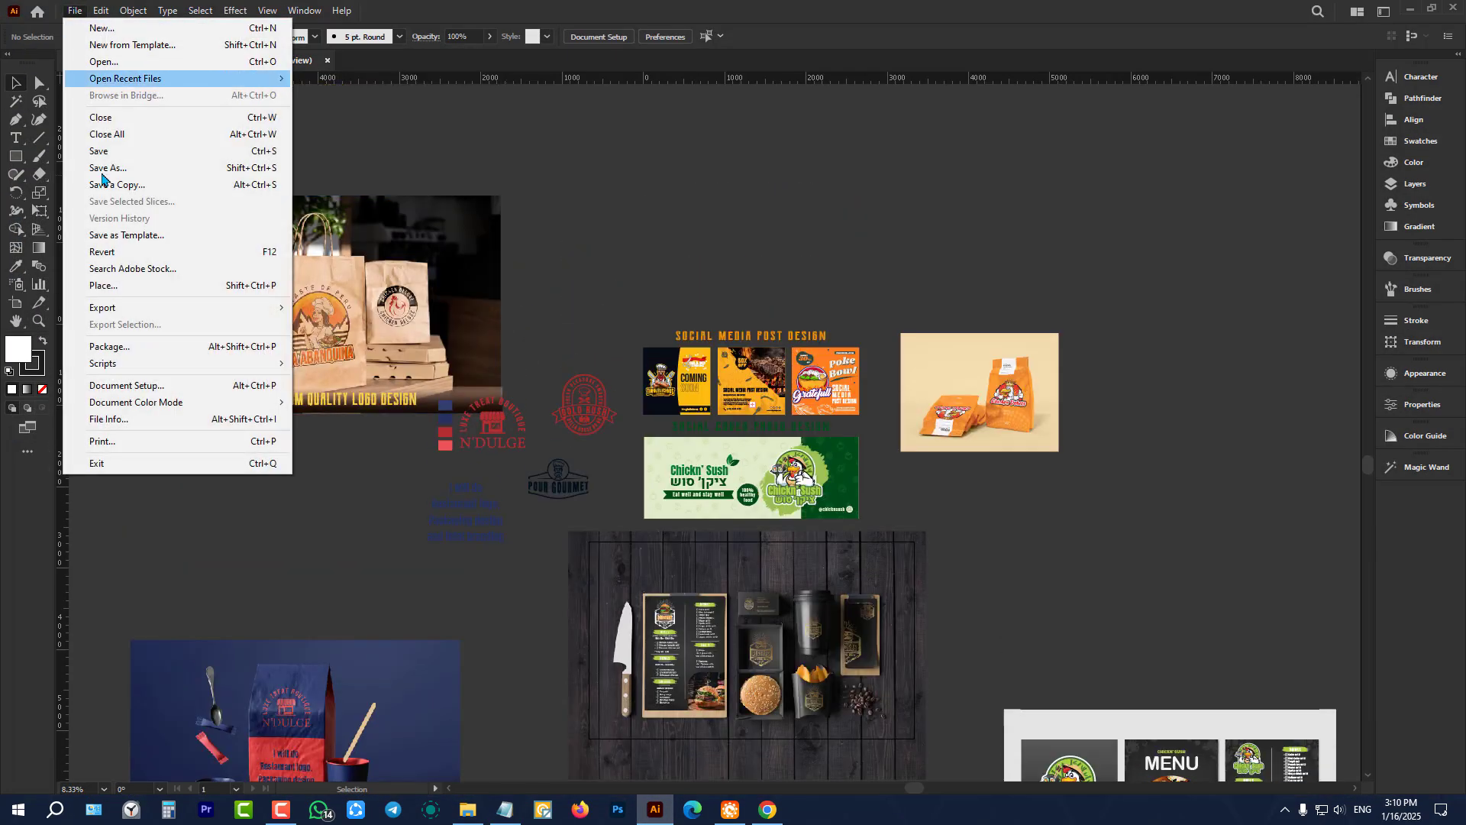
click(710, 180)
key(ctrl+minus)
key(ctrl+minus)
key(ctrl+minus)
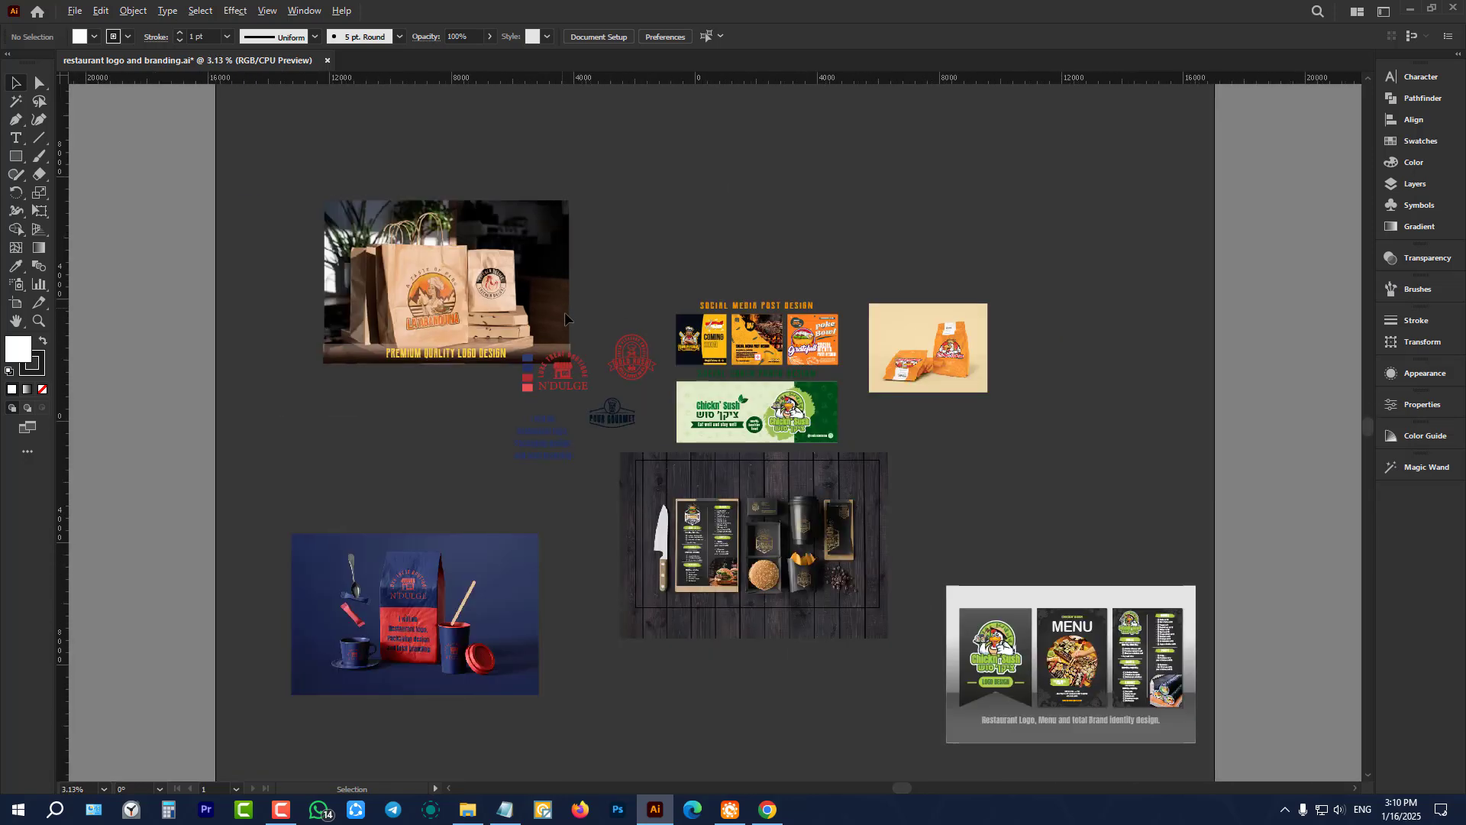
scroll(802, 410, up, 3)
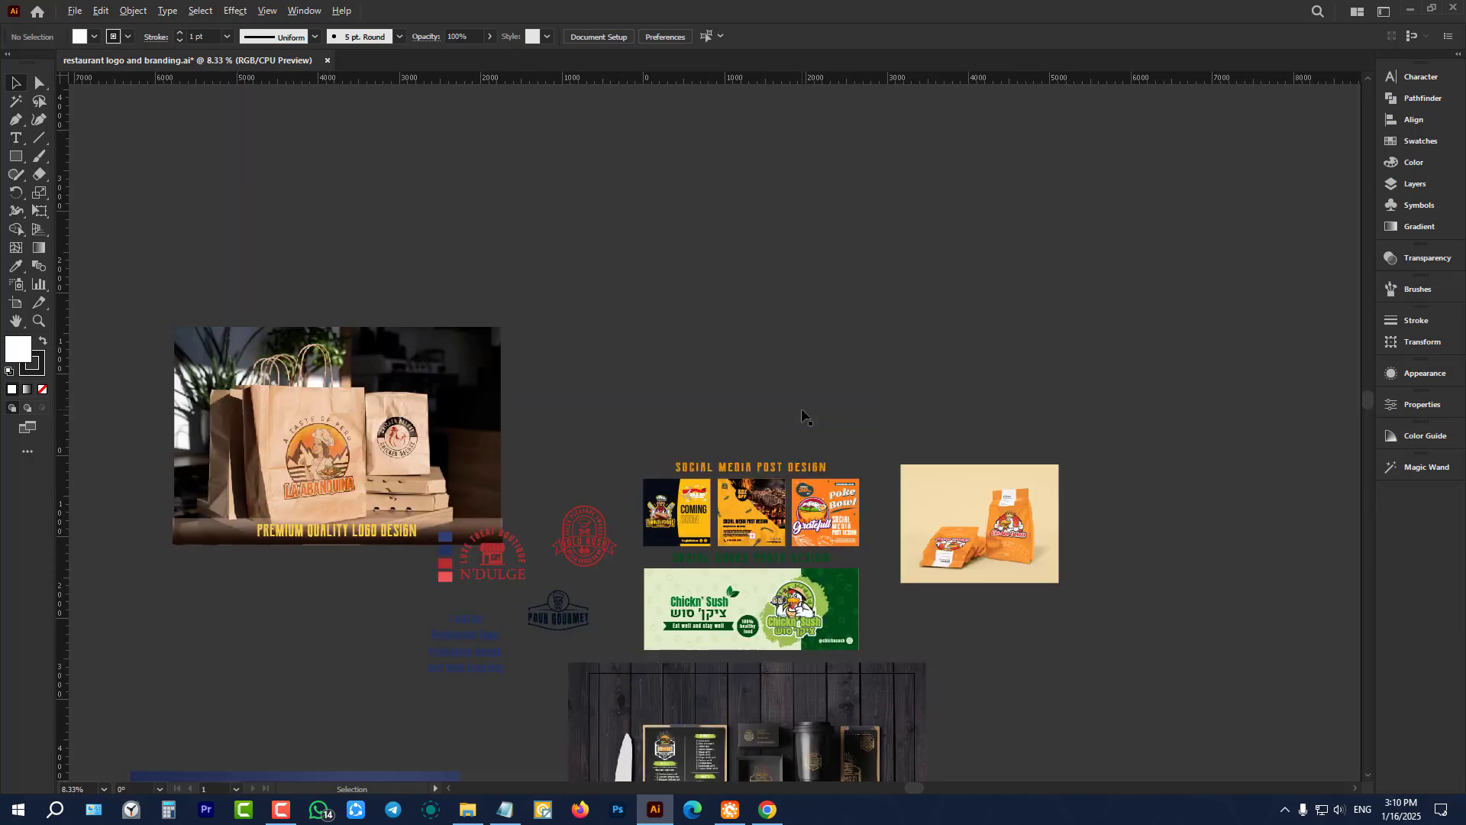
scroll(516, 283, down, 5)
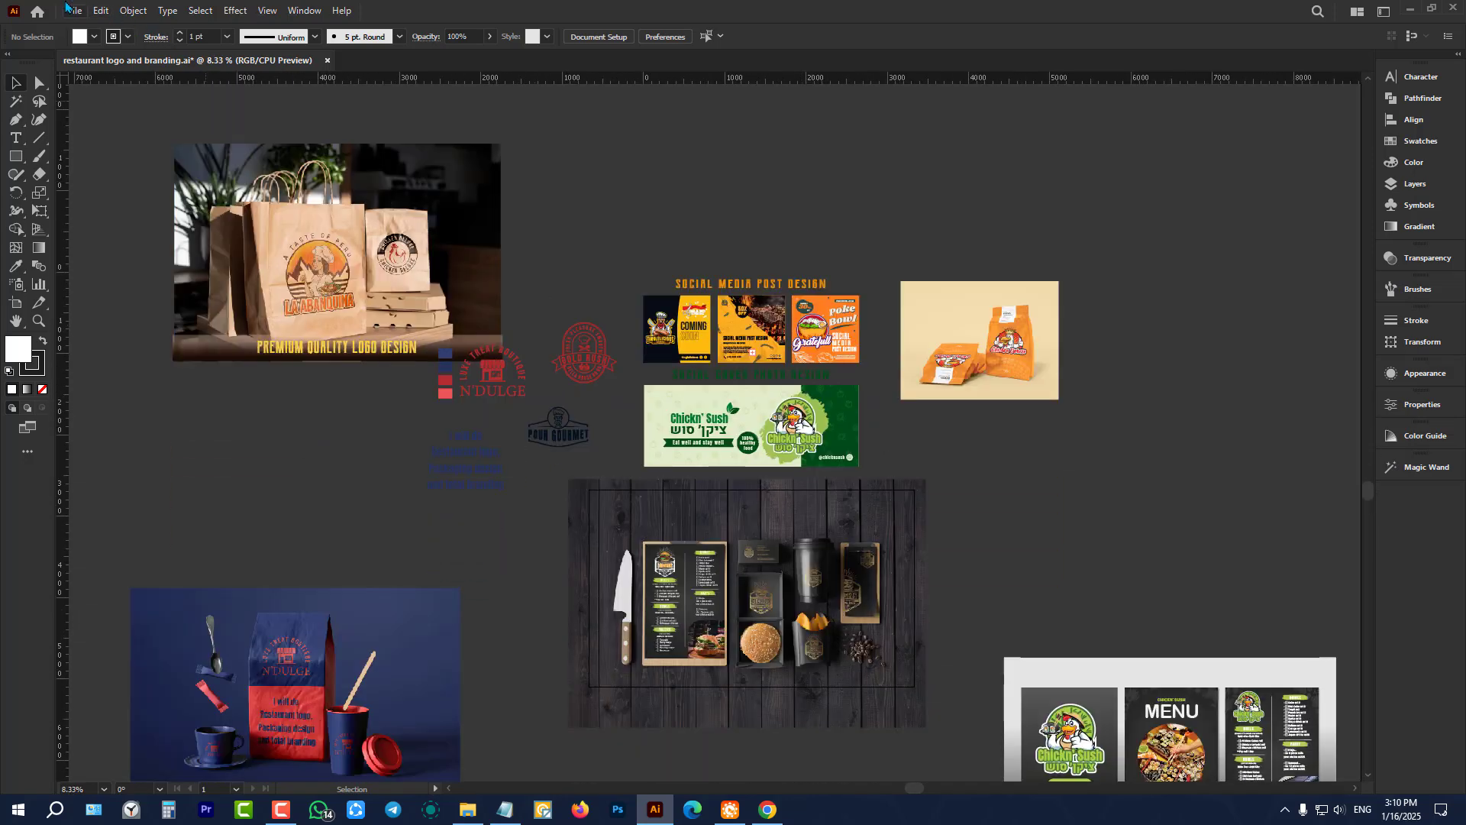
- Open the document's File Info and review its document title, author and description writer fields
click(73, 9)
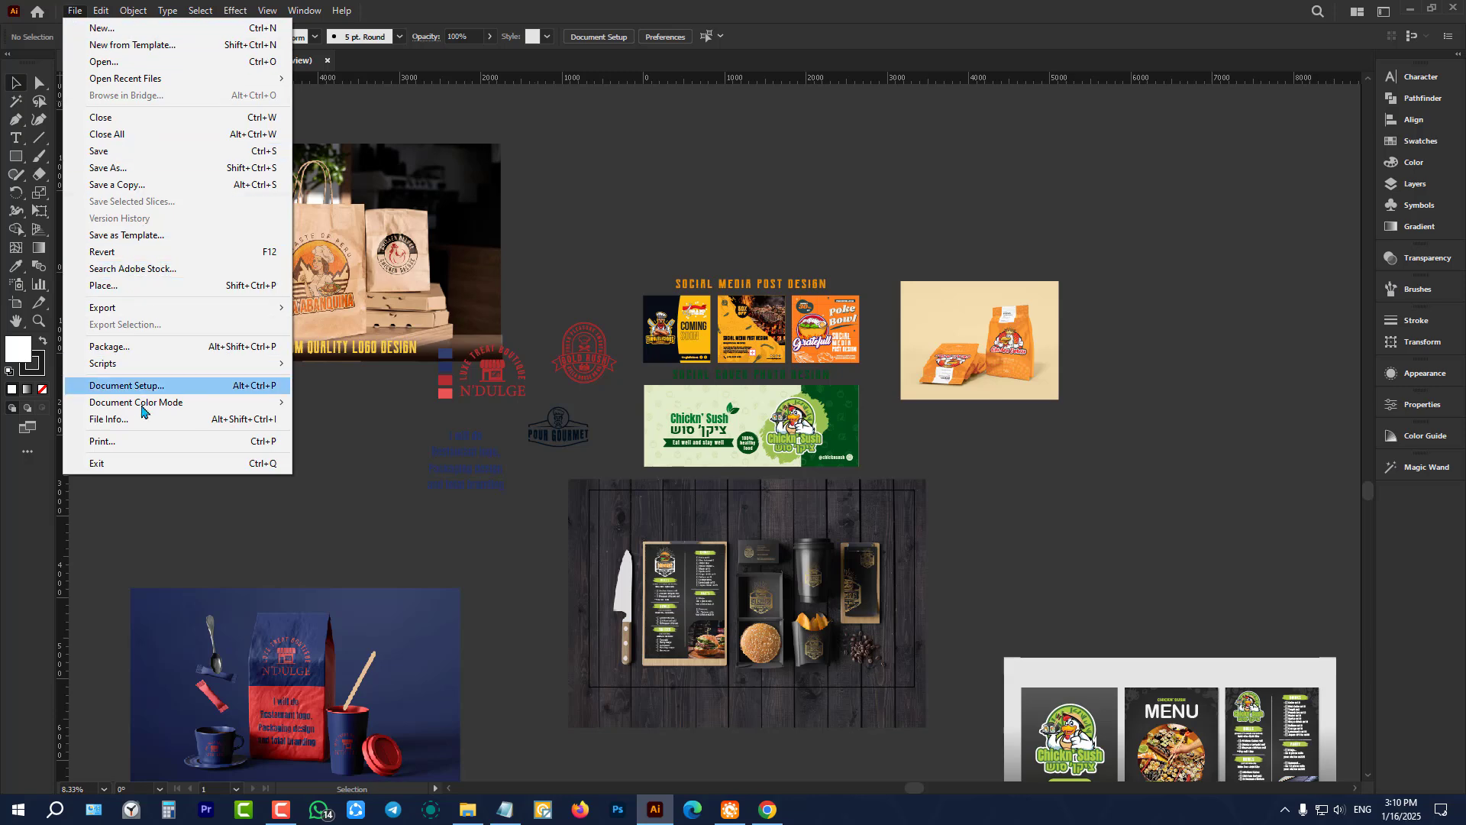
click(123, 423)
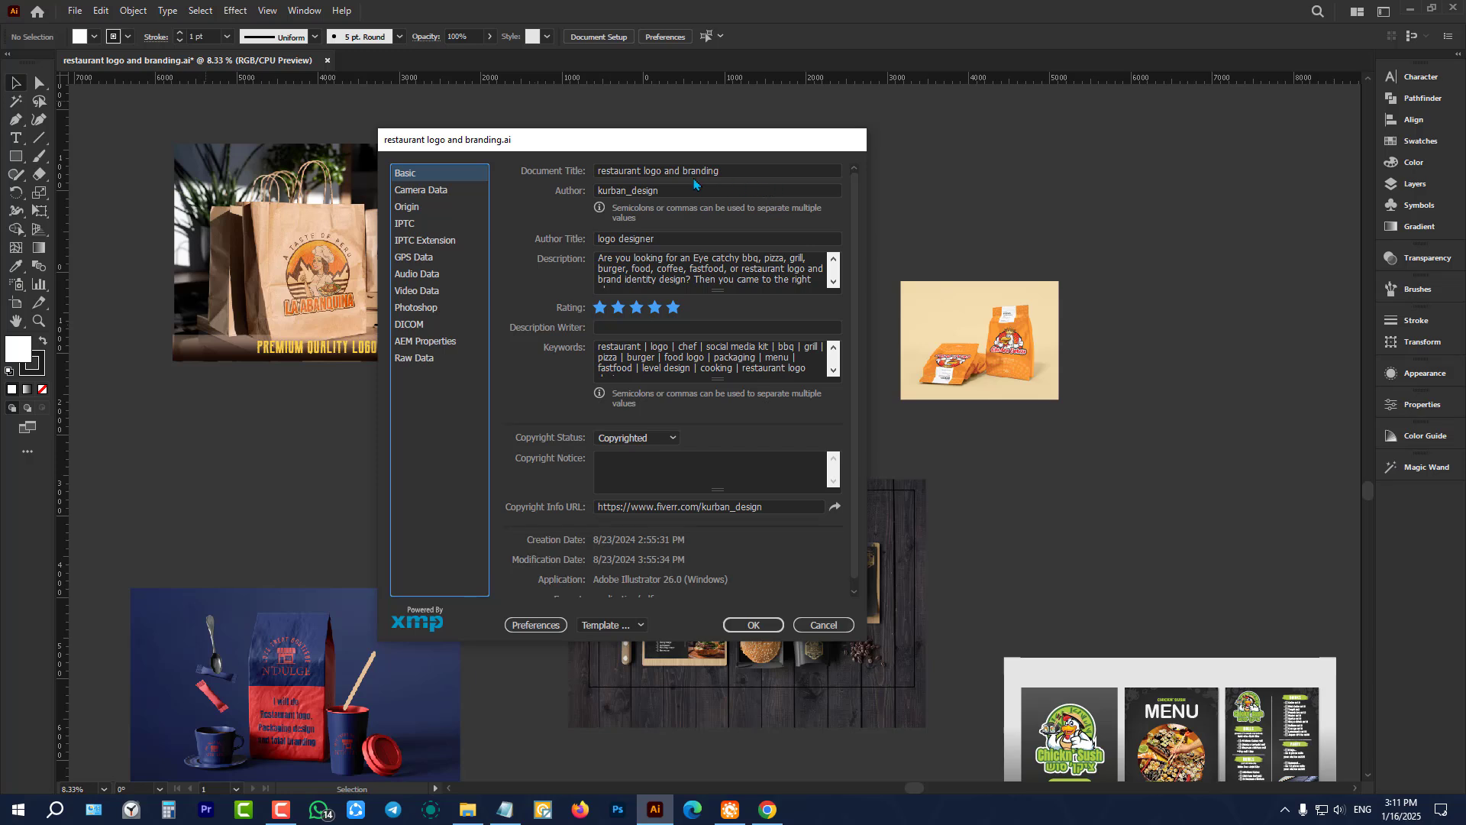
click(760, 169)
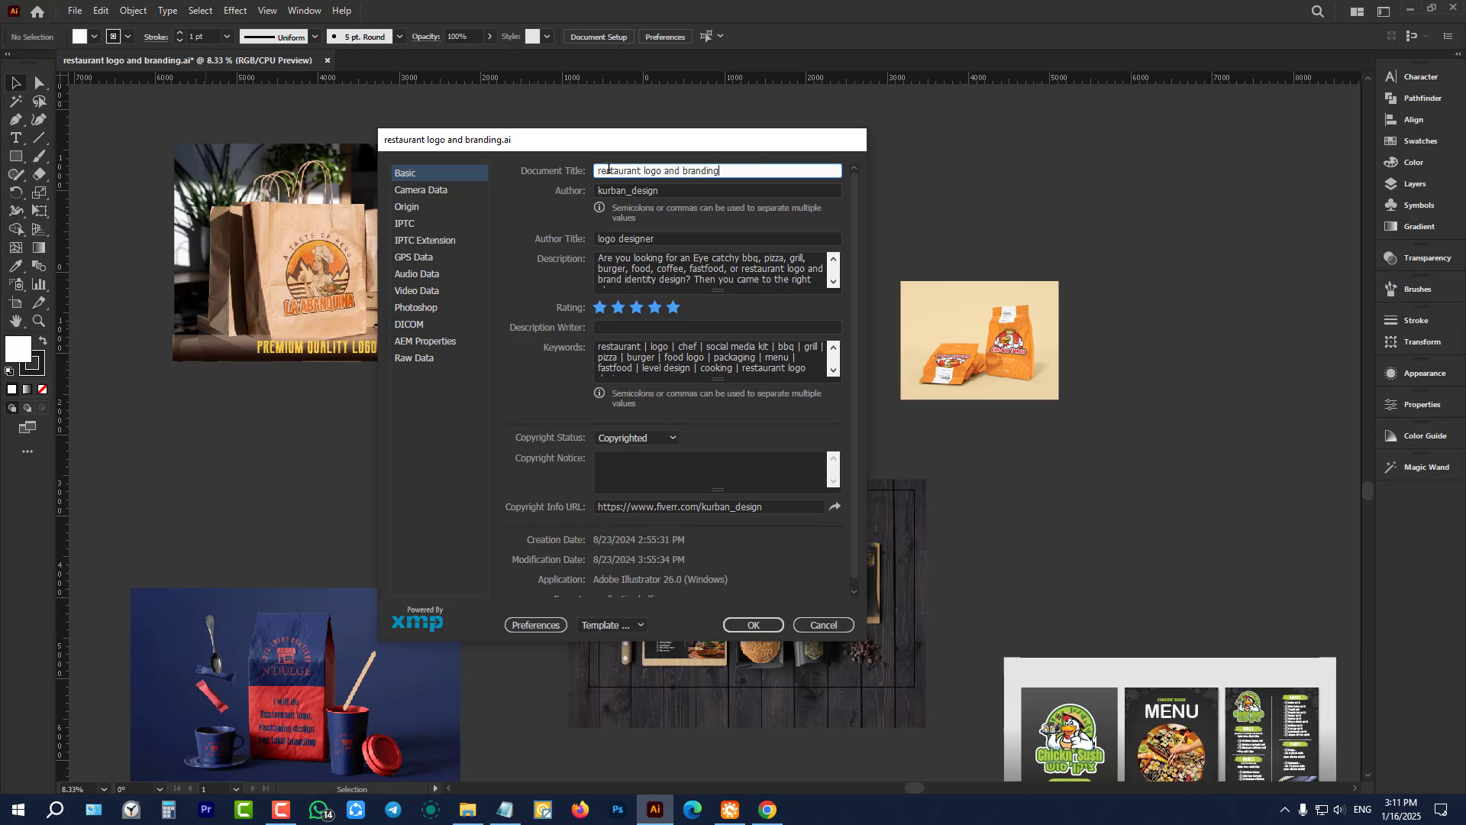
click(686, 192)
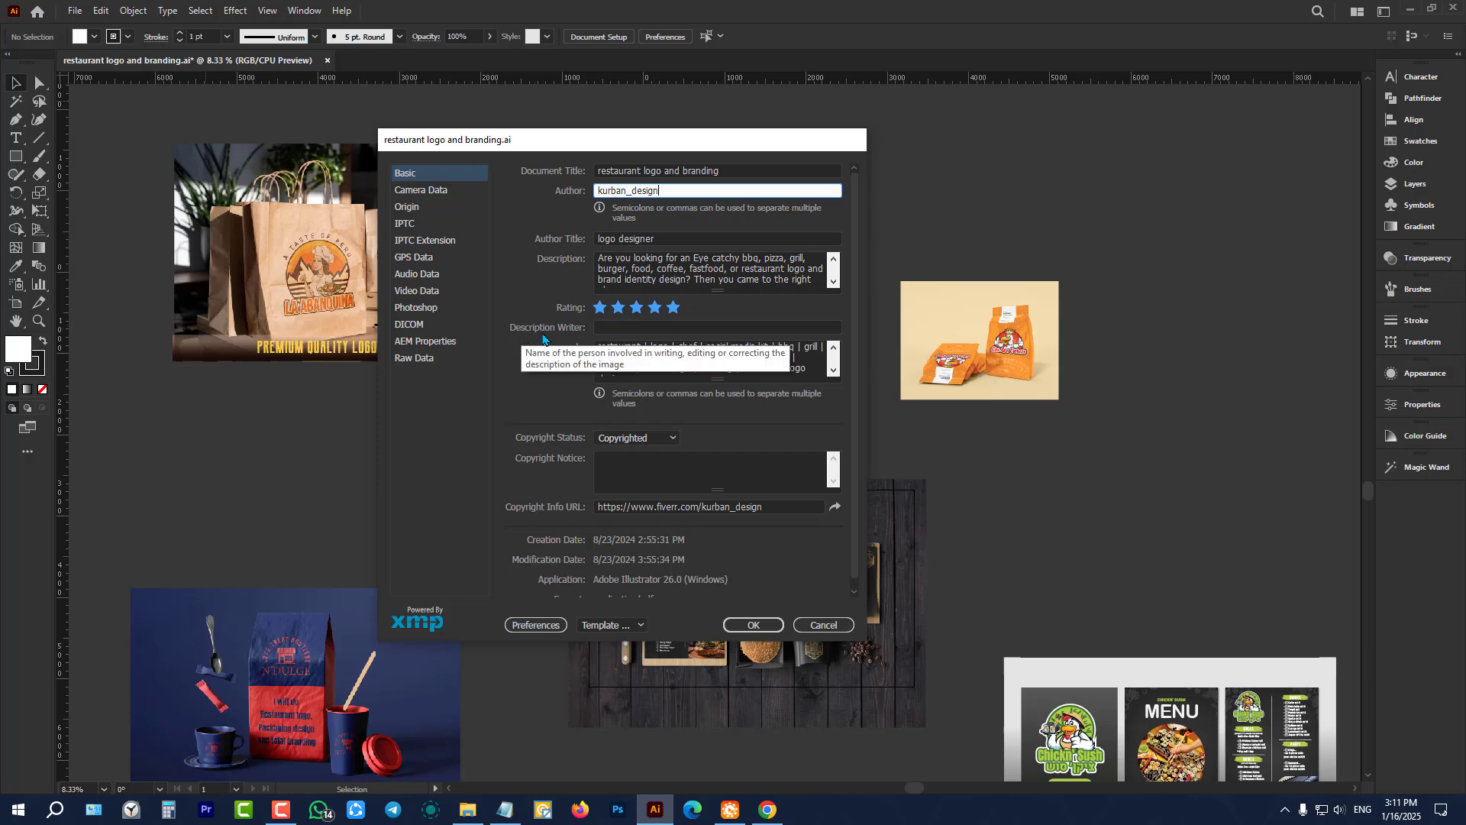
click(636, 326)
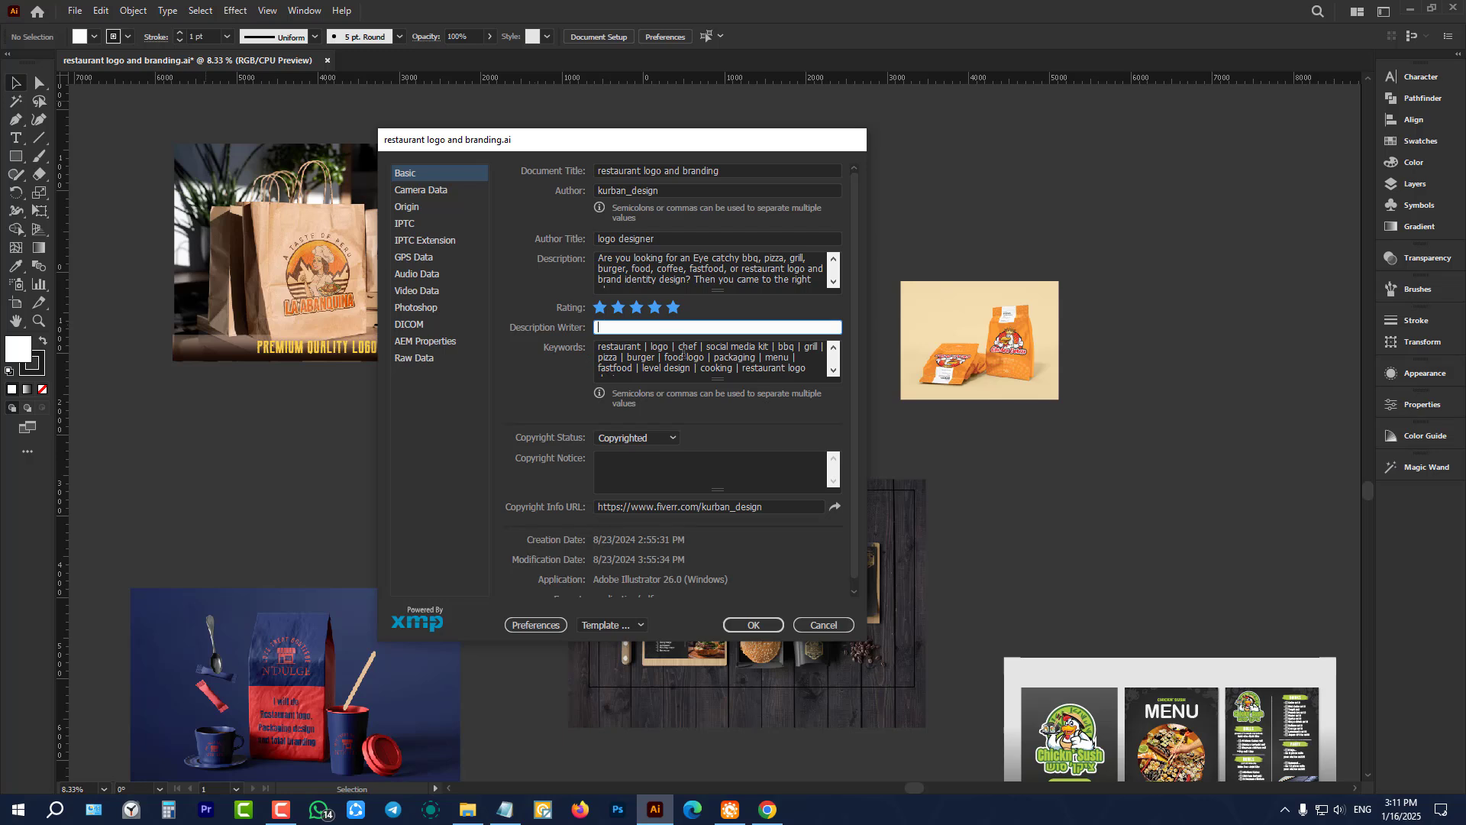
- Review the document's full keyword list and the available copyright status options
drag(686, 357, 684, 356)
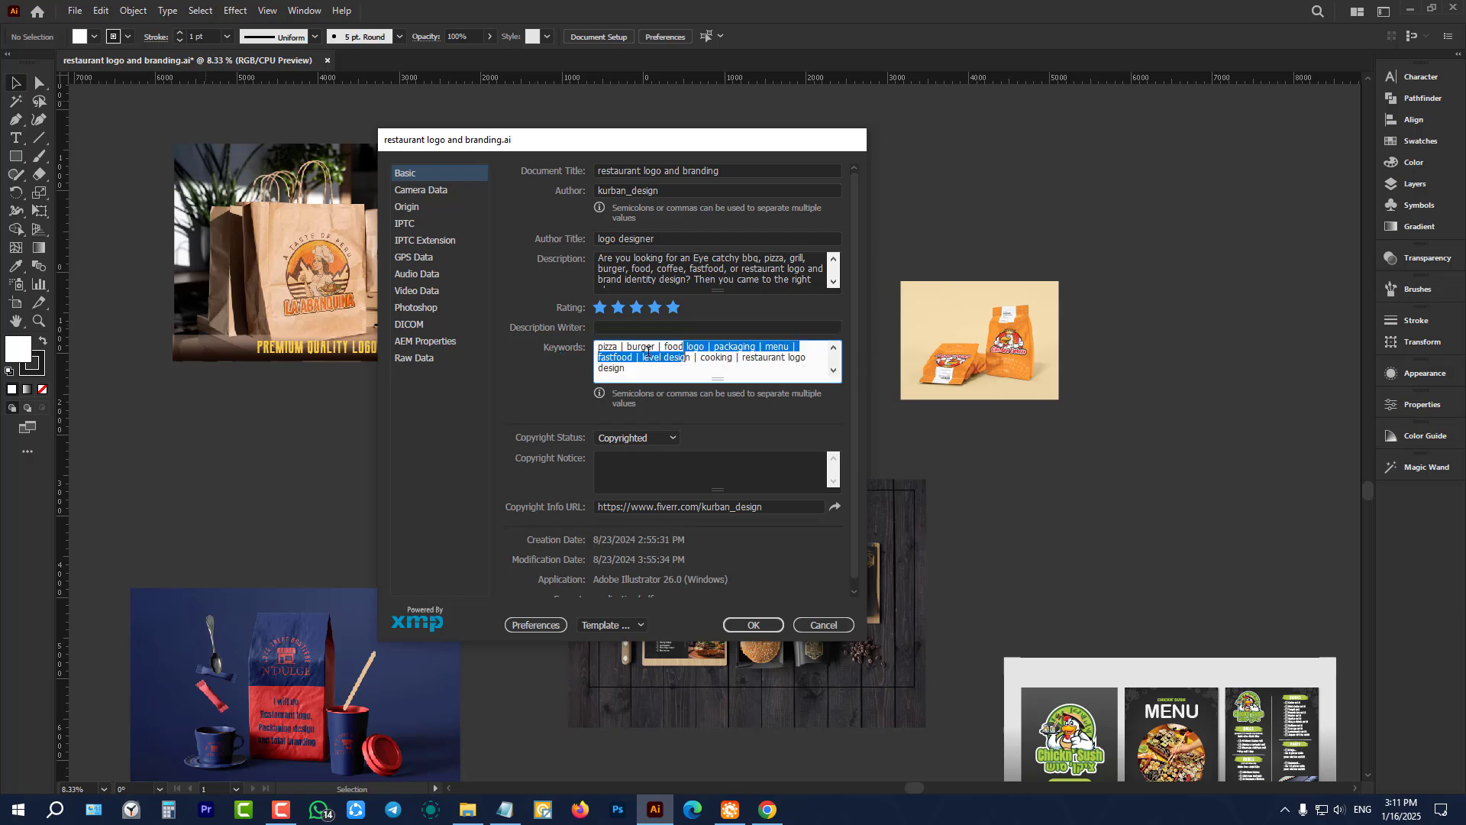
scroll(731, 368, up, 1)
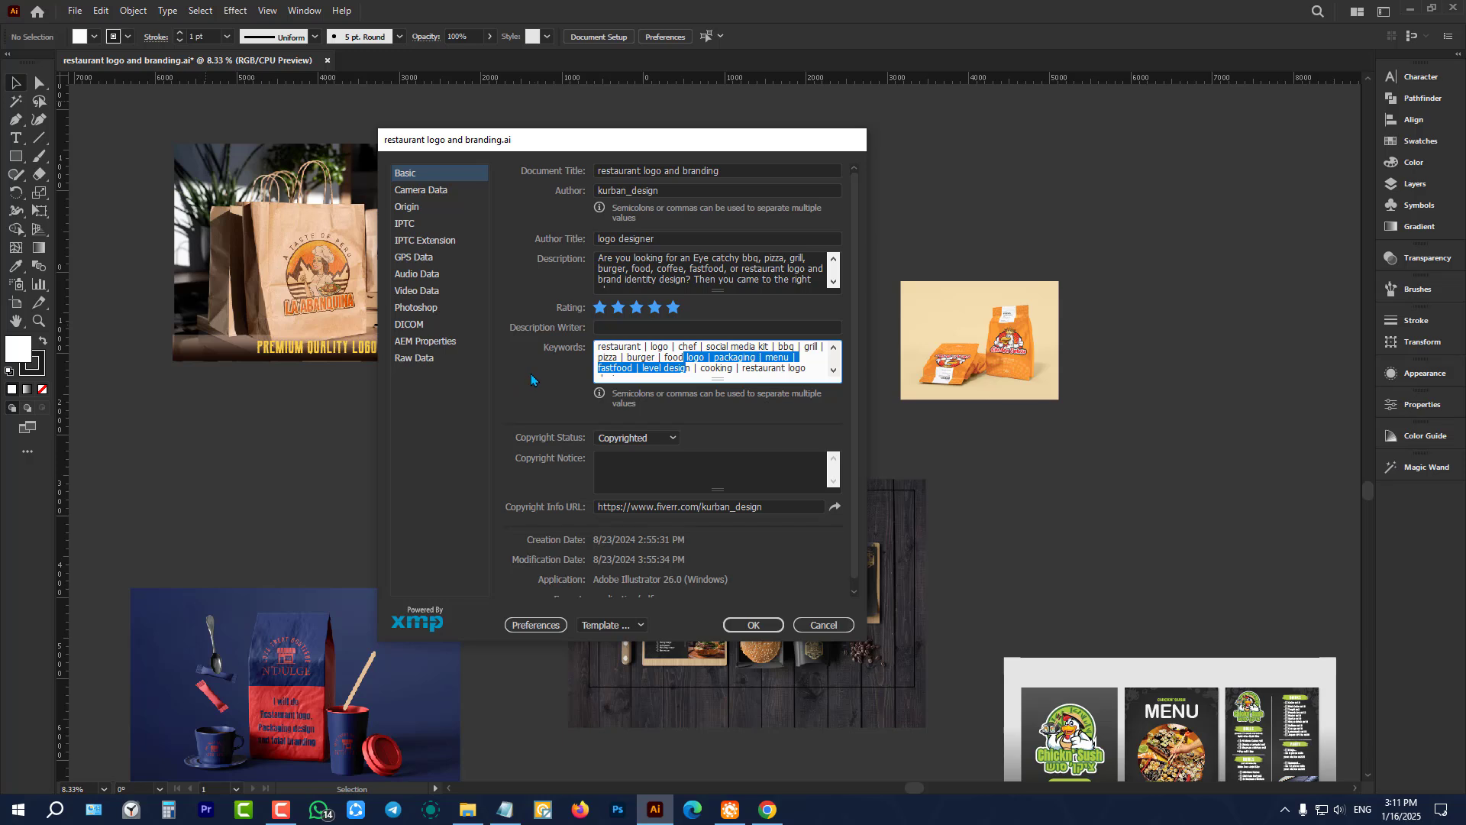
scroll(684, 367, down, 1)
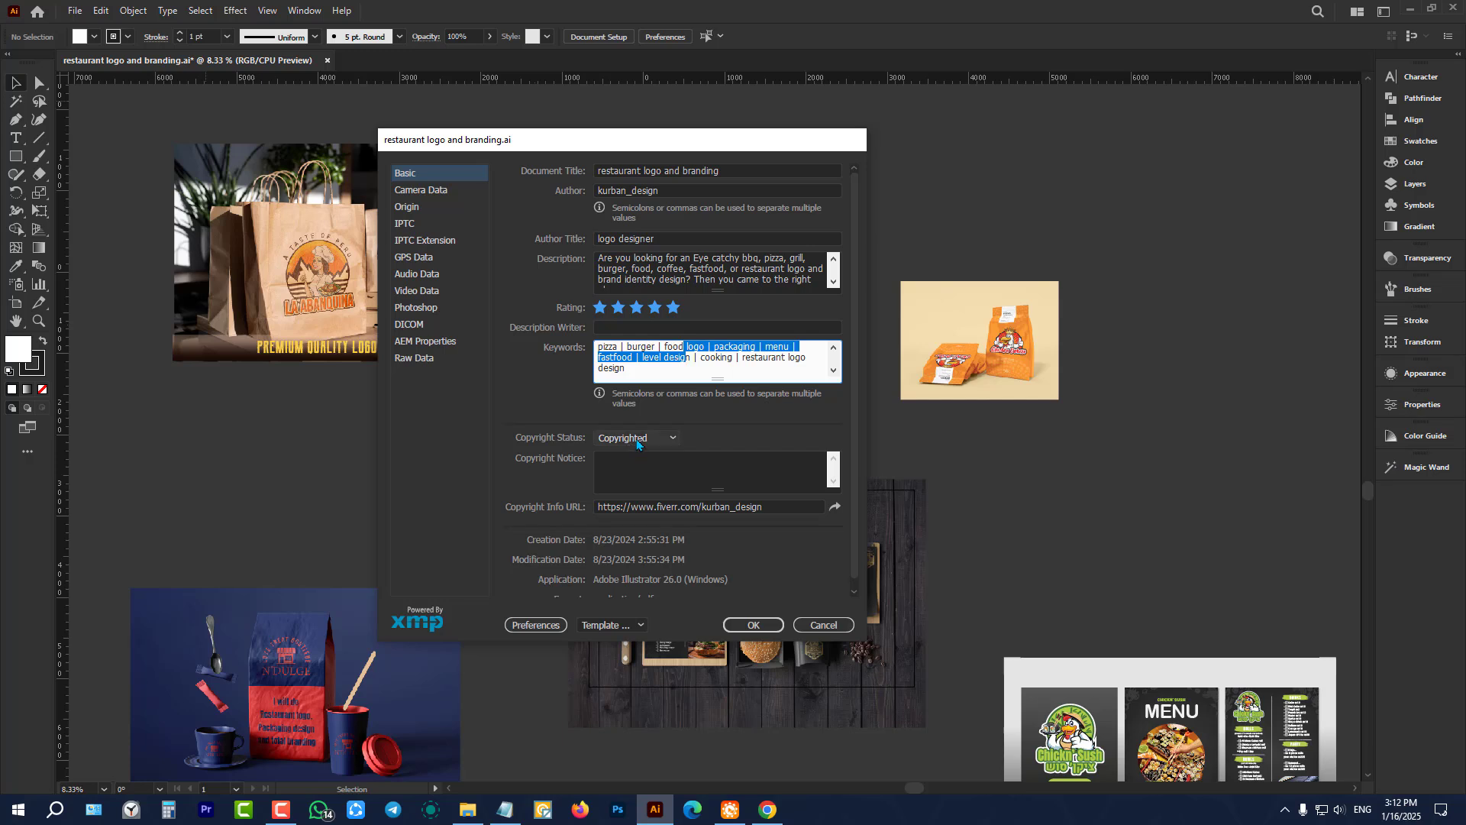
click(638, 442)
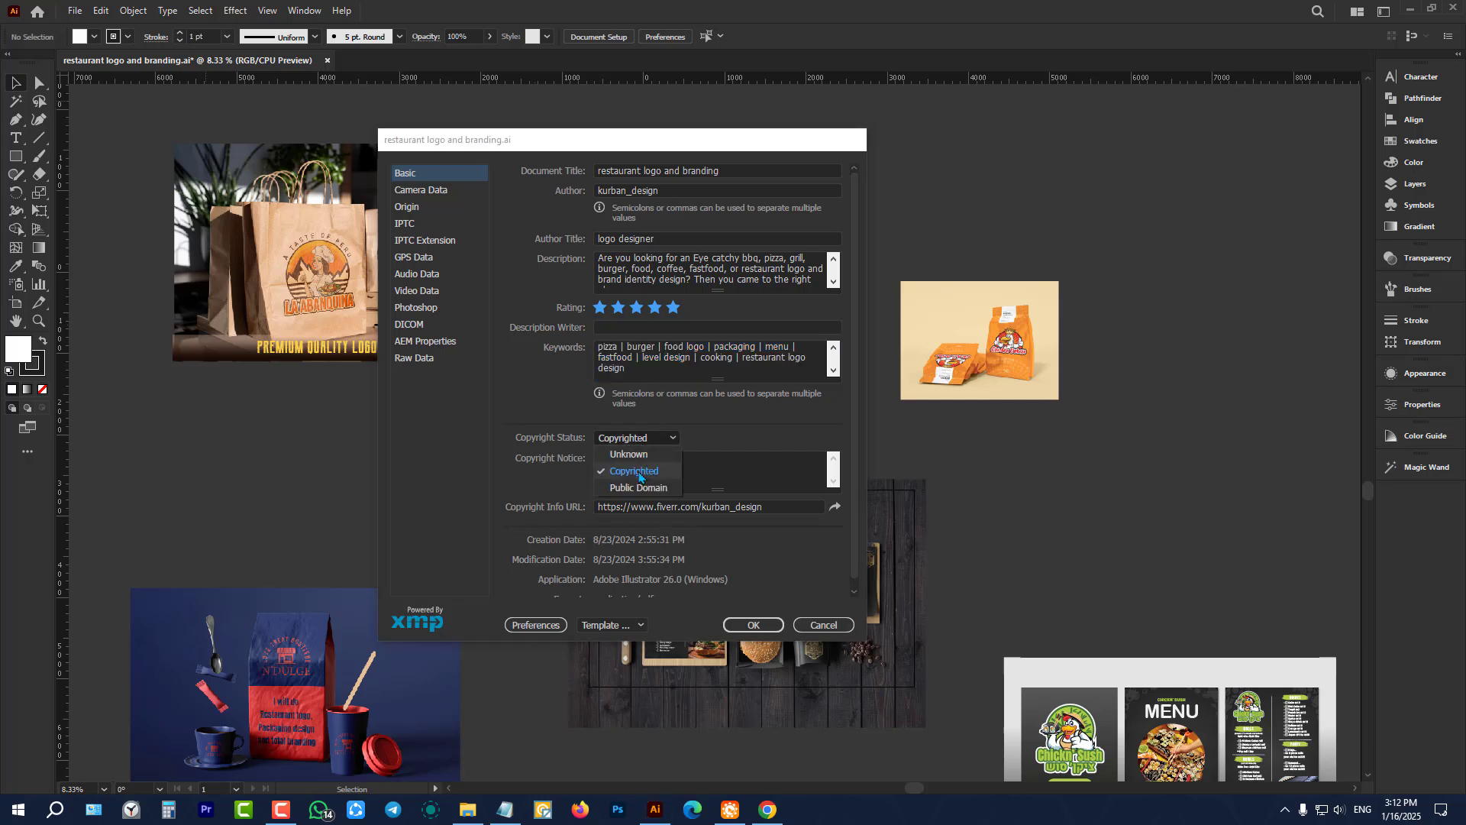
click(710, 427)
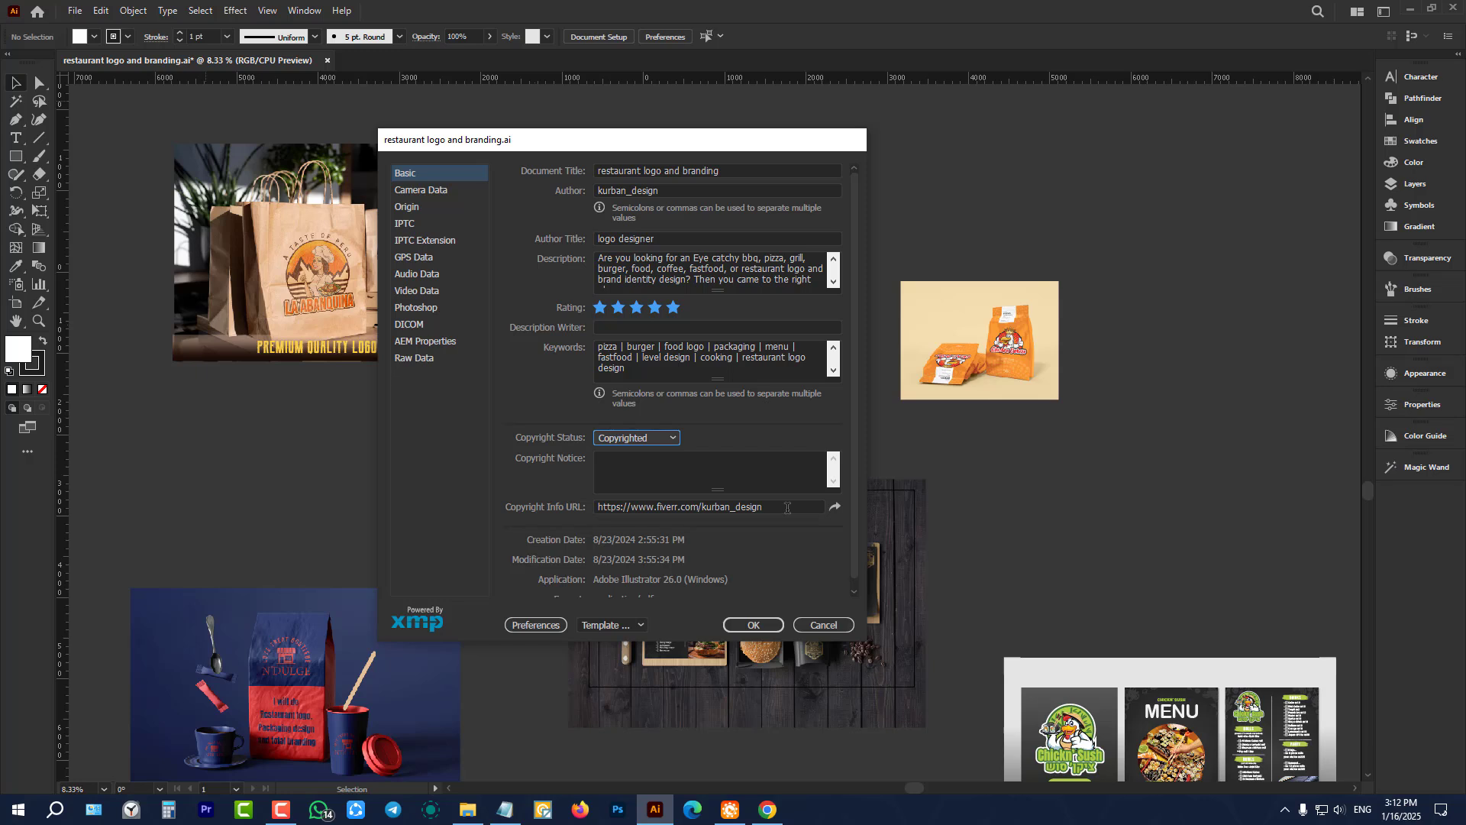
- Review the copyright notice and copyright info URL, and accept the File Info dialog
click(621, 458)
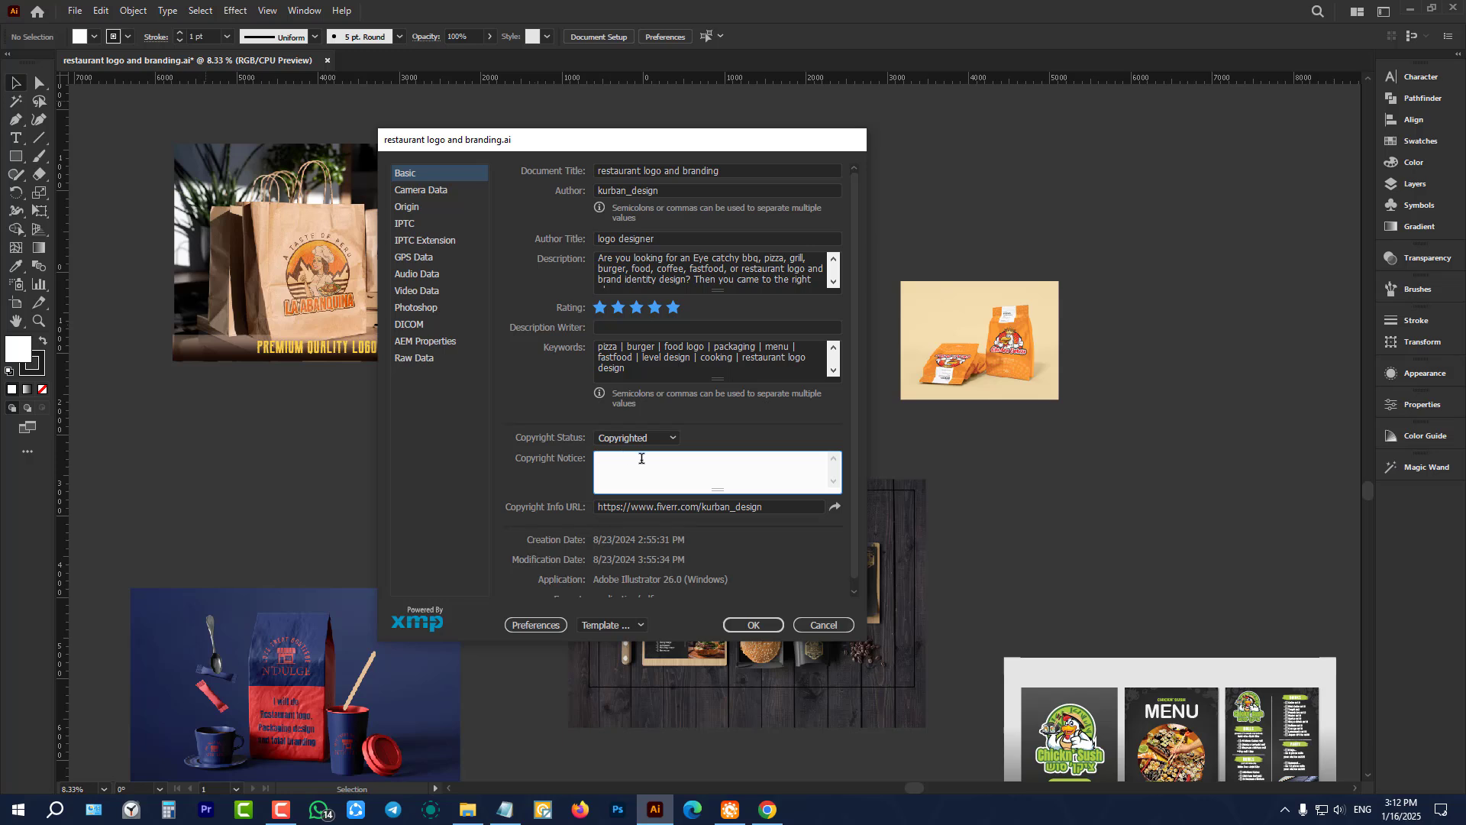
scroll(685, 500, down, 1)
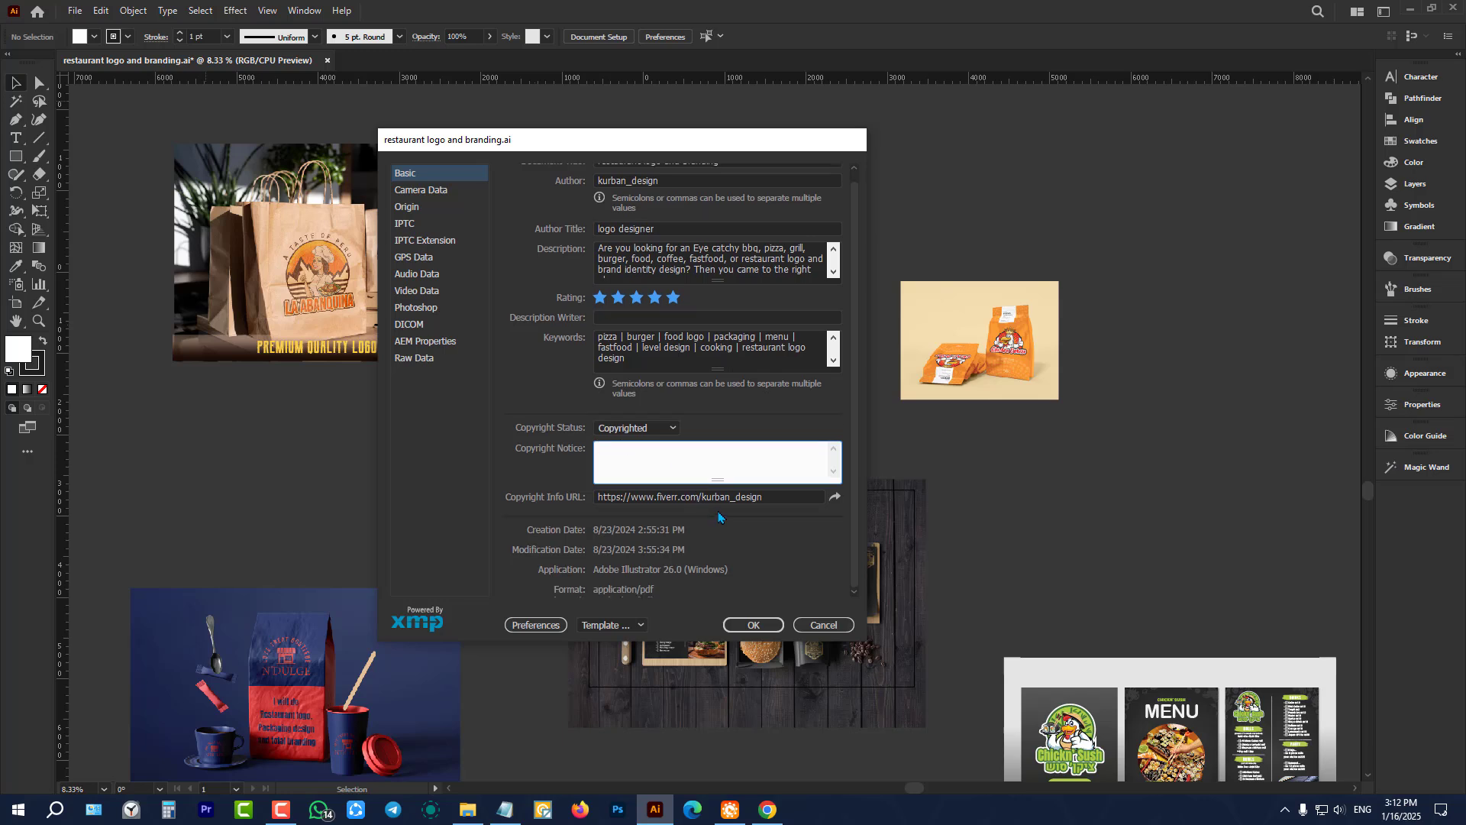
click(765, 628)
- Examine the mockups across the document, looking closely at the paper bag mockup with the Premium Quality Logo Design caption
scroll(911, 483, down, 1)
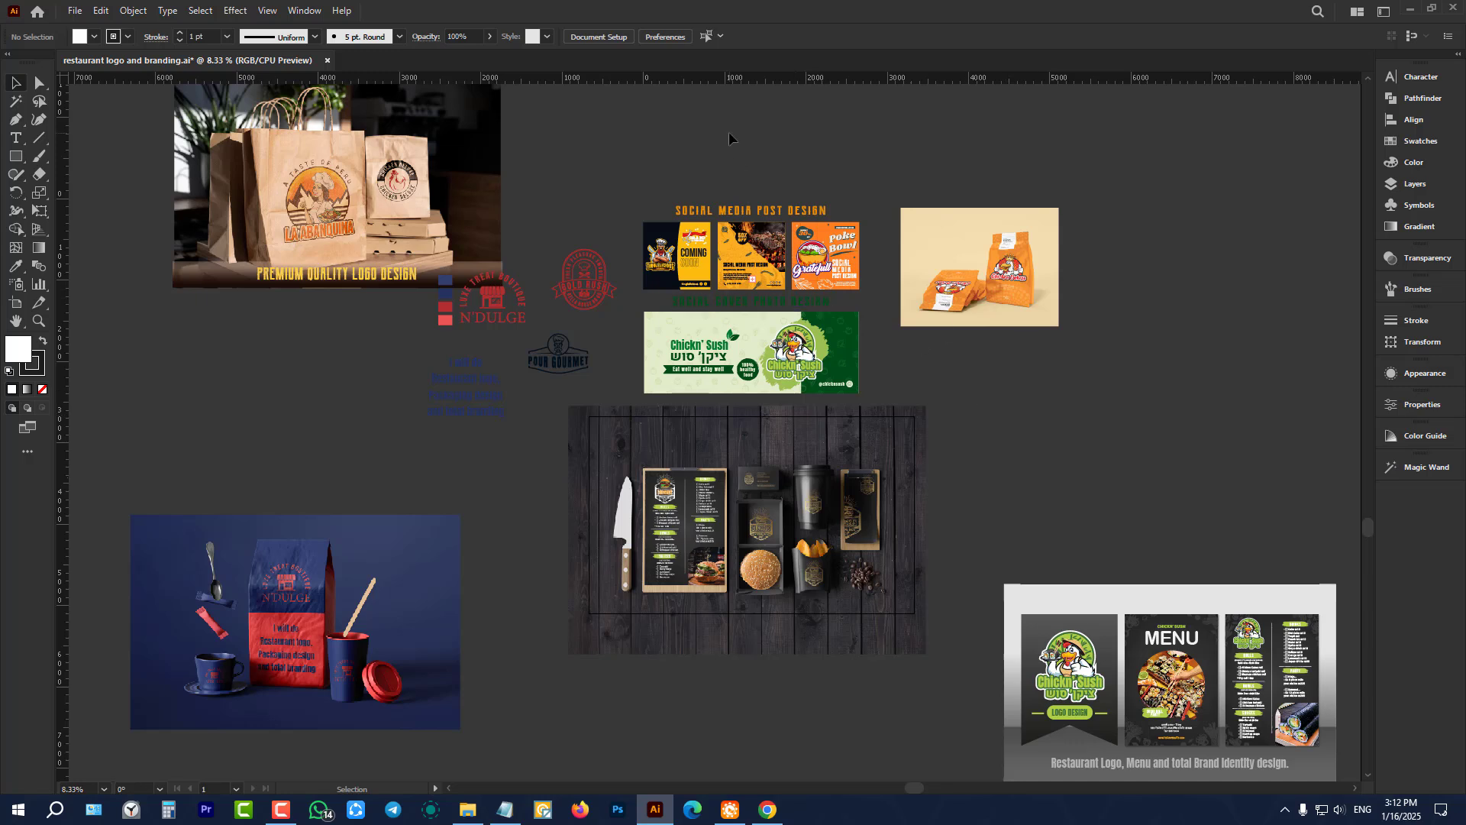
scroll(733, 138, down, 1)
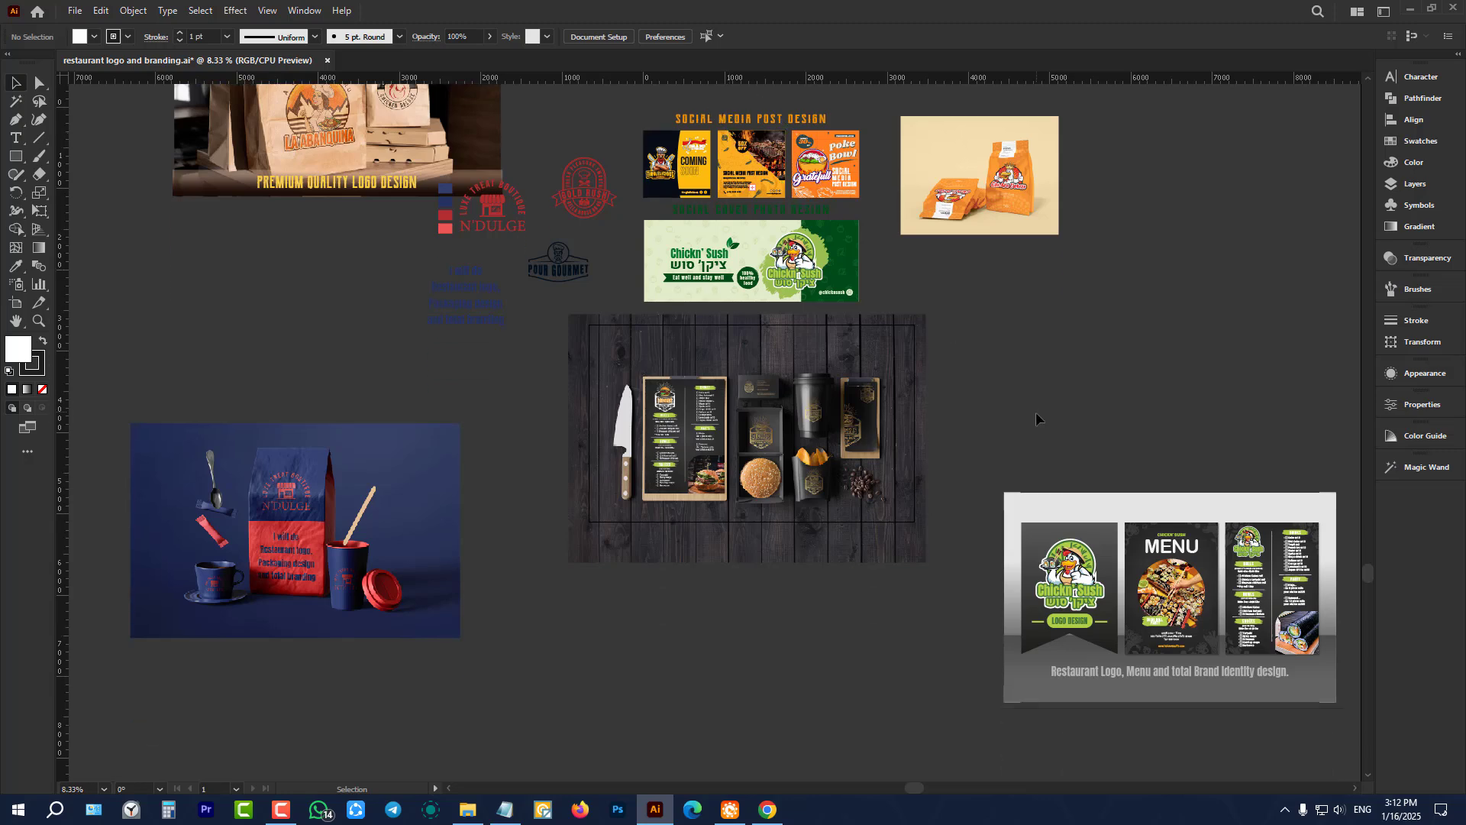
scroll(878, 427, down, 1)
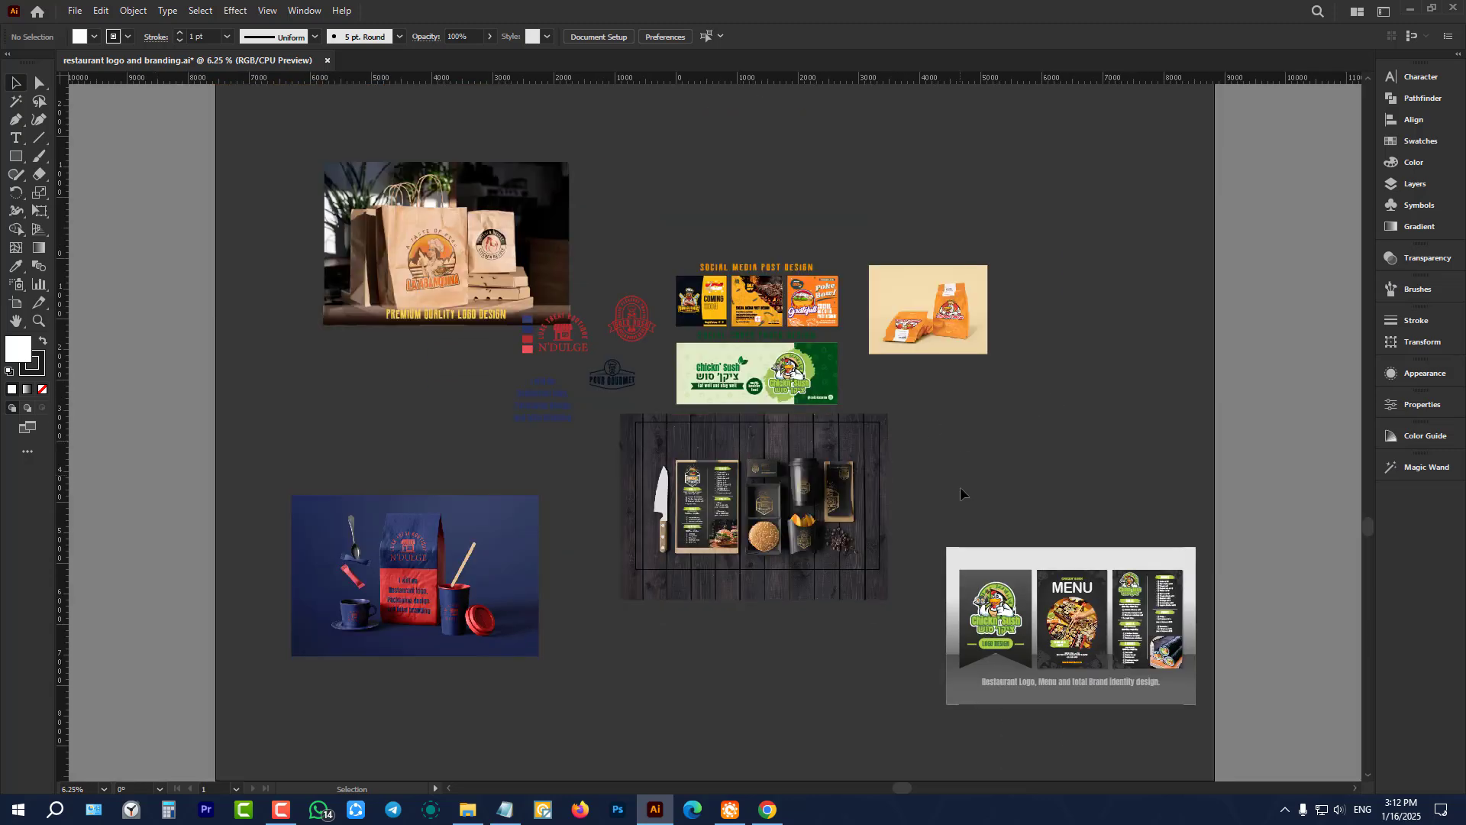
scroll(963, 495, down, 1)
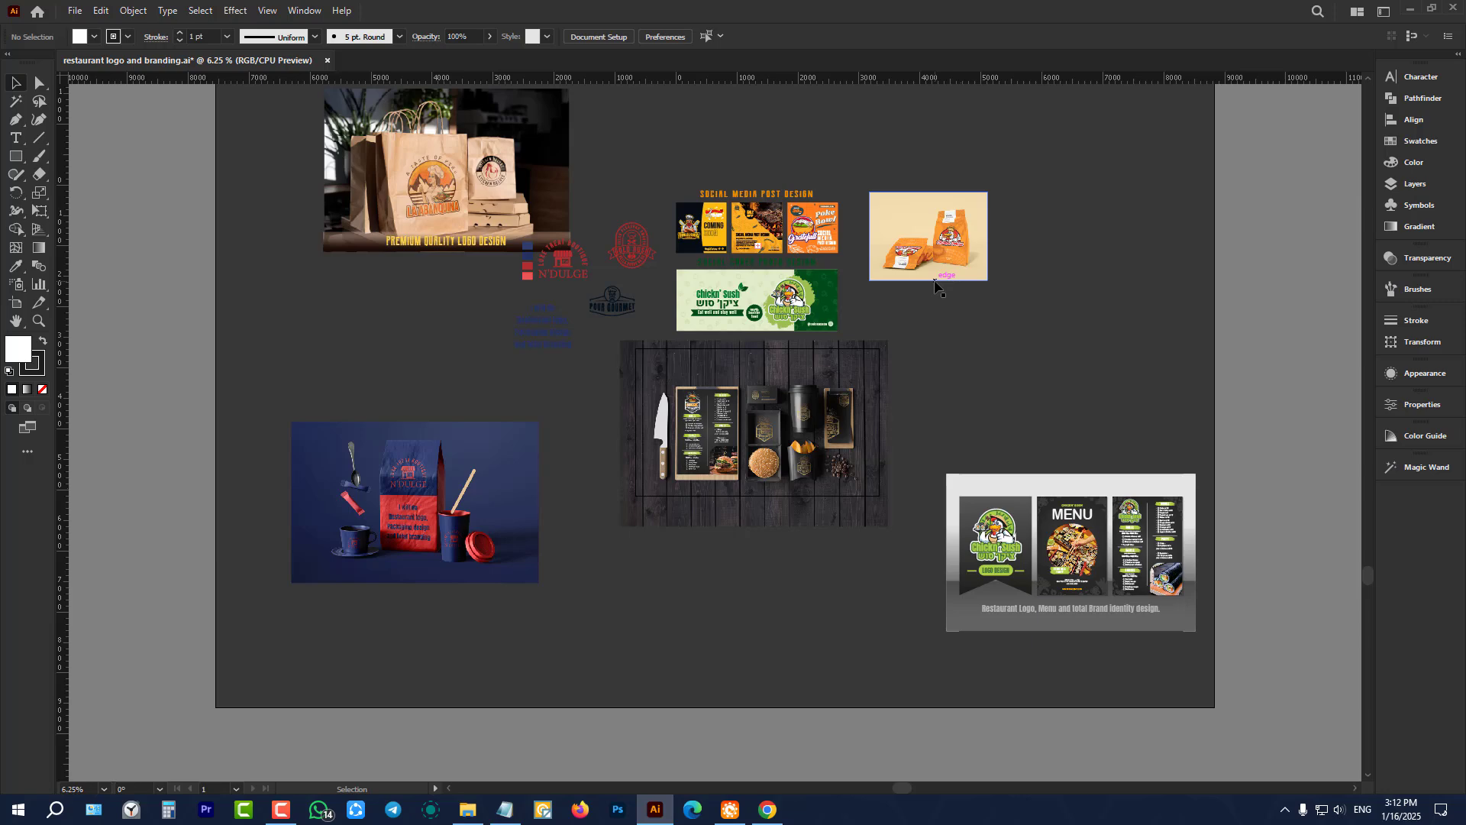
scroll(939, 297, down, 1)
scroll(1024, 403, up, 2)
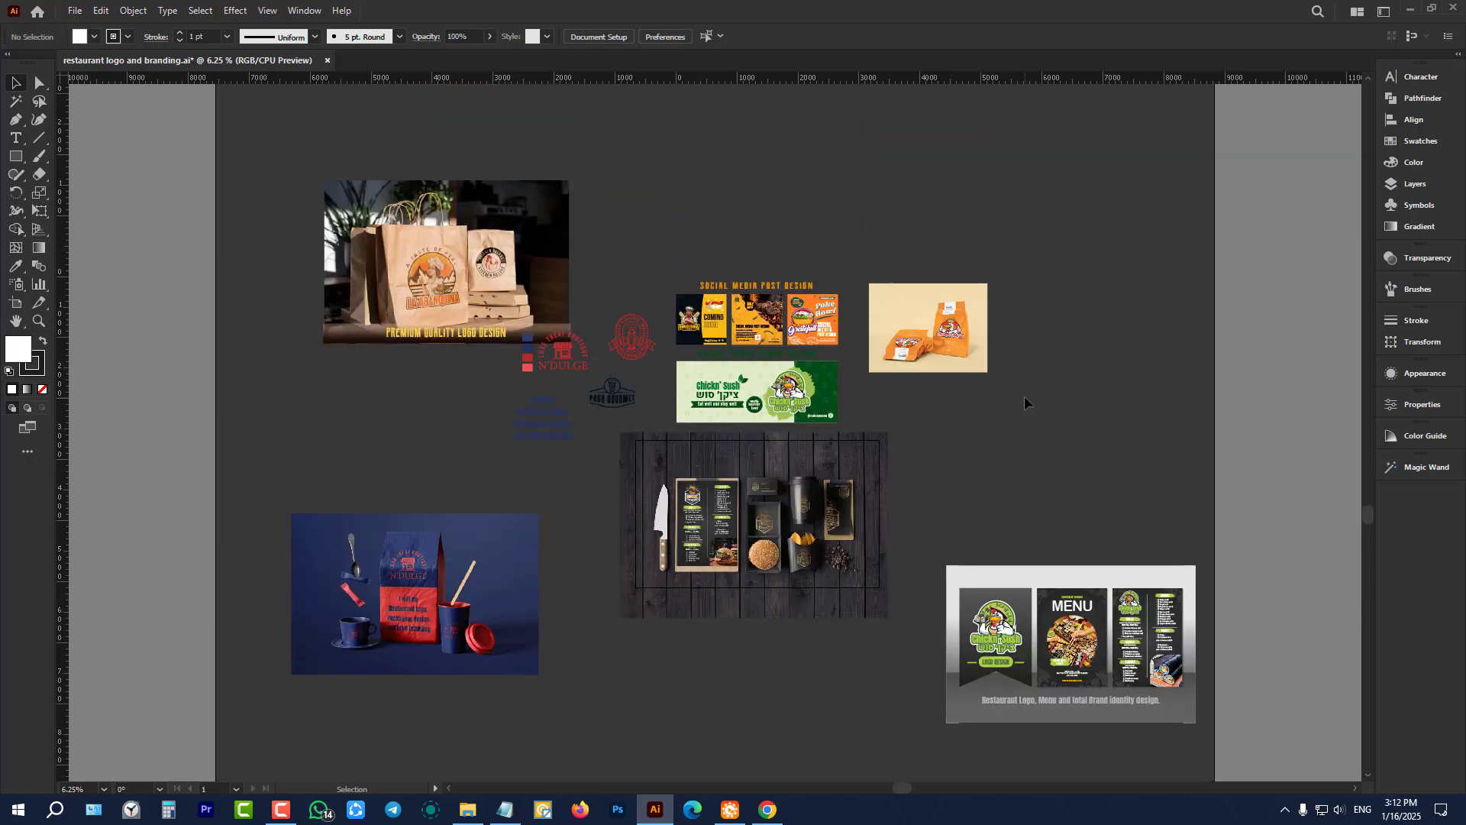
scroll(458, 252, up, 4)
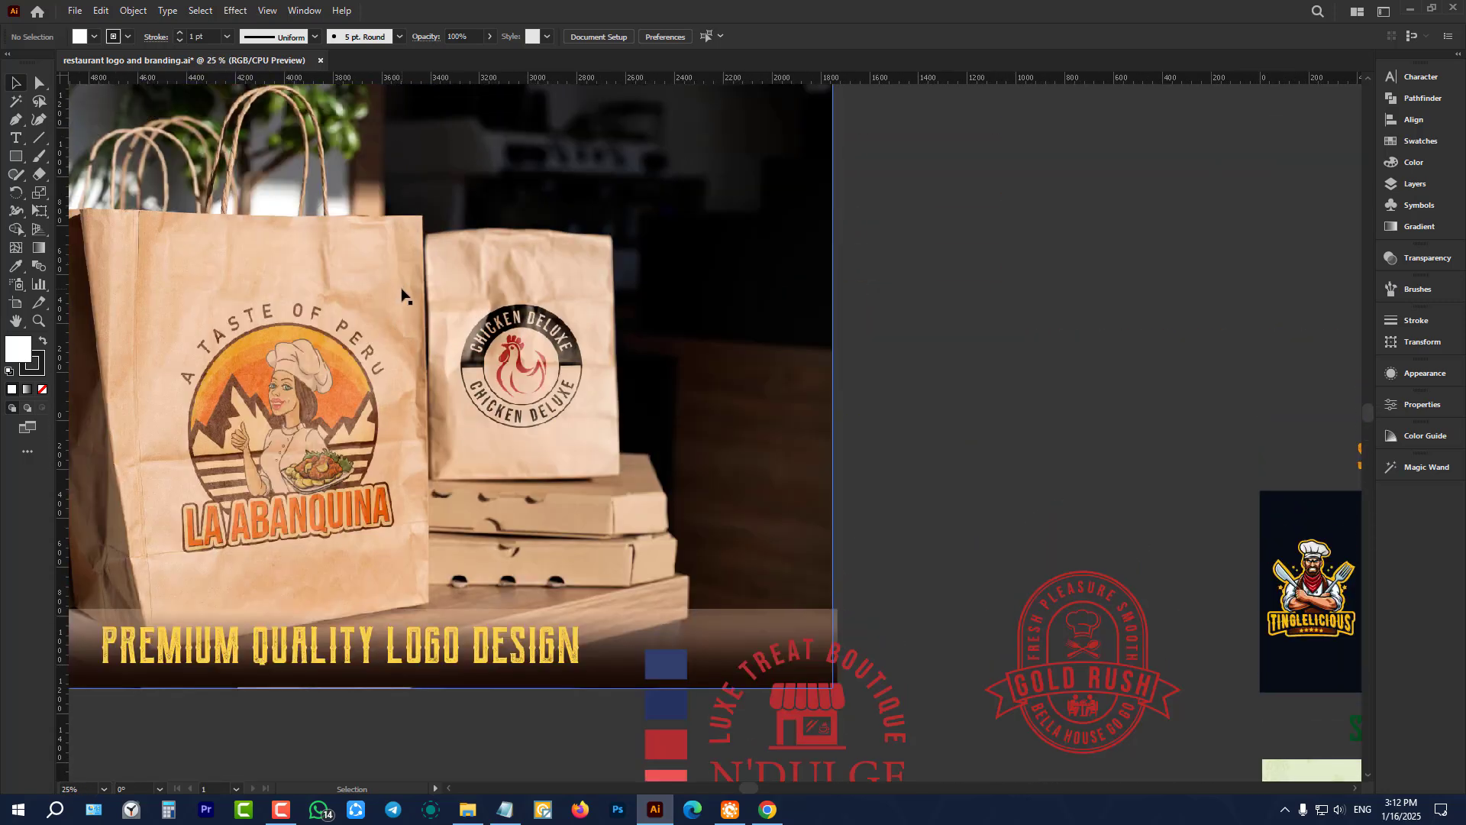
drag(402, 296, 806, 364)
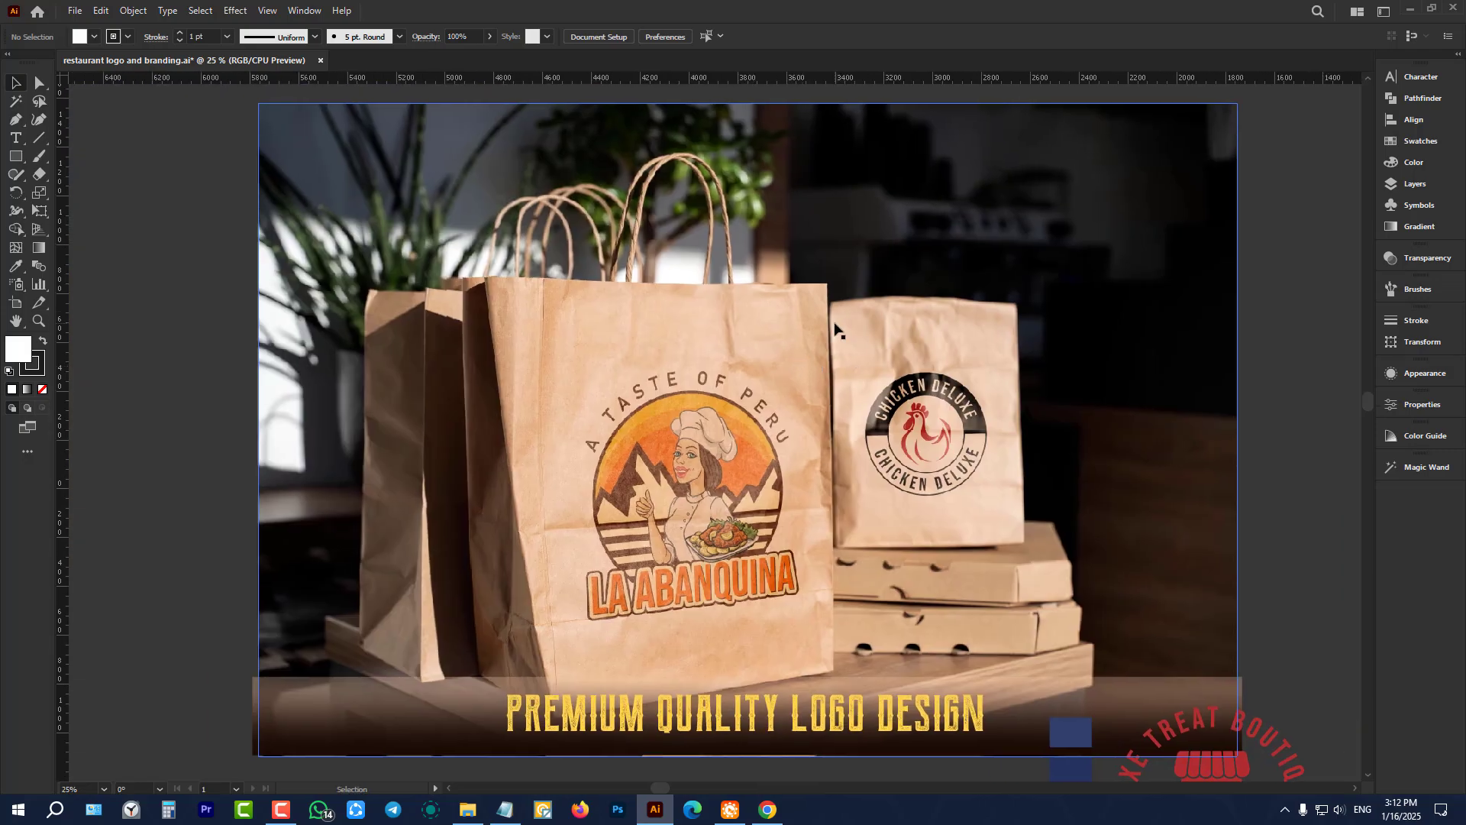
scroll(838, 330, down, 1)
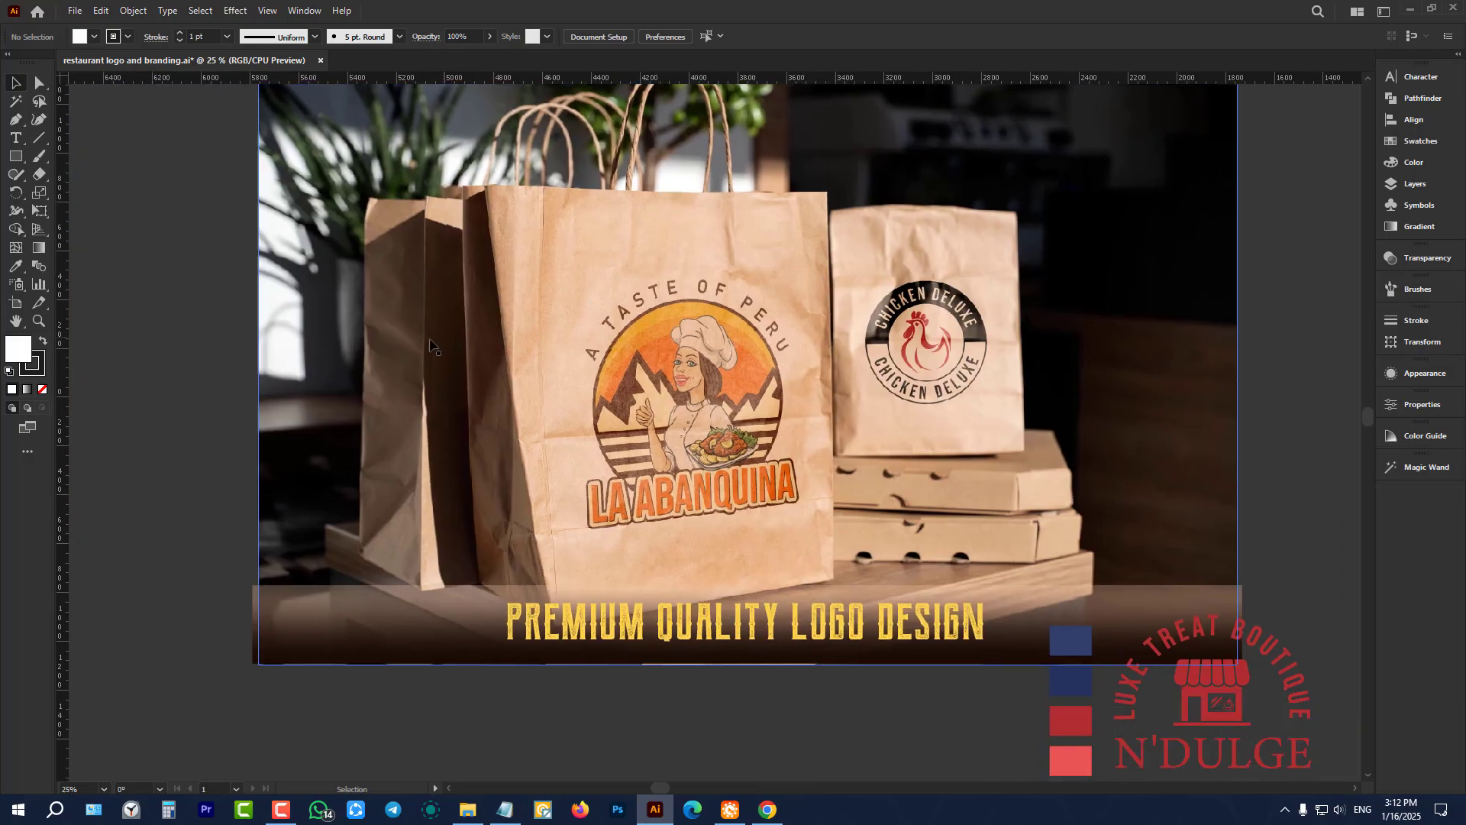
scroll(803, 505, down, 5)
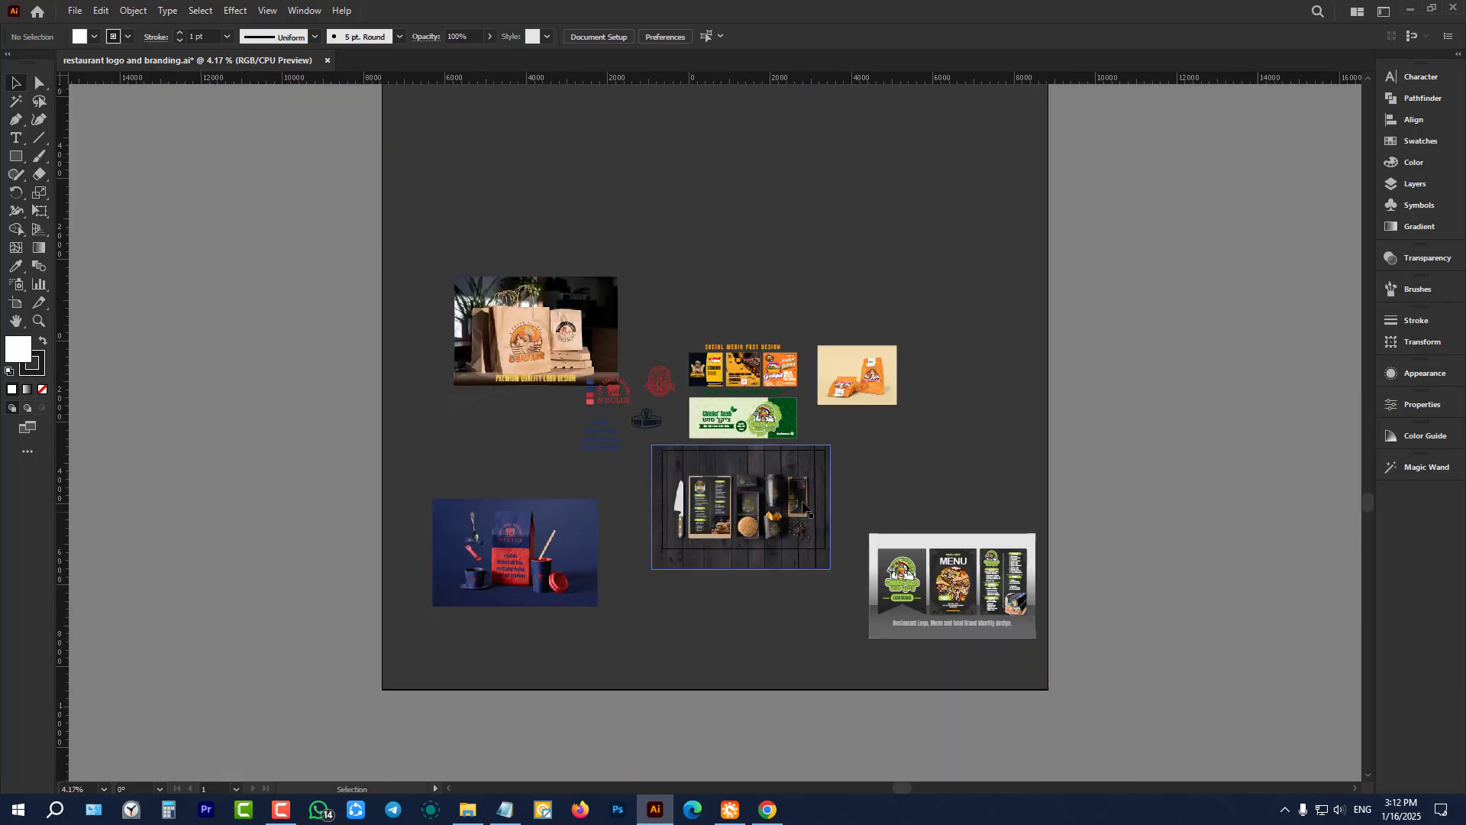
- Switch to the New folder (2) window, view portfolio.jpg in a maximized window, and close it
click(1410, 8)
double_click(387, 105)
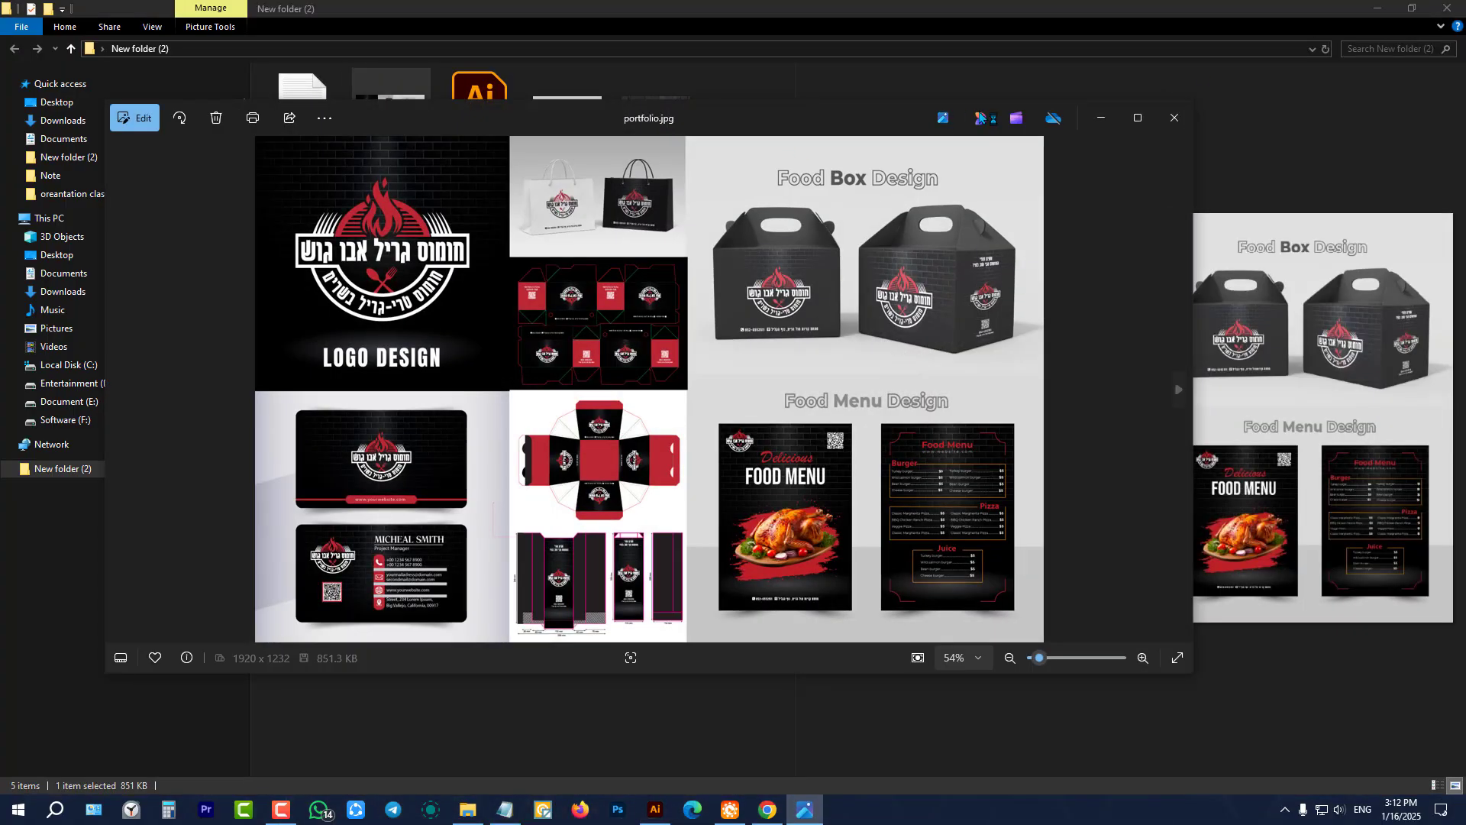
click(1138, 117)
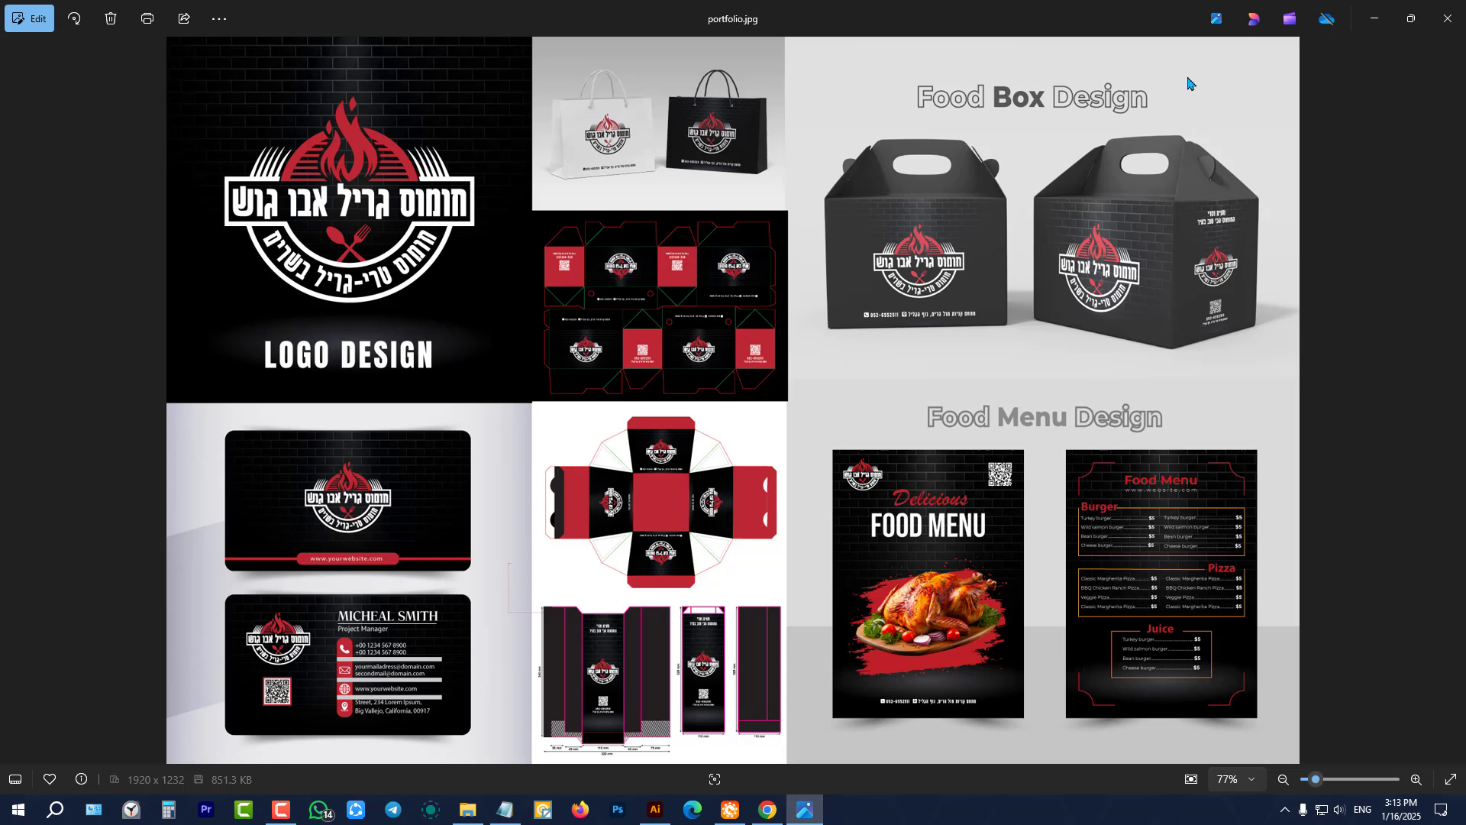
click(1448, 19)
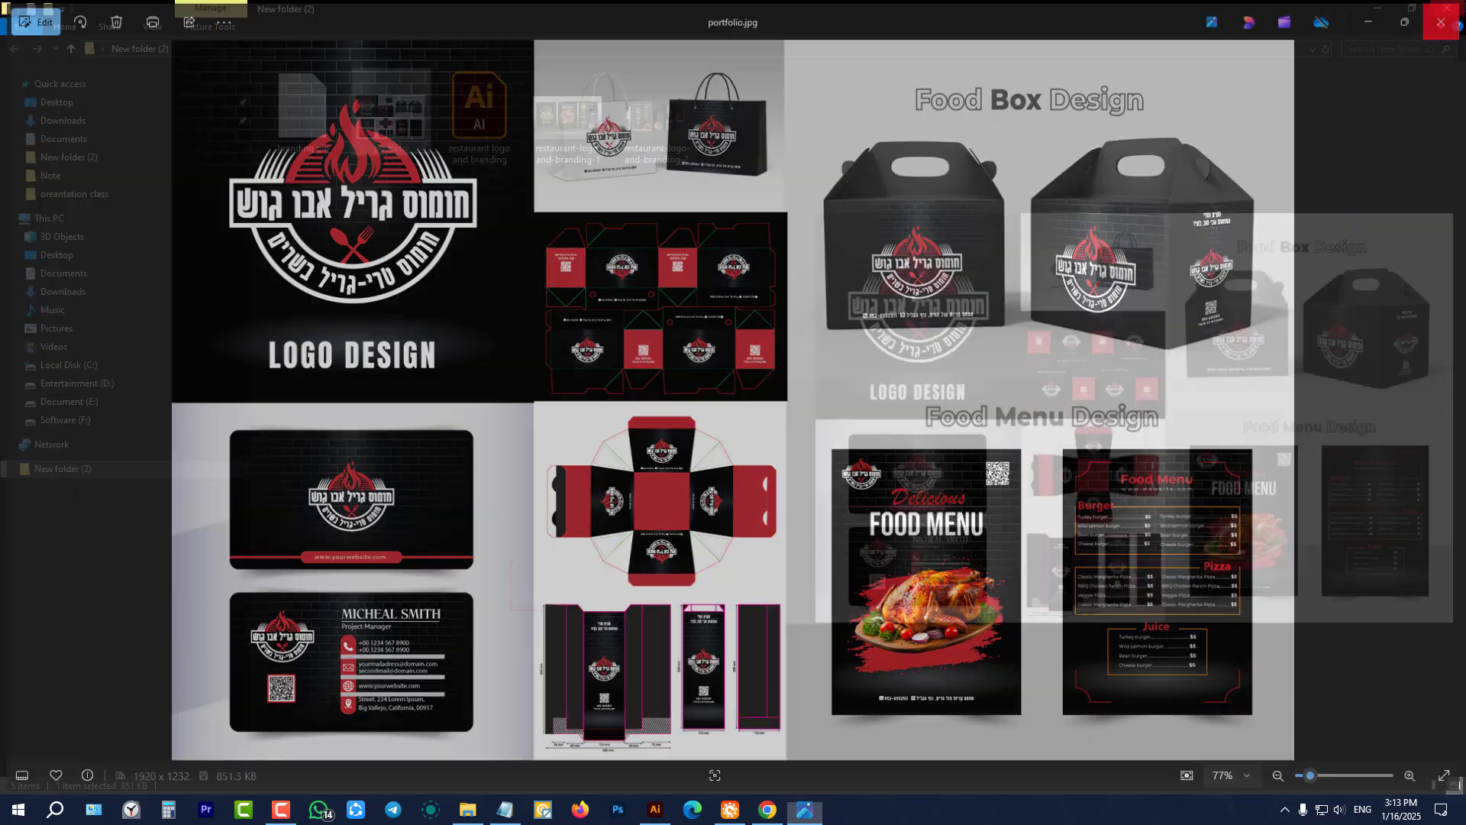
- View the burger mockup restaurant-logo-and-branding-2.jpg full size, close it, and preview restaurant-logo-and-branding-1
click(716, 276)
click(672, 100)
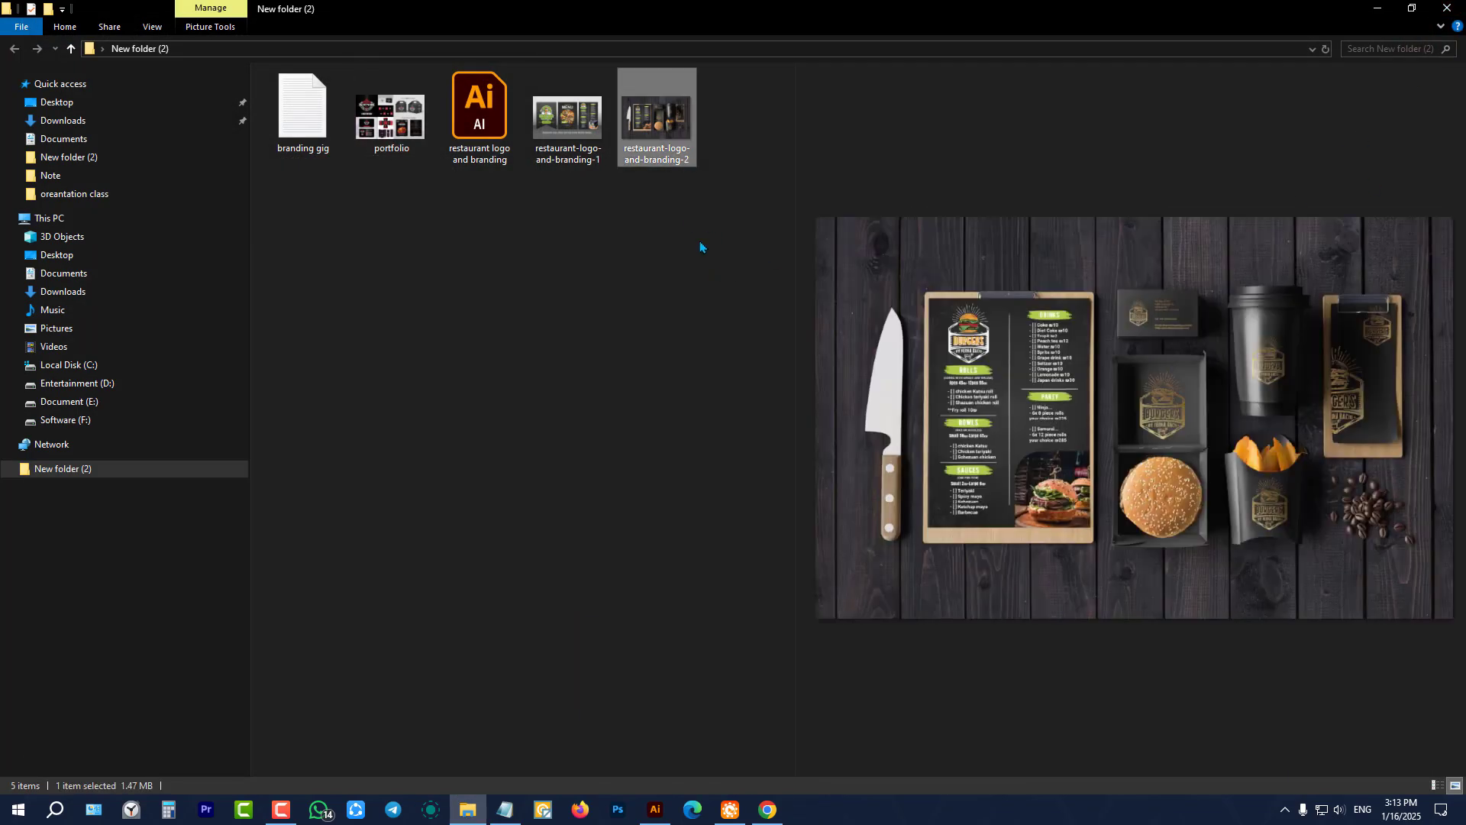
double_click(669, 134)
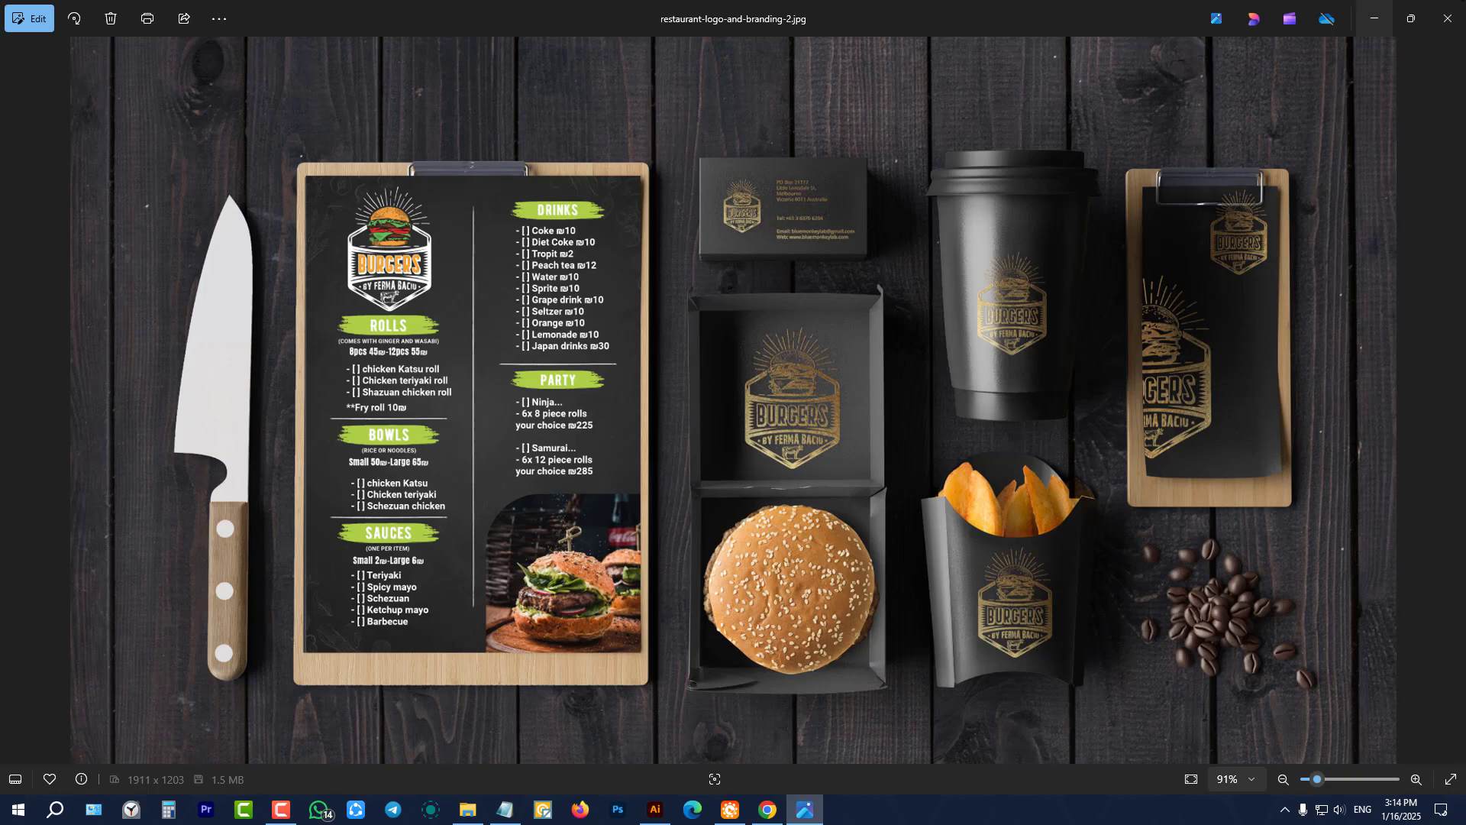
click(1448, 18)
click(596, 146)
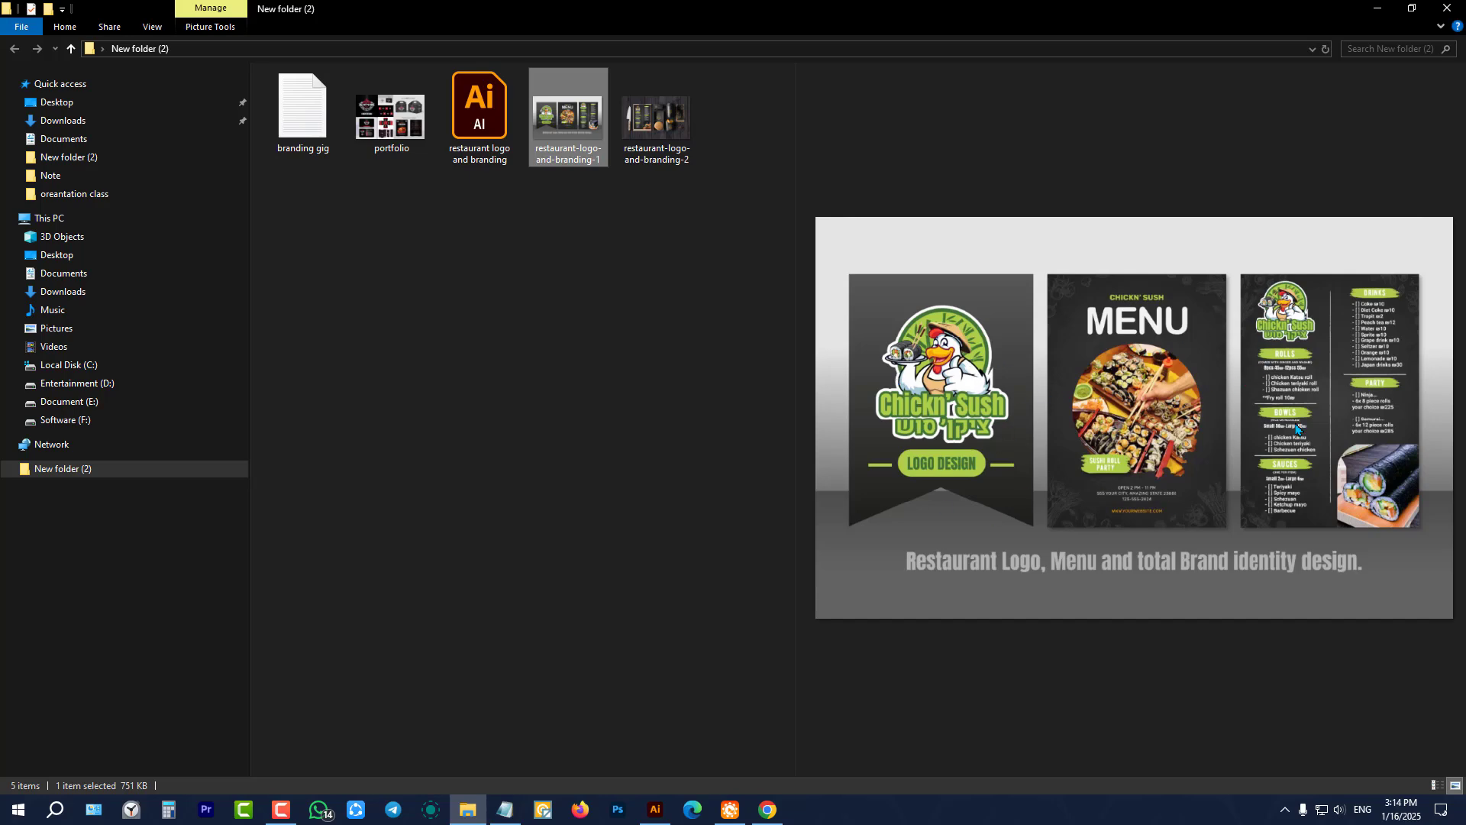
click(1447, 8)
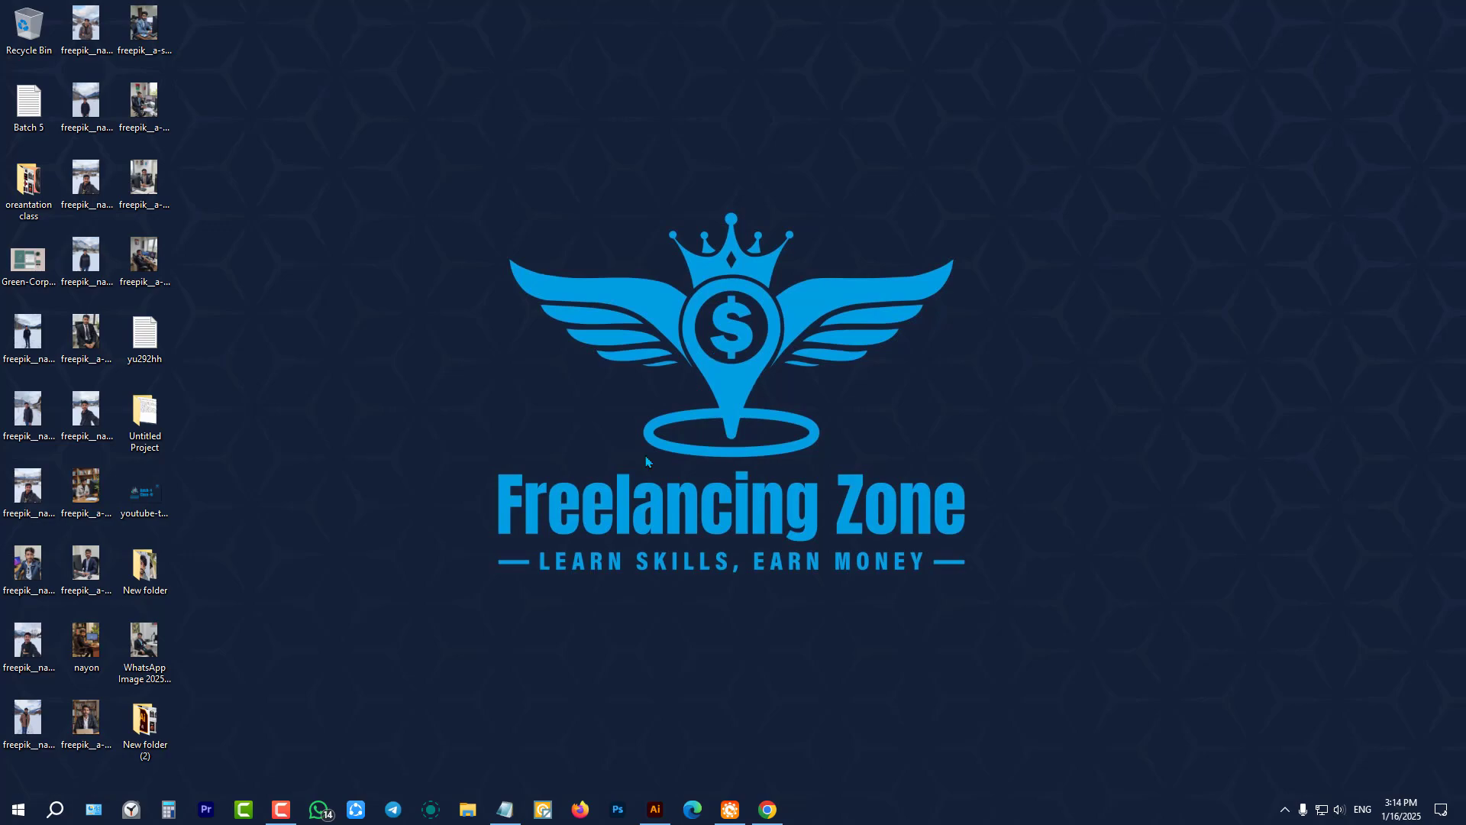
click(505, 808)
scroll(549, 420, up, 3)
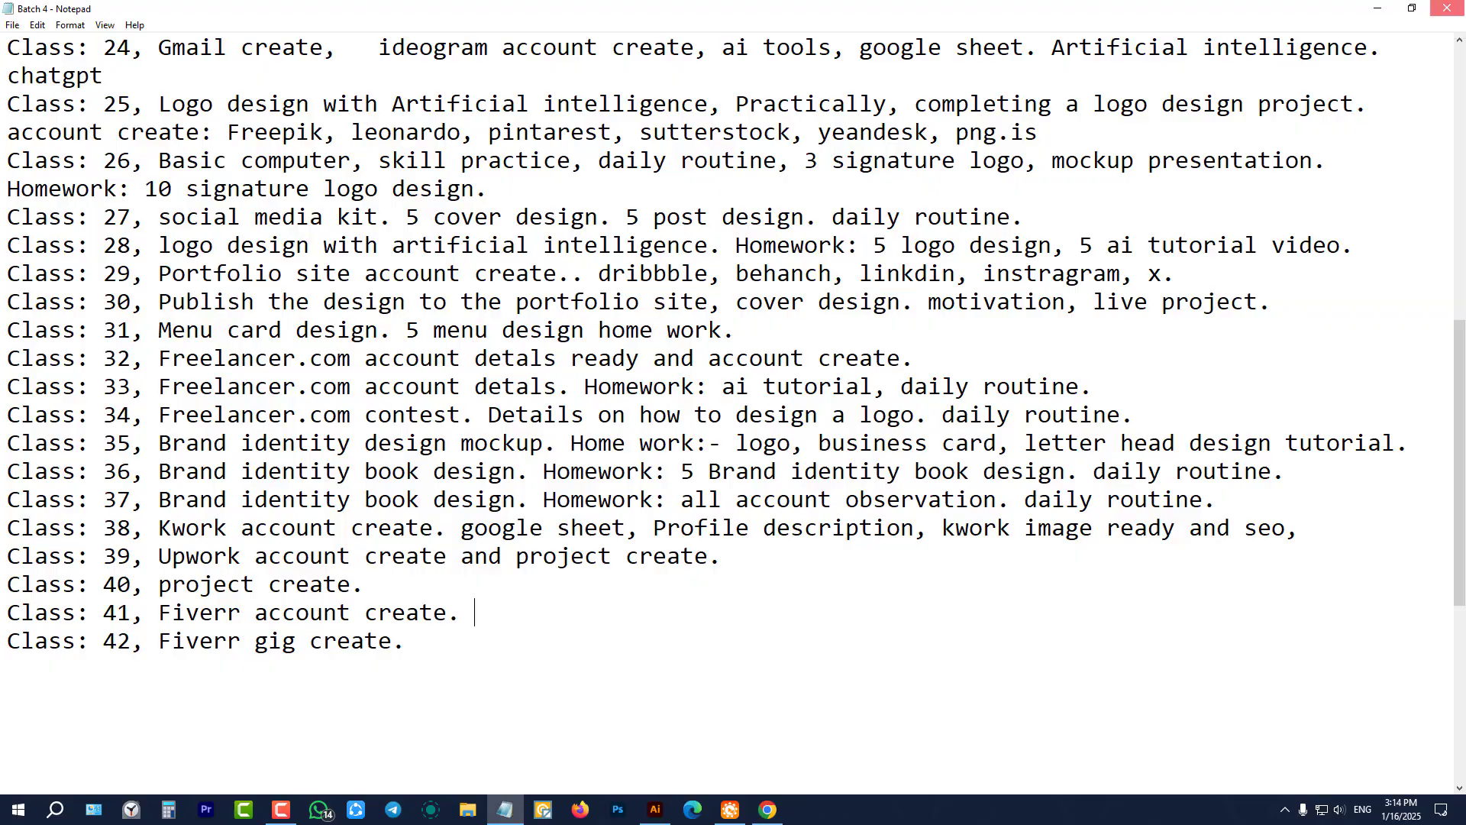
click(1447, 8)
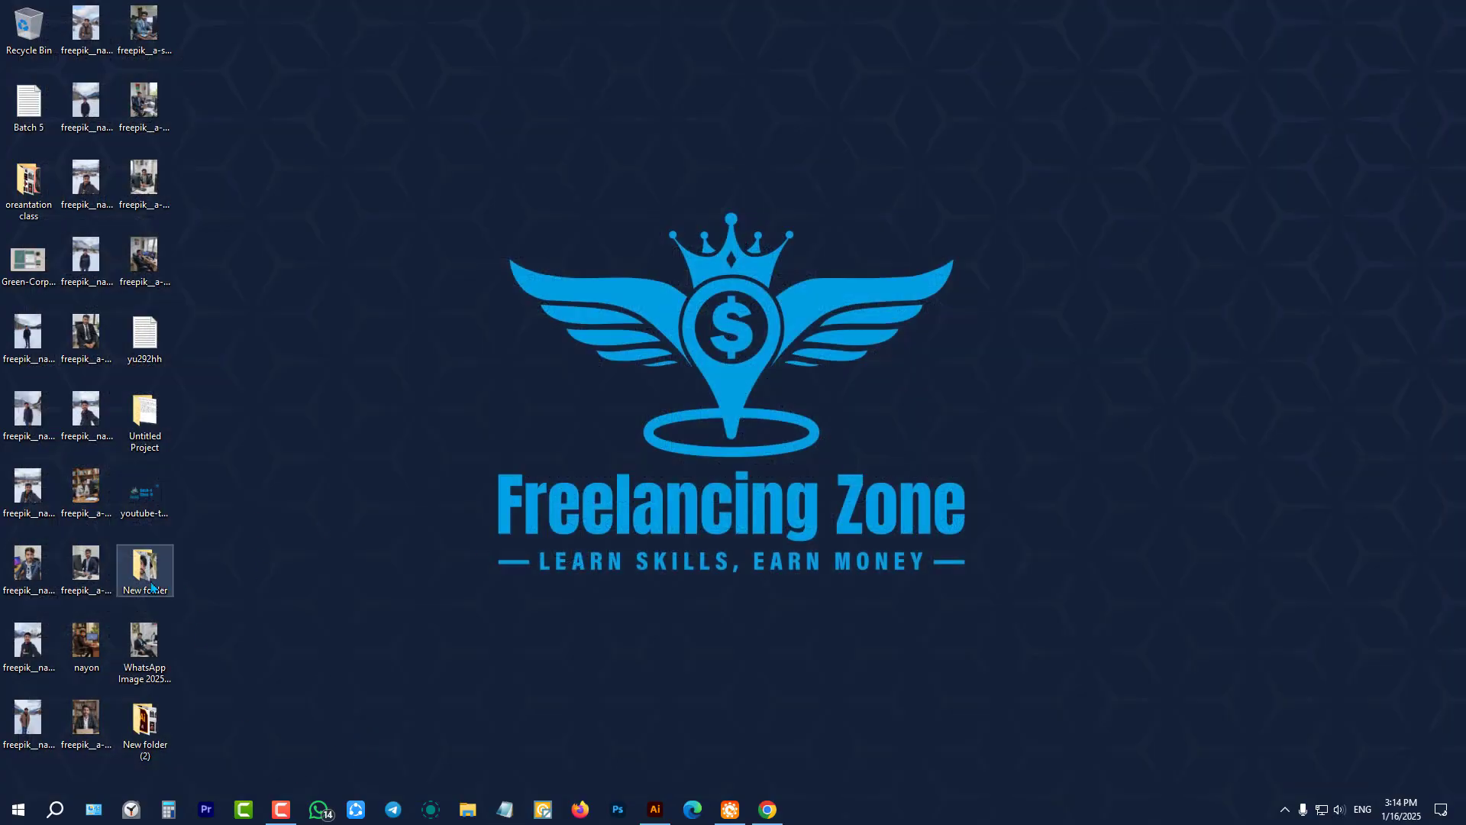
- Open the branding gig notes from the desktop's New folder (2), highlight the alternative gig titles, and review the search tags
double_click(145, 724)
double_click(303, 106)
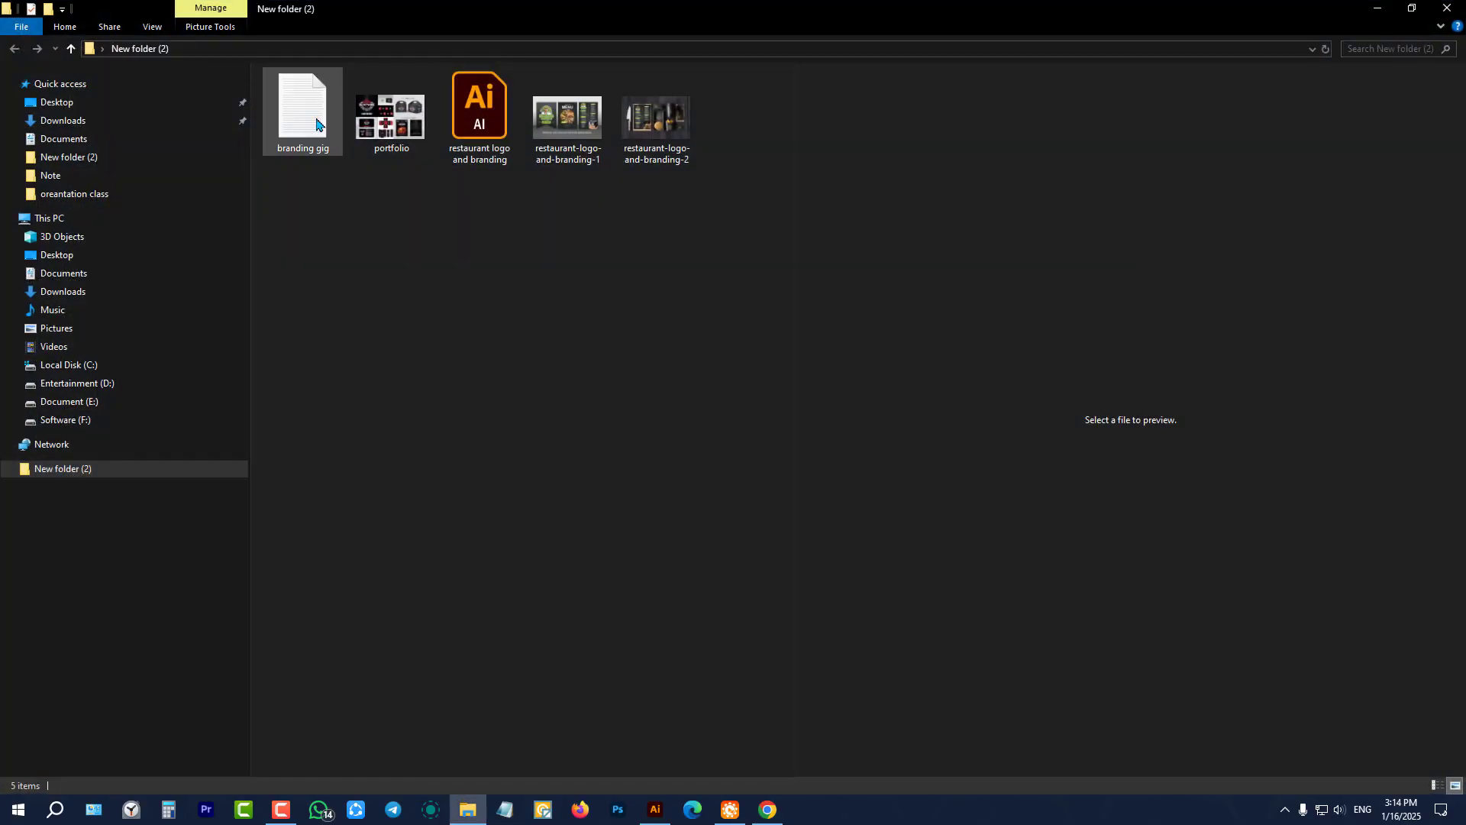
click(1194, 121)
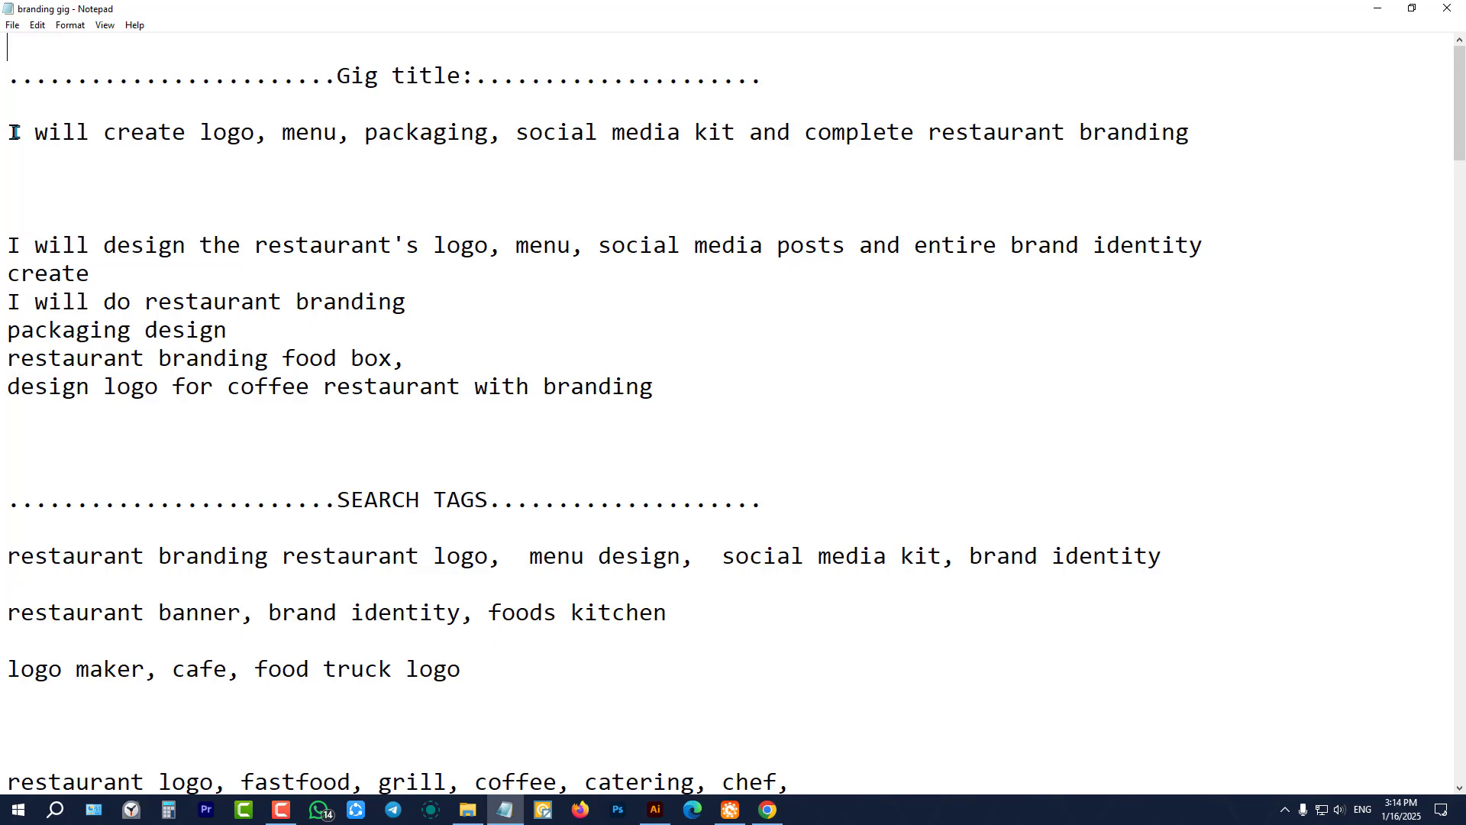
drag(3, 246, 677, 390)
scroll(659, 395, down, 3)
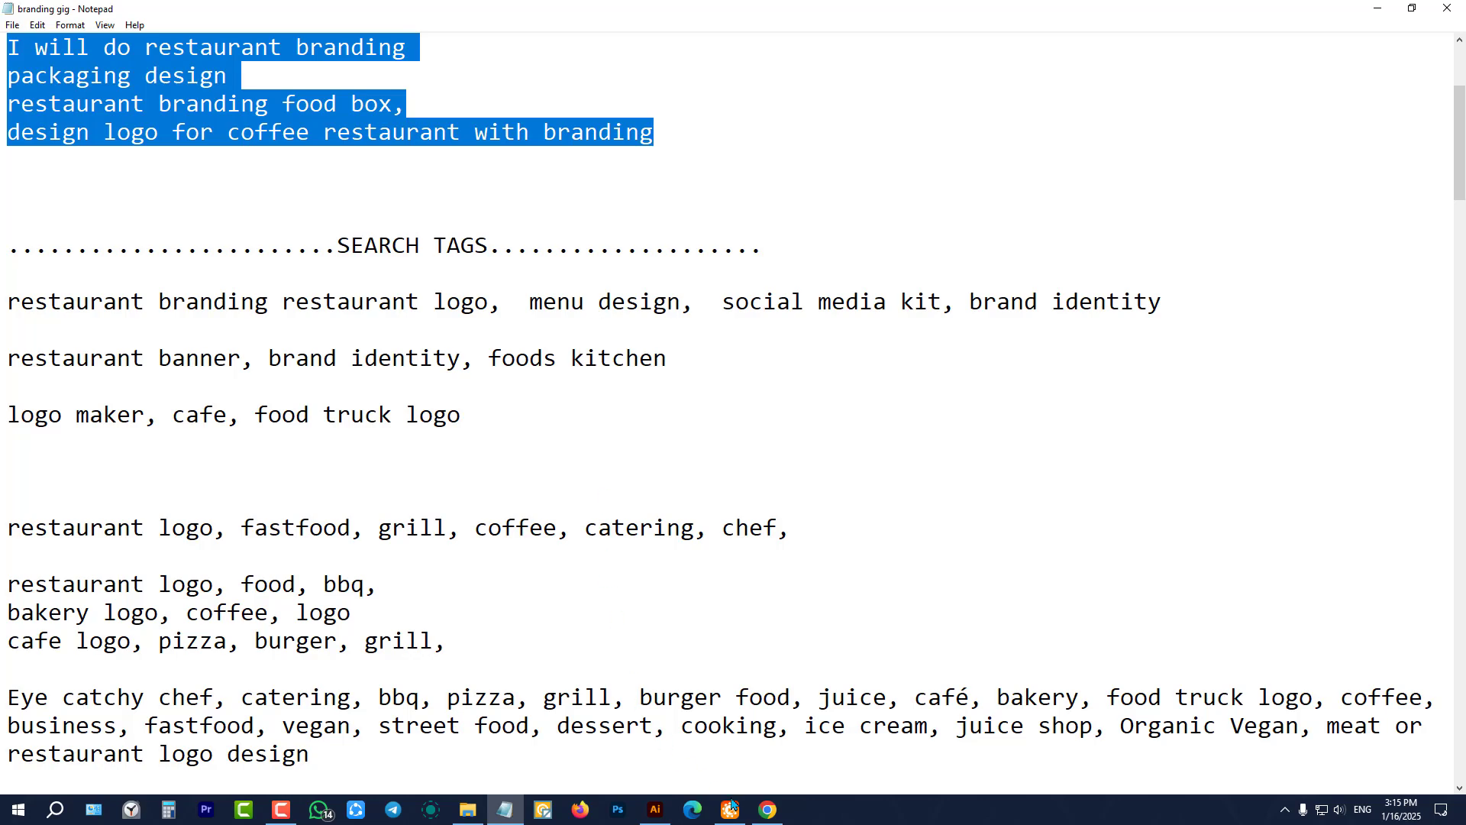
- Switch to the Fiverr restaurant branding results in Chrome and highlight the suggested searches "restaurant website" and "logo and brand identity"
click(768, 809)
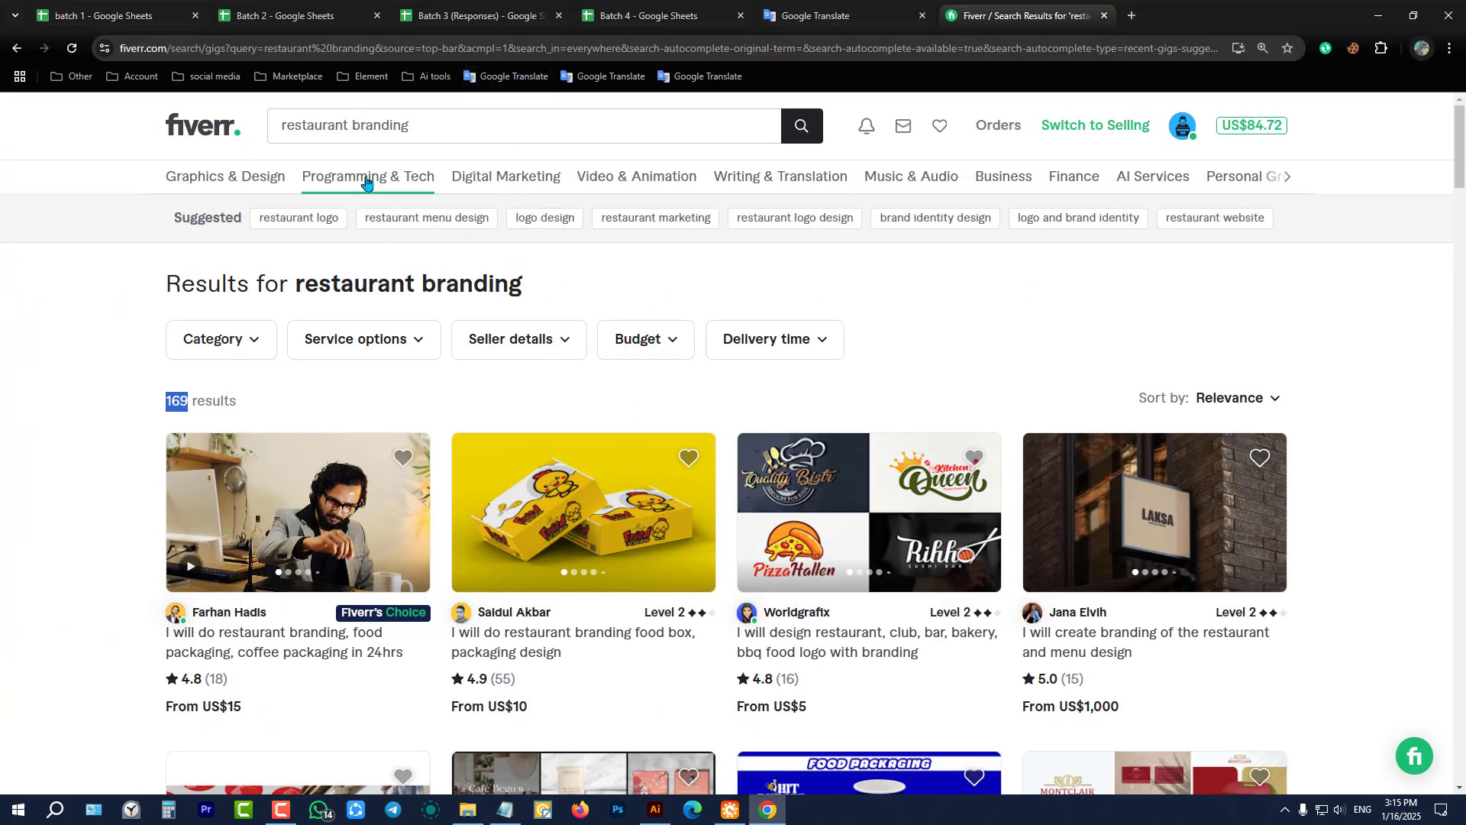
click(457, 123)
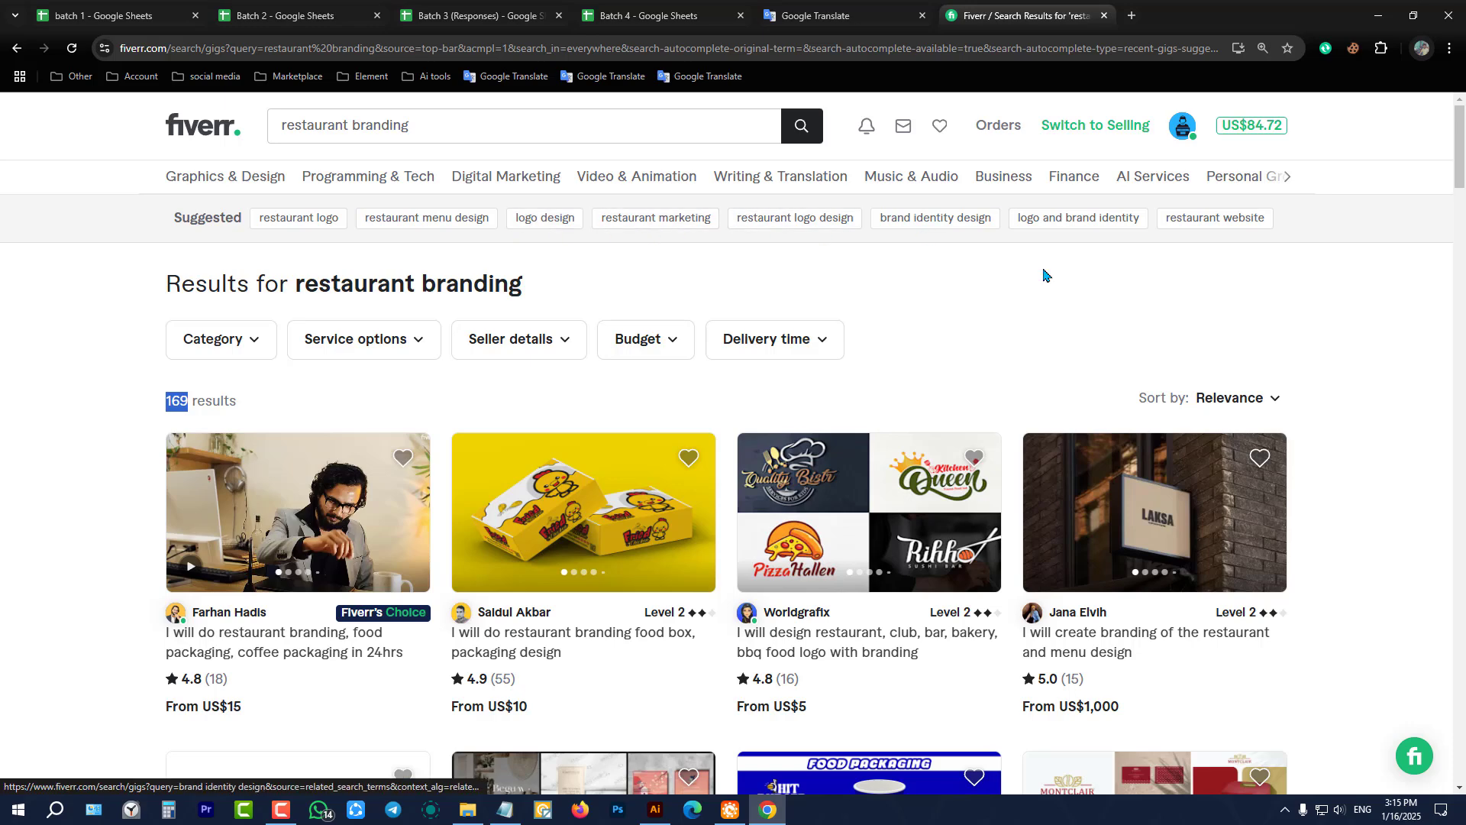
drag(1286, 226, 1144, 223)
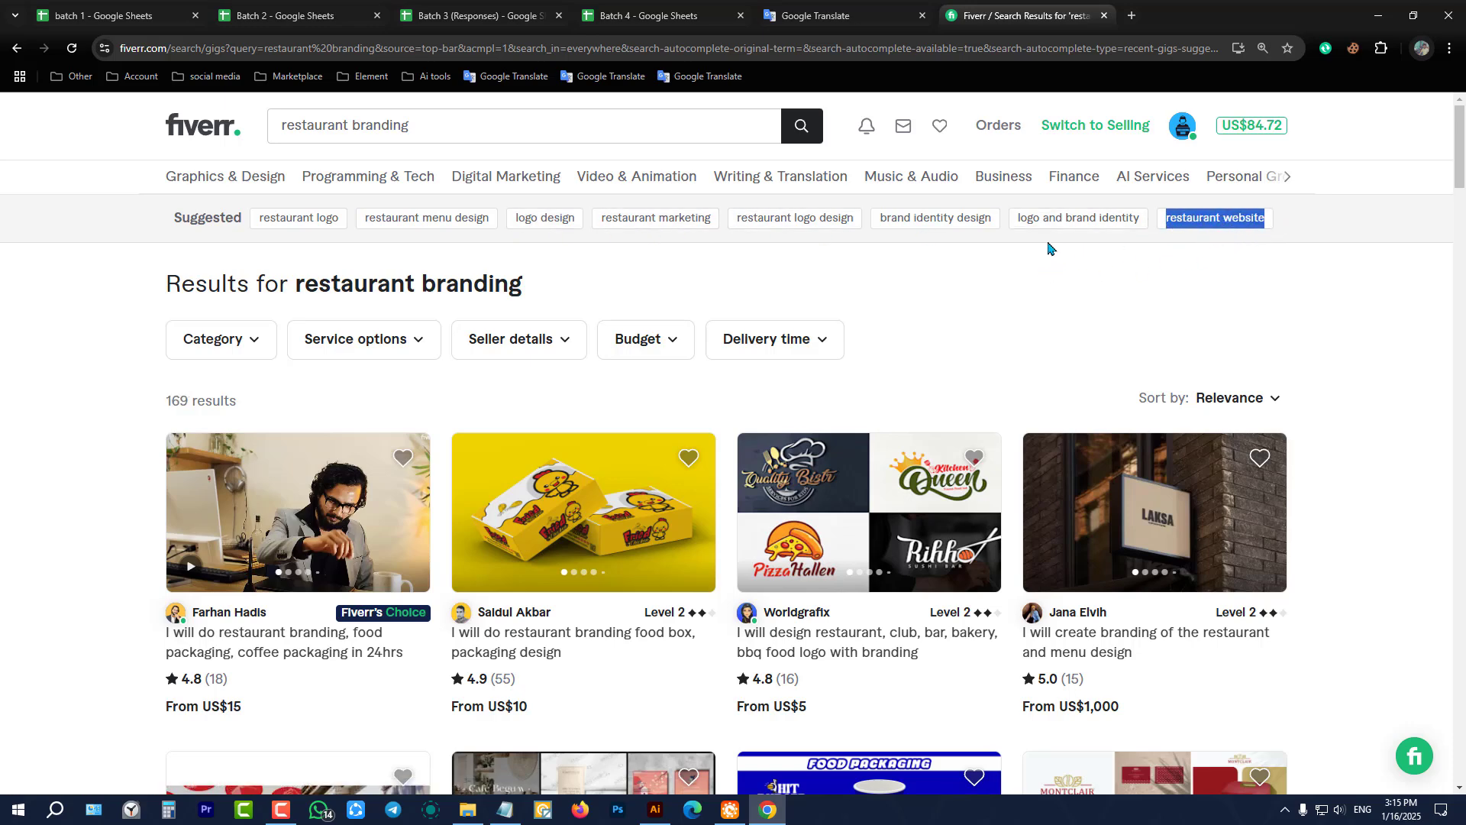
drag(1011, 225, 1156, 227)
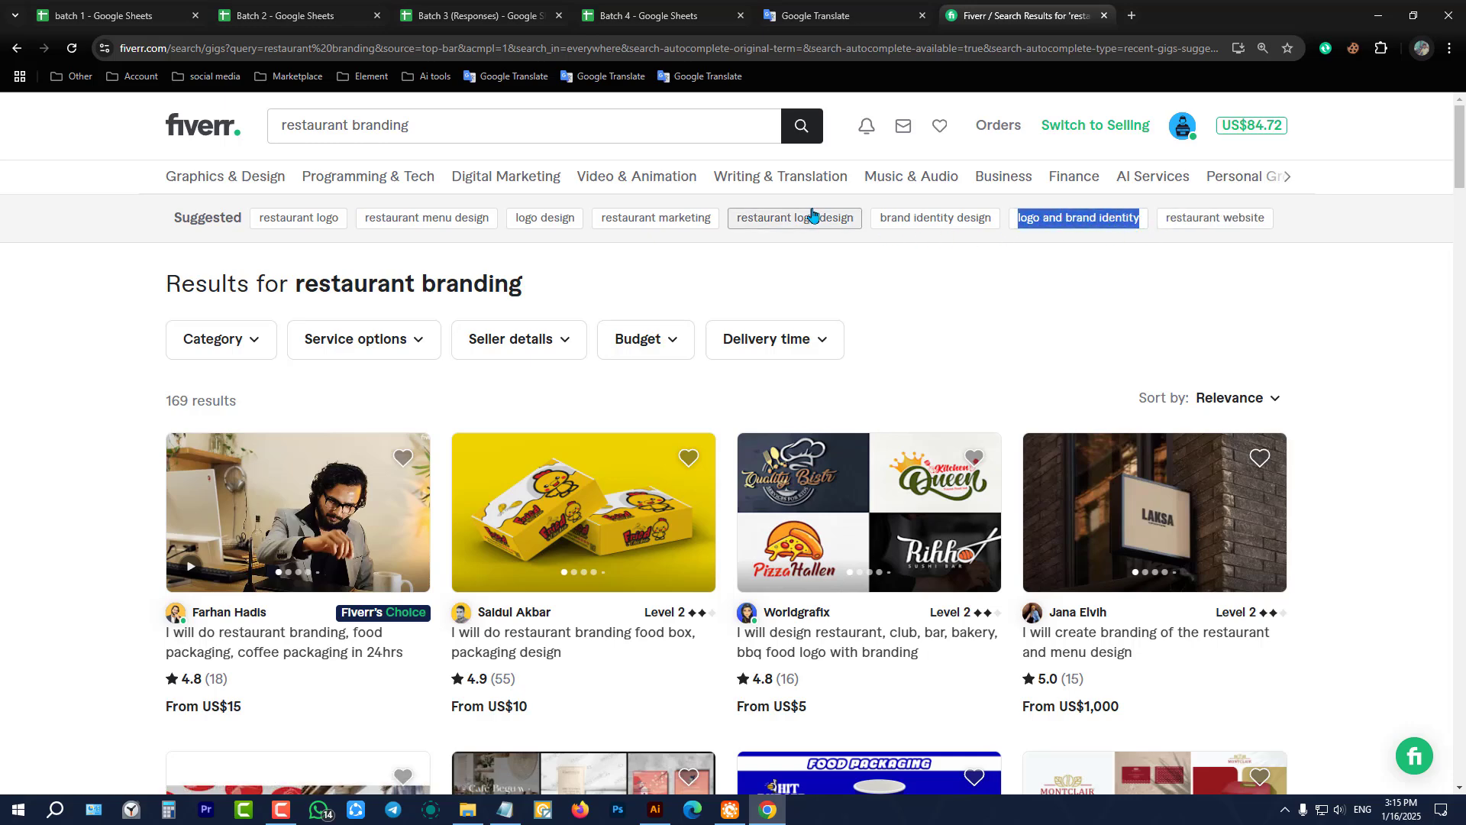
- Return to the branding gig notes in Notepad, highlight the "Eye catchy chef" keyword paragraph, and review the Scope & Pricing section
click(504, 810)
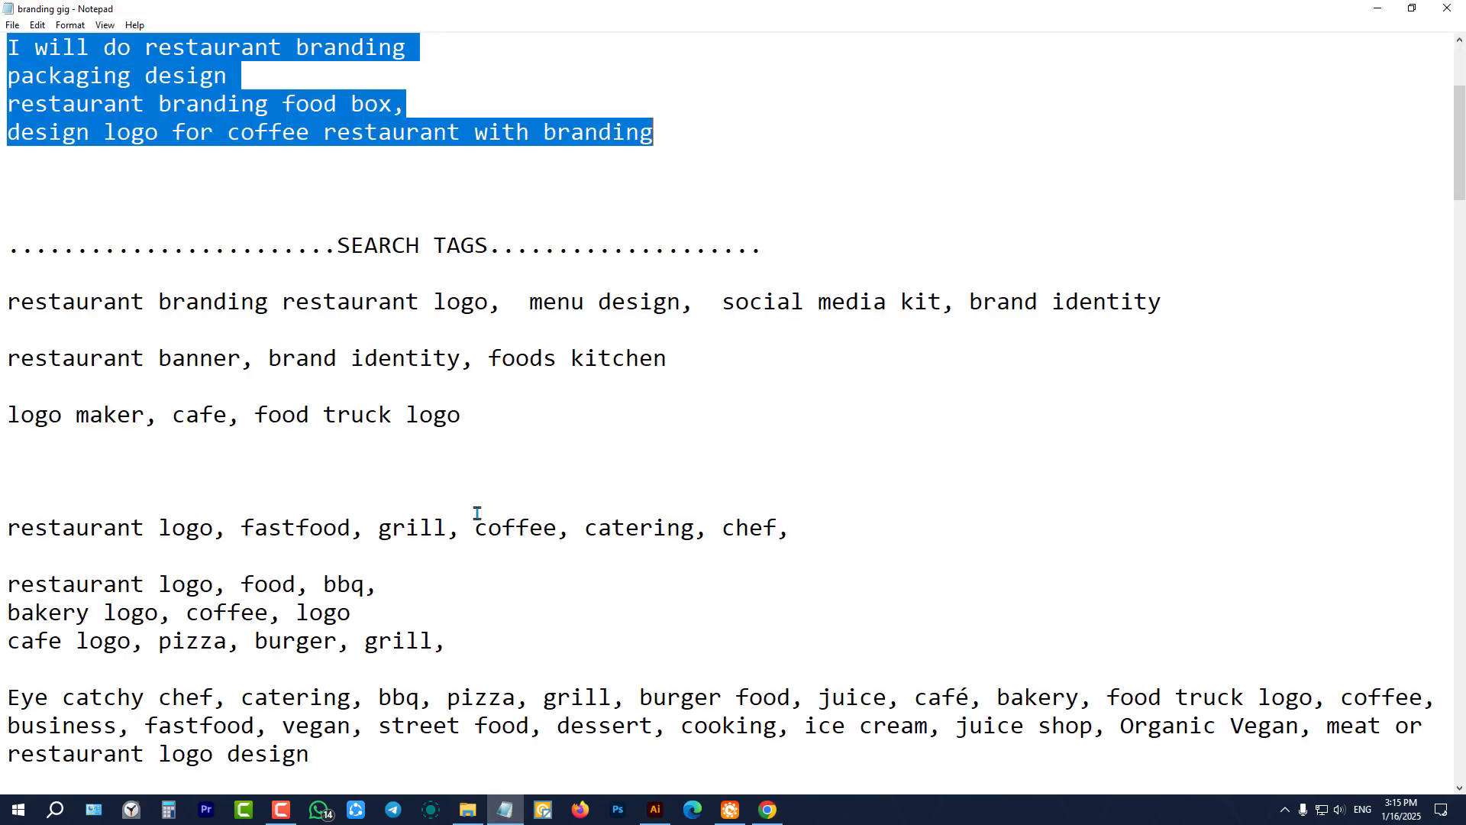
click(528, 409)
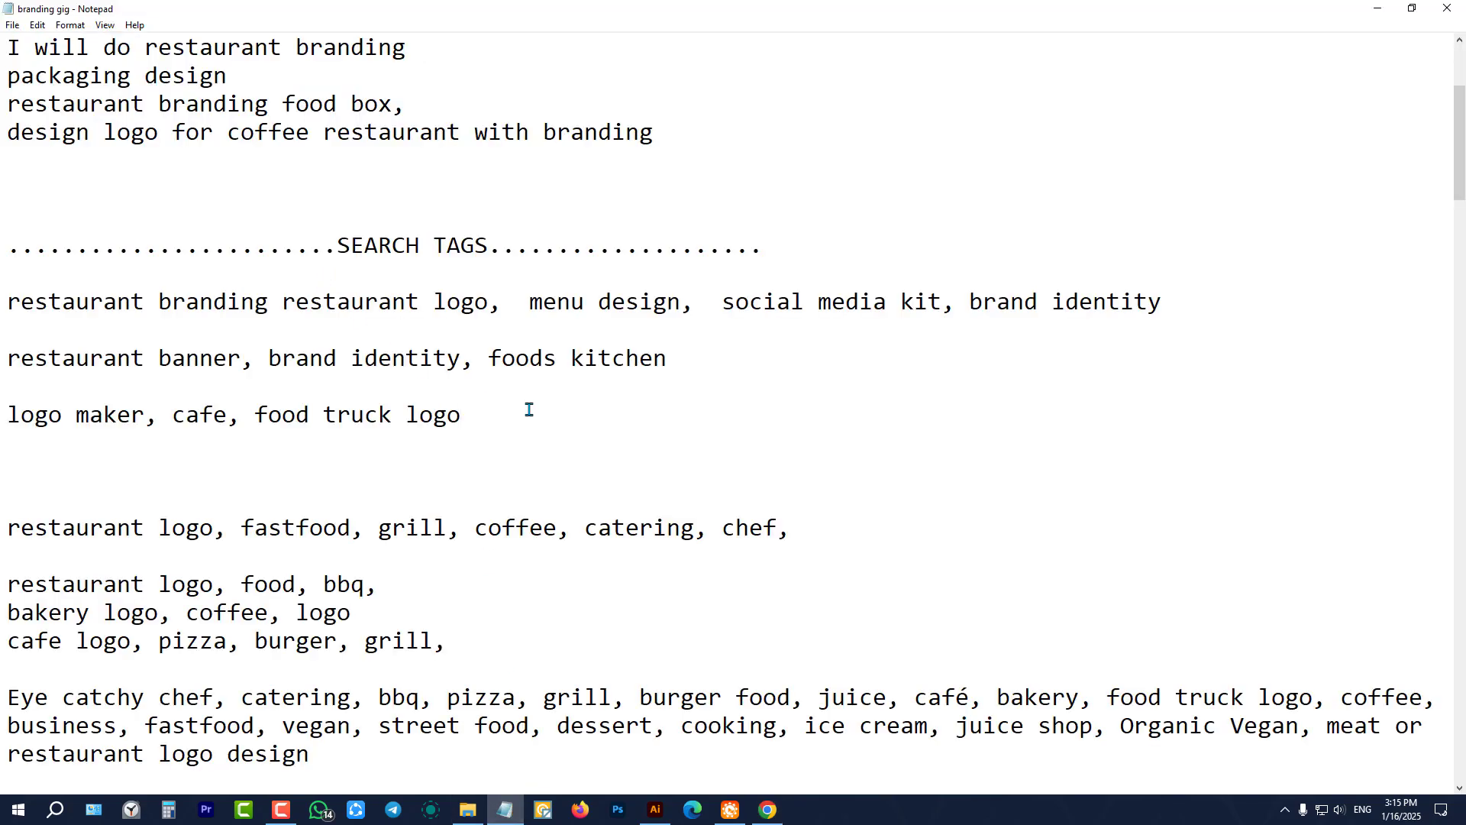
scroll(528, 409, down, 3)
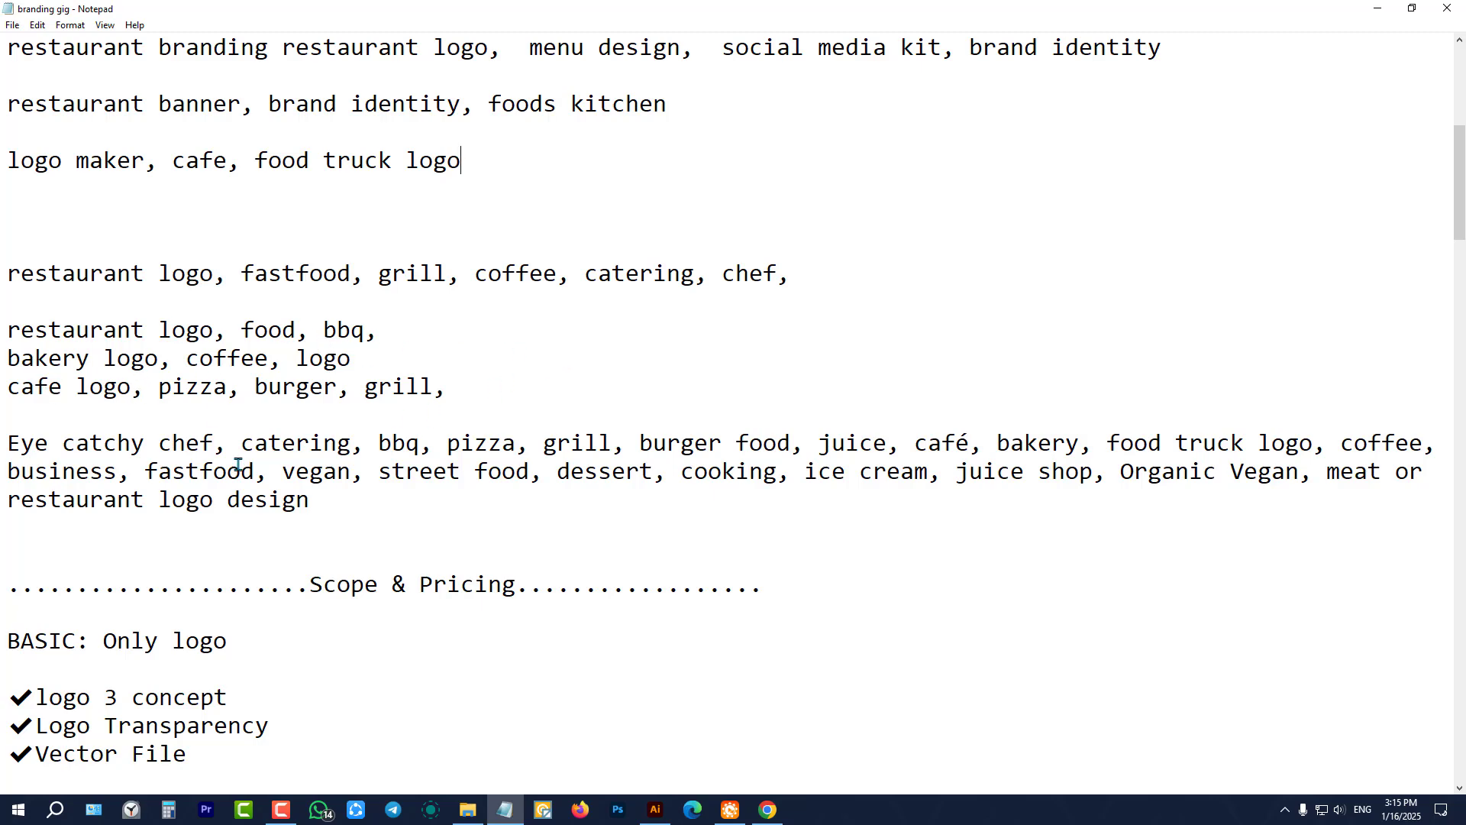
drag(398, 508, 57, 410)
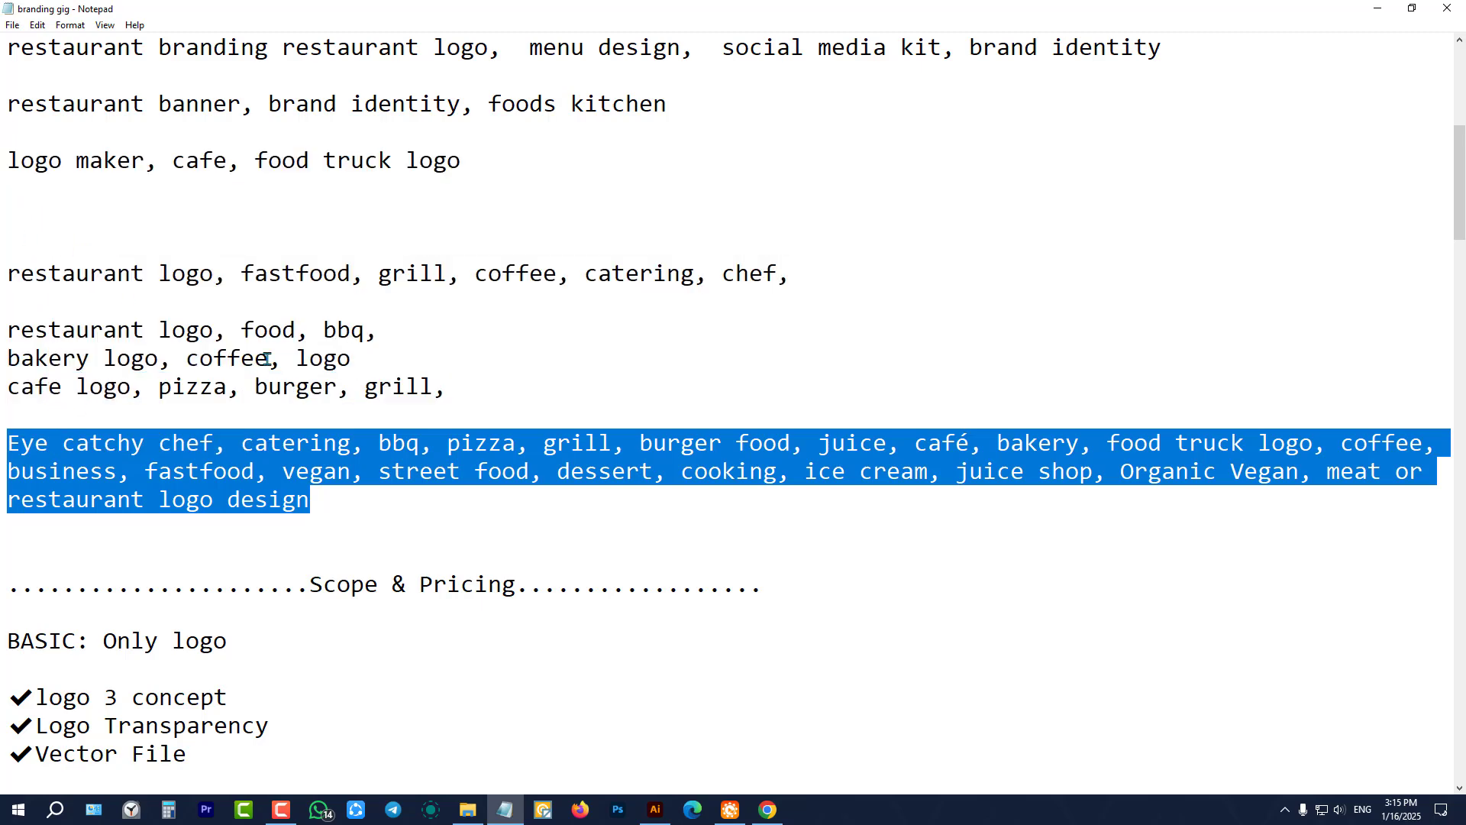
scroll(267, 358, down, 6)
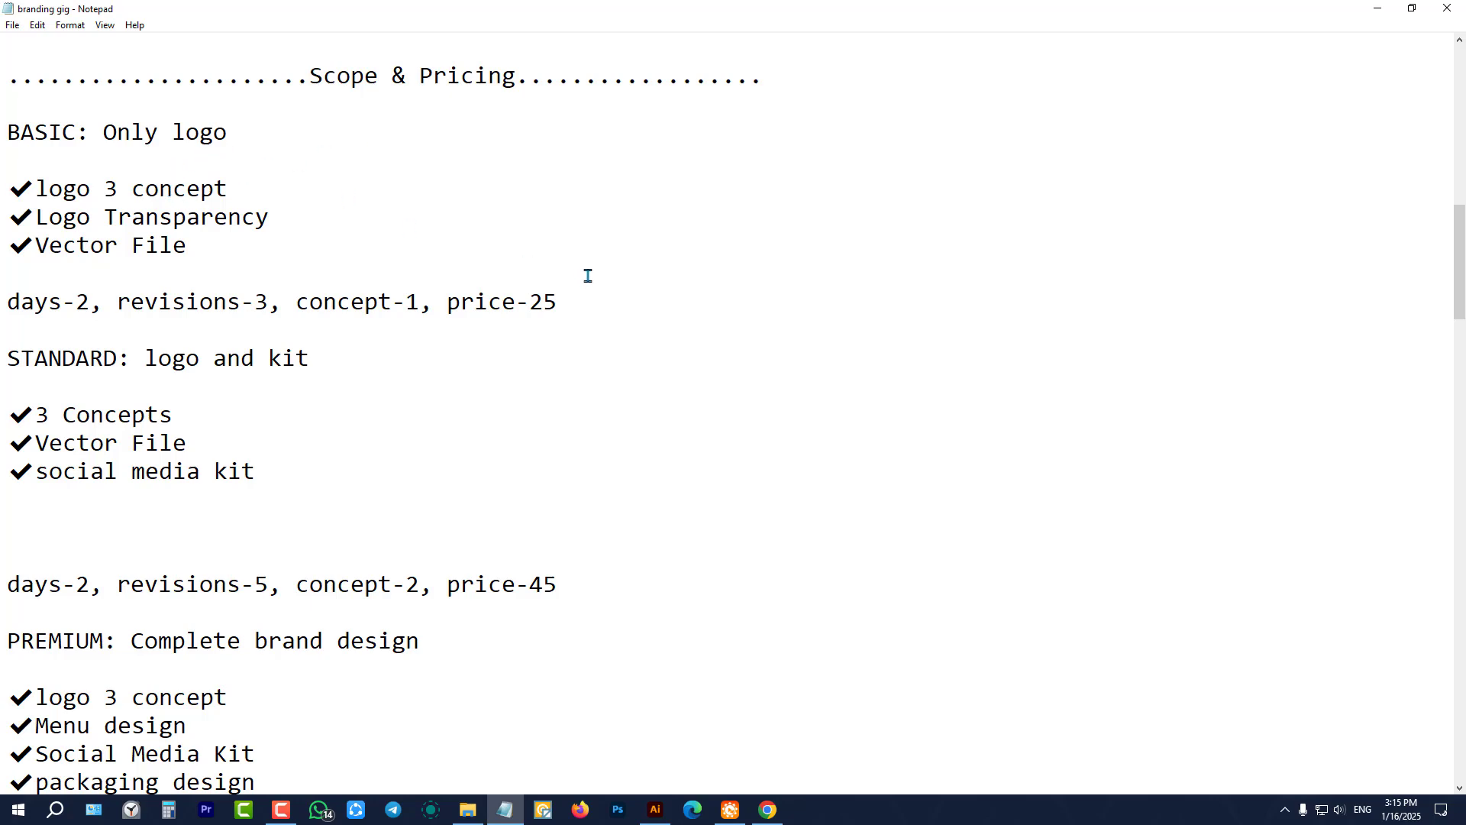
- Switch to Fiverr in Chrome, visit the account profile, and change to selling mode to open the Gigs management page
click(767, 809)
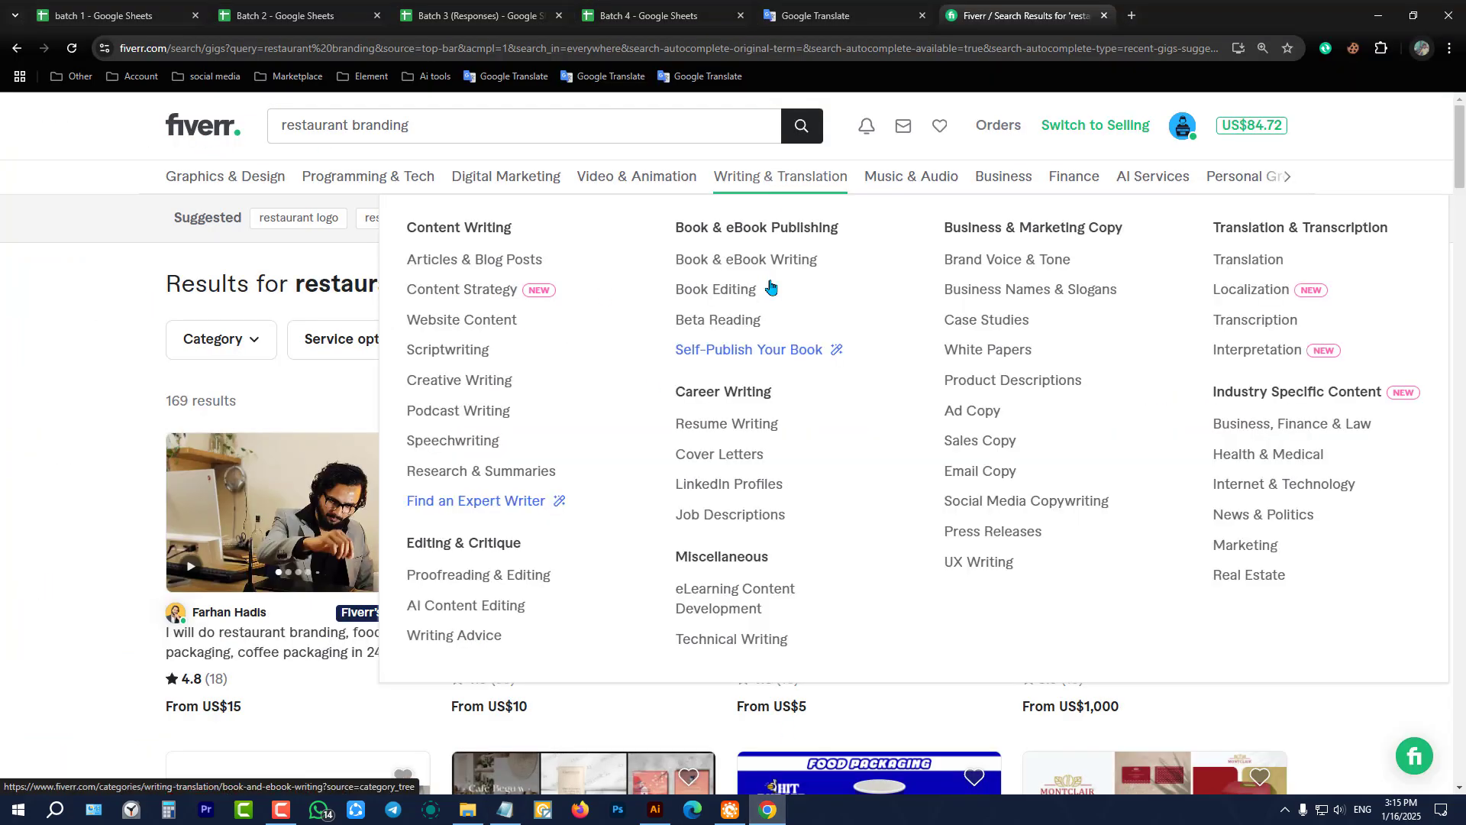
click(21, 195)
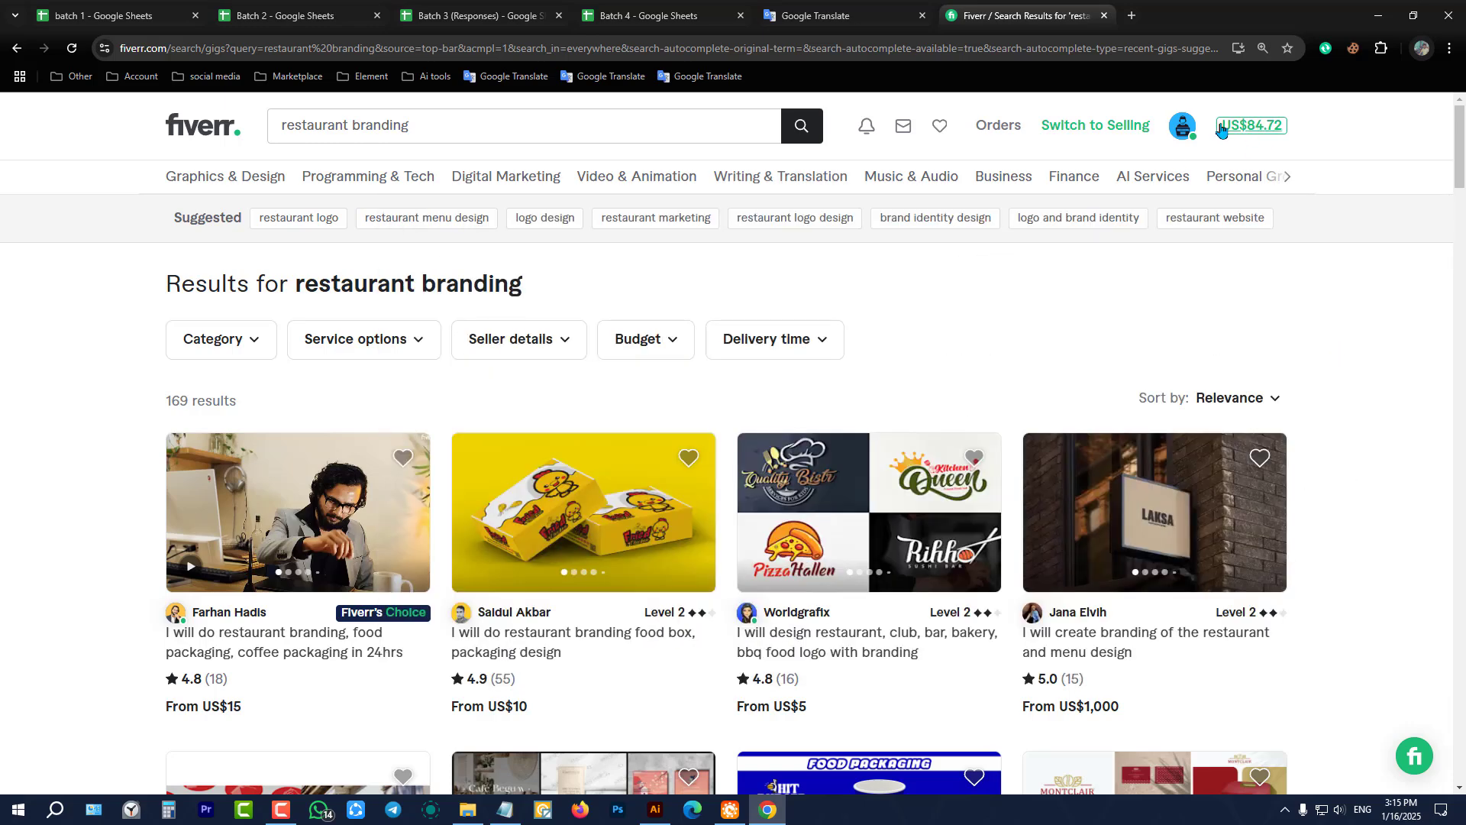
click(1182, 126)
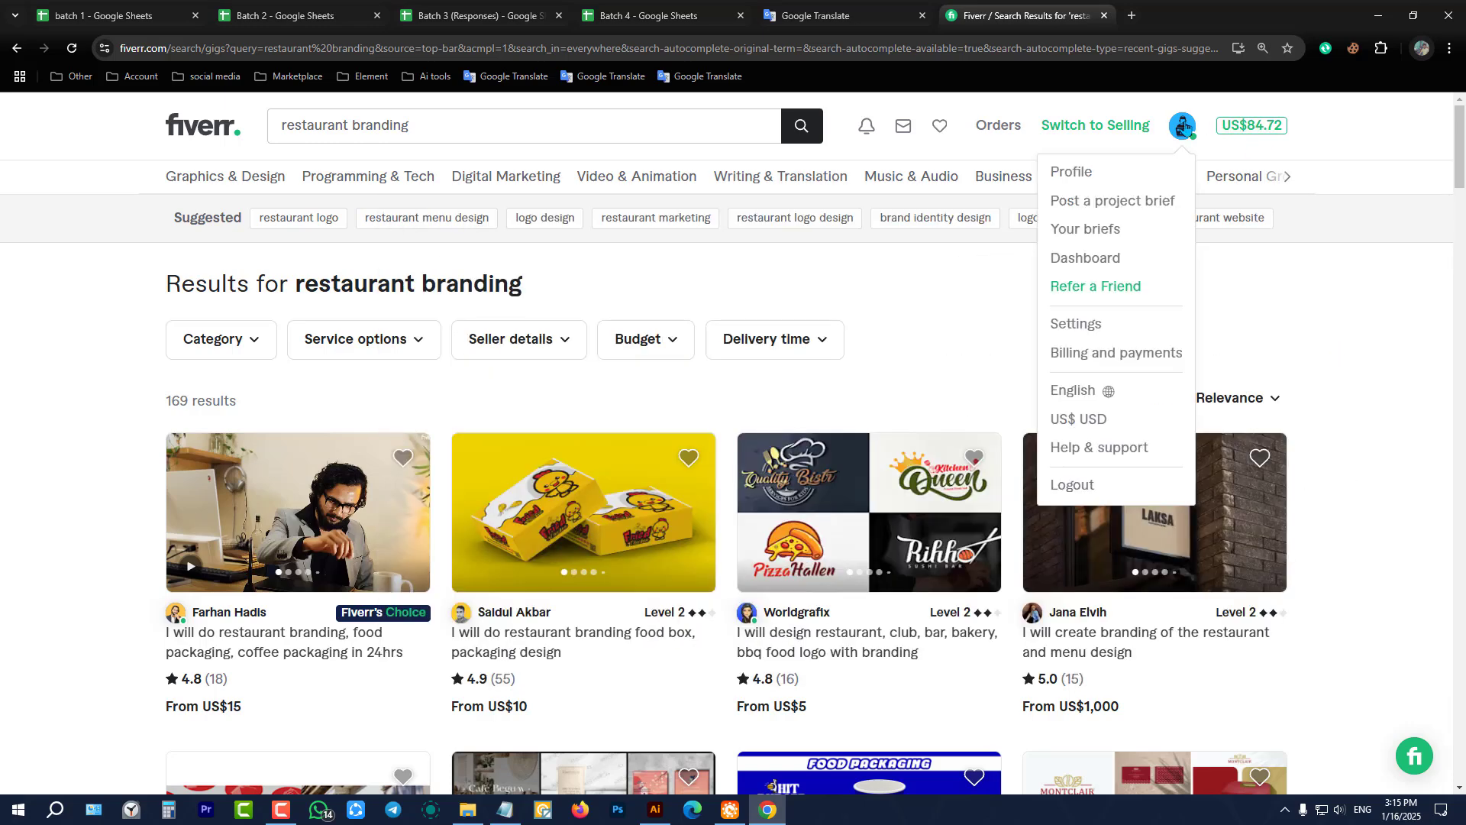
click(1084, 173)
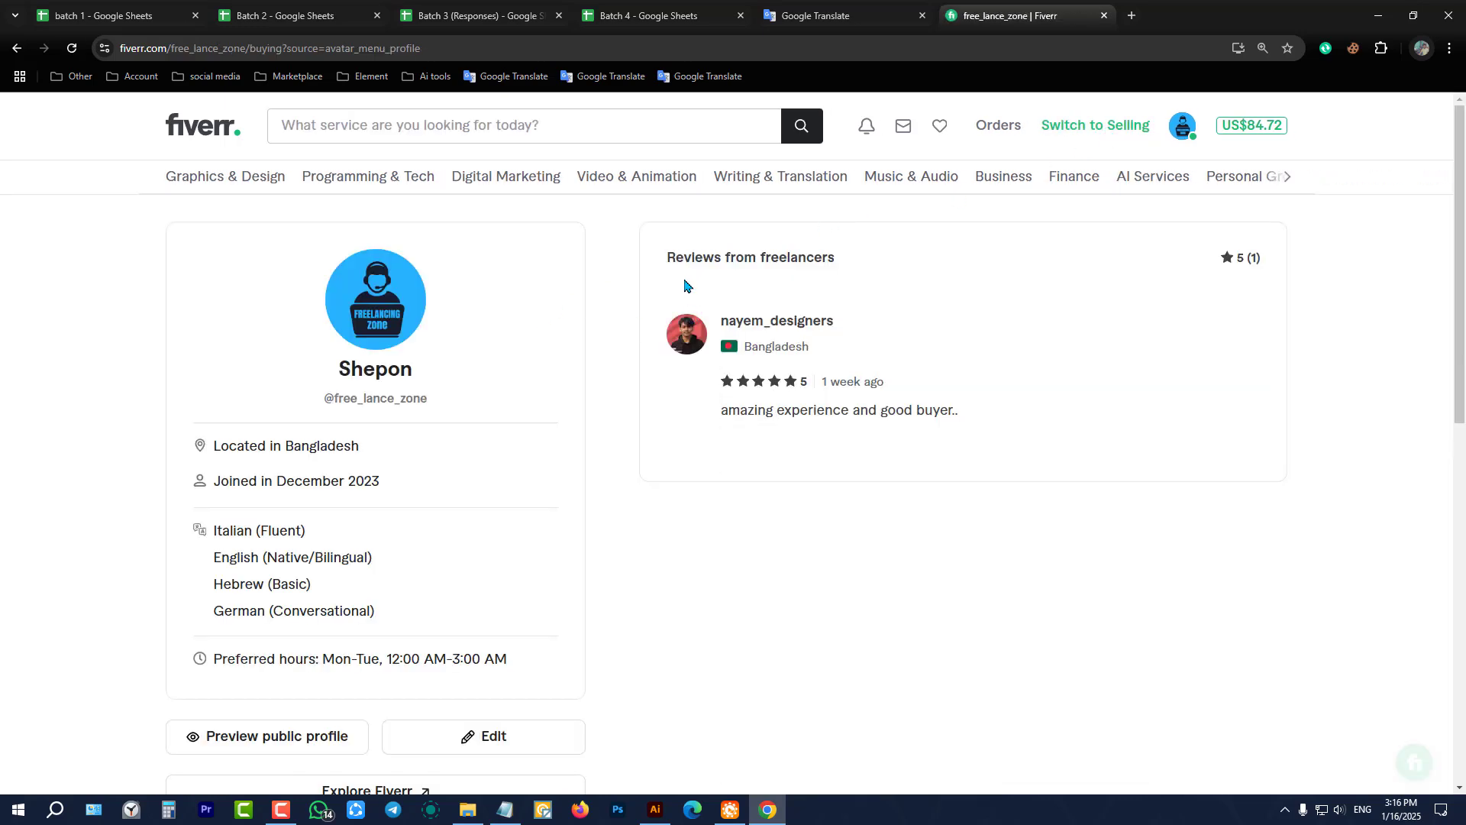
click(1129, 127)
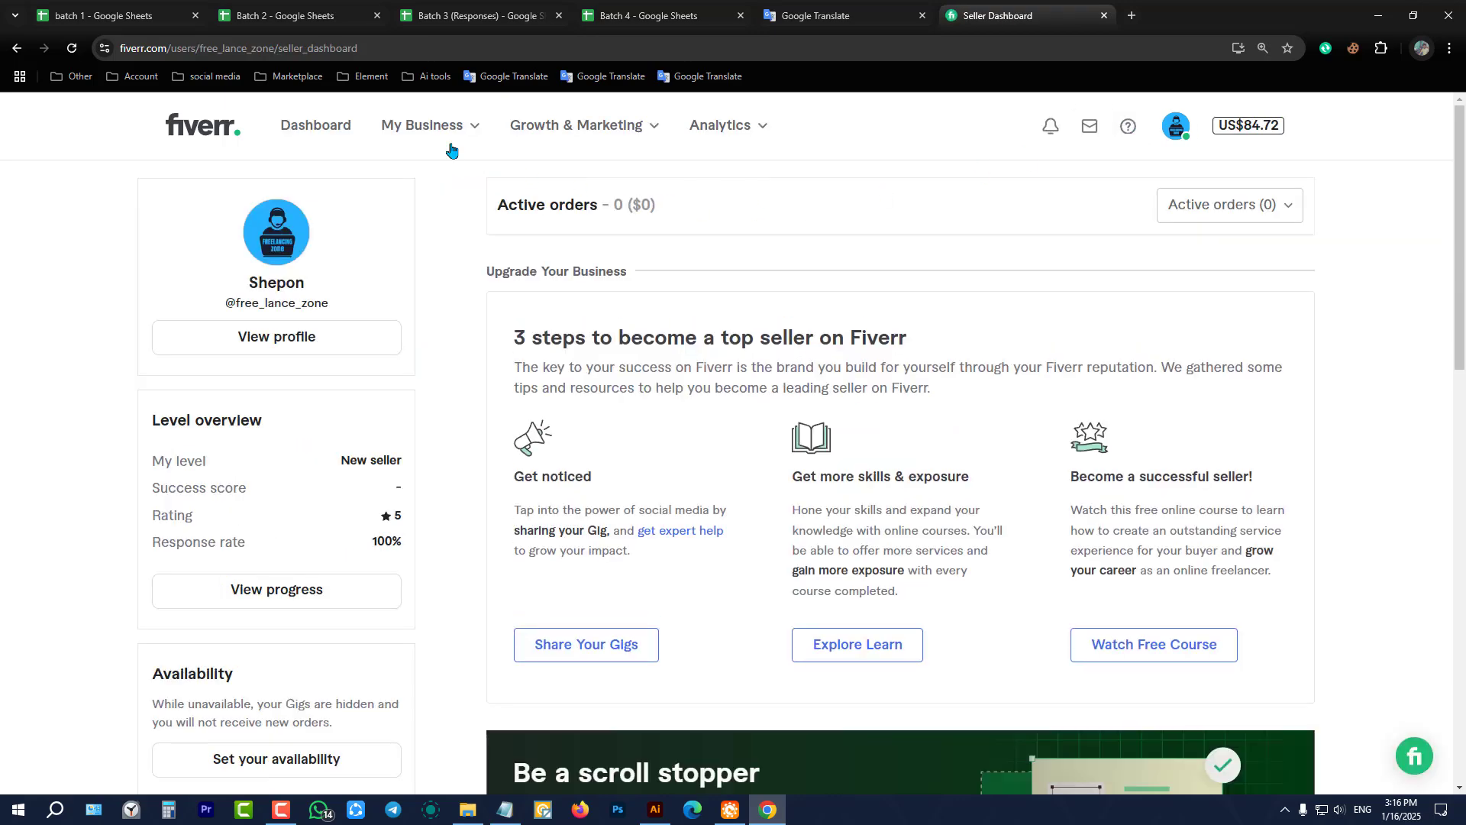
click(451, 143)
click(430, 216)
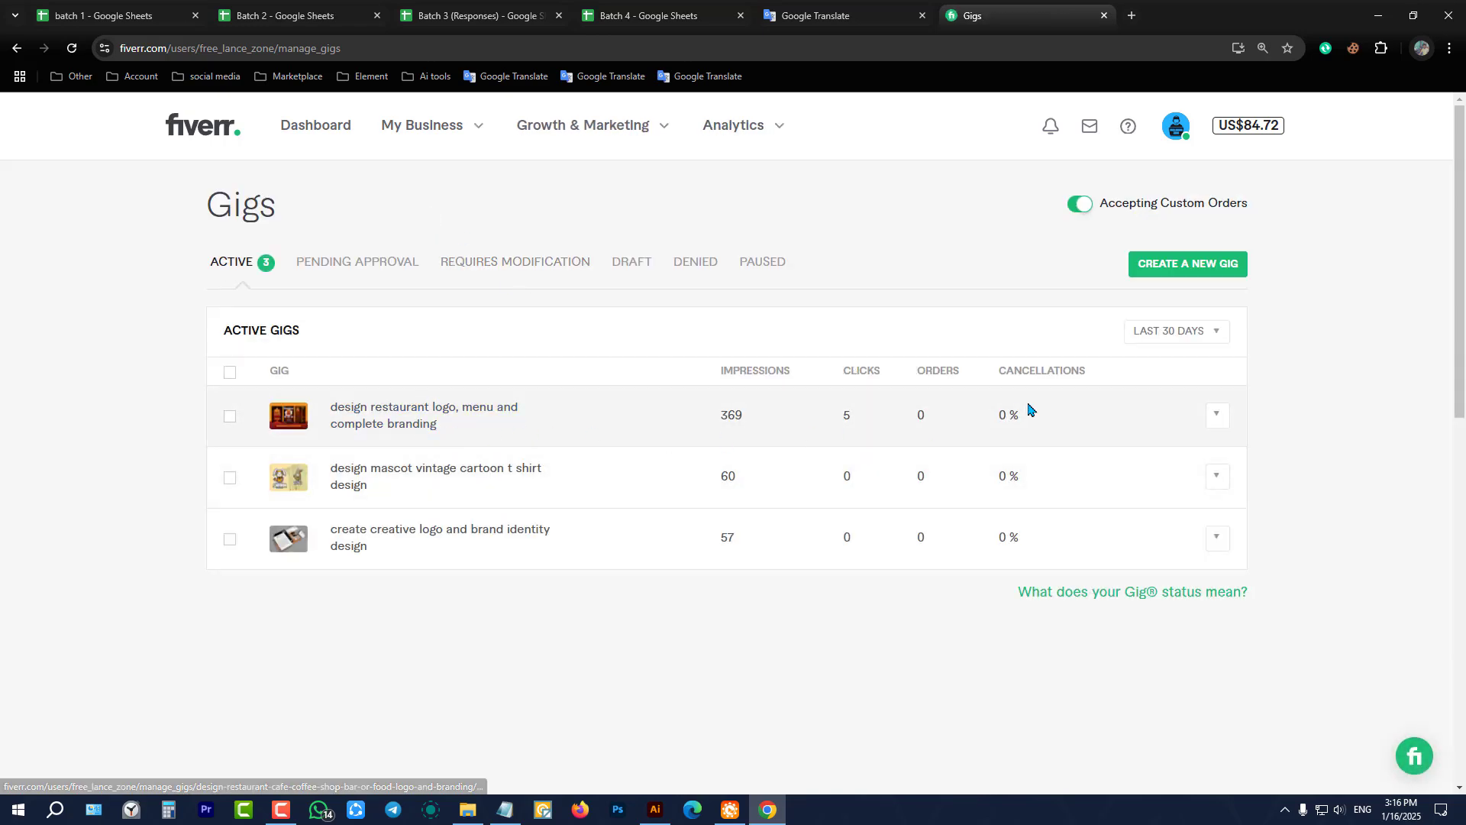
- Preview the restaurant logo, menu and complete branding gig and view its gallery images, including the Stuppid Eatz and Salads That Slap designs full size
click(1219, 421)
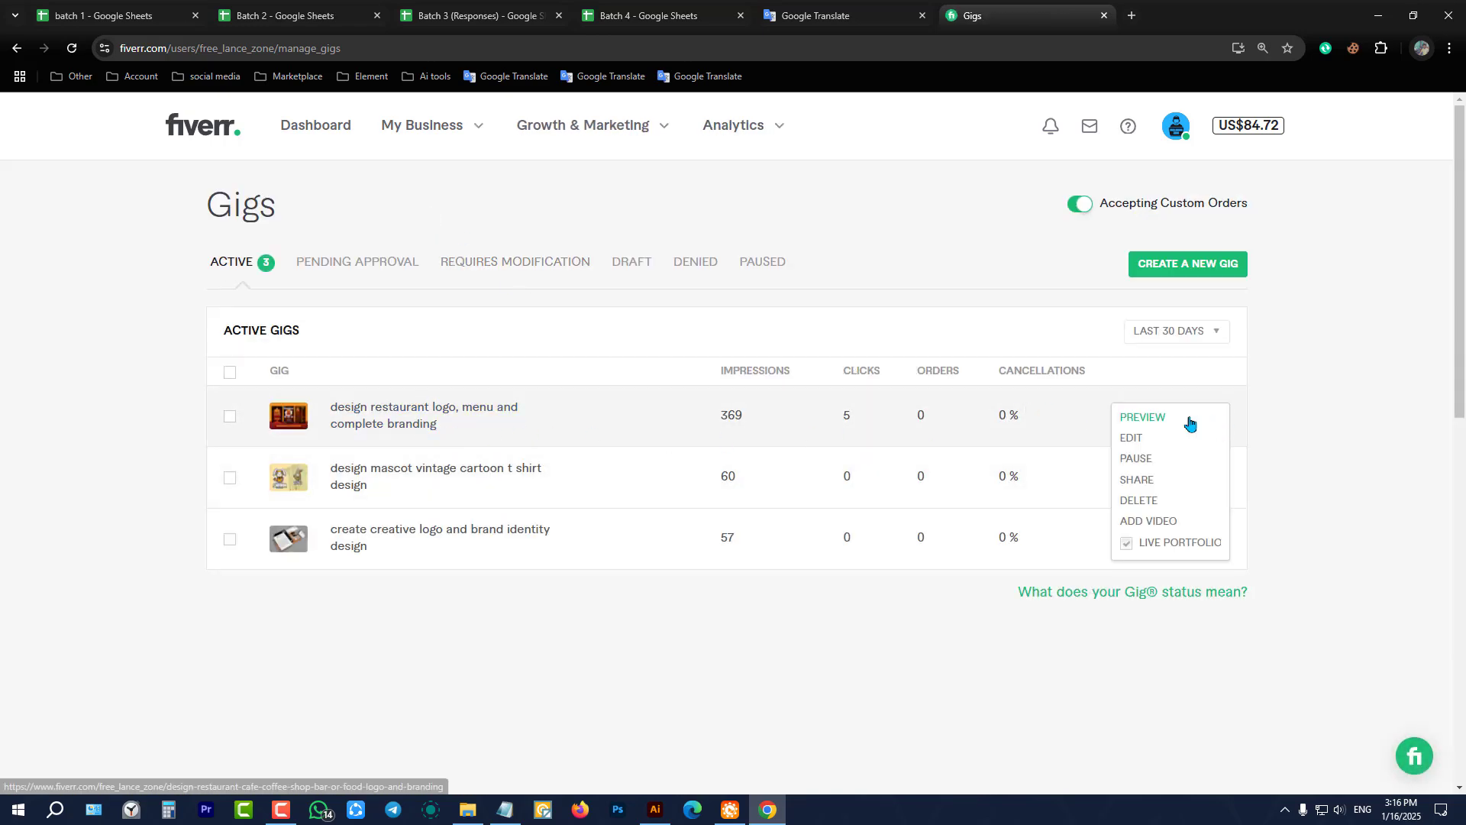
click(1141, 418)
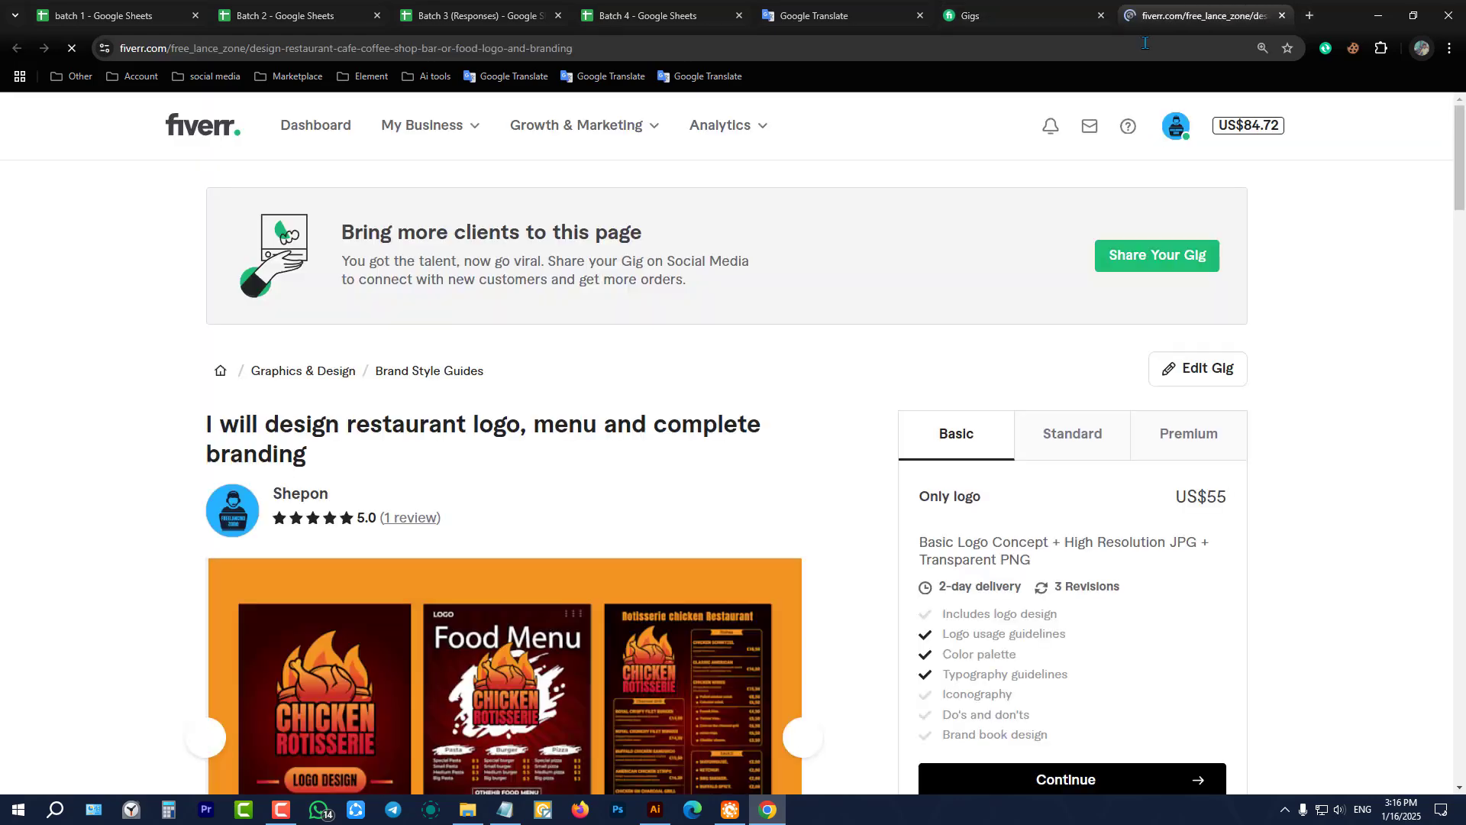
scroll(808, 454, down, 3)
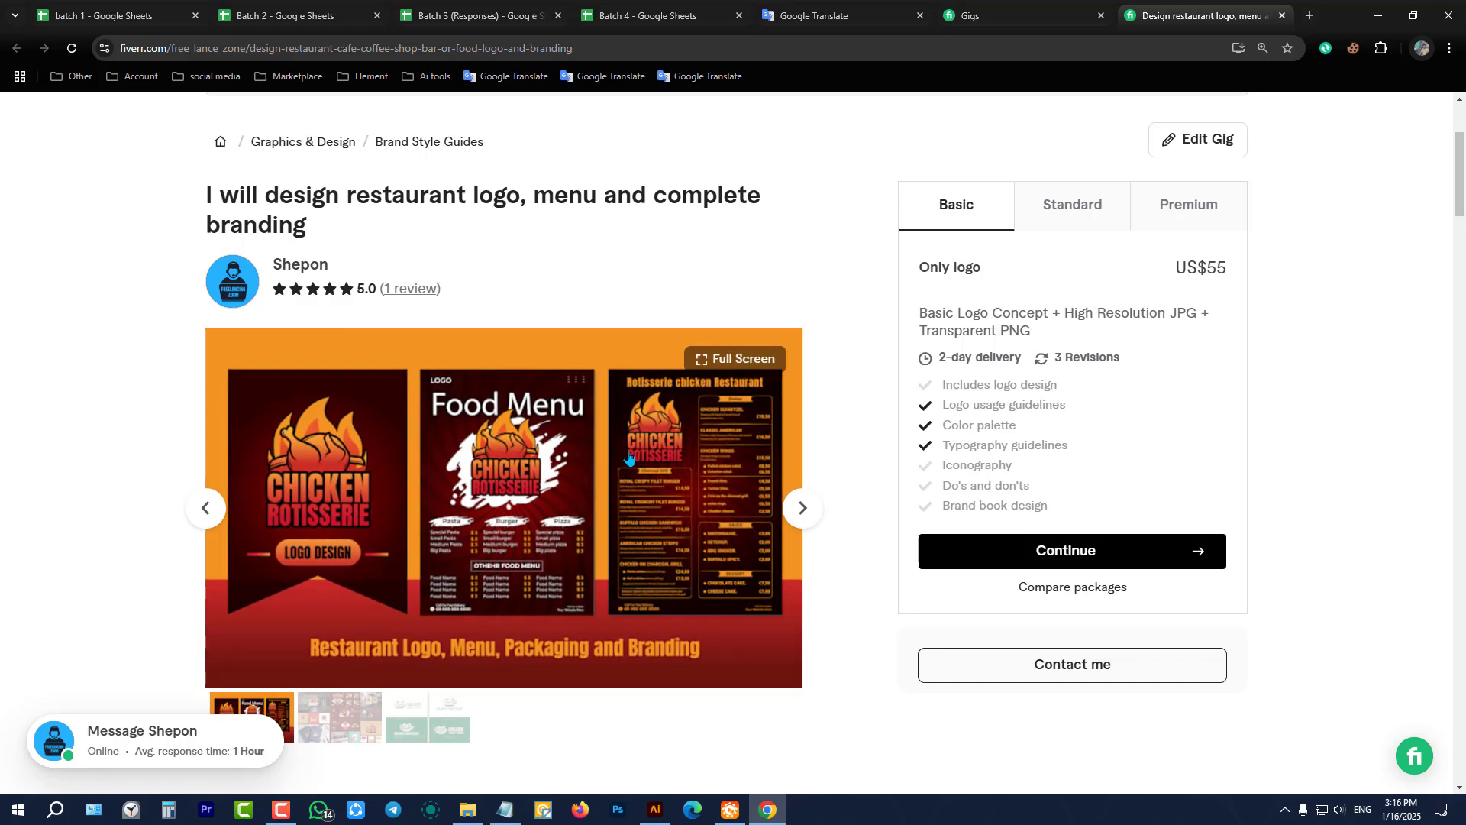
click(802, 508)
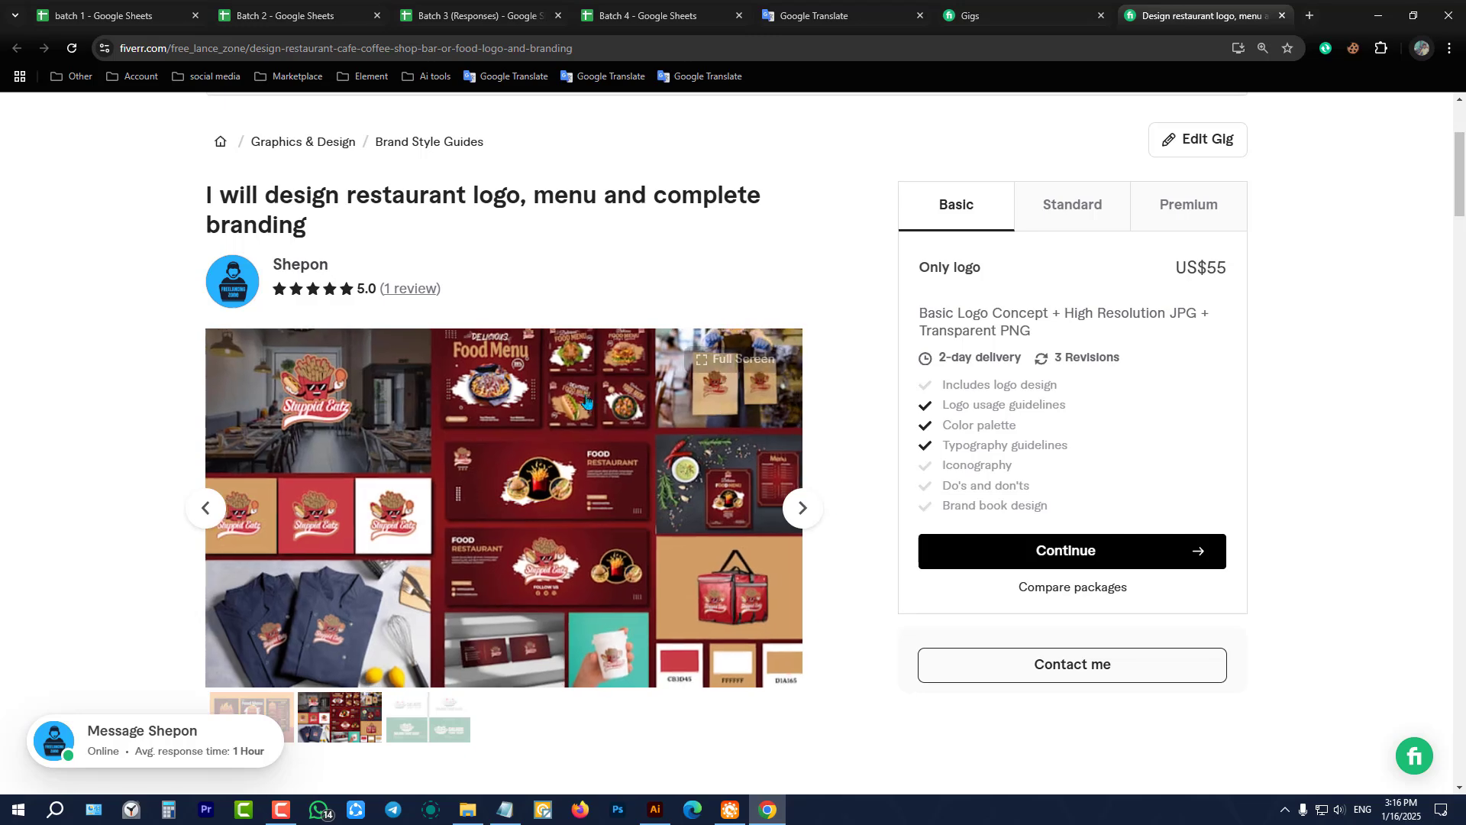
click(468, 432)
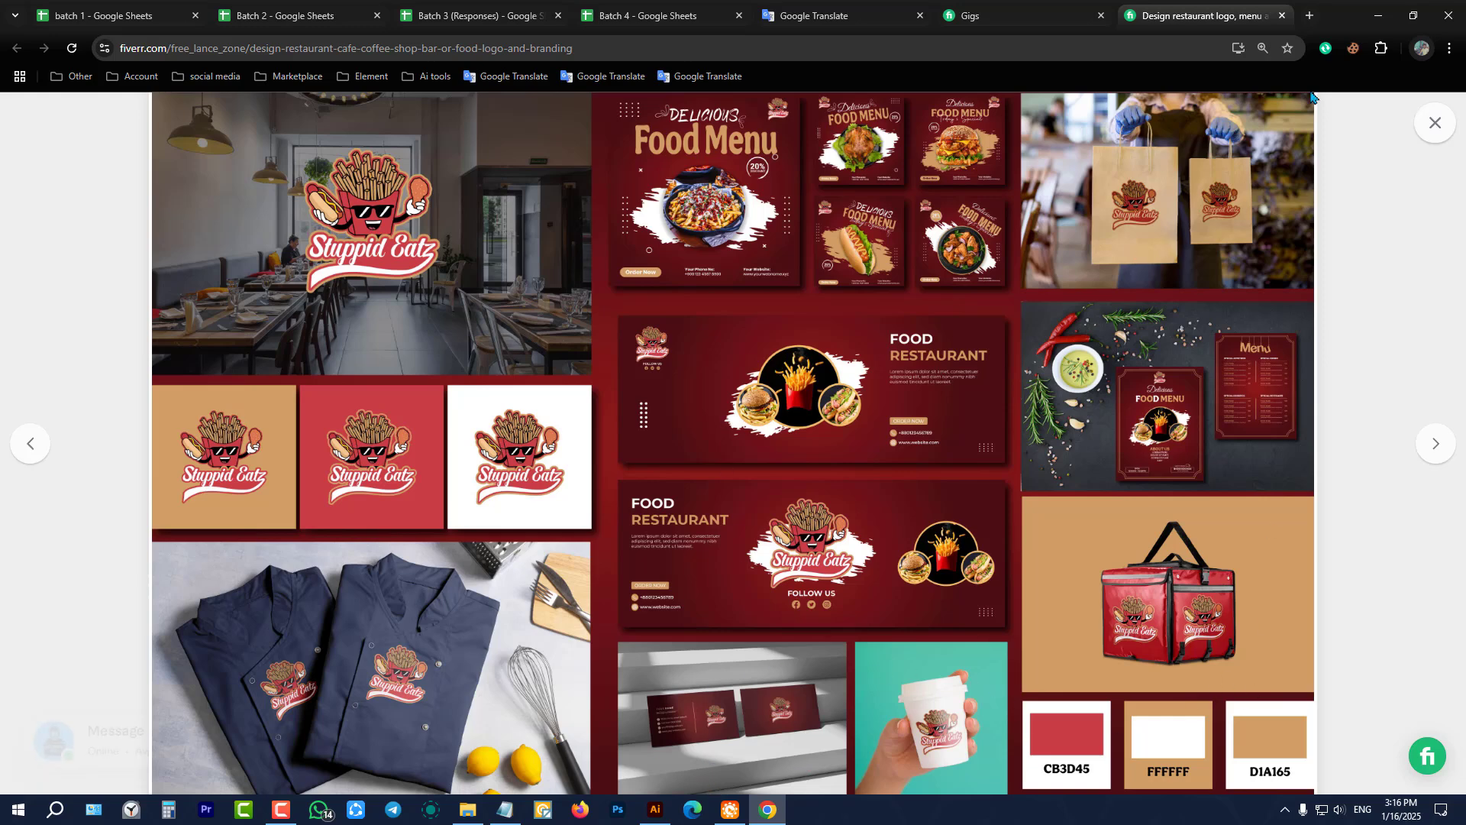
click(1437, 441)
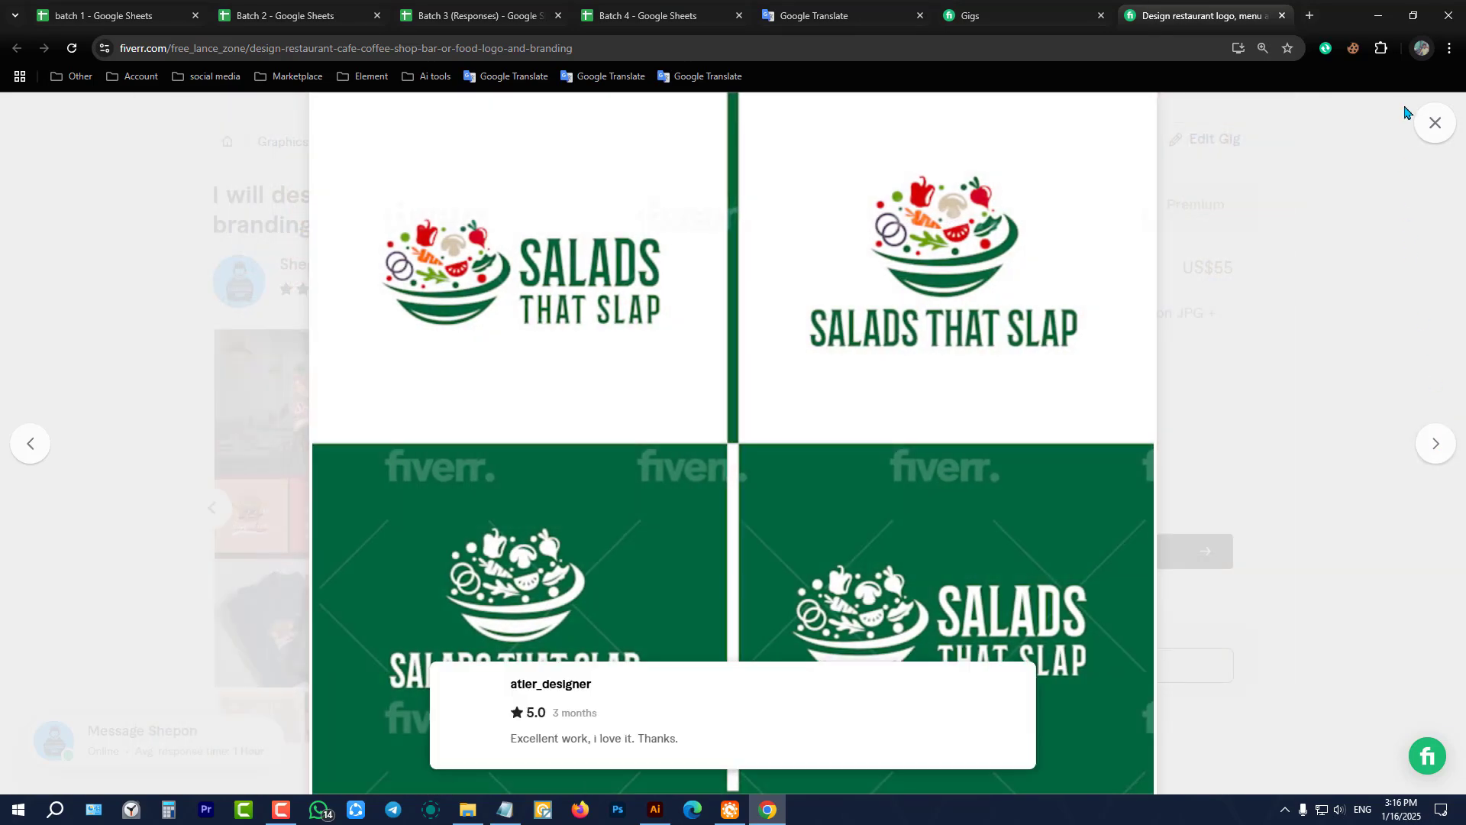
click(1430, 121)
scroll(739, 382, up, 3)
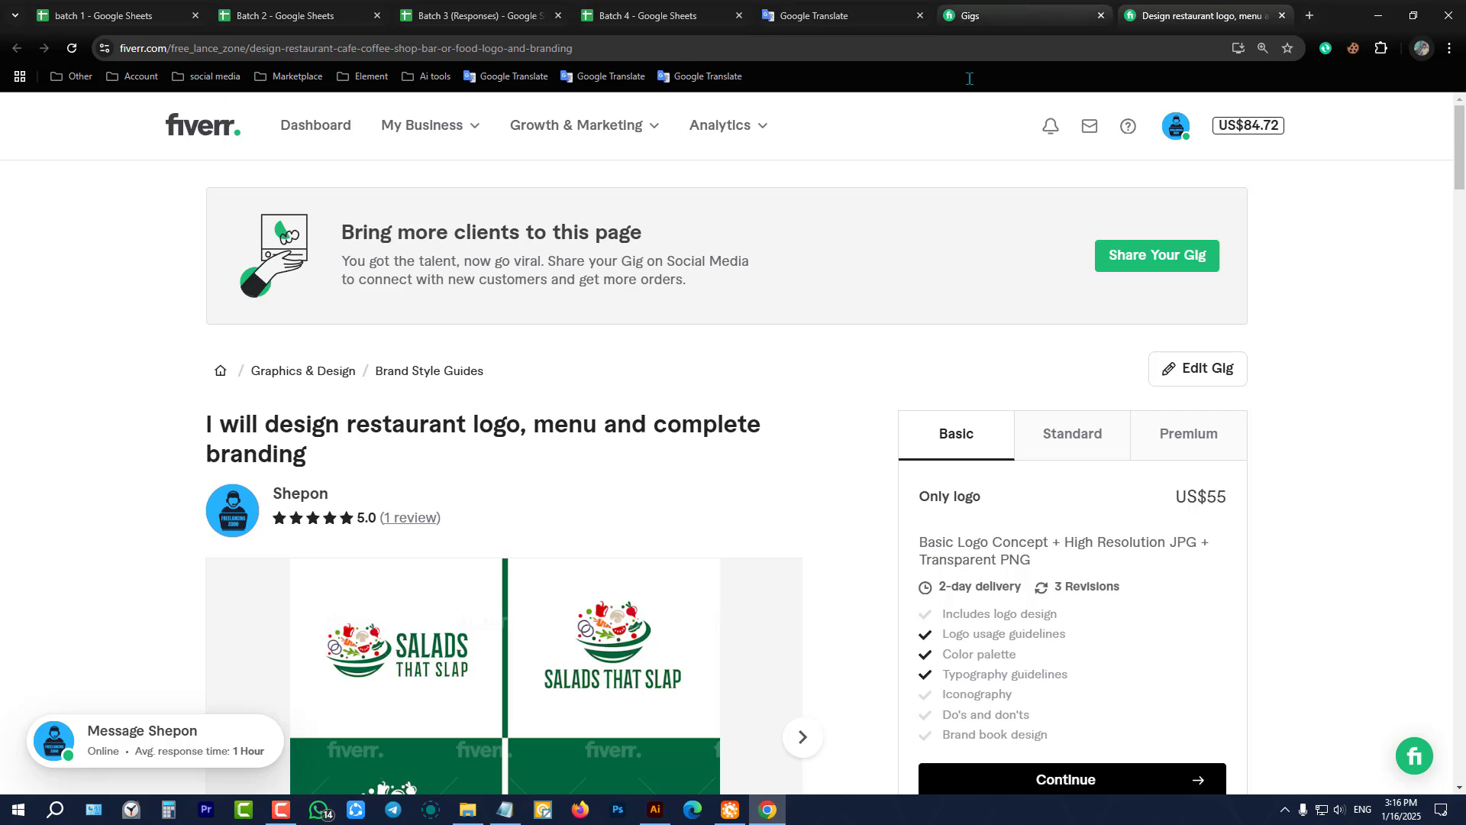
- Open the restaurant branding gig for editing and examine its title in the Overview section
click(1189, 371)
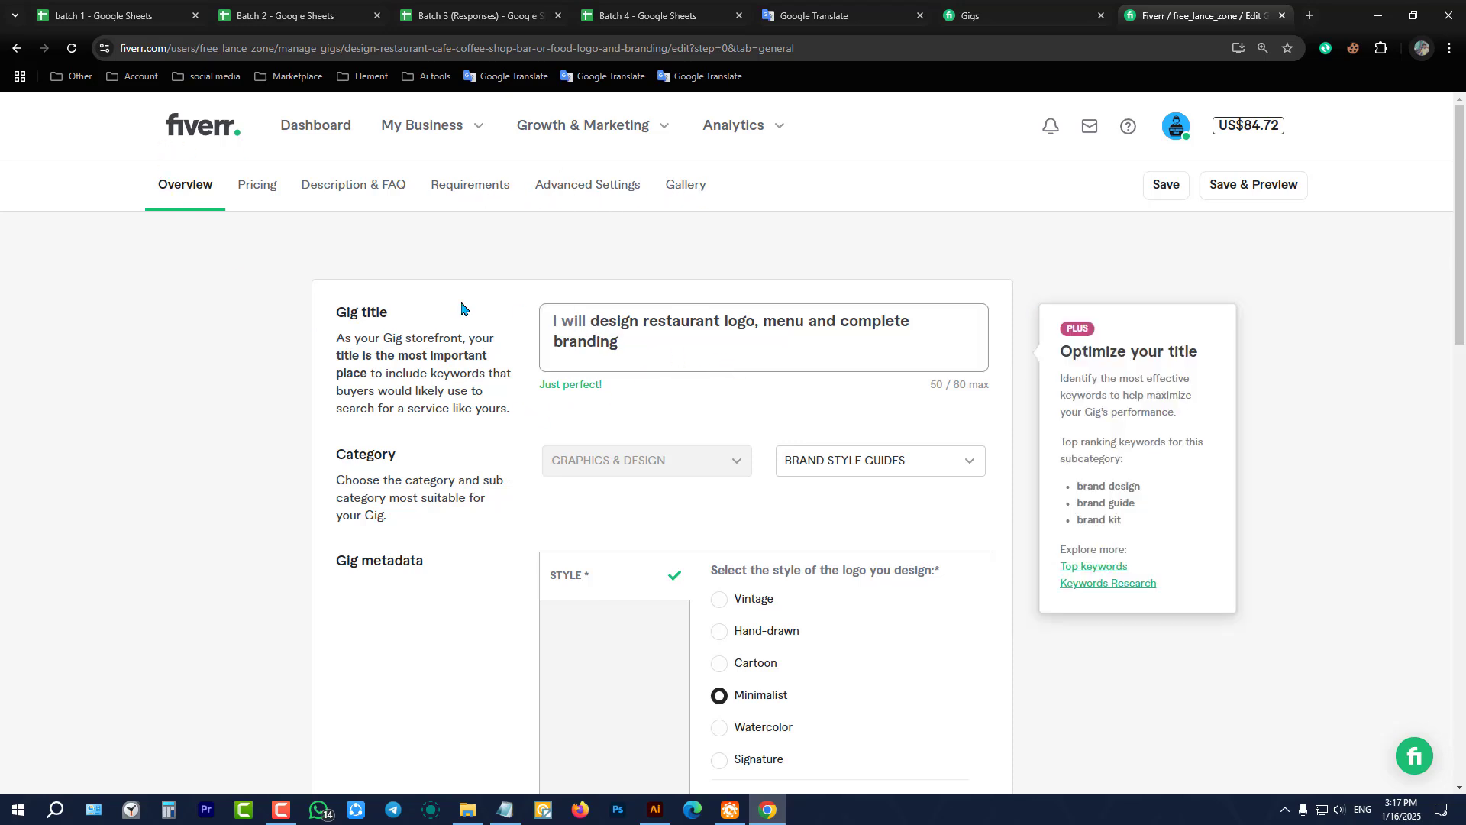
click(643, 341)
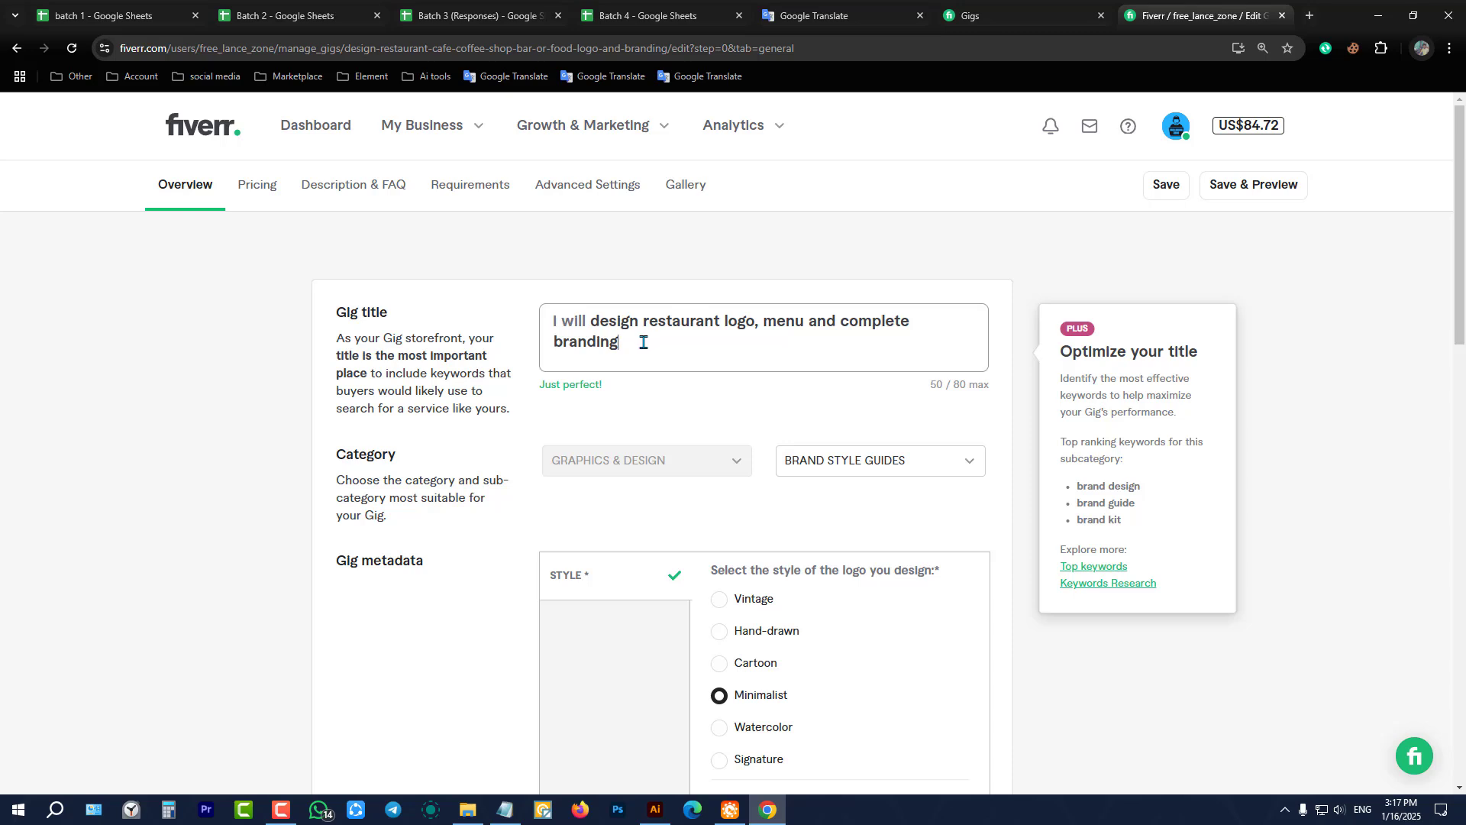
click(586, 322)
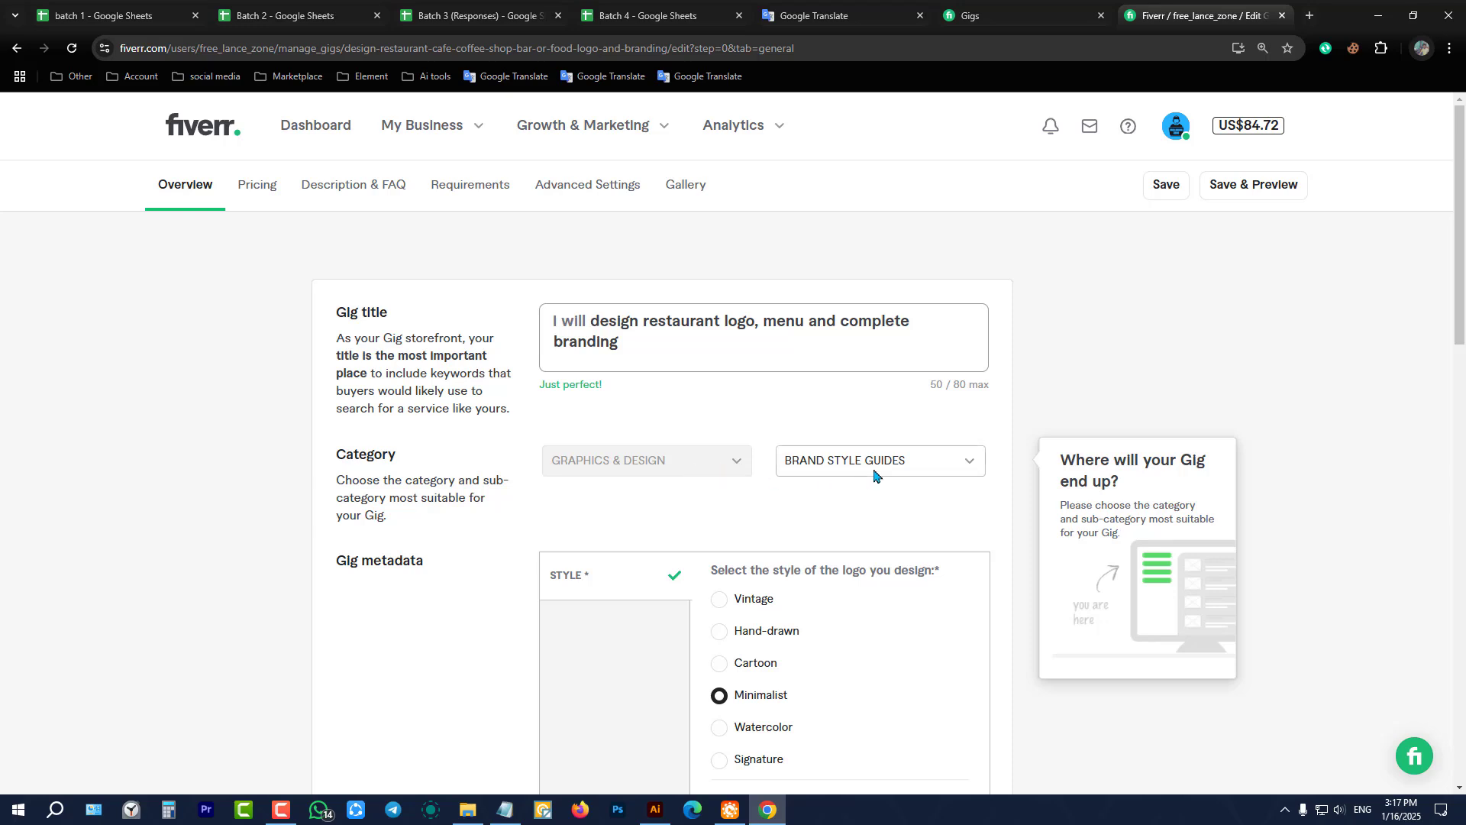
- Browse the gig's subcategory options under Graphics & Design, keeping Brand Style Guides selected
click(875, 475)
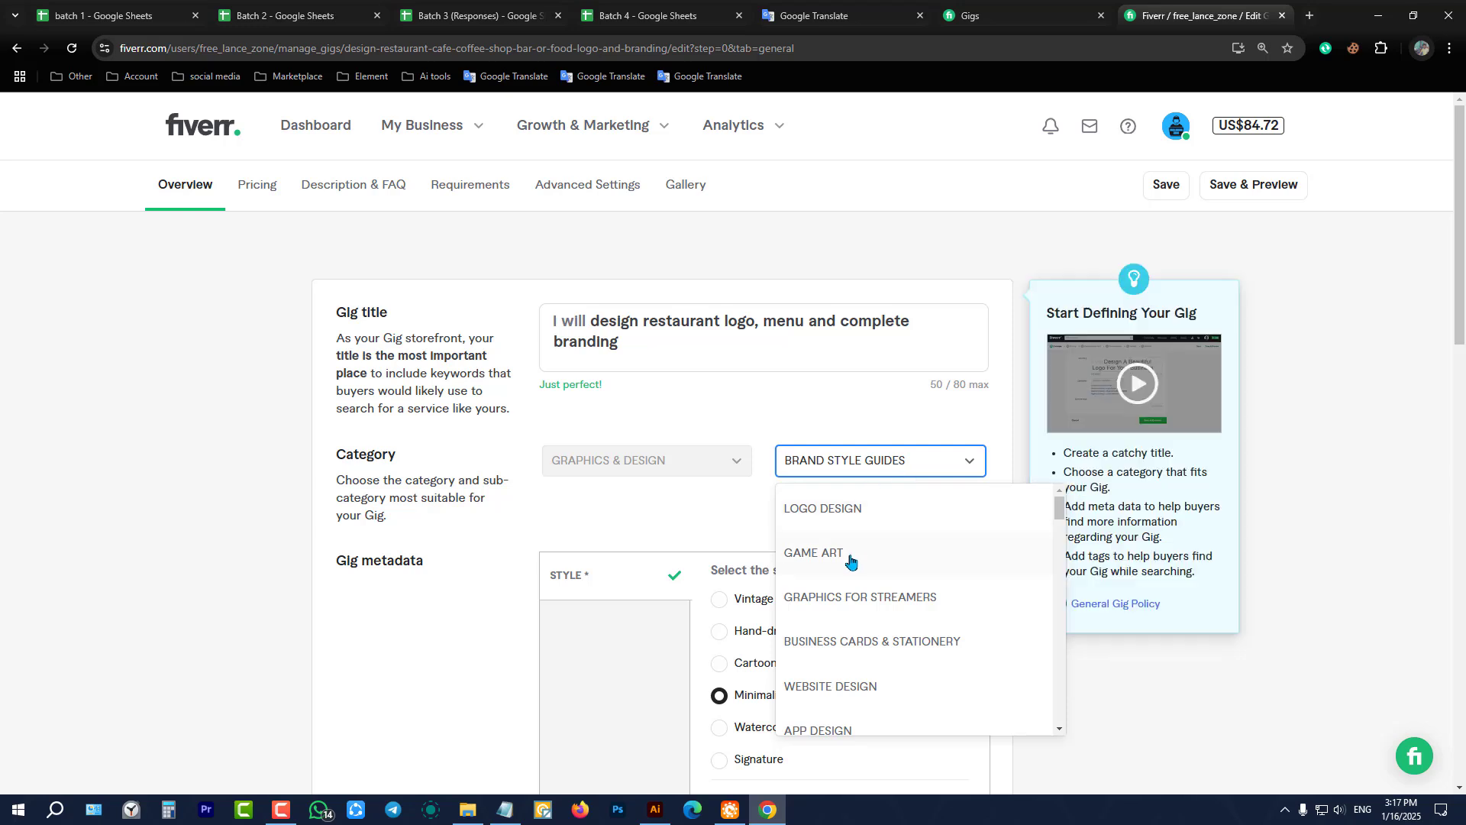
scroll(840, 671, down, 3)
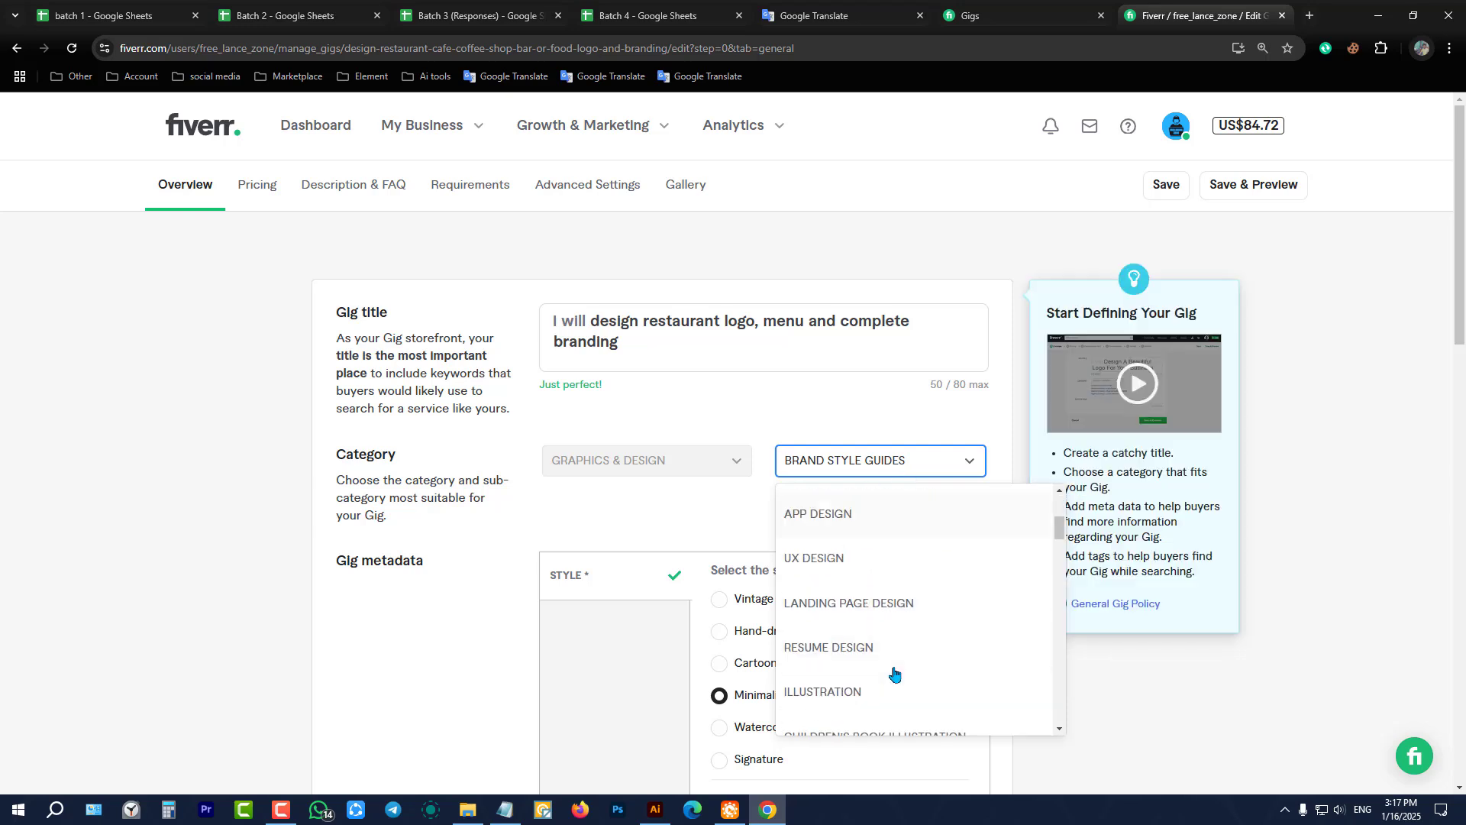
scroll(879, 611, up, 3)
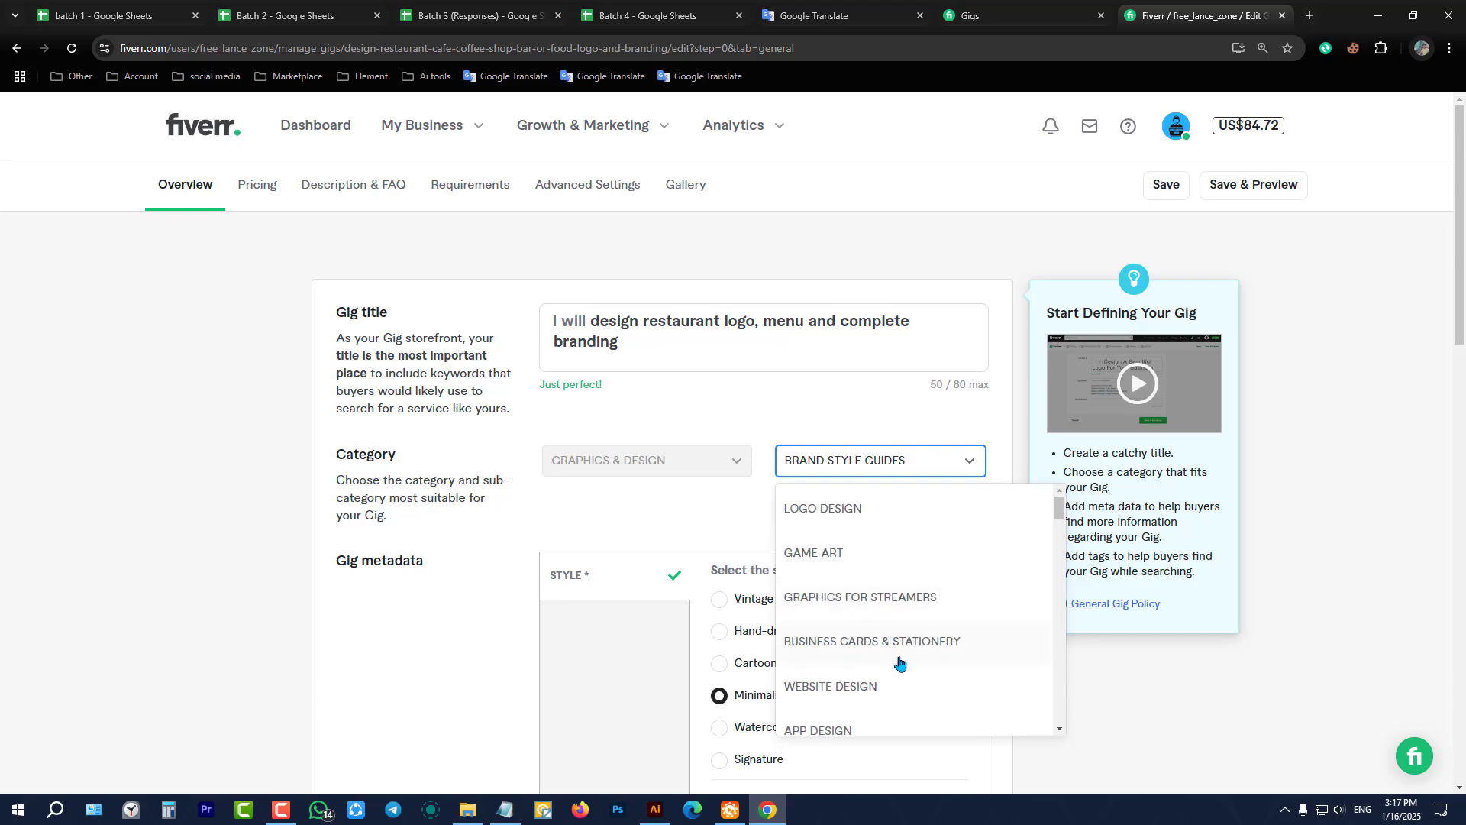
scroll(893, 642, down, 3)
scroll(863, 588, up, 3)
scroll(857, 646, down, 5)
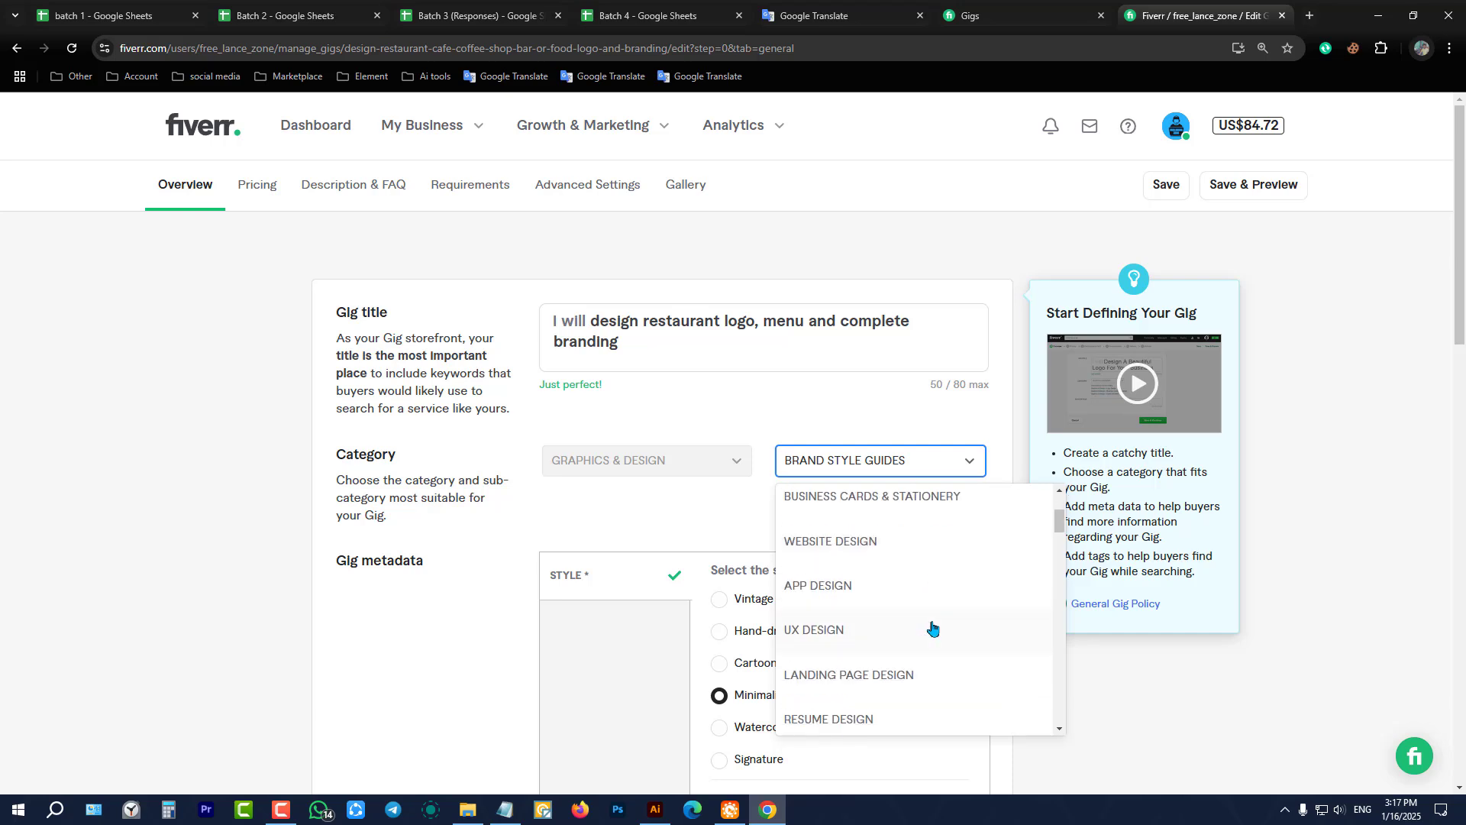
scroll(910, 618, down, 5)
scroll(909, 620, down, 10)
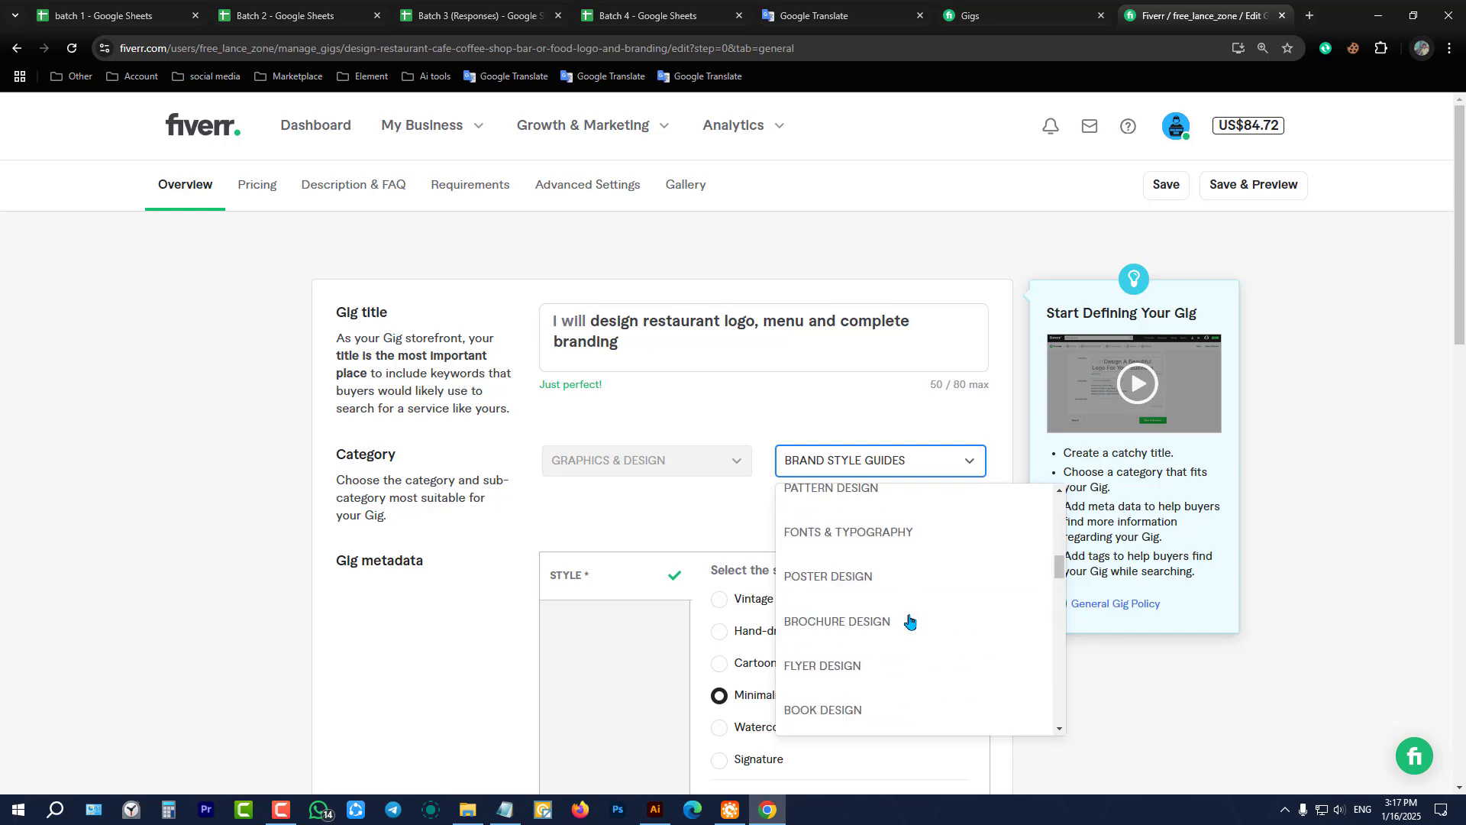
scroll(910, 620, down, 5)
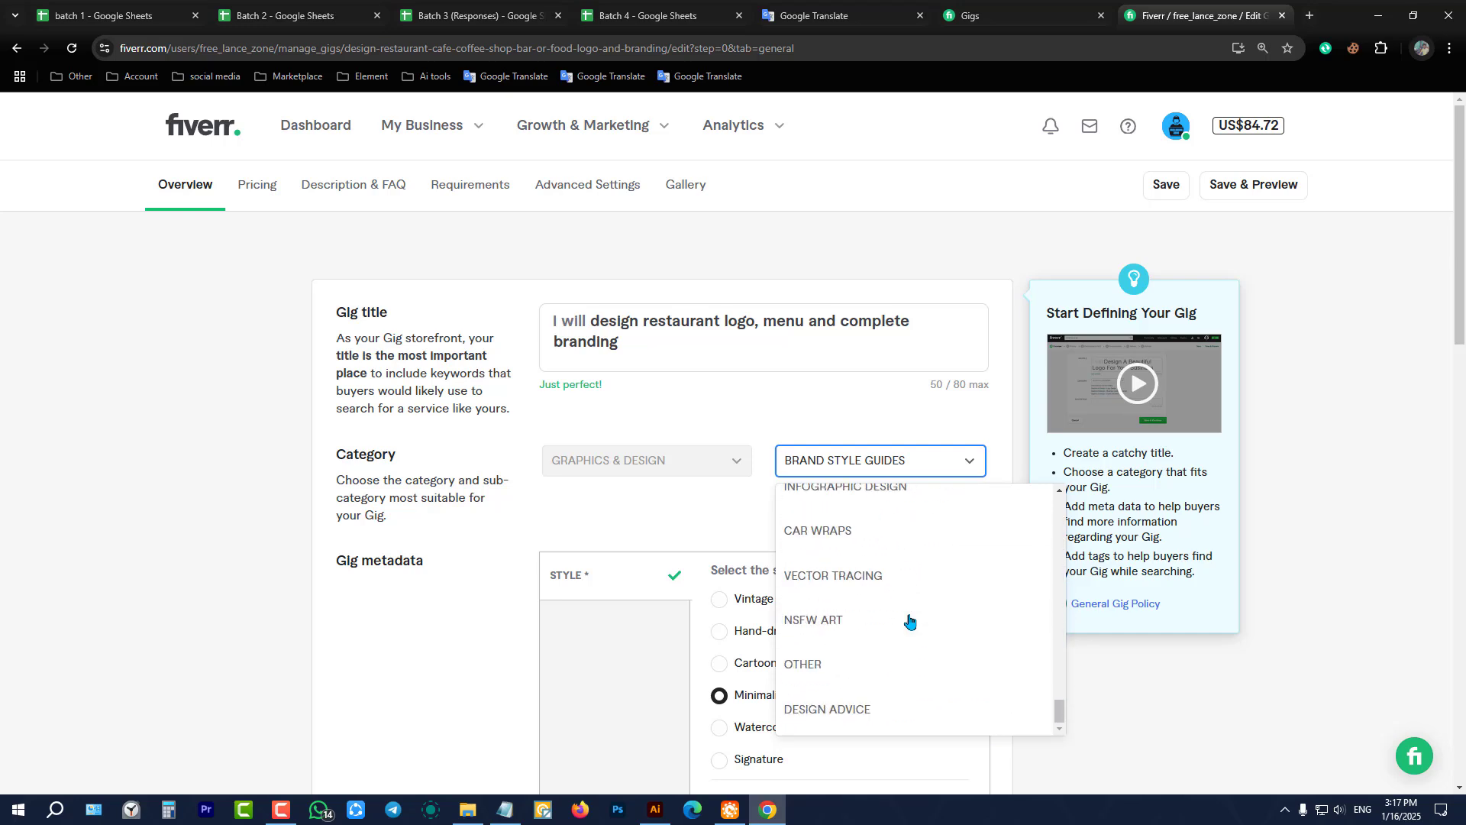
scroll(909, 621, up, 8)
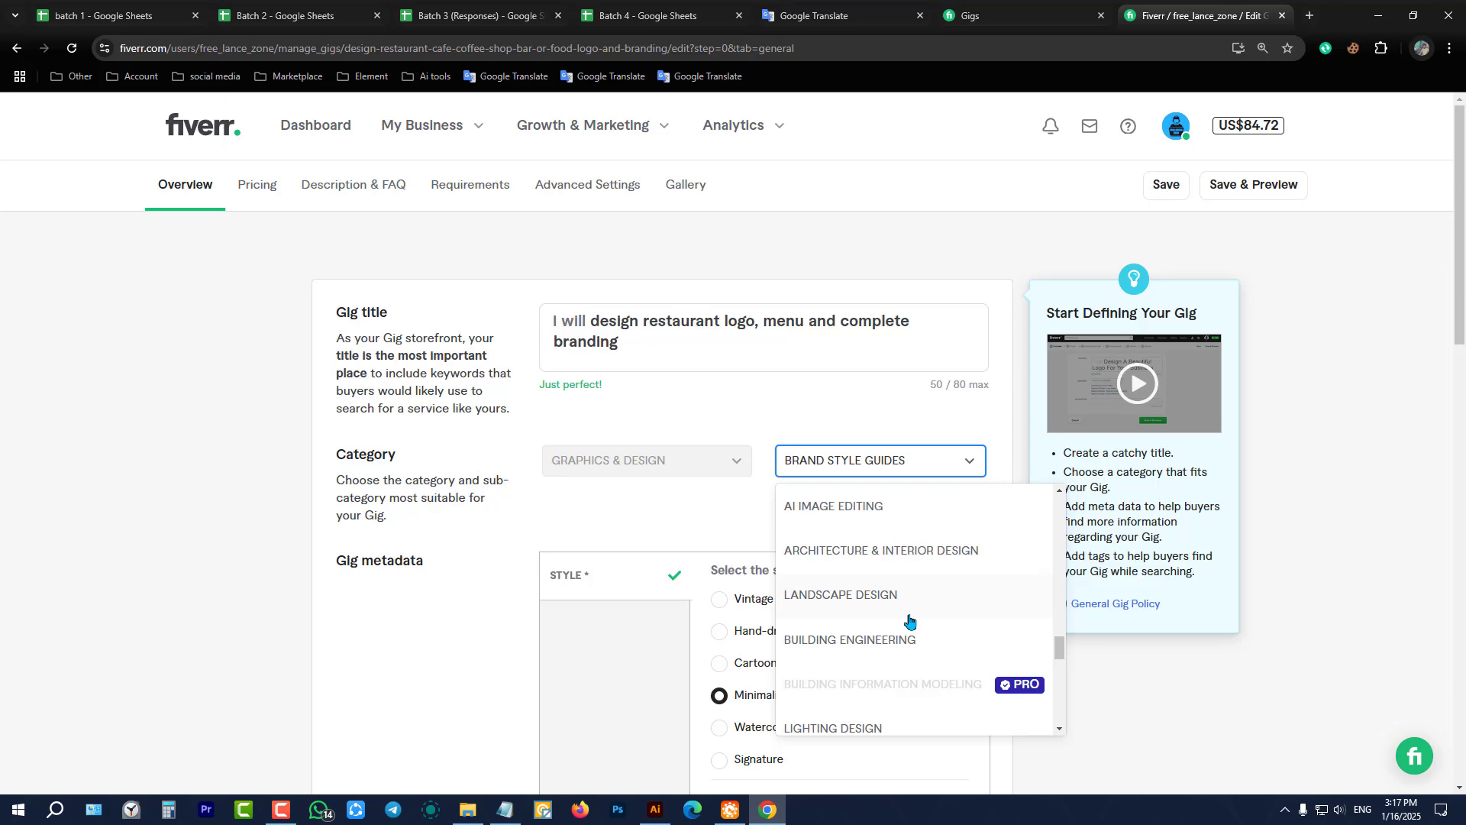
scroll(909, 620, up, 10)
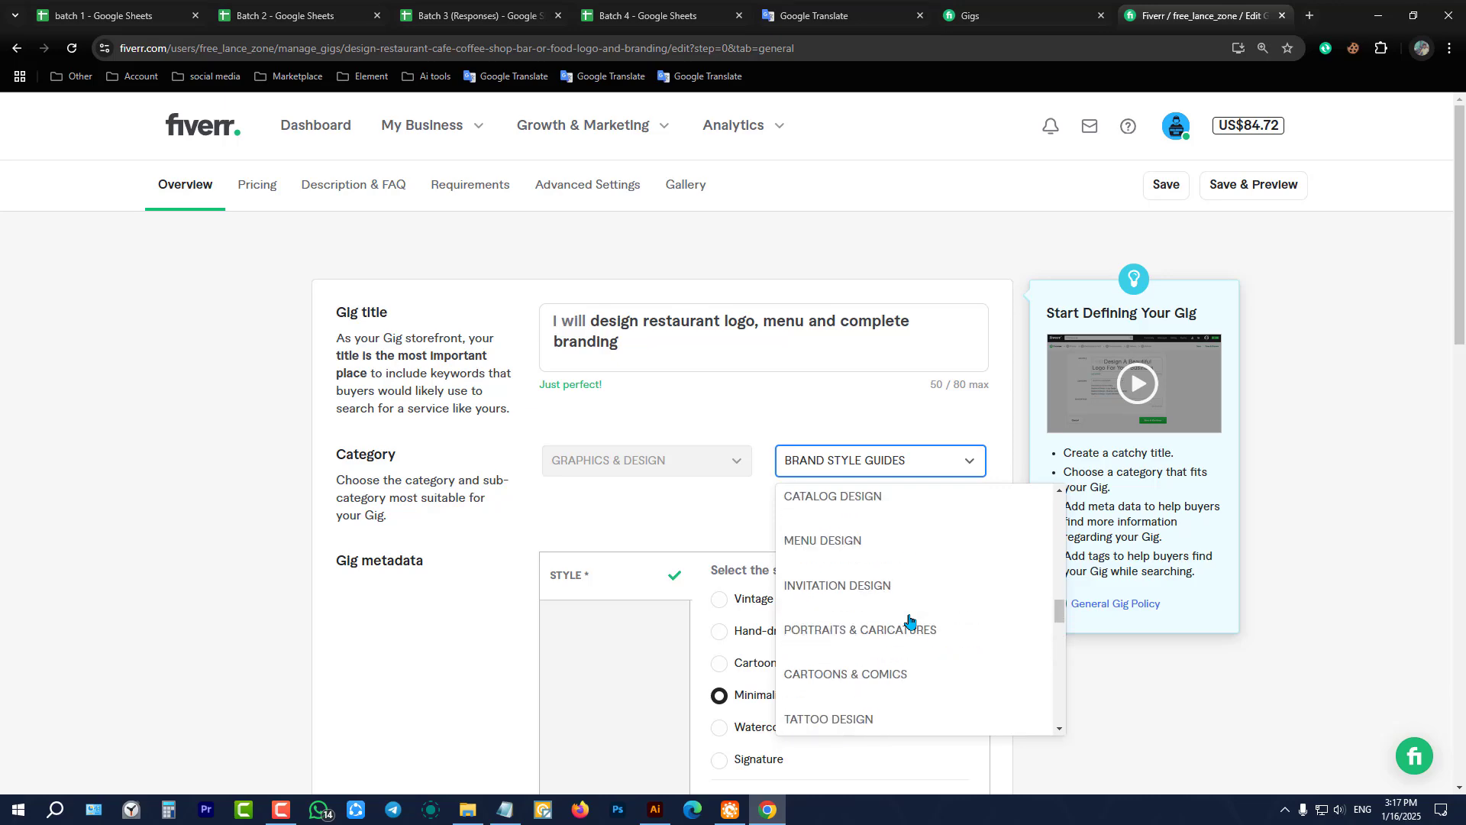
click(644, 537)
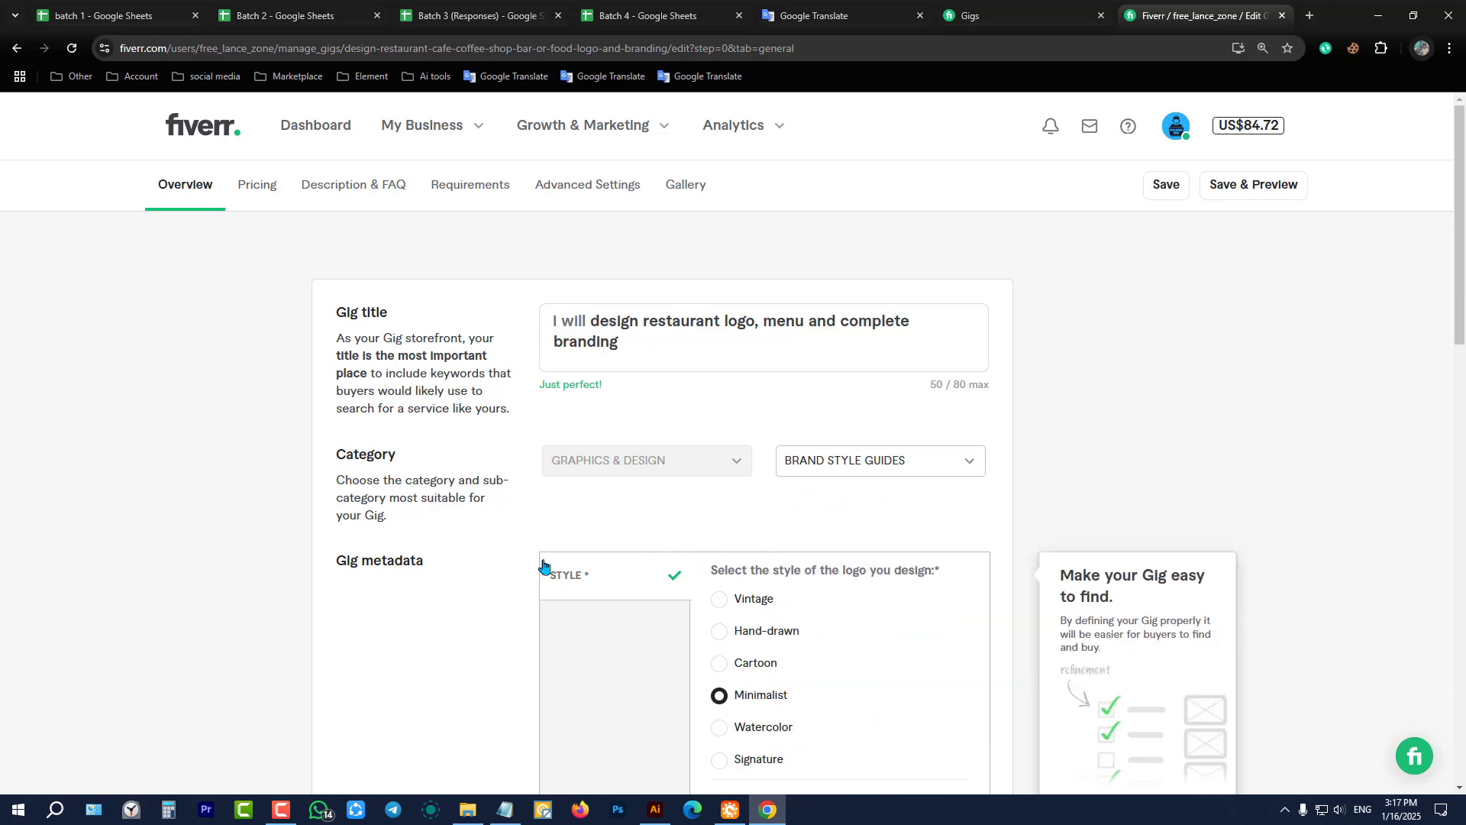
- Highlight the tag limit note under Positive keywords, add a "logo" tag, and remove it again
scroll(563, 565, down, 3)
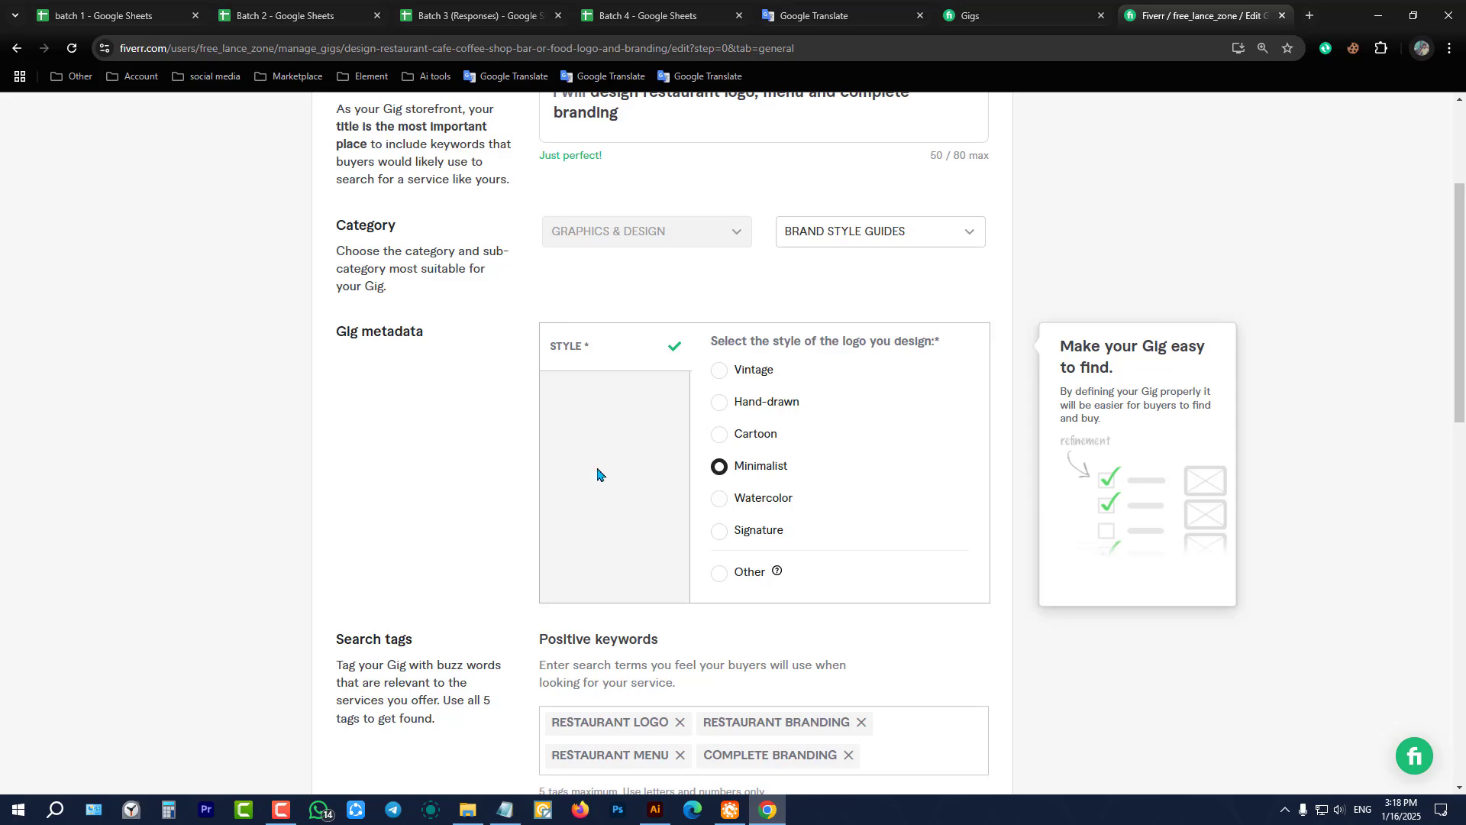
scroll(599, 474, down, 3)
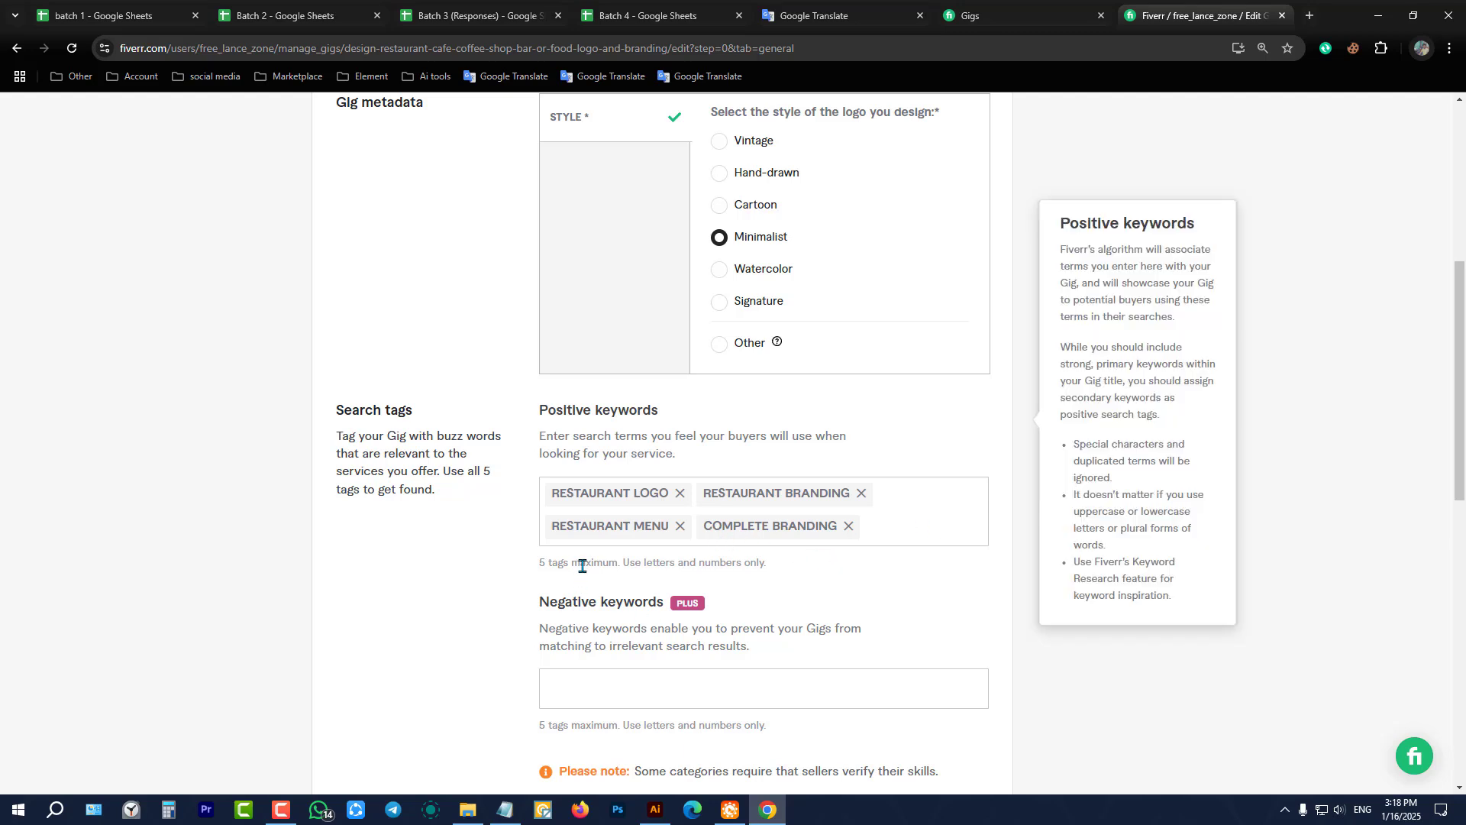
drag(541, 565, 799, 569)
click(798, 569)
click(924, 507)
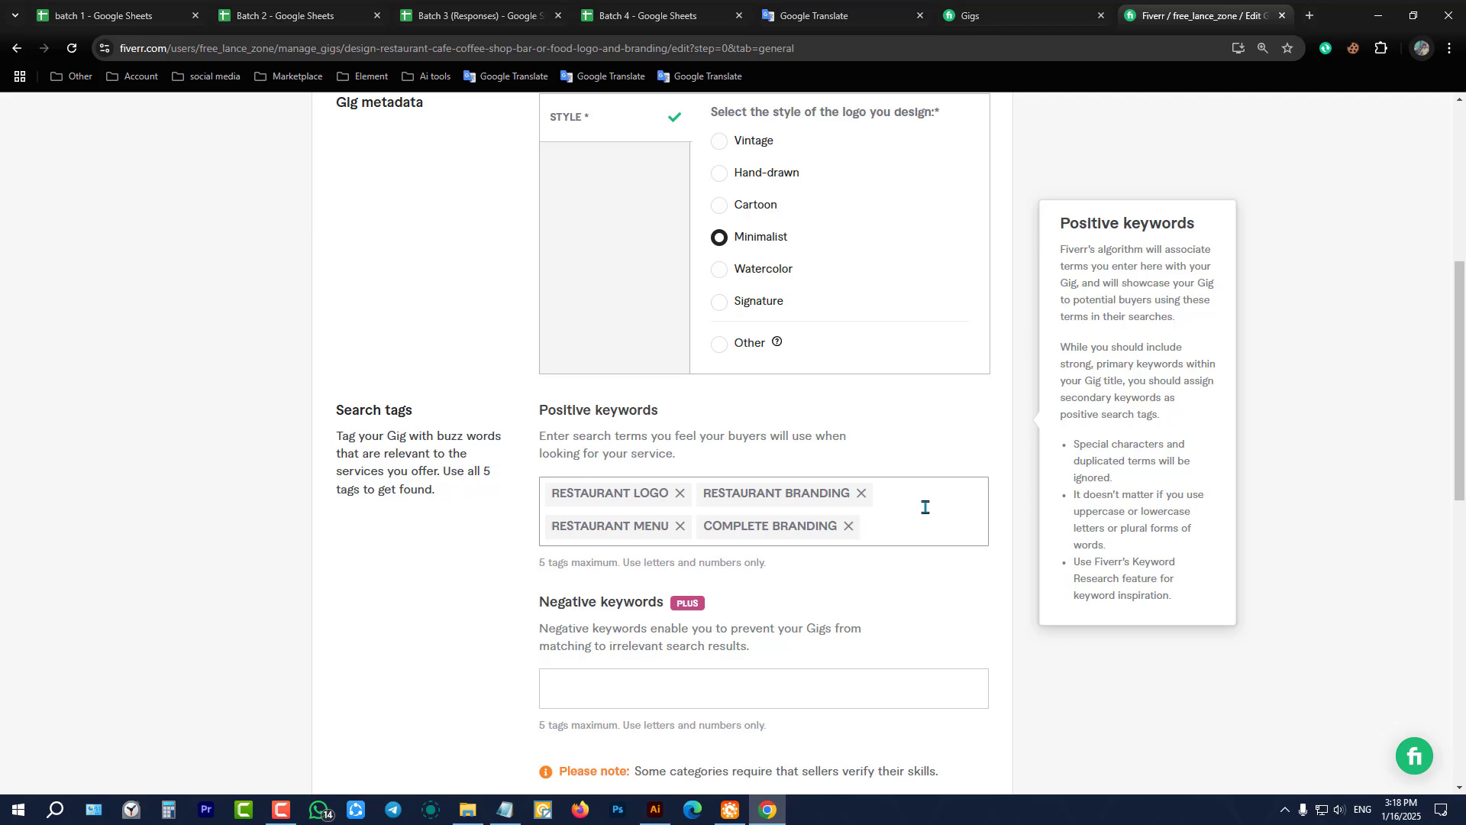
text(logo)
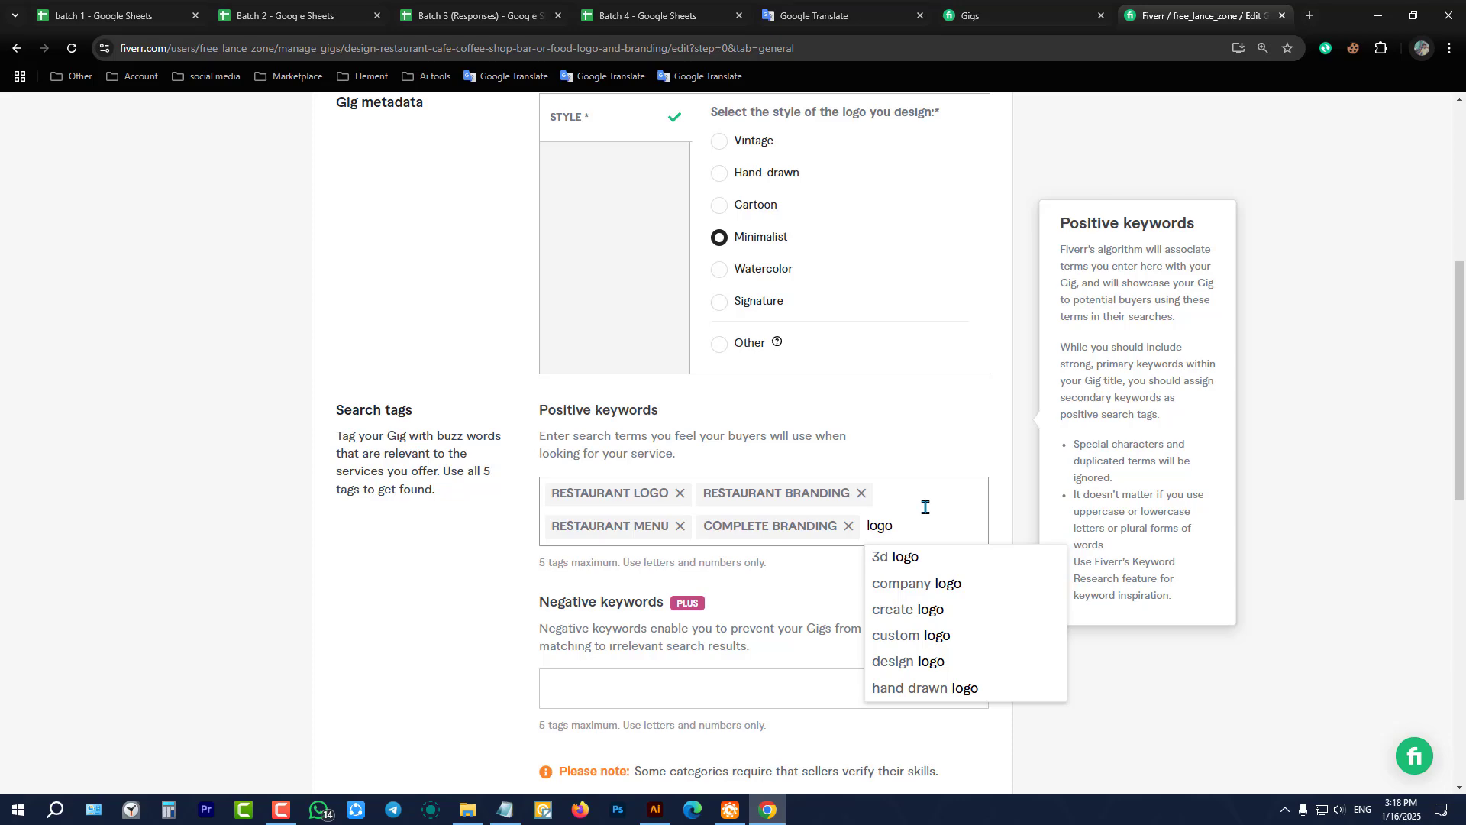
key(Return)
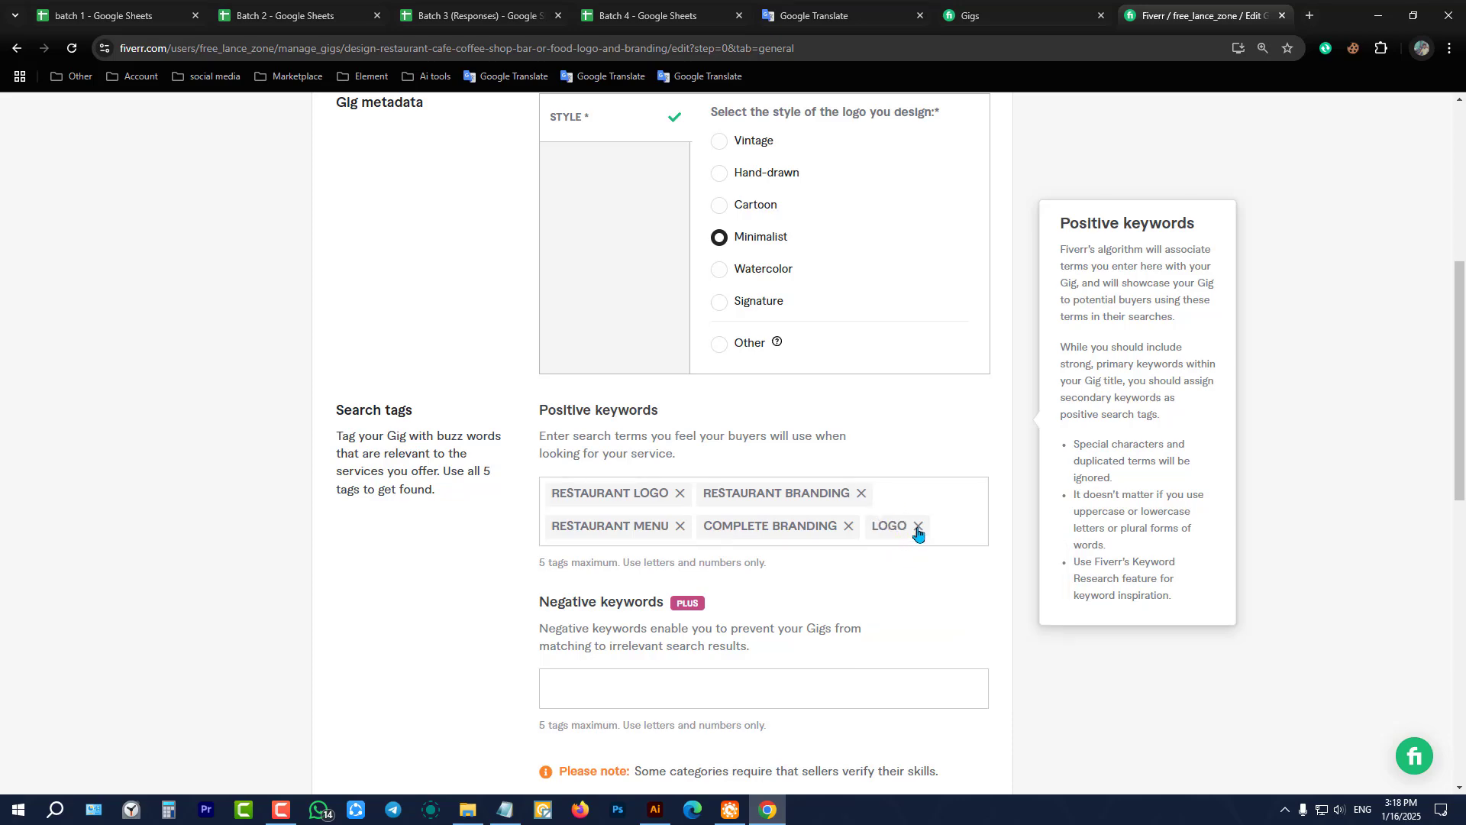
click(918, 527)
- Examine the Negative keywords section and look through the Growth & Marketing options, Analytics options and notifications
scroll(919, 530, down, 3)
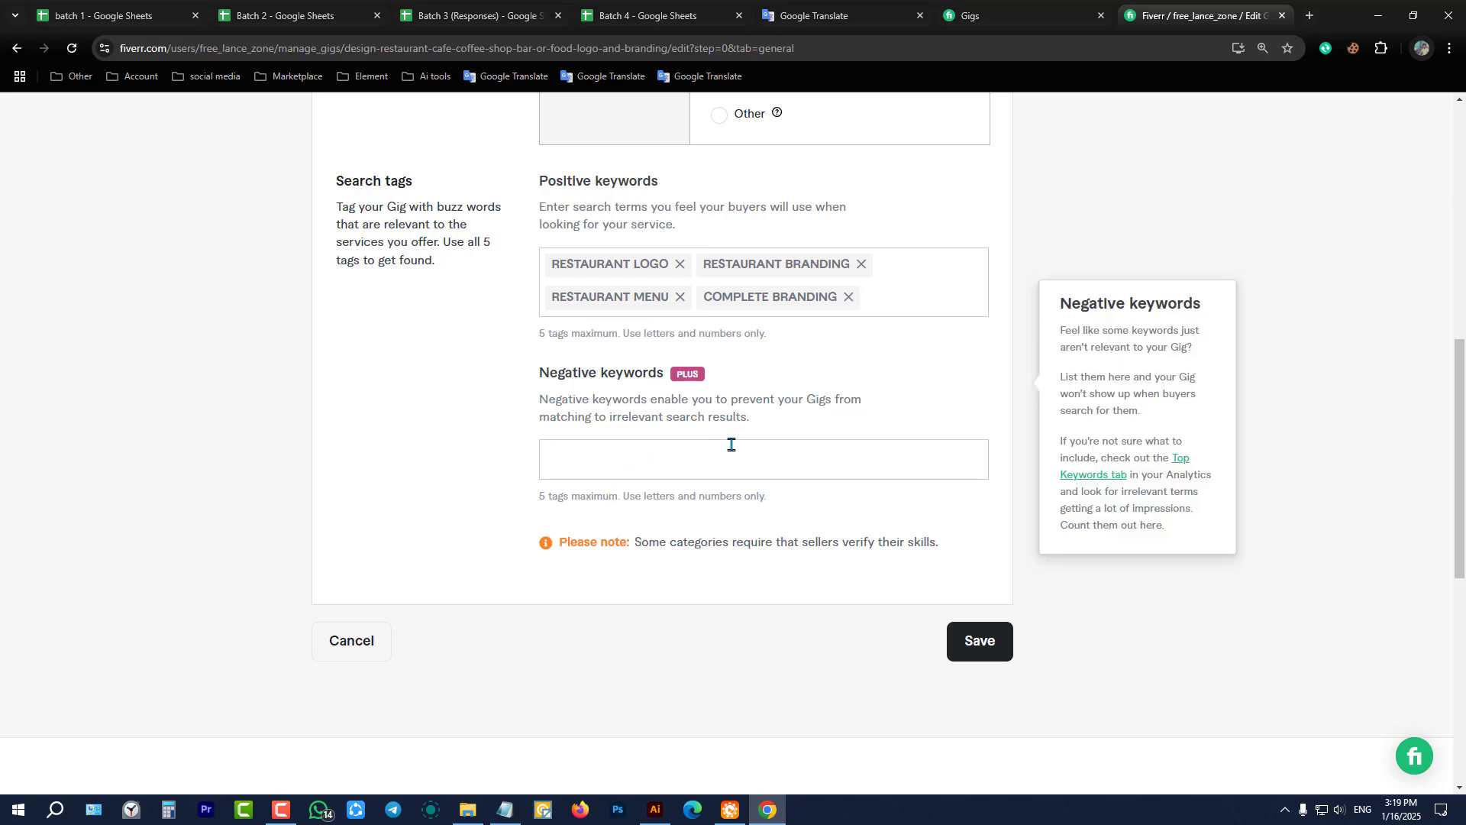
scroll(896, 459, up, 9)
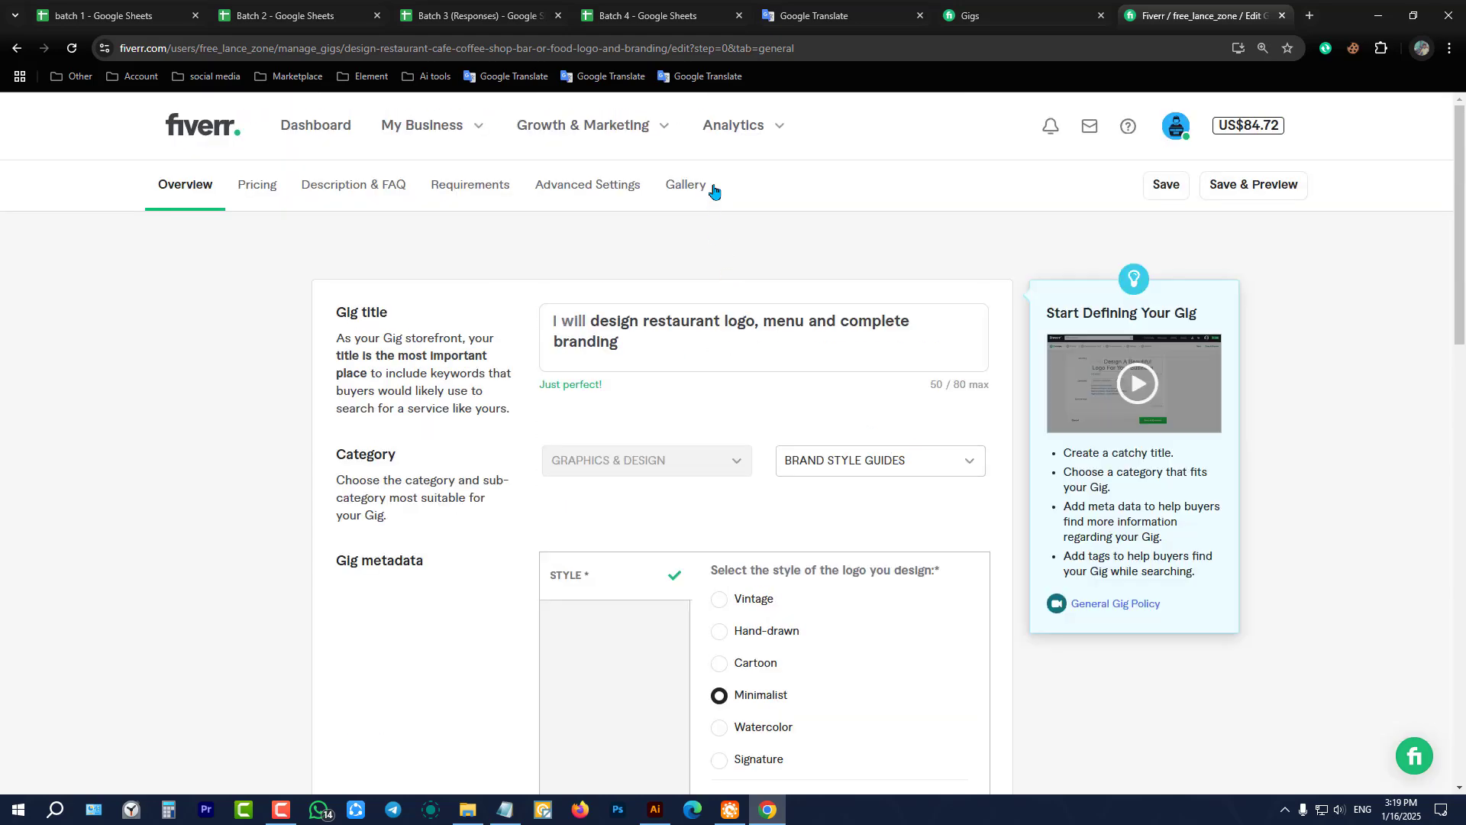
mouse_move(588, 122)
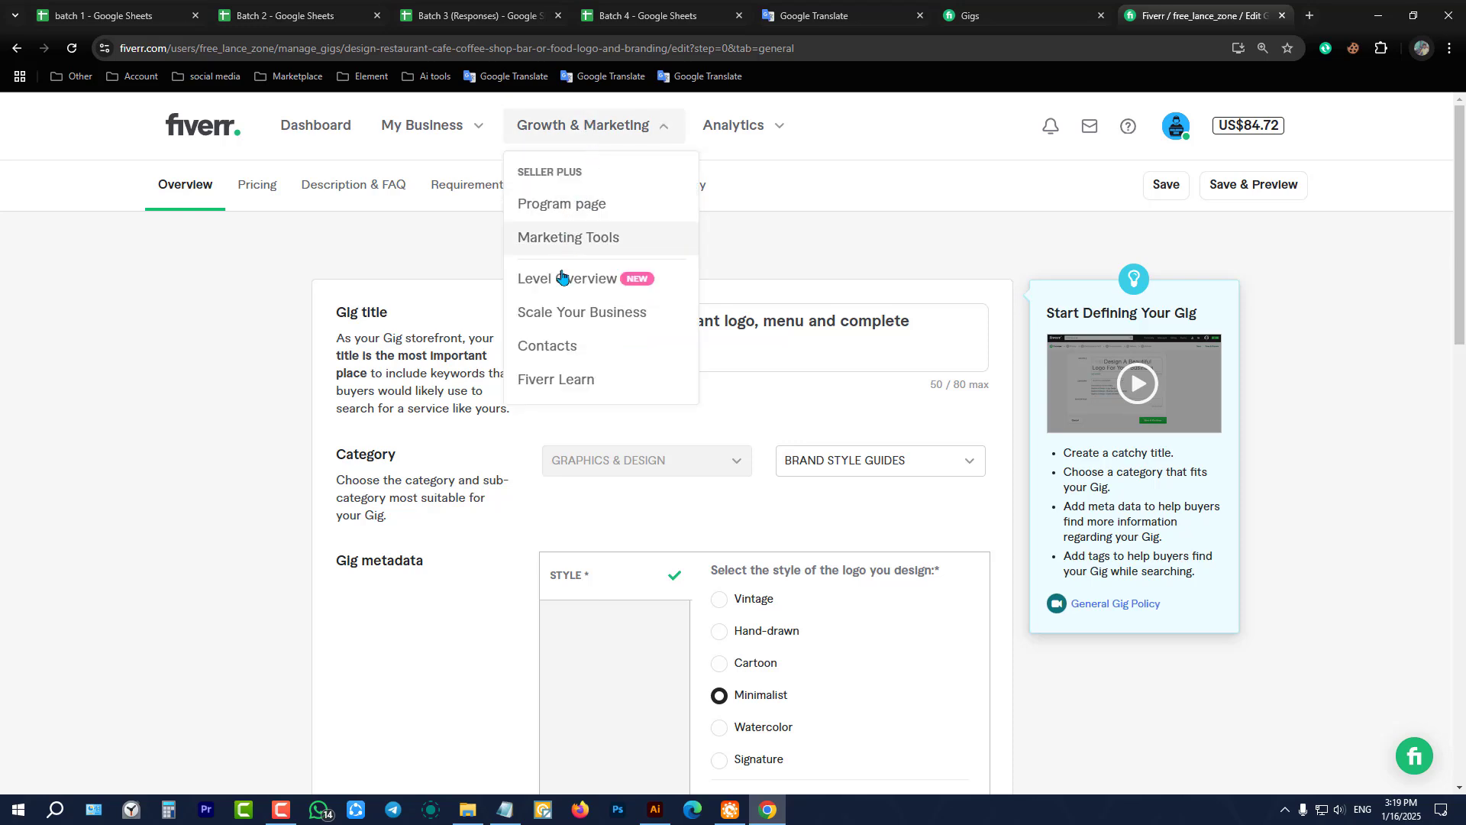
mouse_move(711, 131)
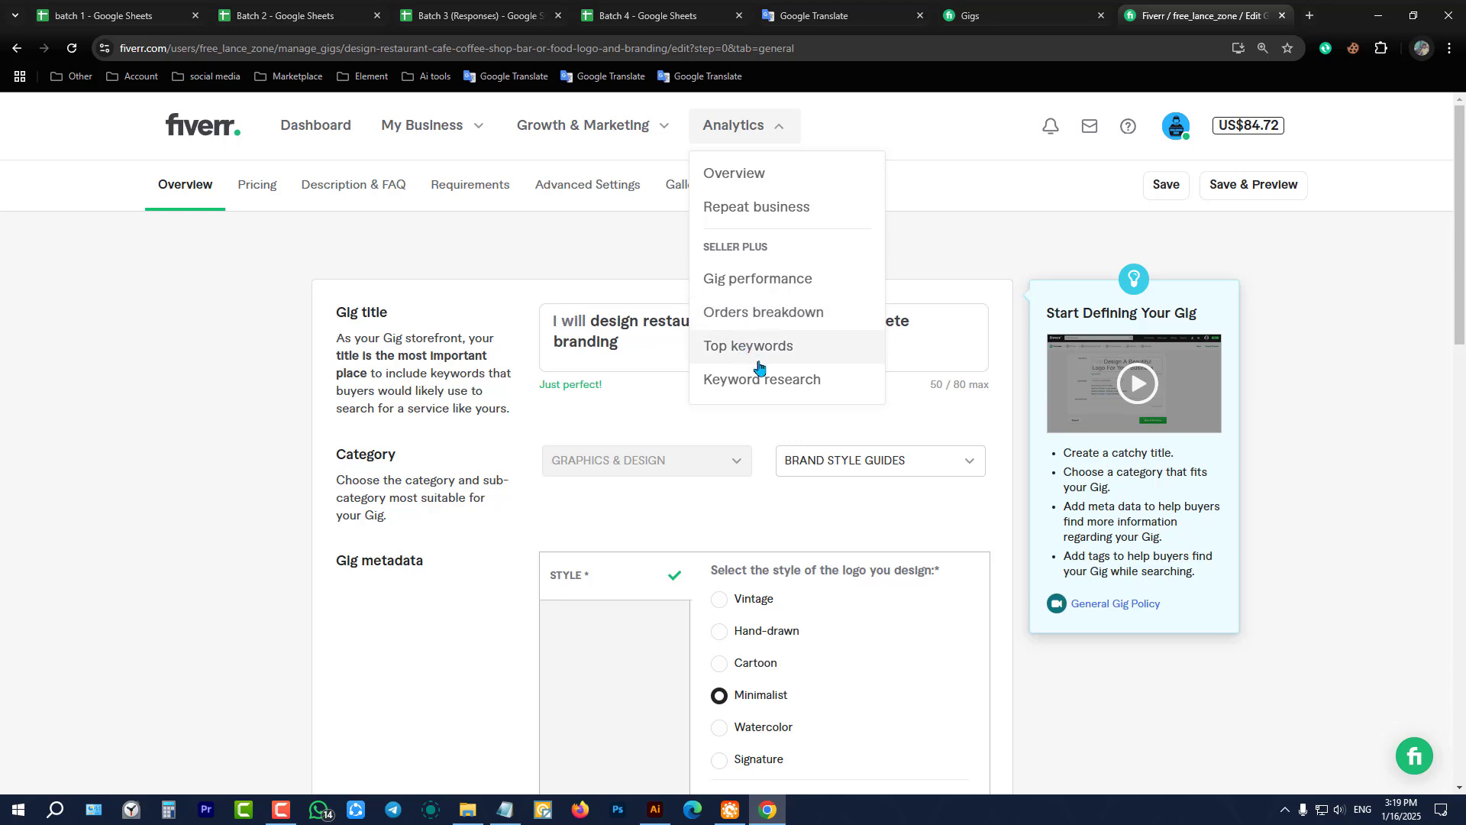
click(1051, 126)
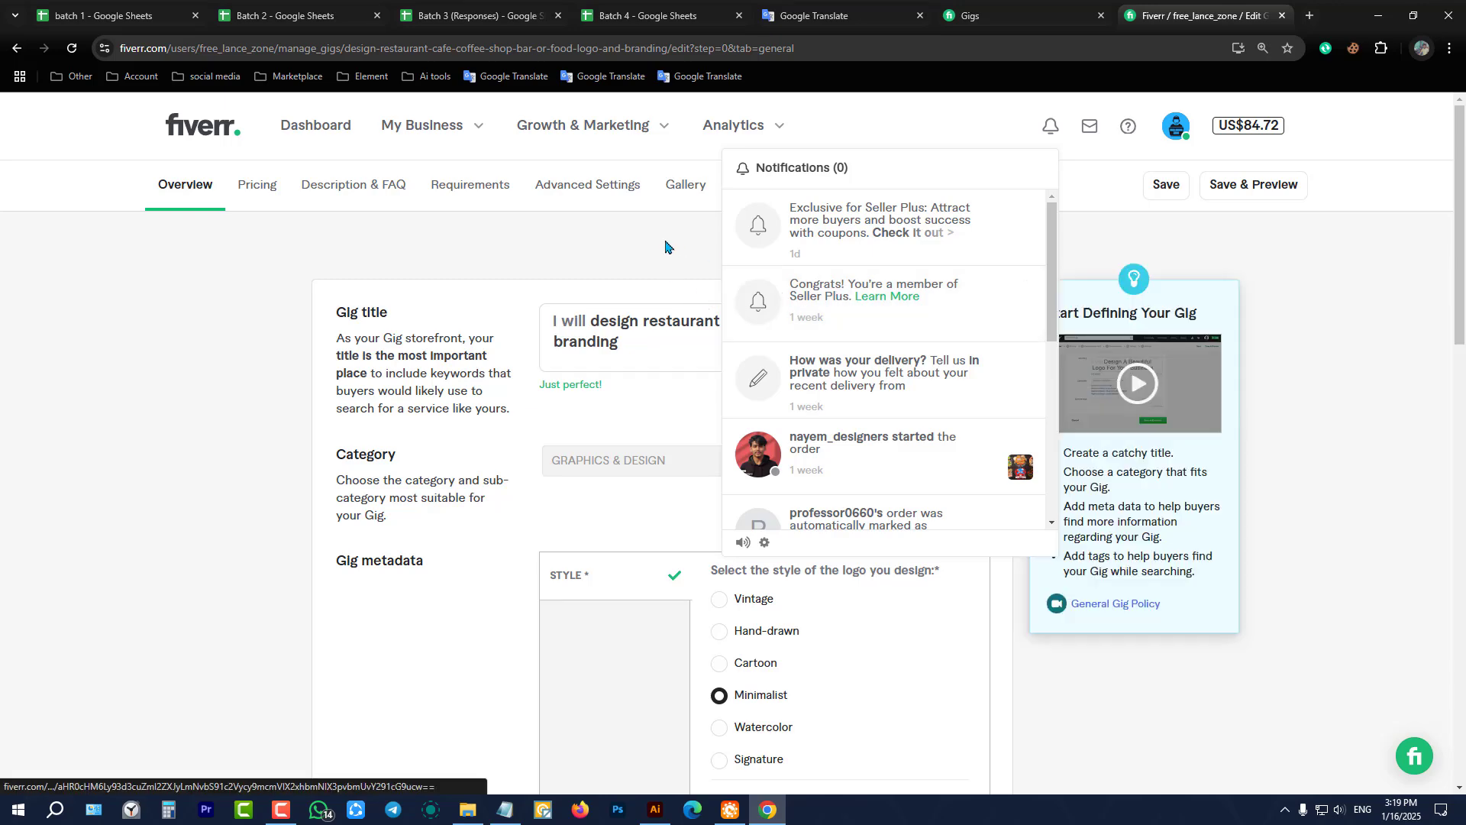
click(633, 243)
scroll(688, 377, down, 10)
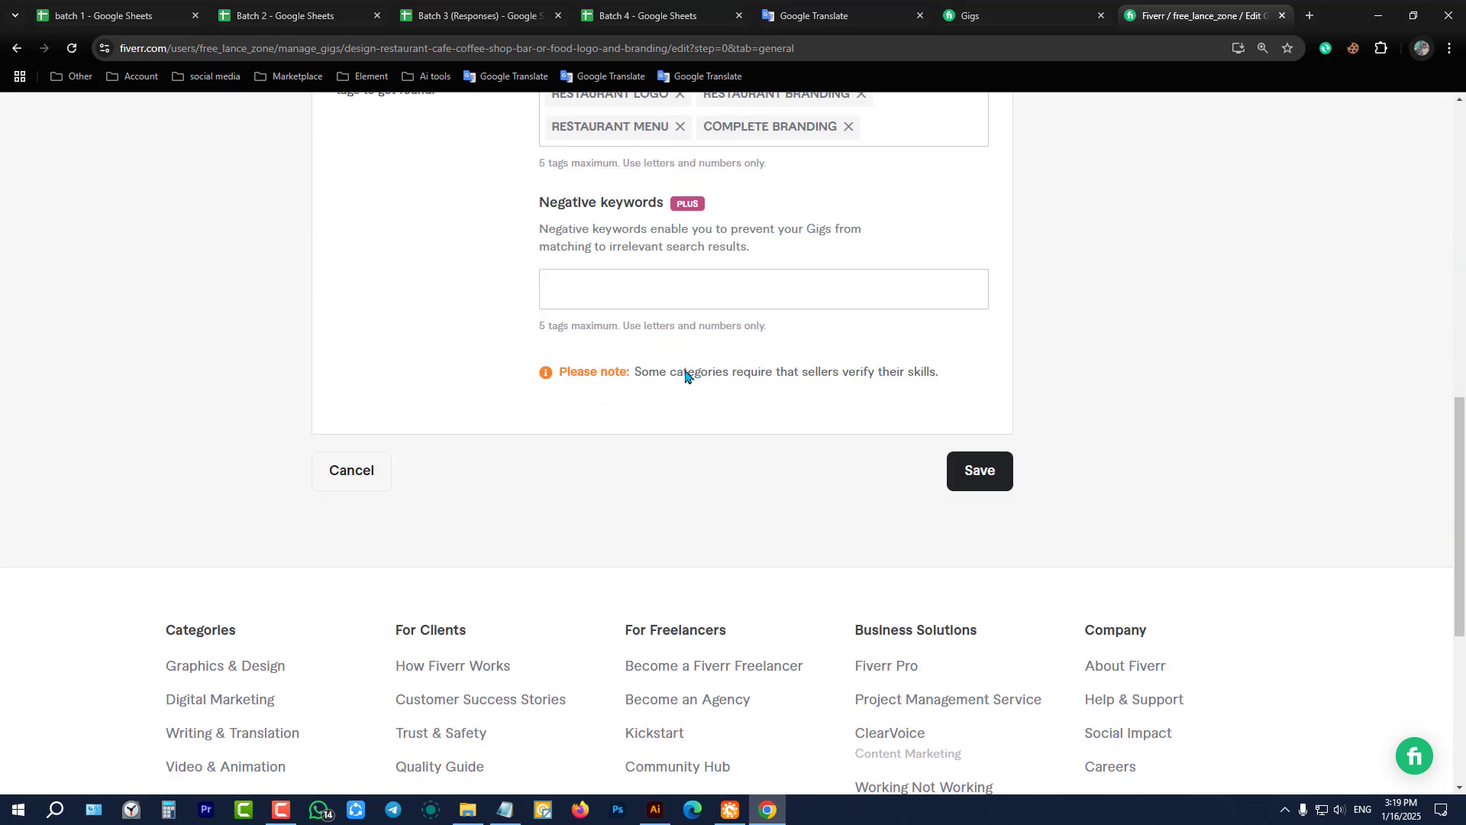
scroll(749, 400, up, 5)
scroll(654, 501, down, 3)
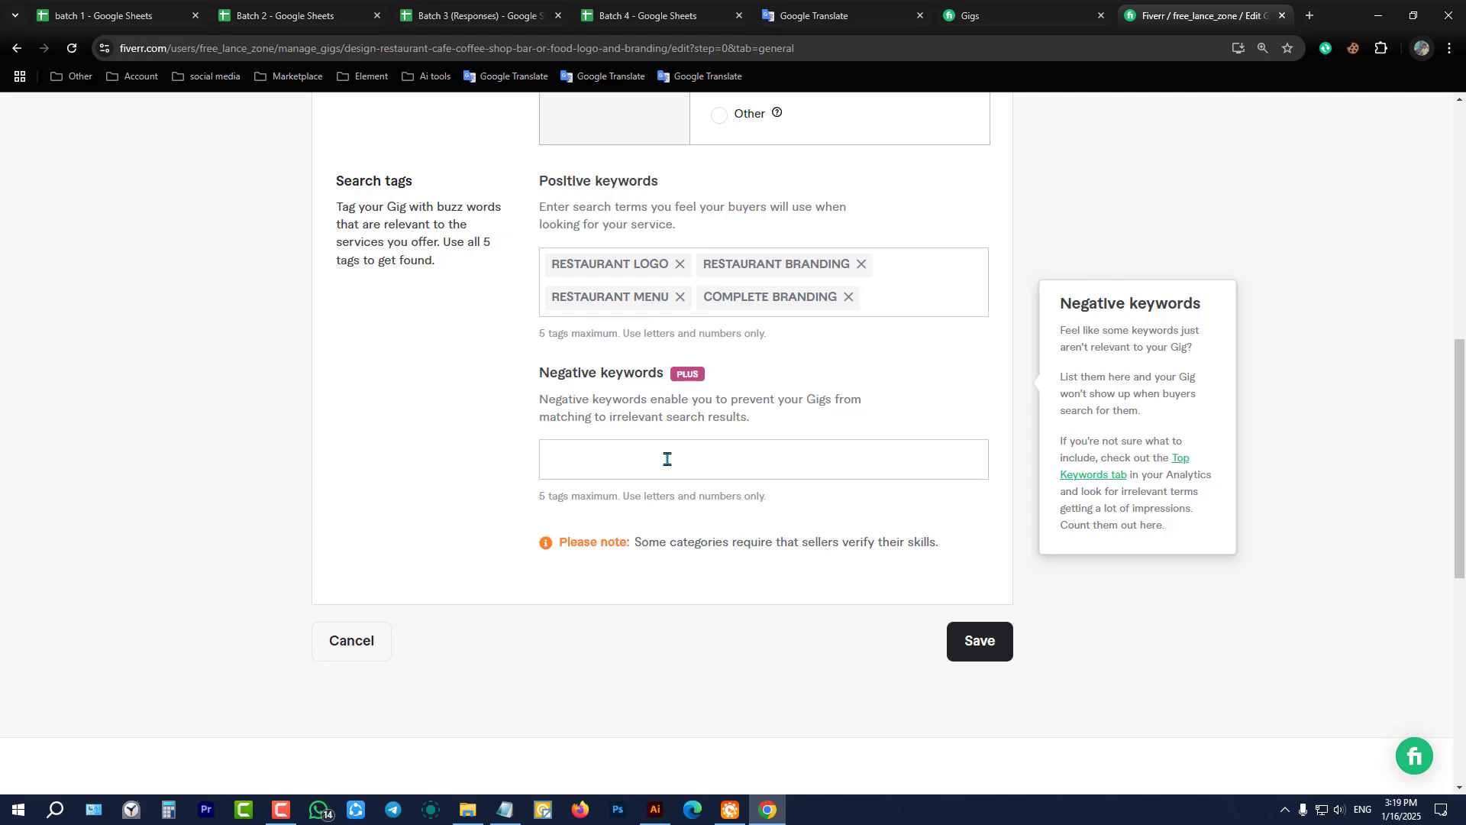
scroll(666, 458, up, 10)
- Open the gig's Pricing section and review the Offer packages setting, included features, revisions and prices of the three packages
click(254, 194)
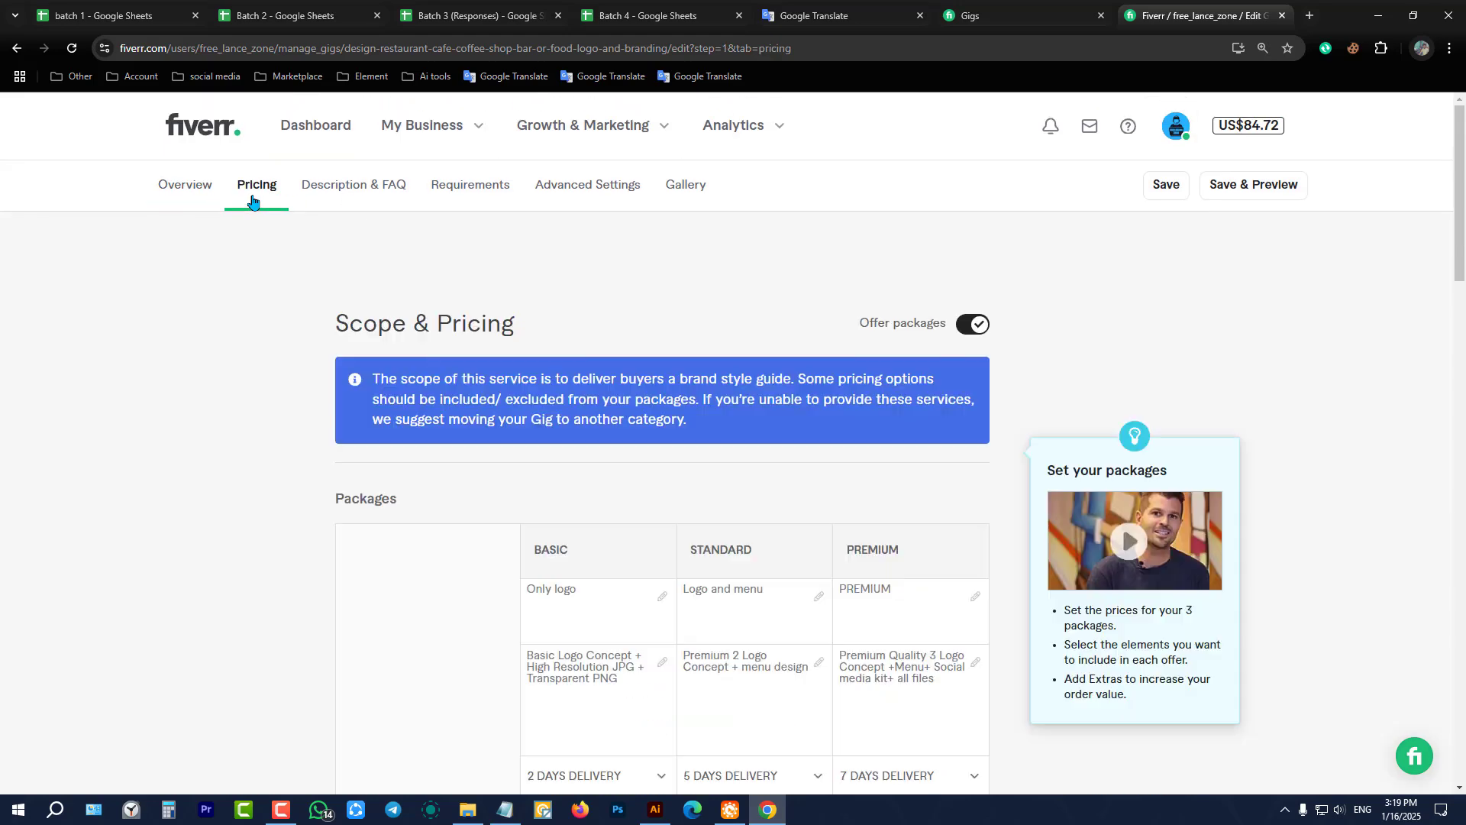
scroll(743, 245, down, 3)
scroll(726, 222, up, 3)
scroll(1097, 275, down, 3)
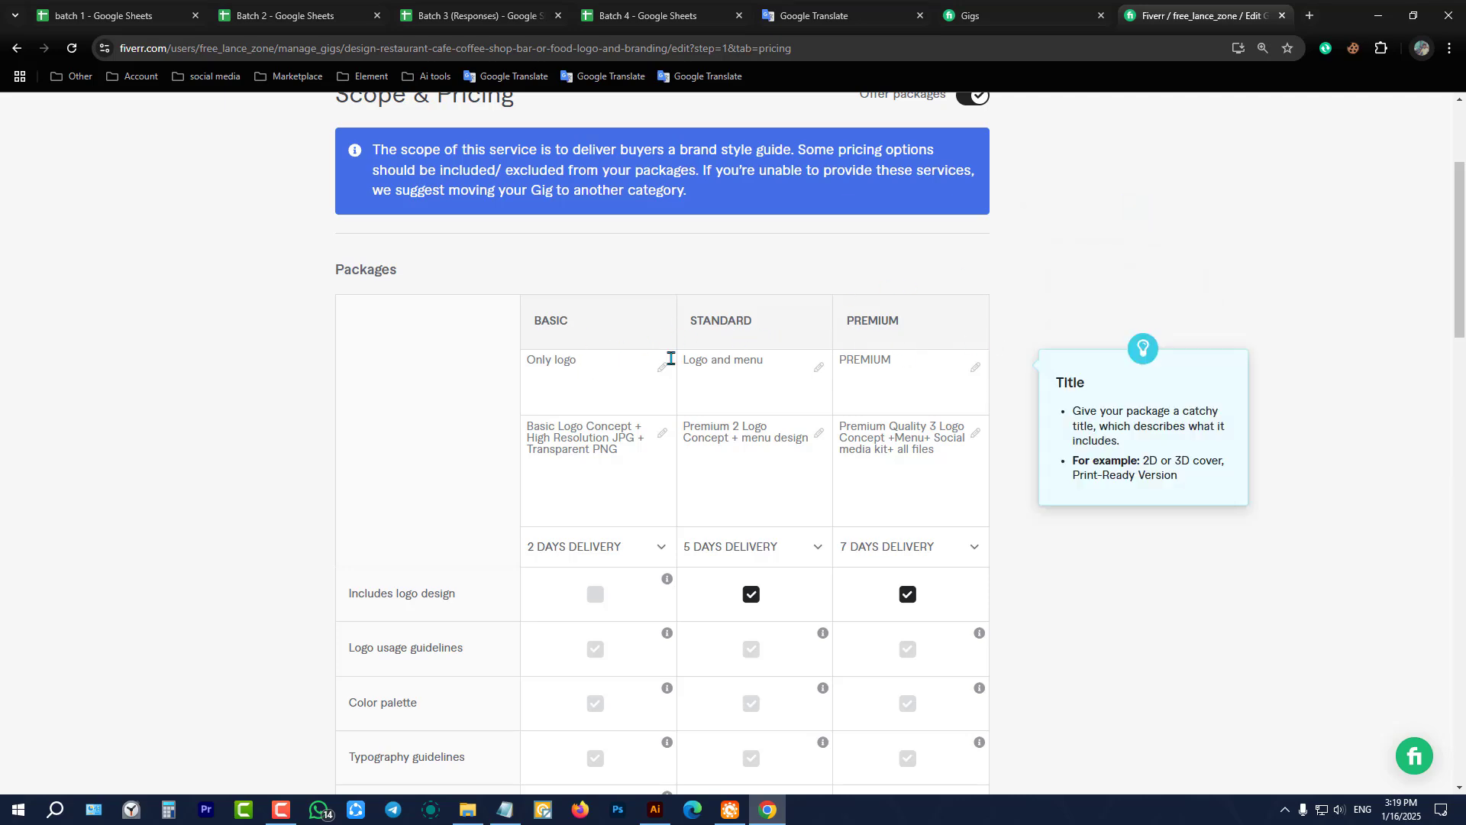
scroll(860, 448, up, 3)
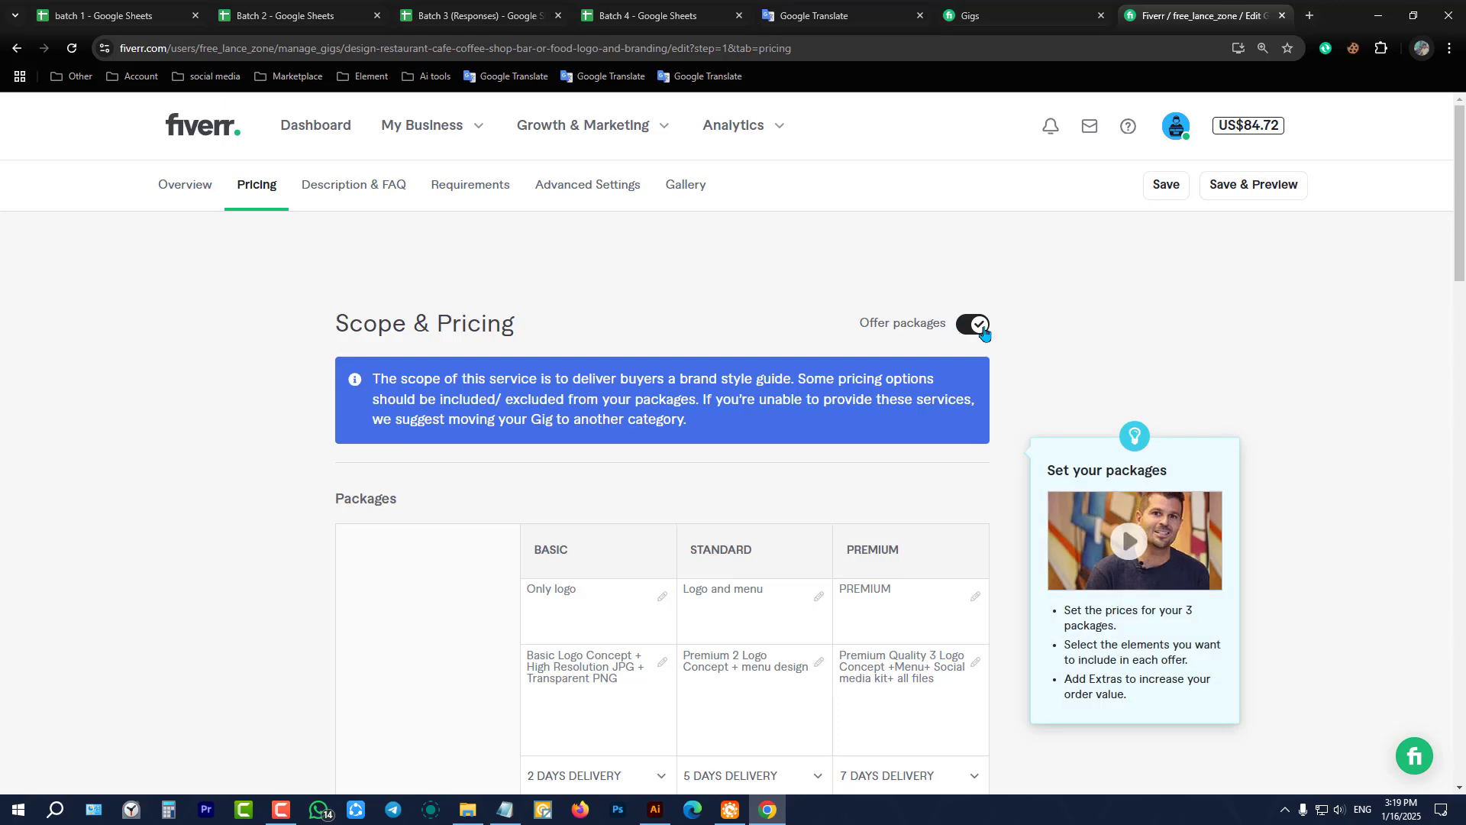
scroll(839, 419, down, 3)
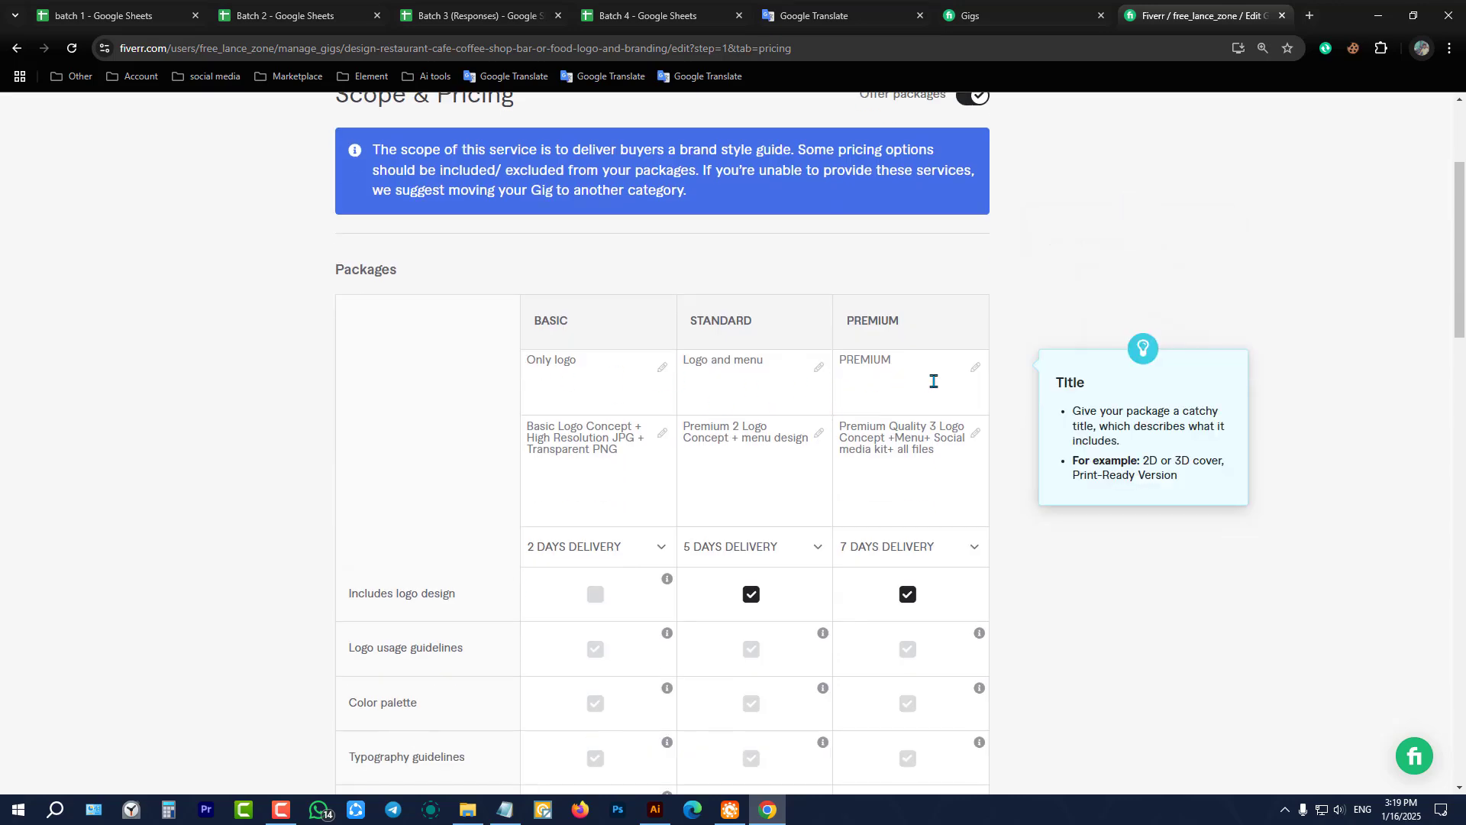
scroll(933, 380, down, 6)
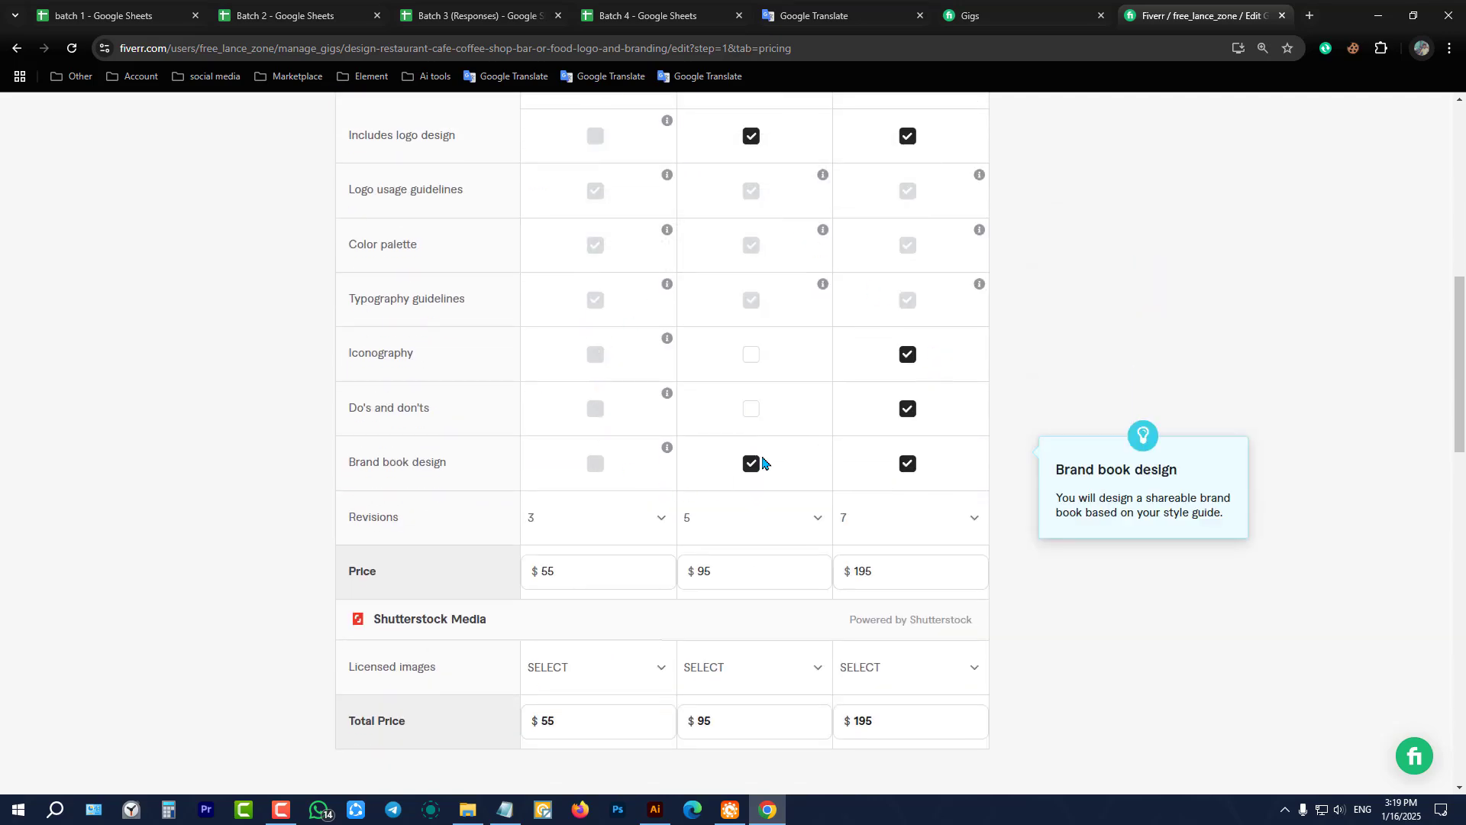
scroll(759, 461, up, 6)
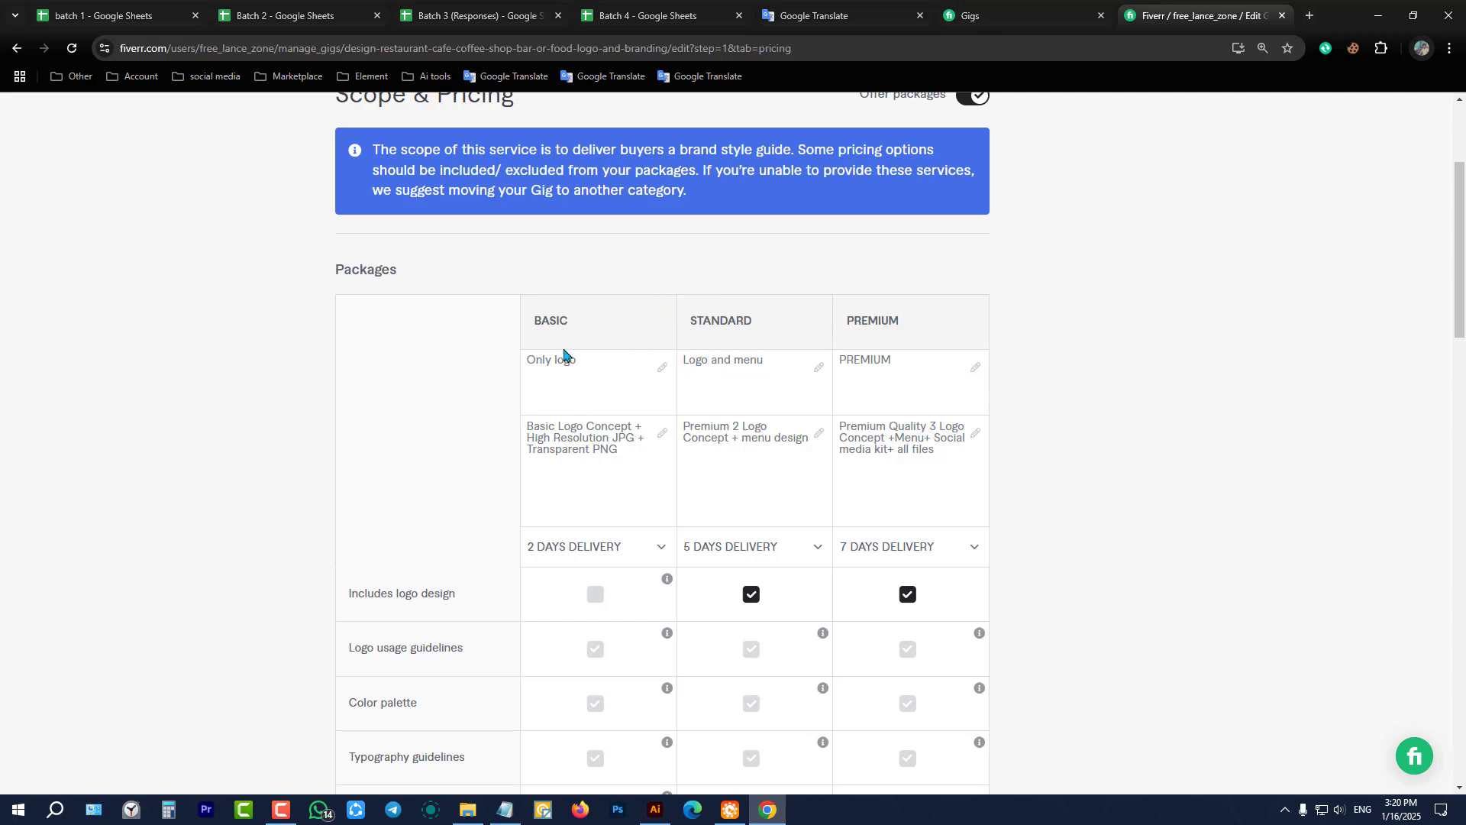
- Compare the Basic, Standard and Premium packages from their titles down to their revisions and total prices
drag(583, 322, 534, 320)
click(590, 368)
scroll(592, 407, down, 10)
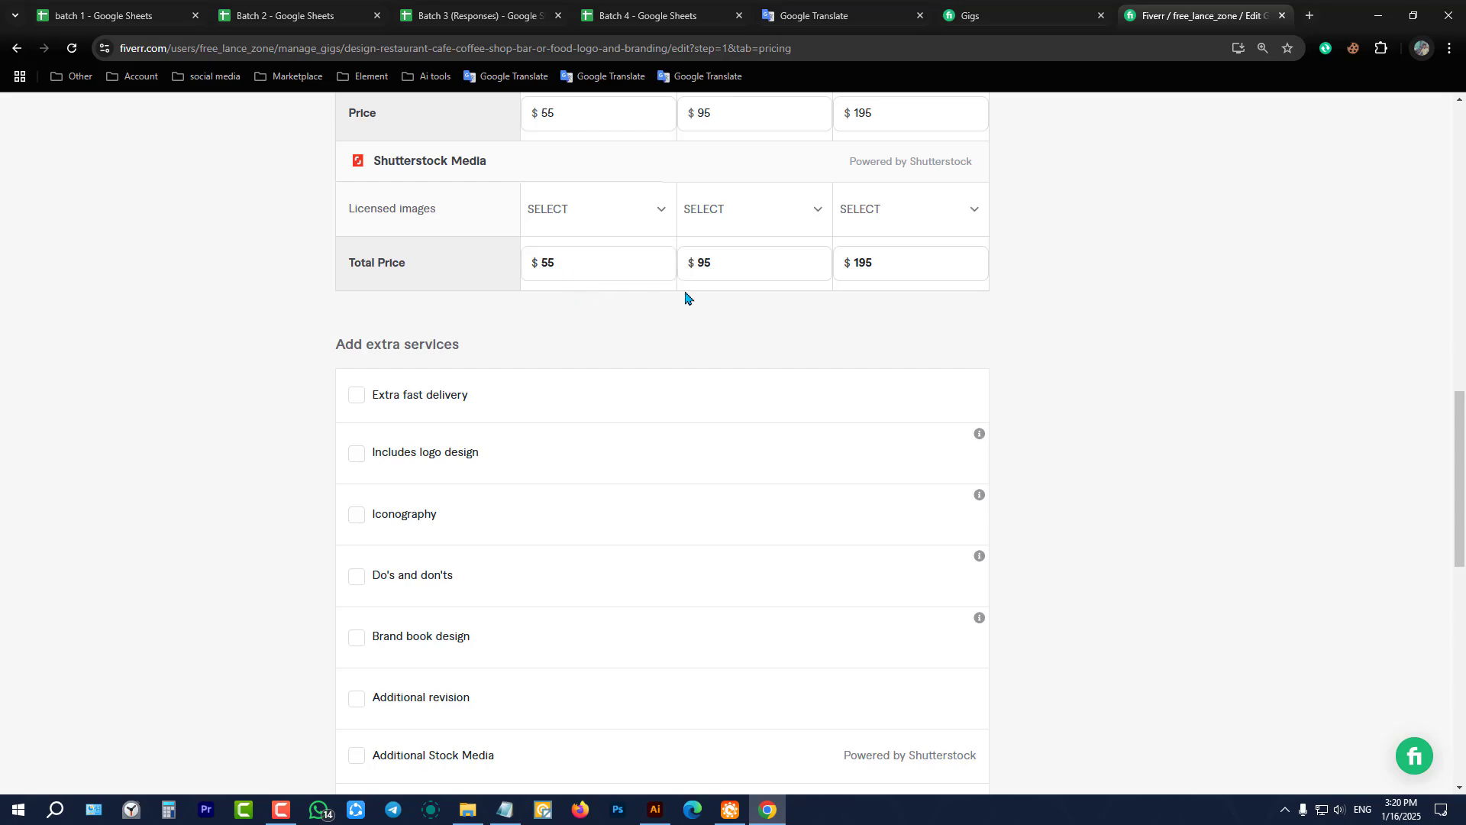
scroll(688, 297, up, 10)
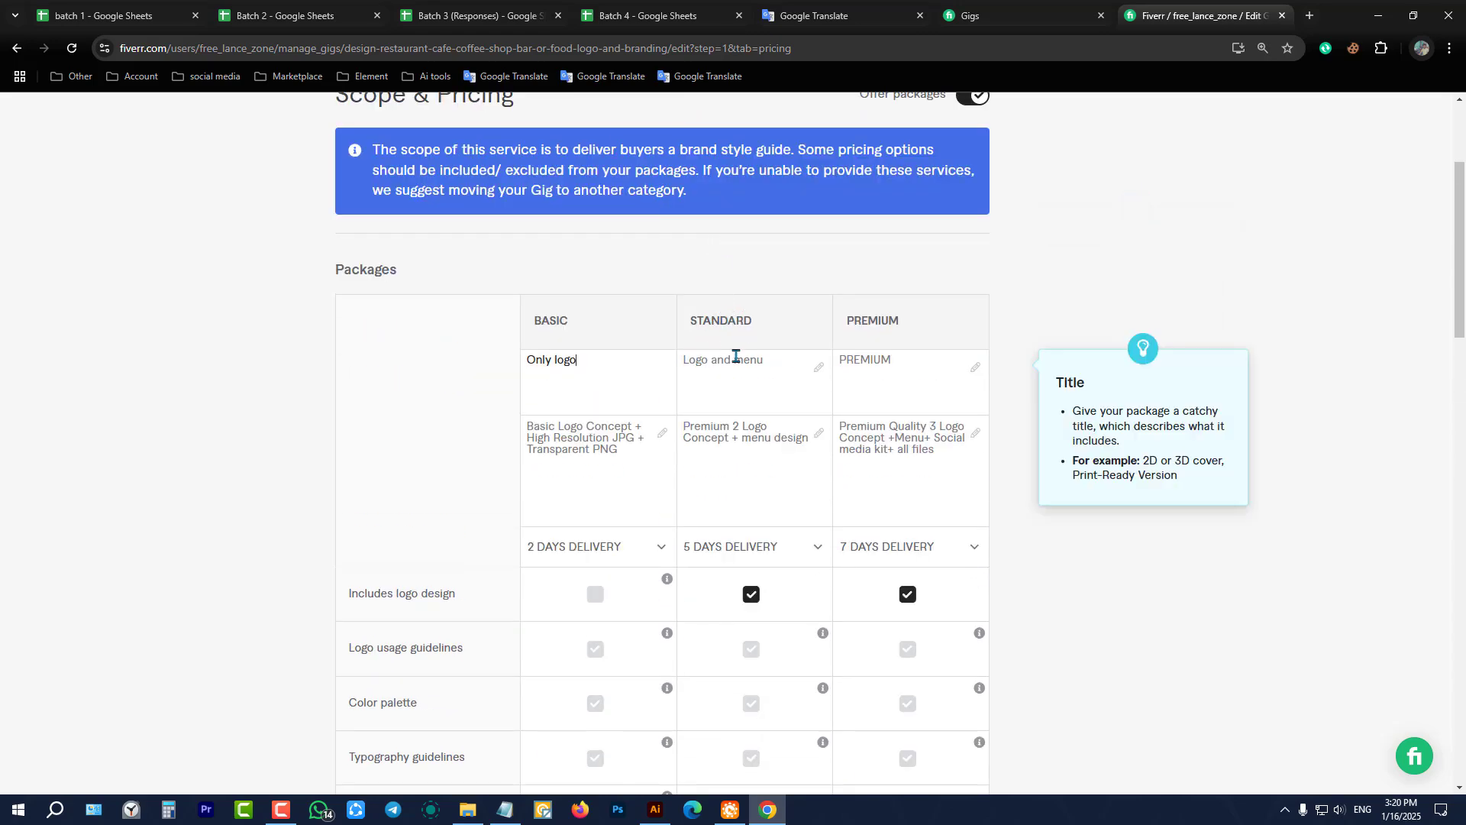
scroll(764, 358, down, 12)
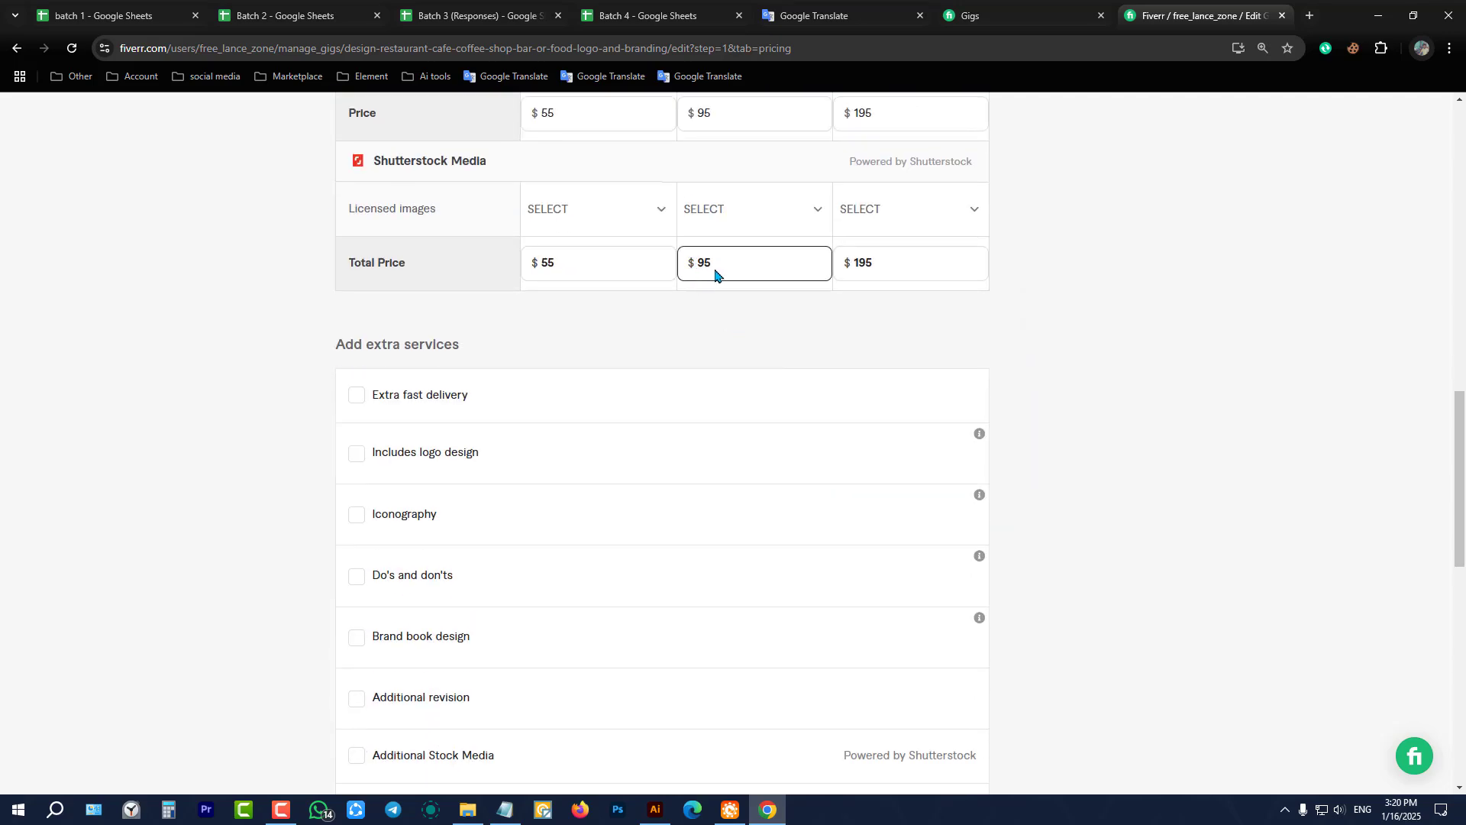
scroll(716, 273, up, 10)
scroll(893, 328, down, 8)
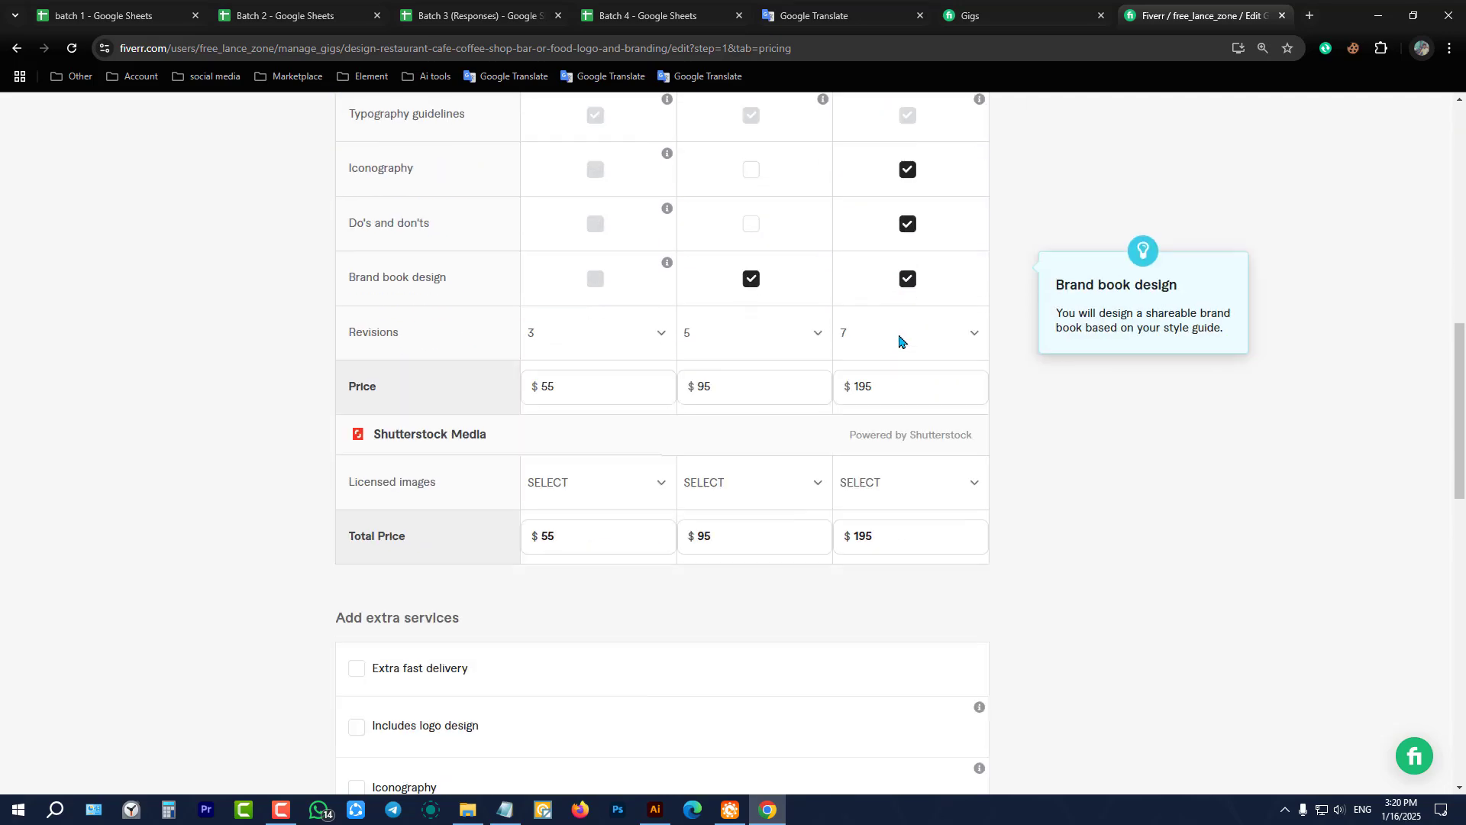
click(876, 347)
scroll(888, 352, up, 12)
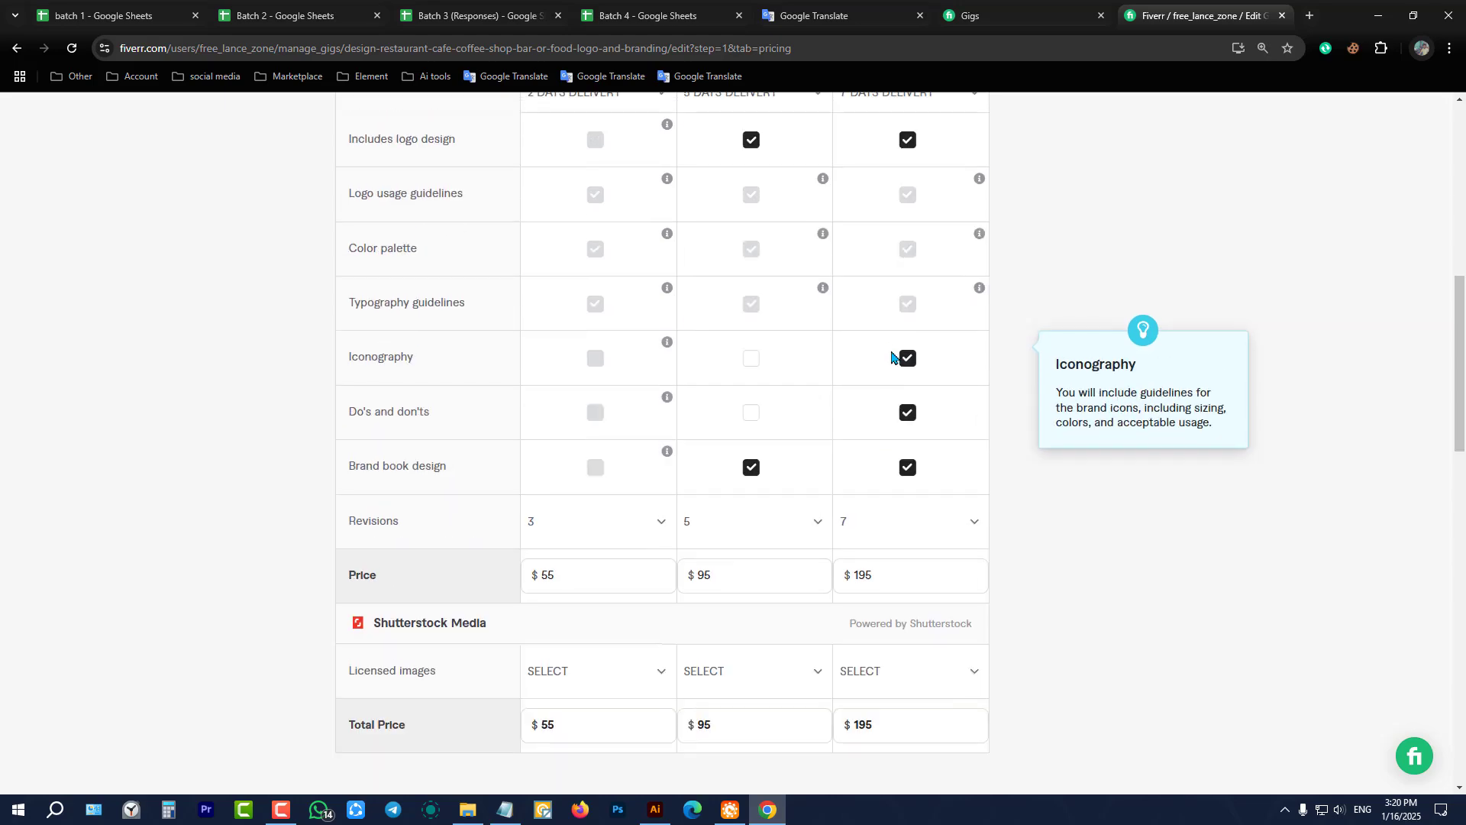
- Examine the Basic package's description in the Packages table
scroll(886, 412, down, 3)
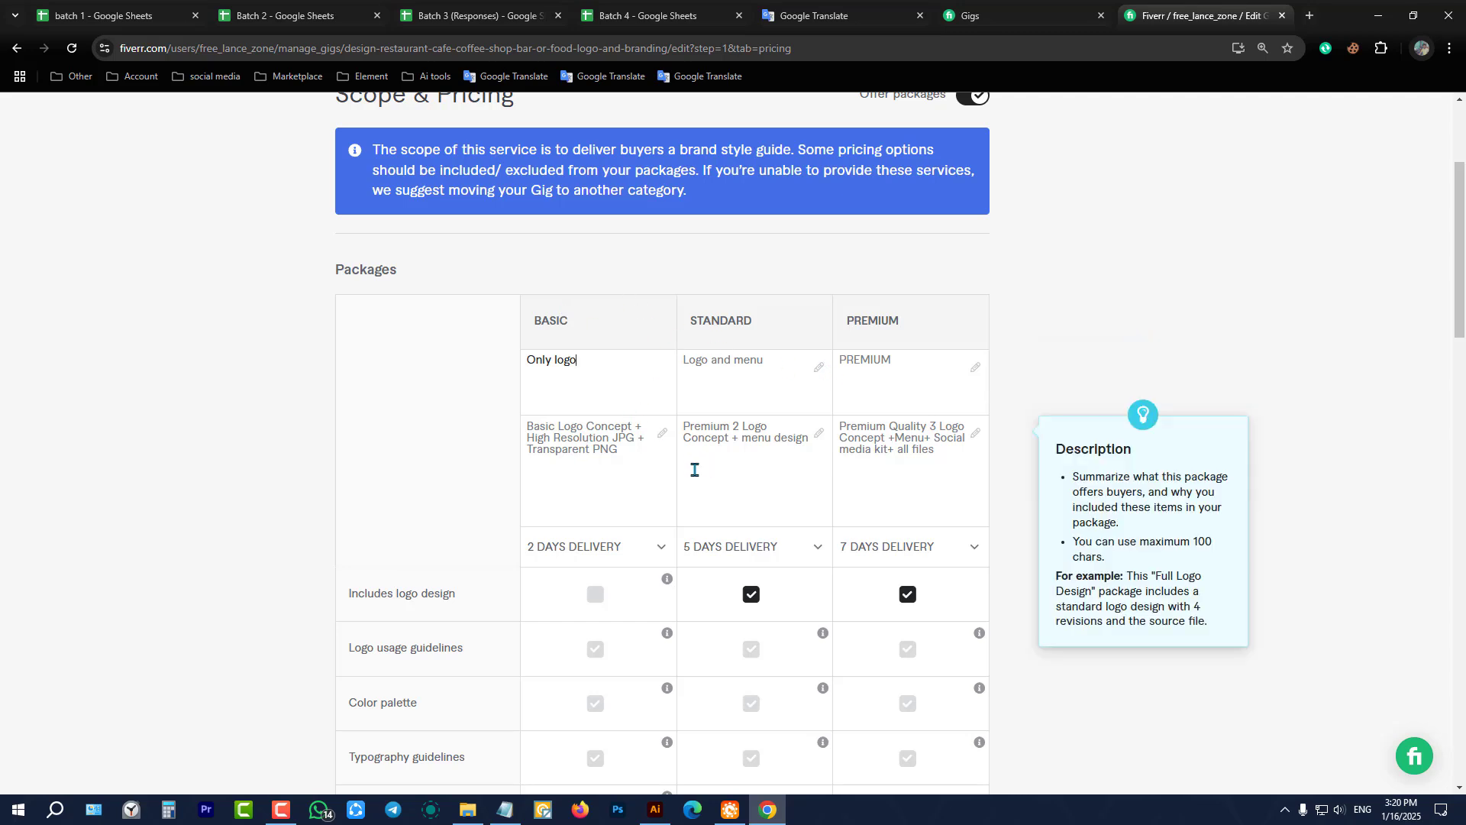
click(612, 468)
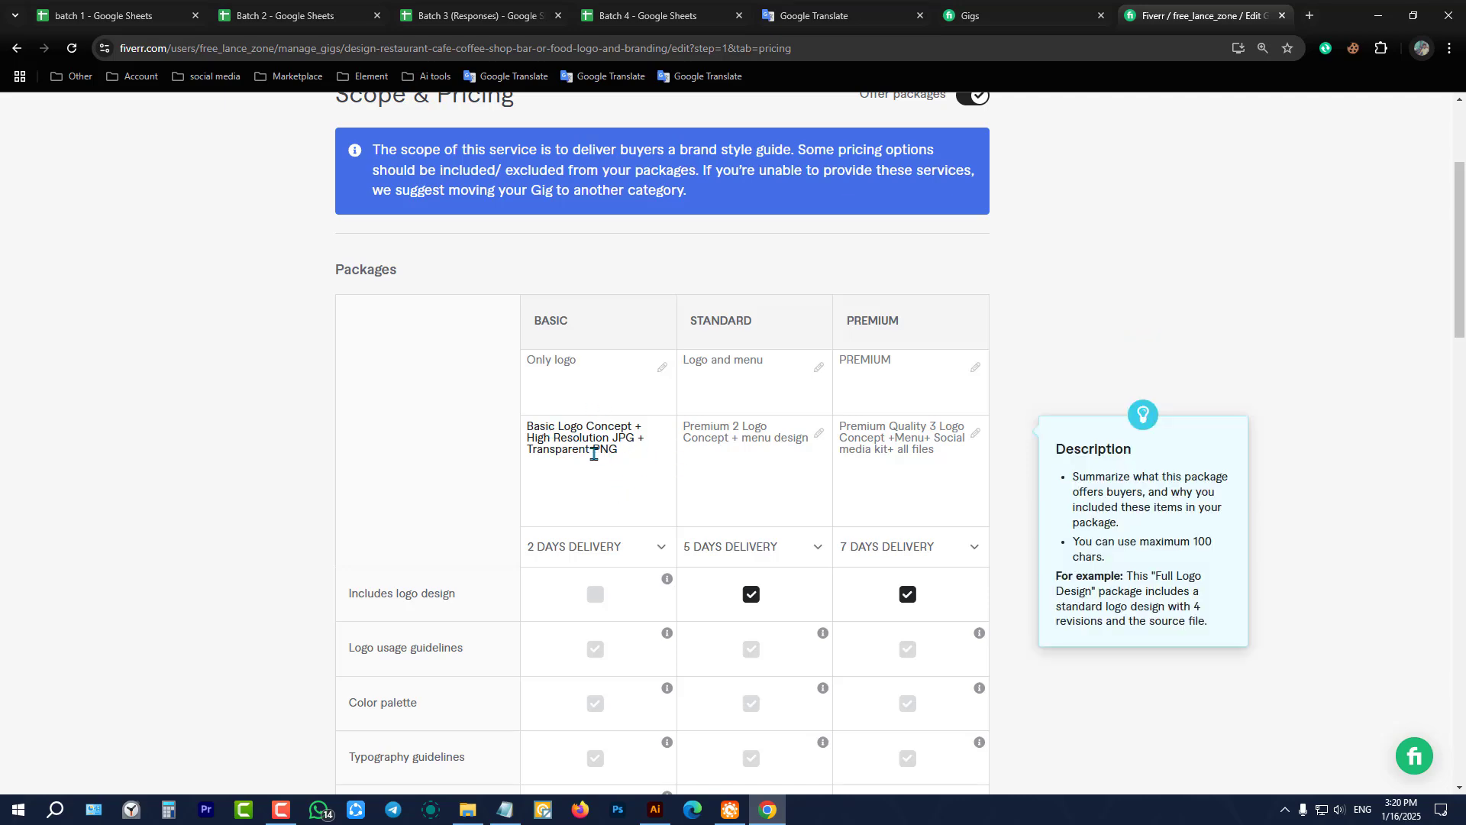
scroll(642, 468, down, 3)
scroll(609, 404, up, 3)
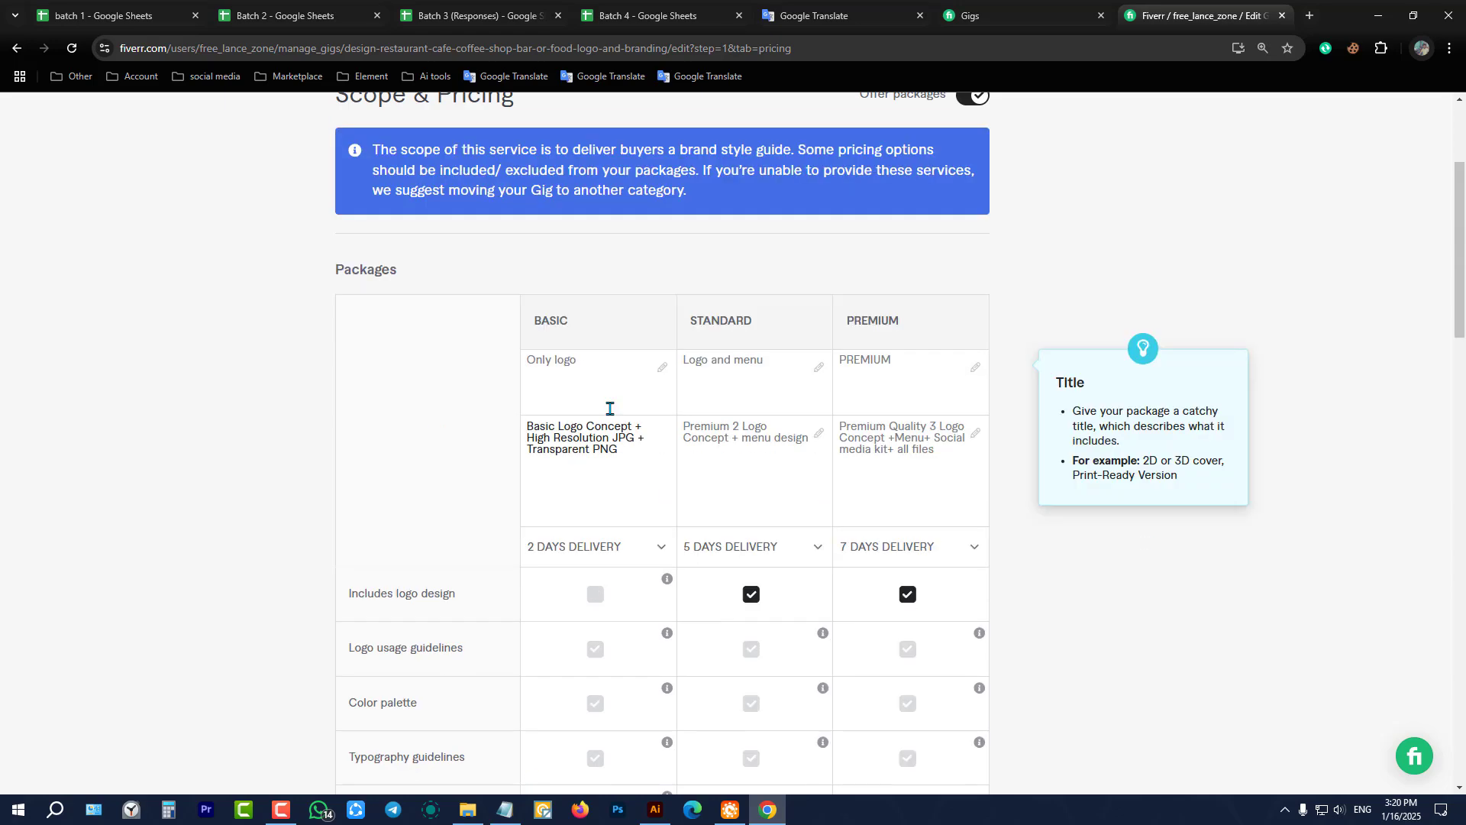
- Compare the descriptions and delivery times of the Basic, Standard and Premium packages
scroll(609, 409, down, 3)
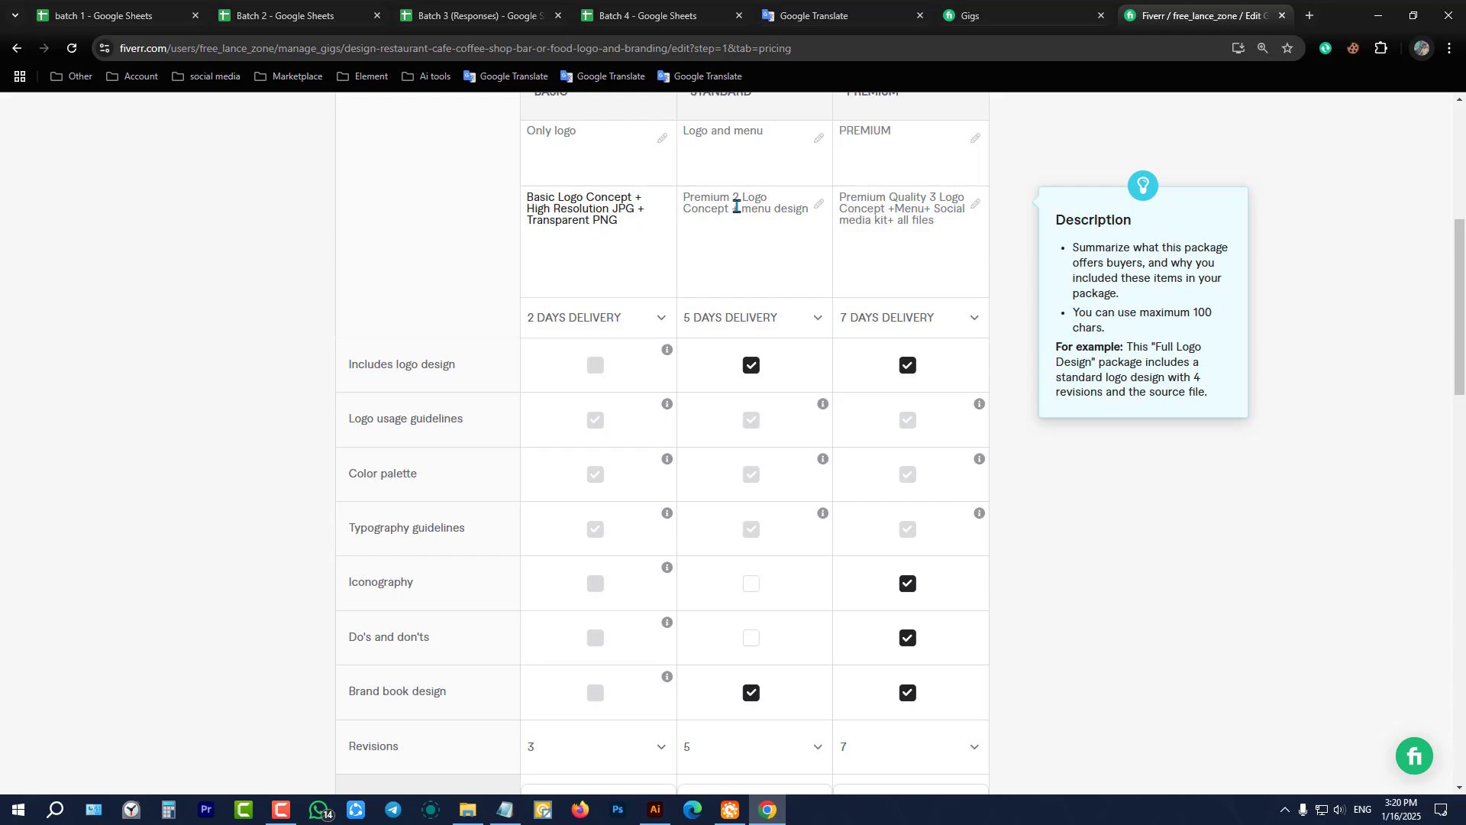
scroll(737, 206, up, 3)
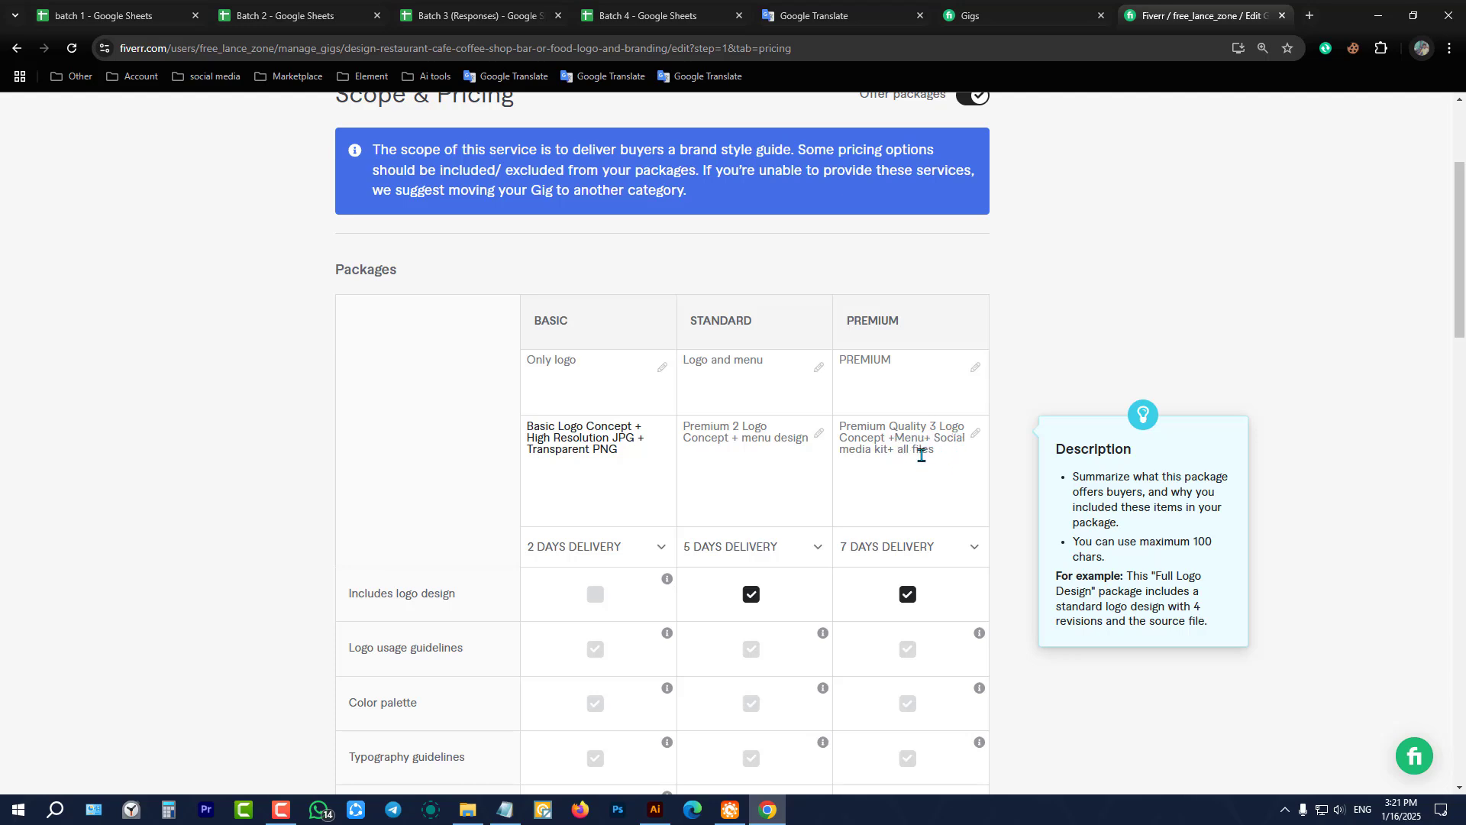
scroll(877, 492, down, 3)
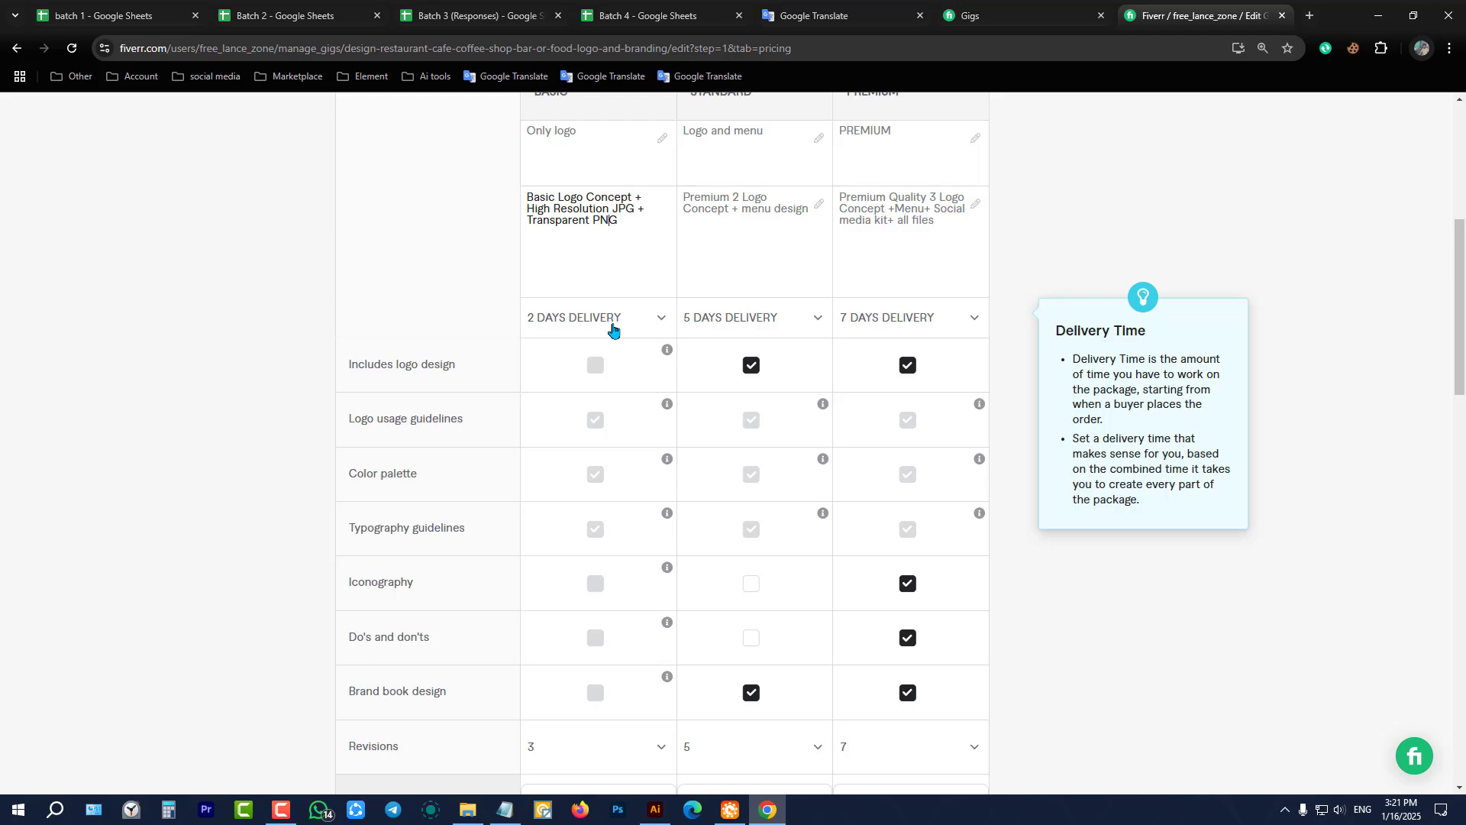
scroll(785, 313, up, 3)
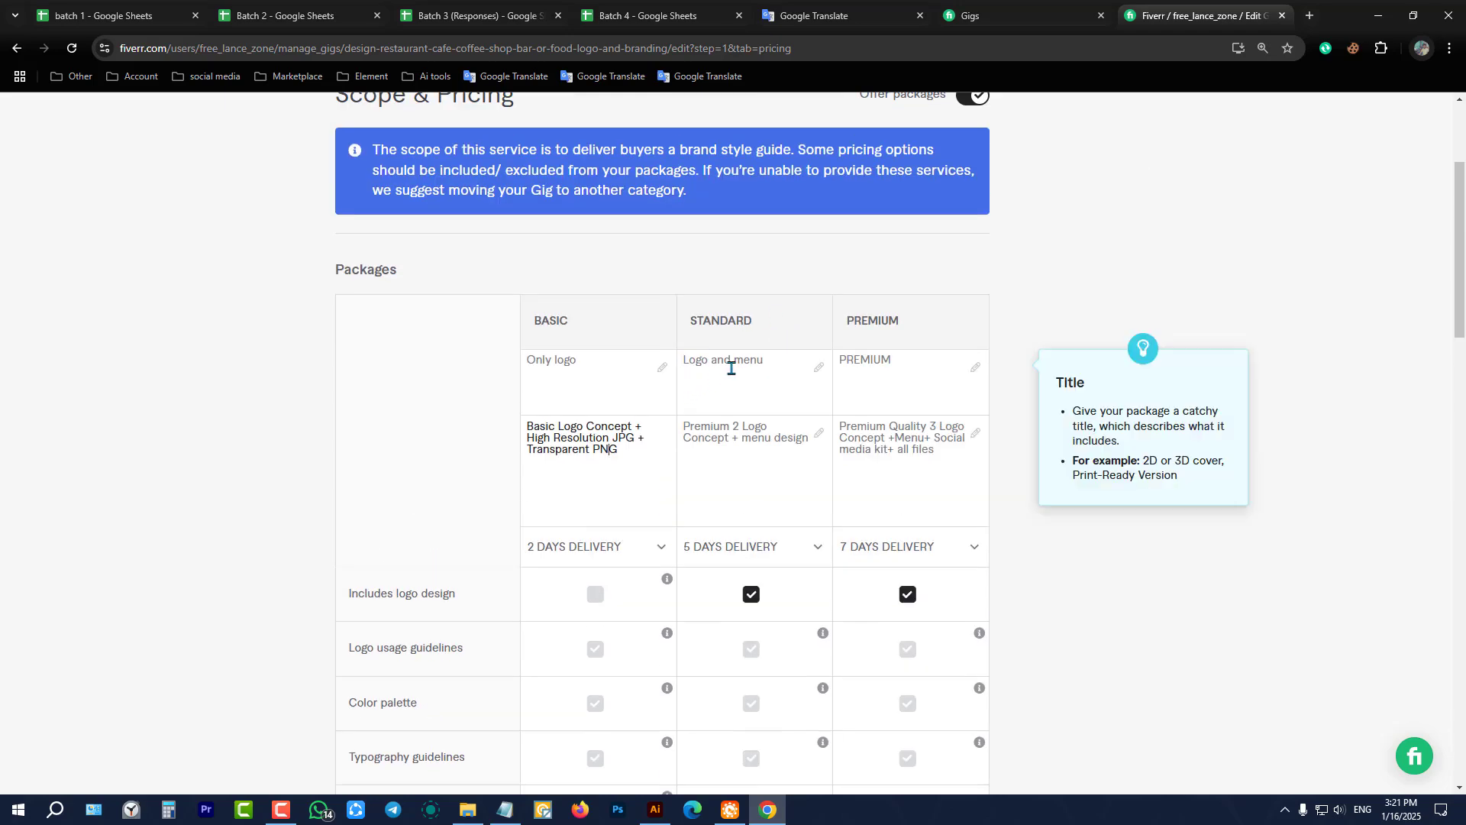
scroll(726, 428, down, 3)
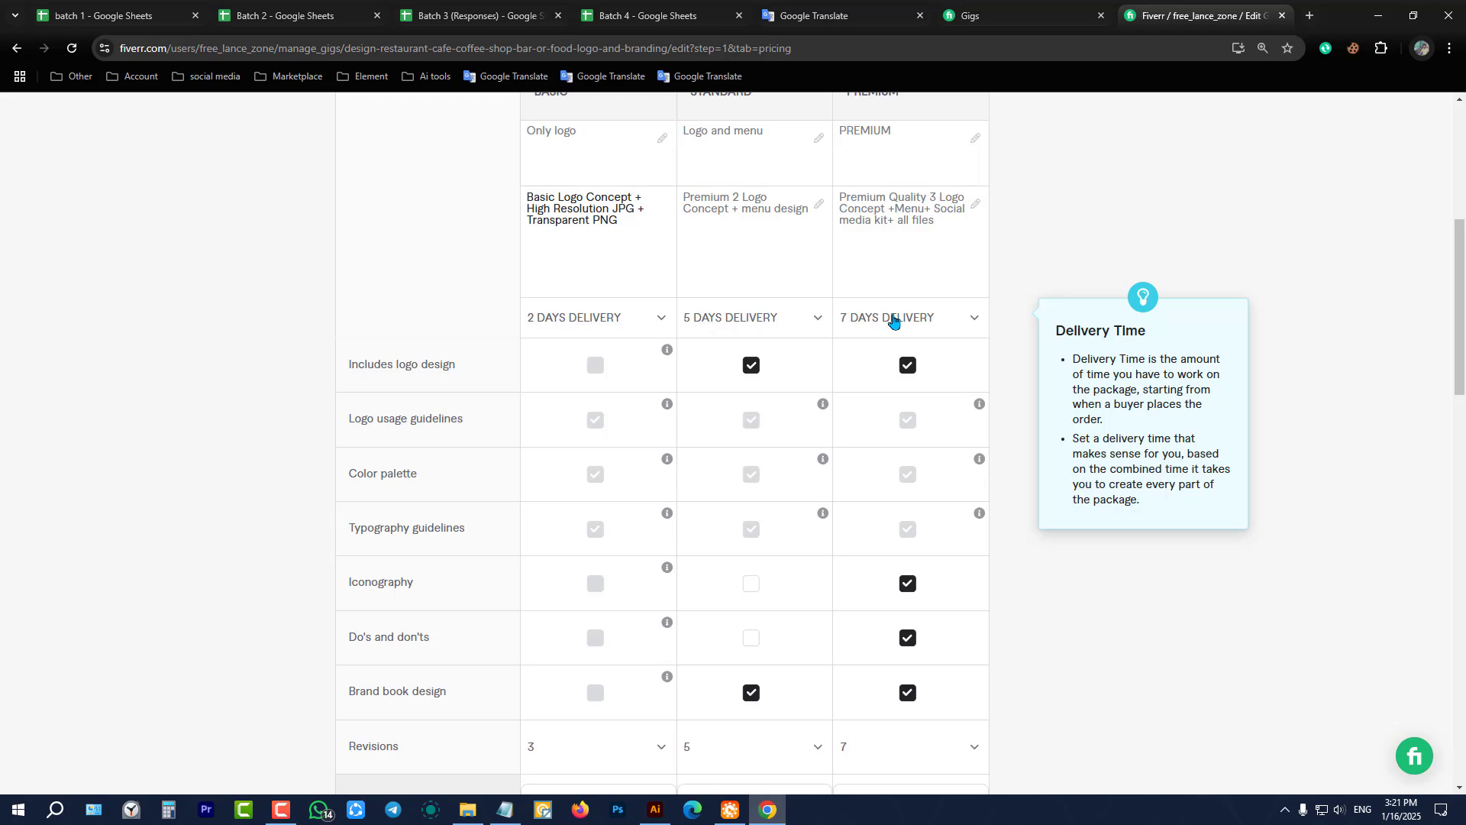
scroll(875, 338, down, 3)
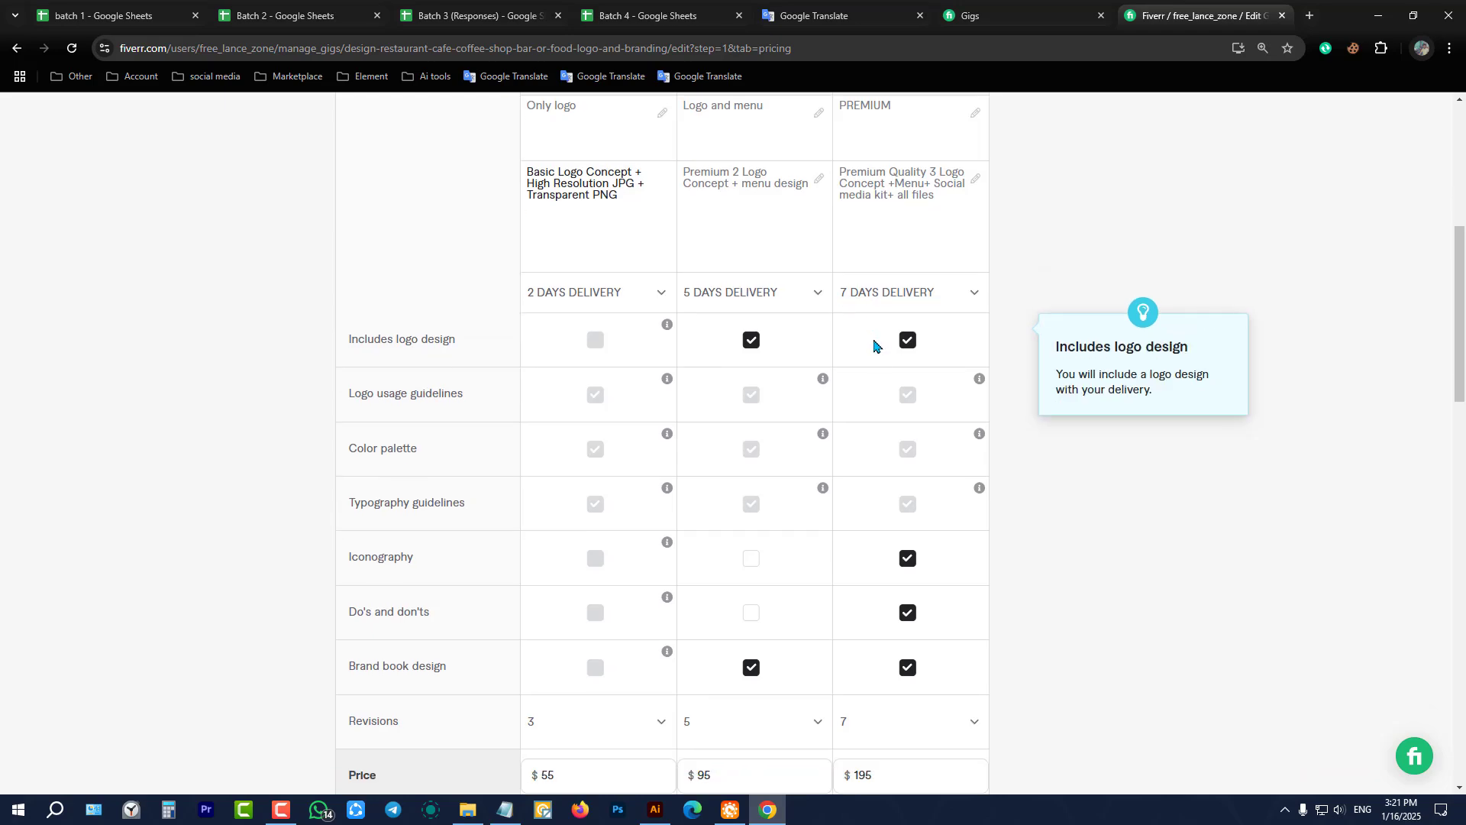
scroll(750, 361, up, 3)
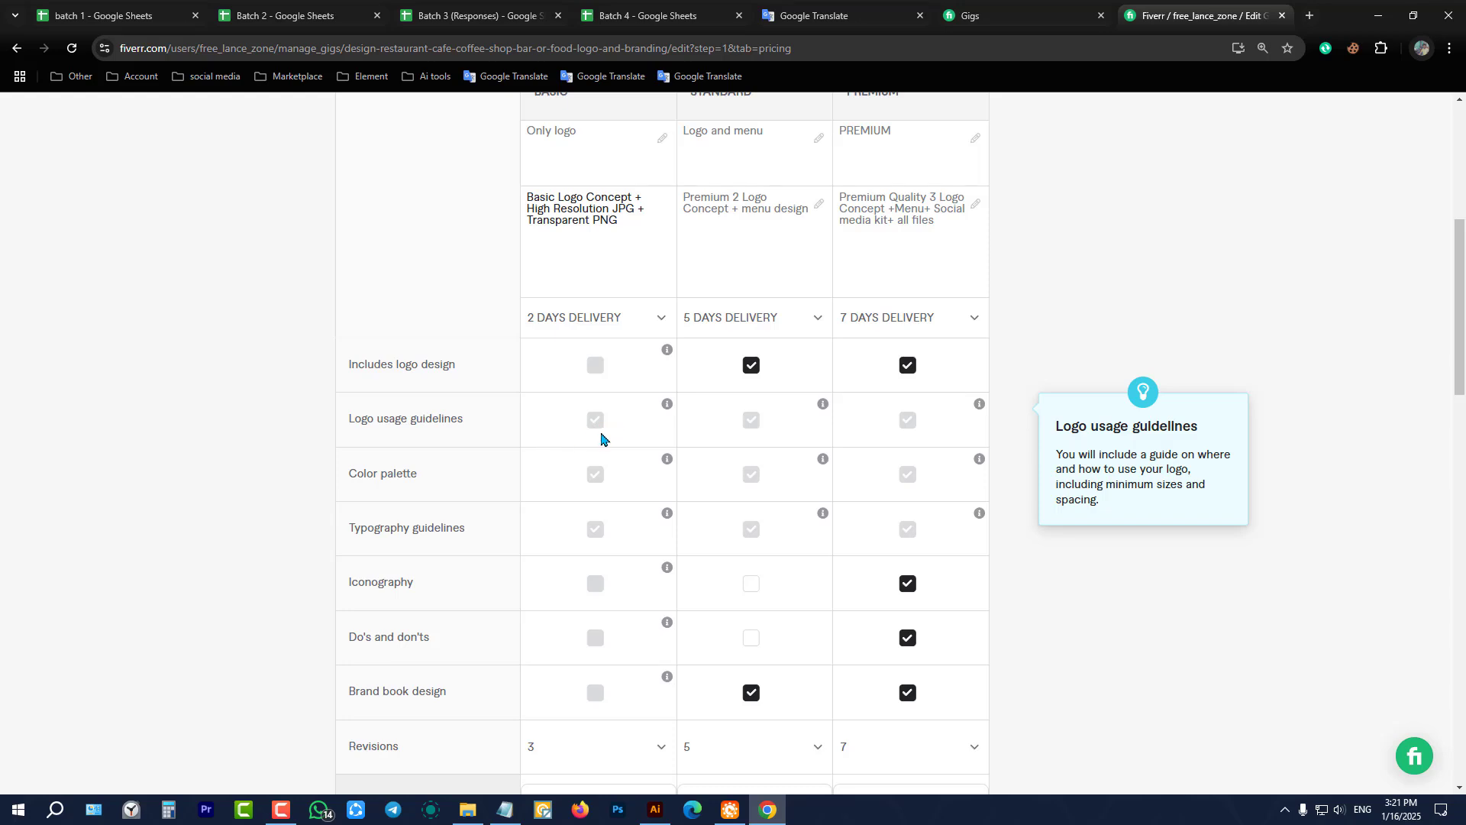
- Examine the included features of each package, from logo design and usage guidelines down to brand book design
mouse_move(980, 410)
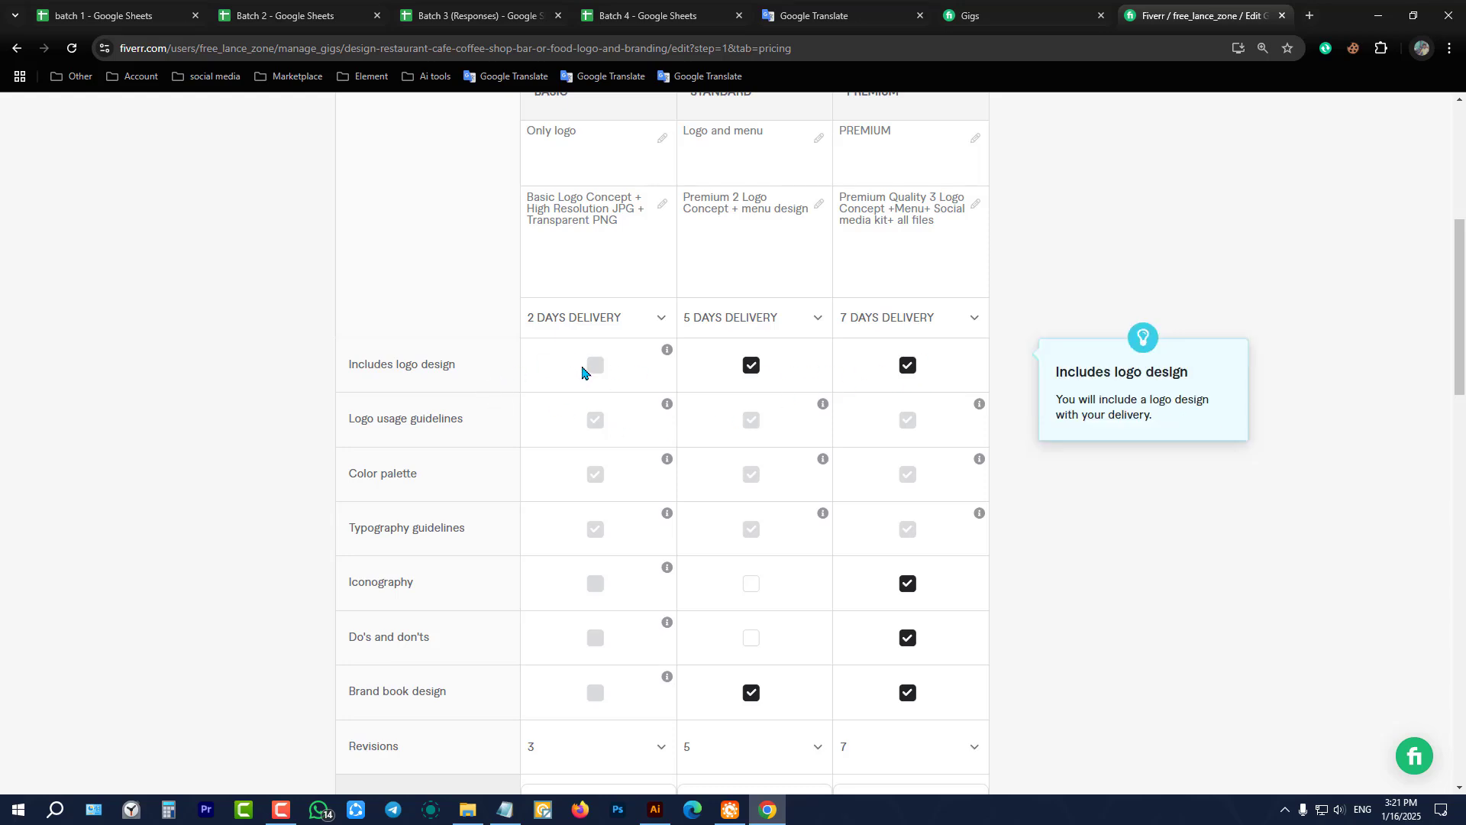
mouse_move(667, 458)
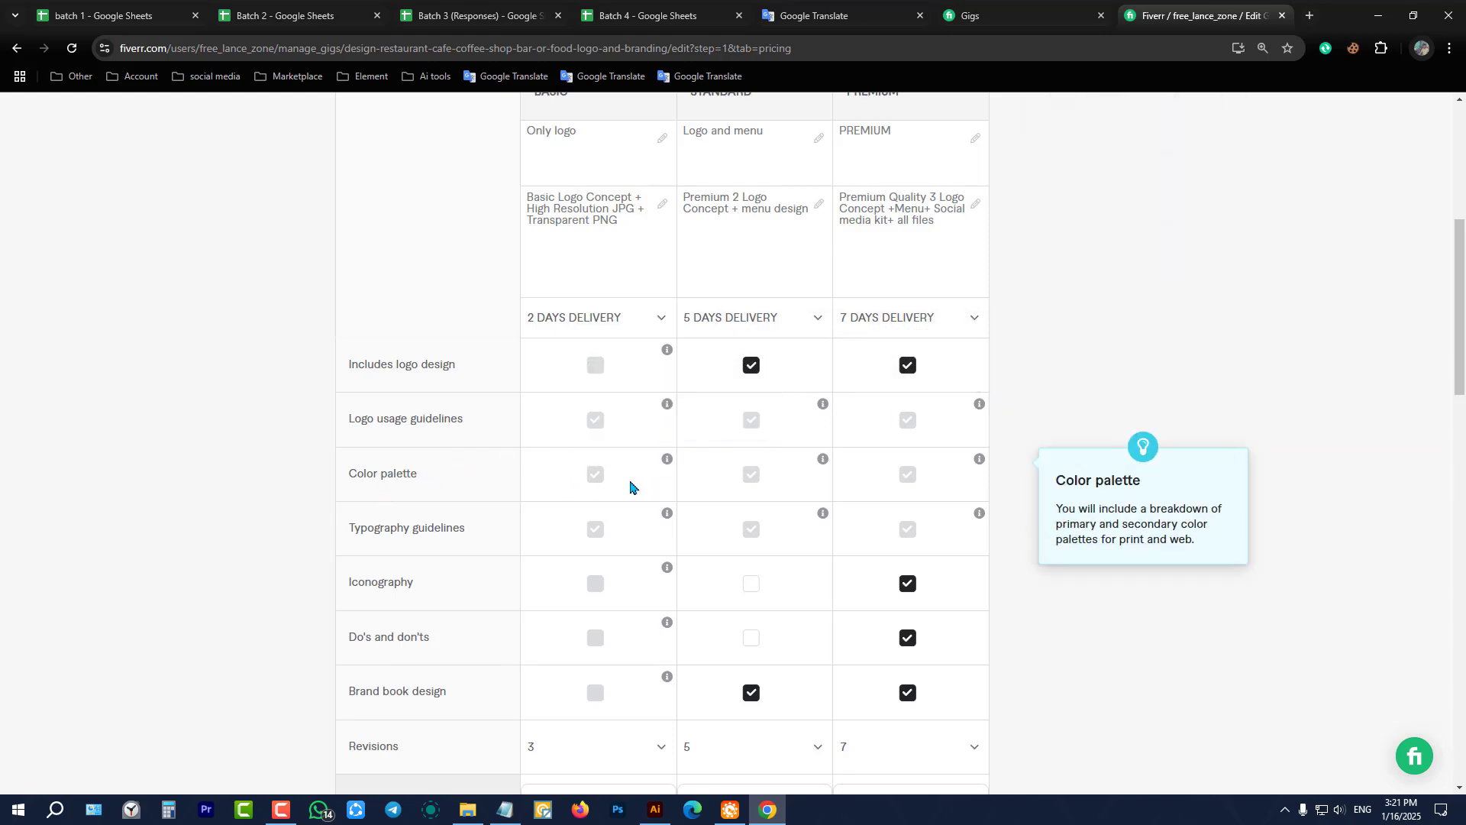
scroll(845, 513, down, 3)
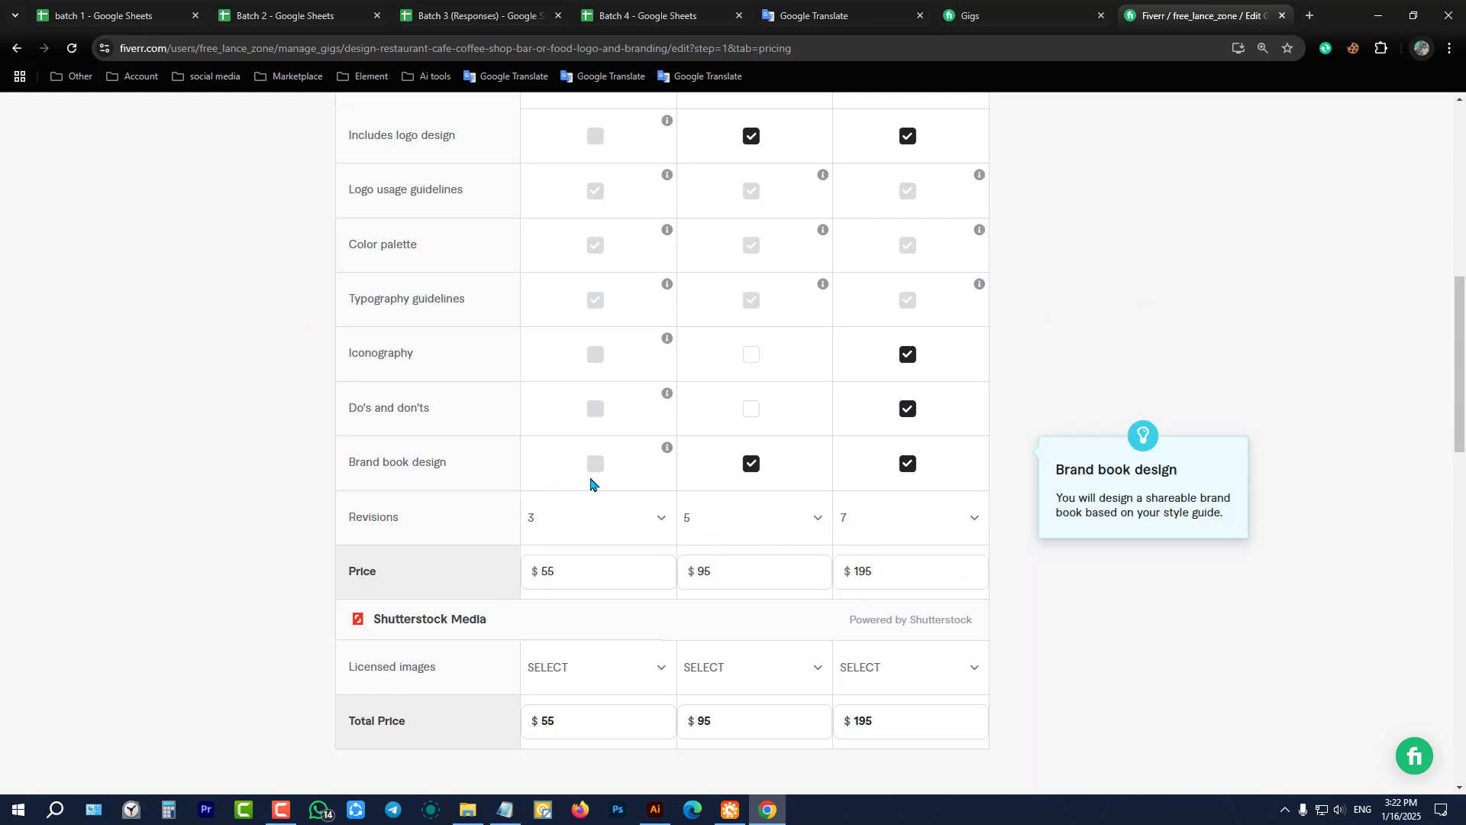
- Inspect the Price fields of the Basic and Standard packages without changing them
scroll(422, 530, down, 3)
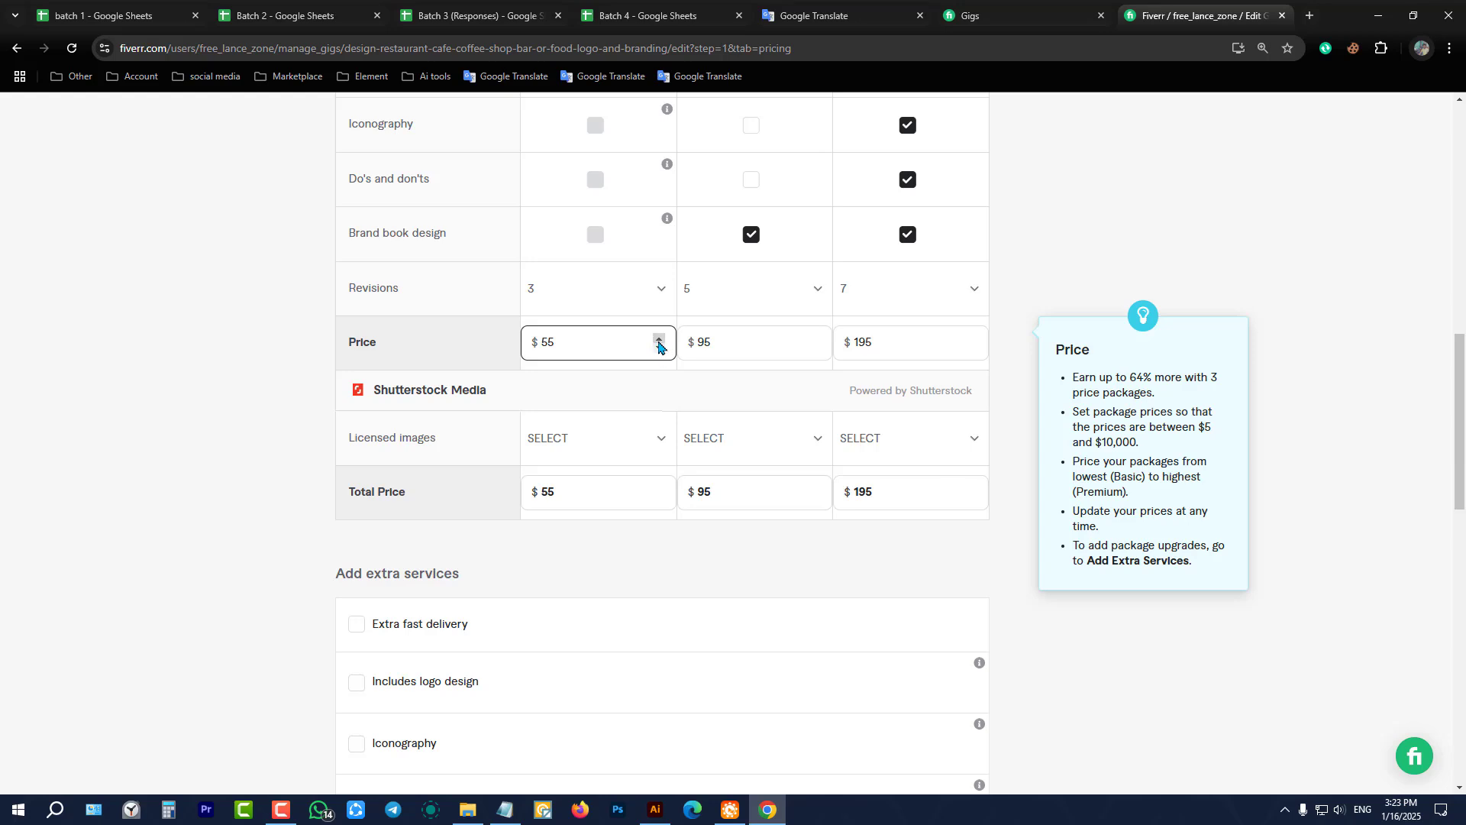
click(598, 351)
drag(598, 352, 499, 342)
drag(744, 341, 686, 341)
click(778, 342)
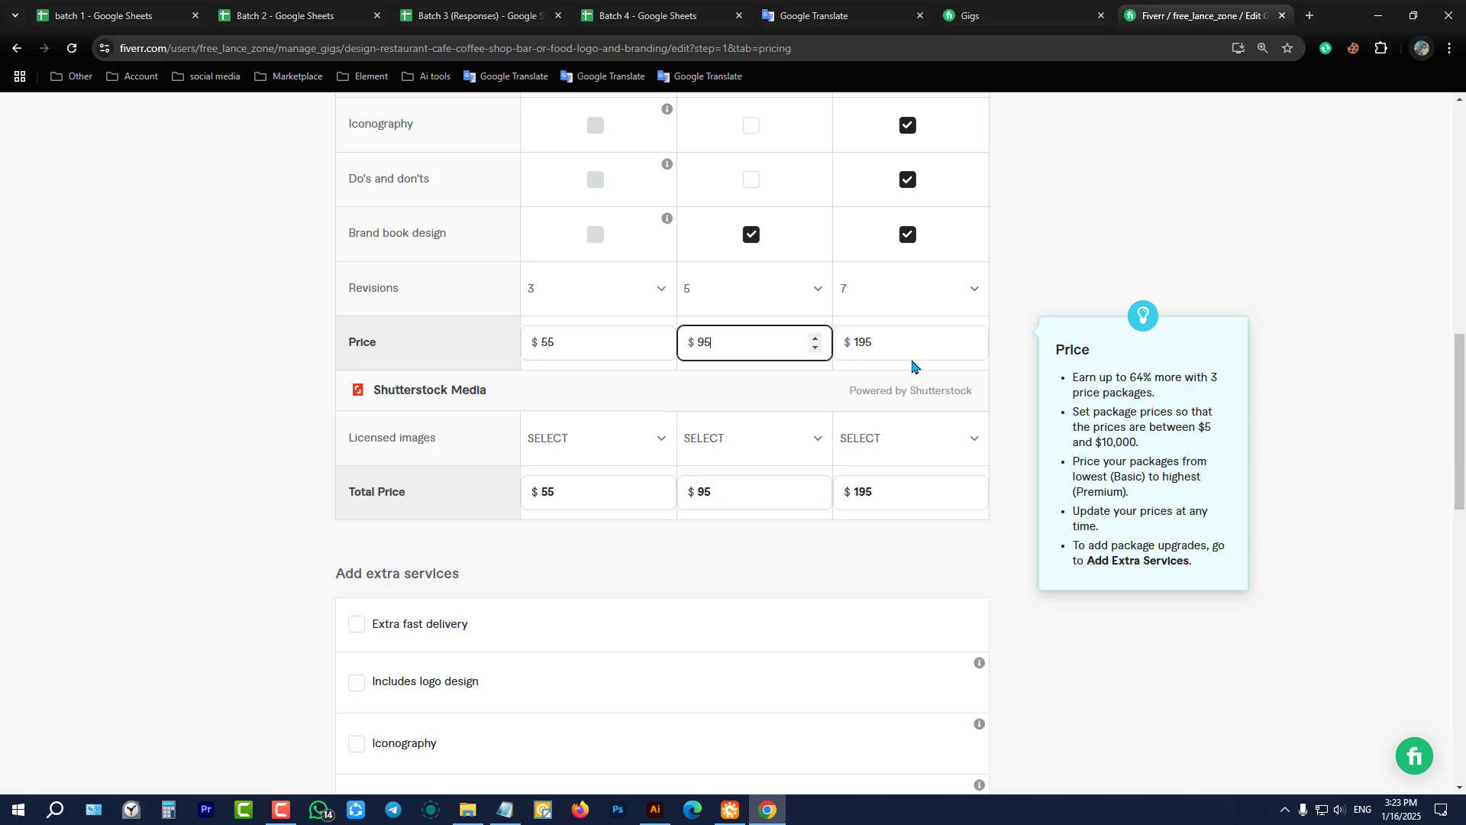
- Check the package totals against the revisions and look through the optional extra services below the Packages table
scroll(756, 458, down, 3)
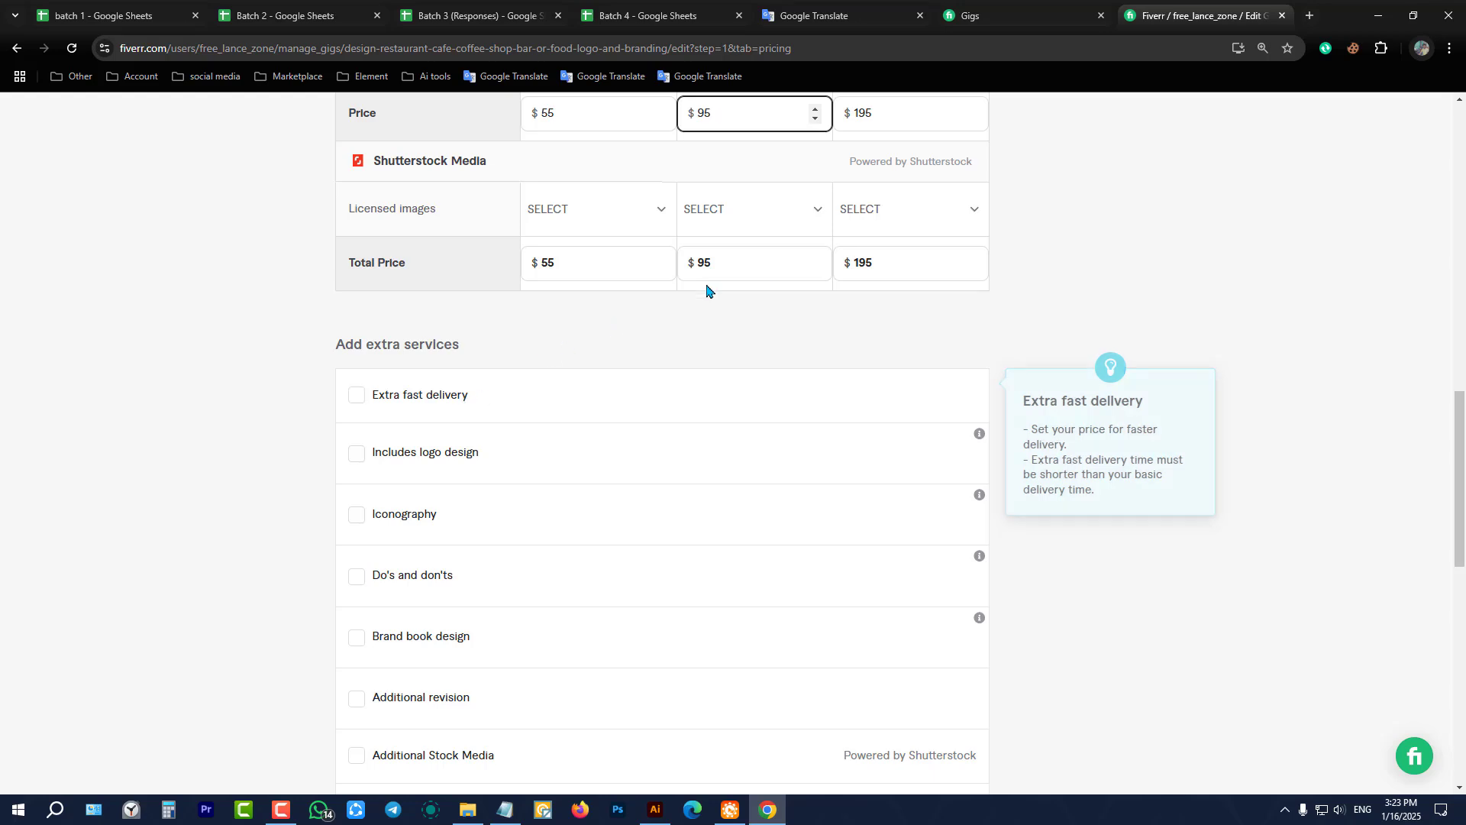
scroll(764, 283, up, 3)
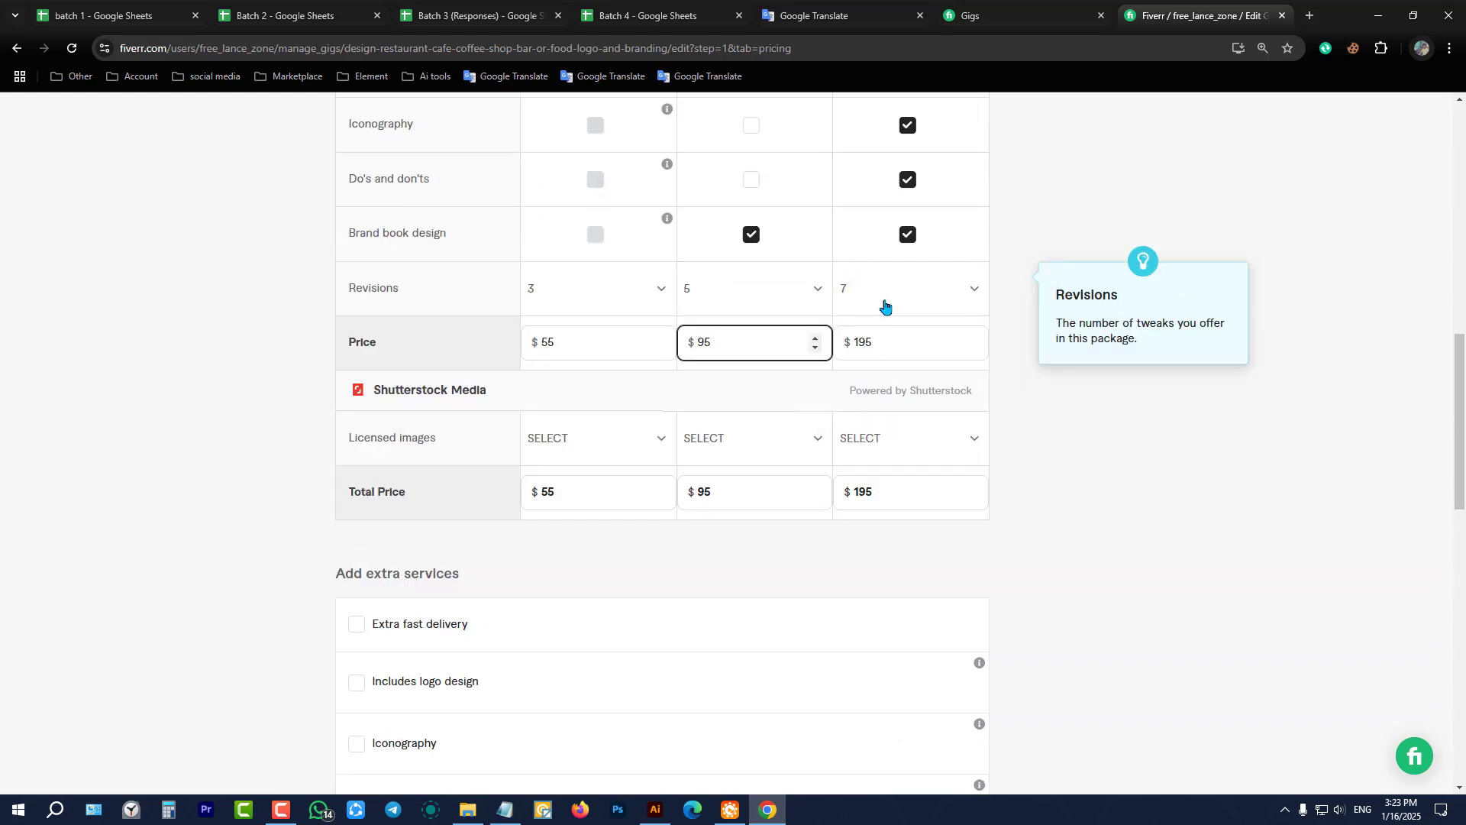
scroll(468, 497, down, 3)
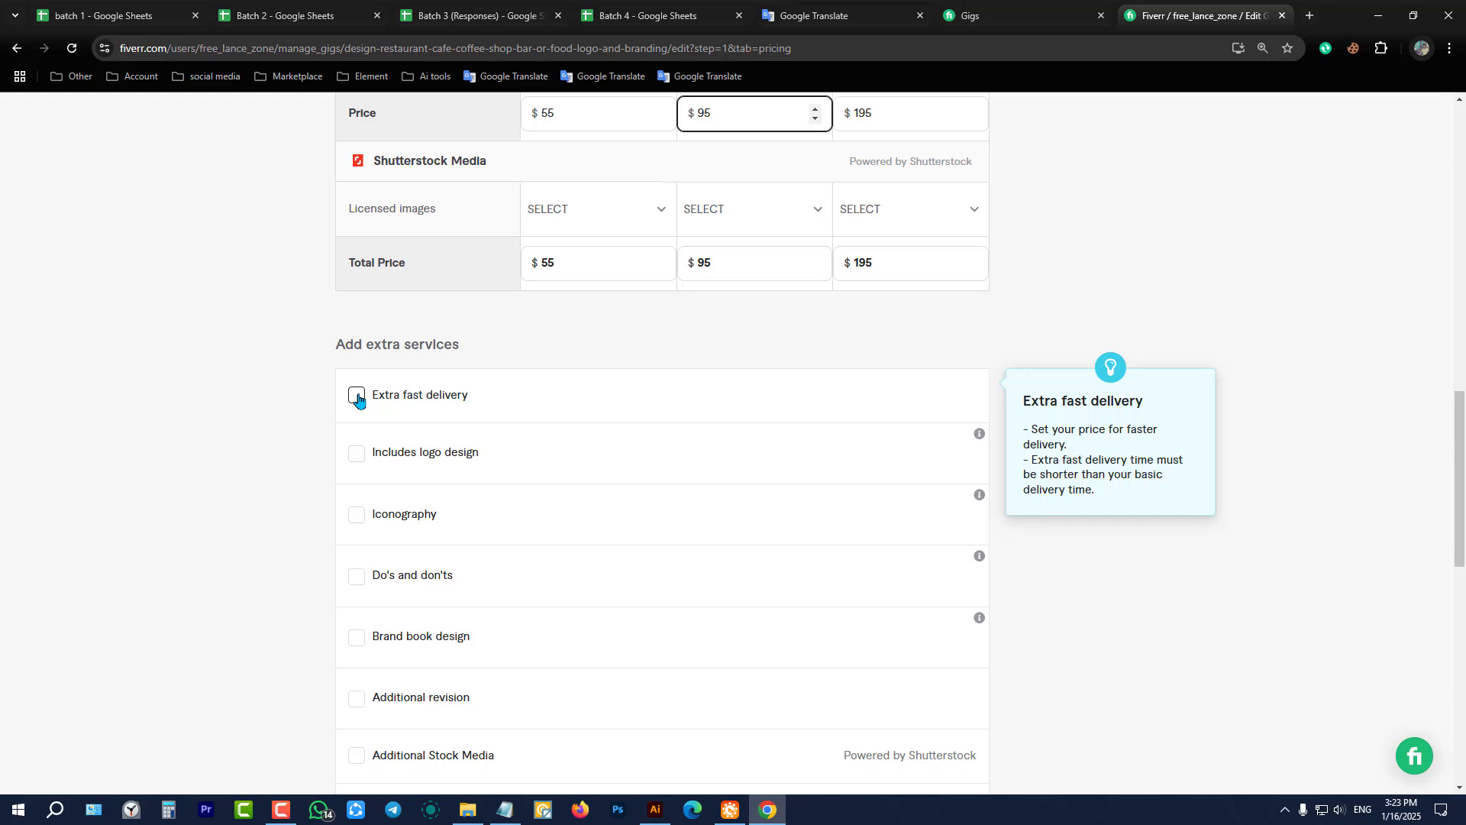
scroll(358, 398, down, 3)
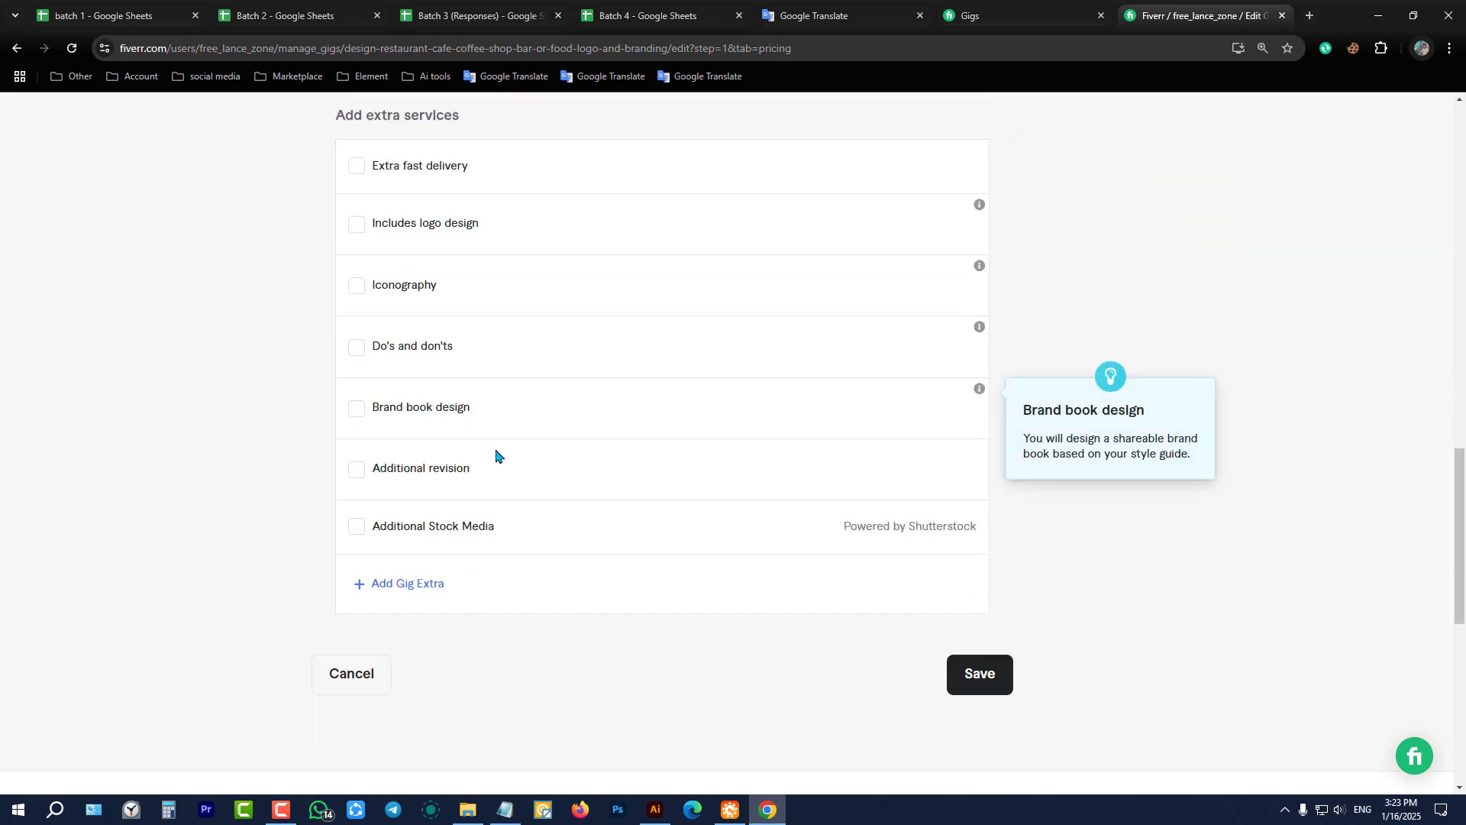
scroll(548, 463, down, 3)
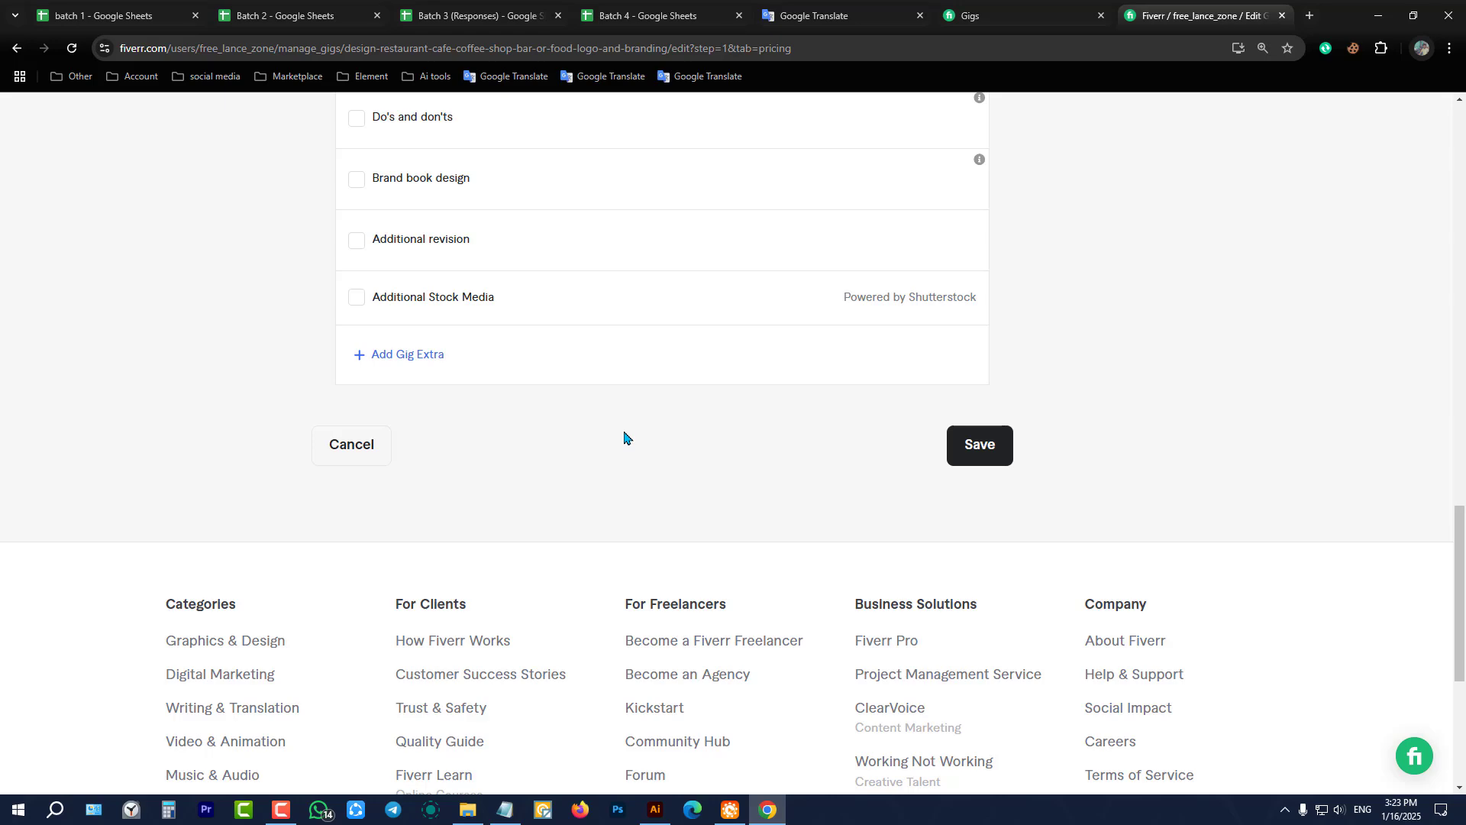
- Open the gig's Description & FAQ section and read the description from the welcome line to the closing call to order
scroll(824, 455, up, 10)
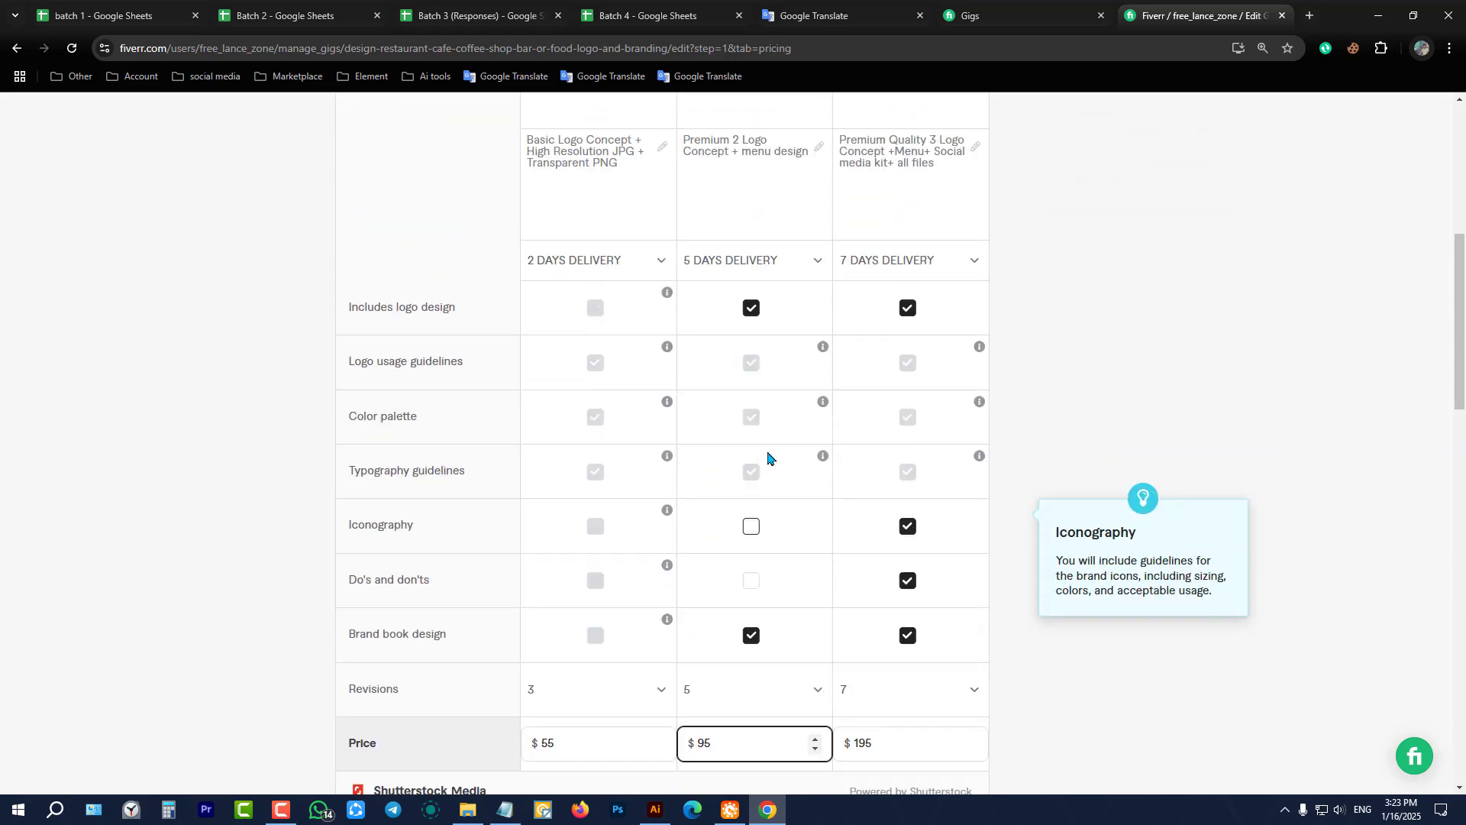
scroll(768, 457, up, 7)
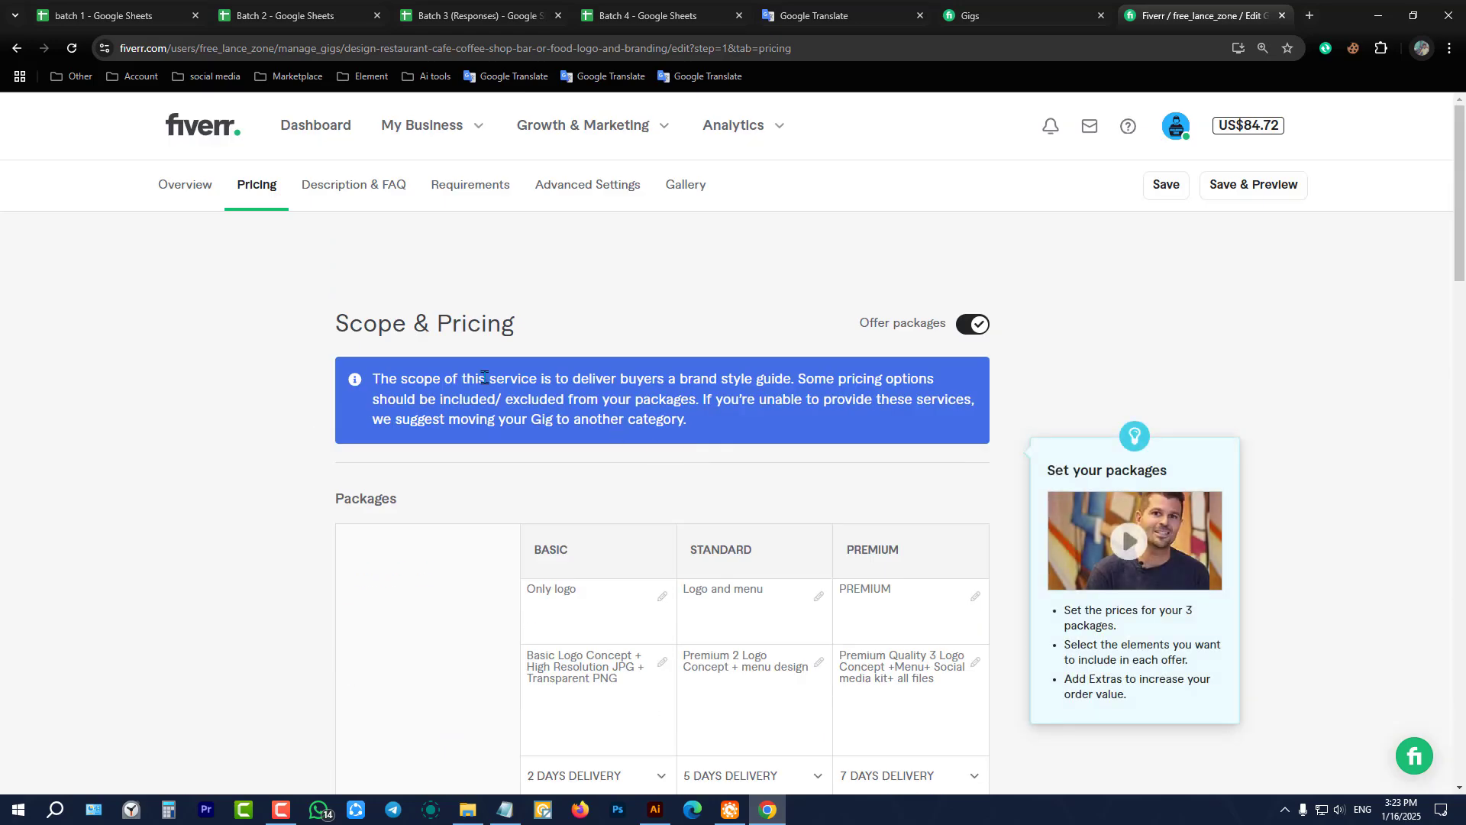
click(316, 210)
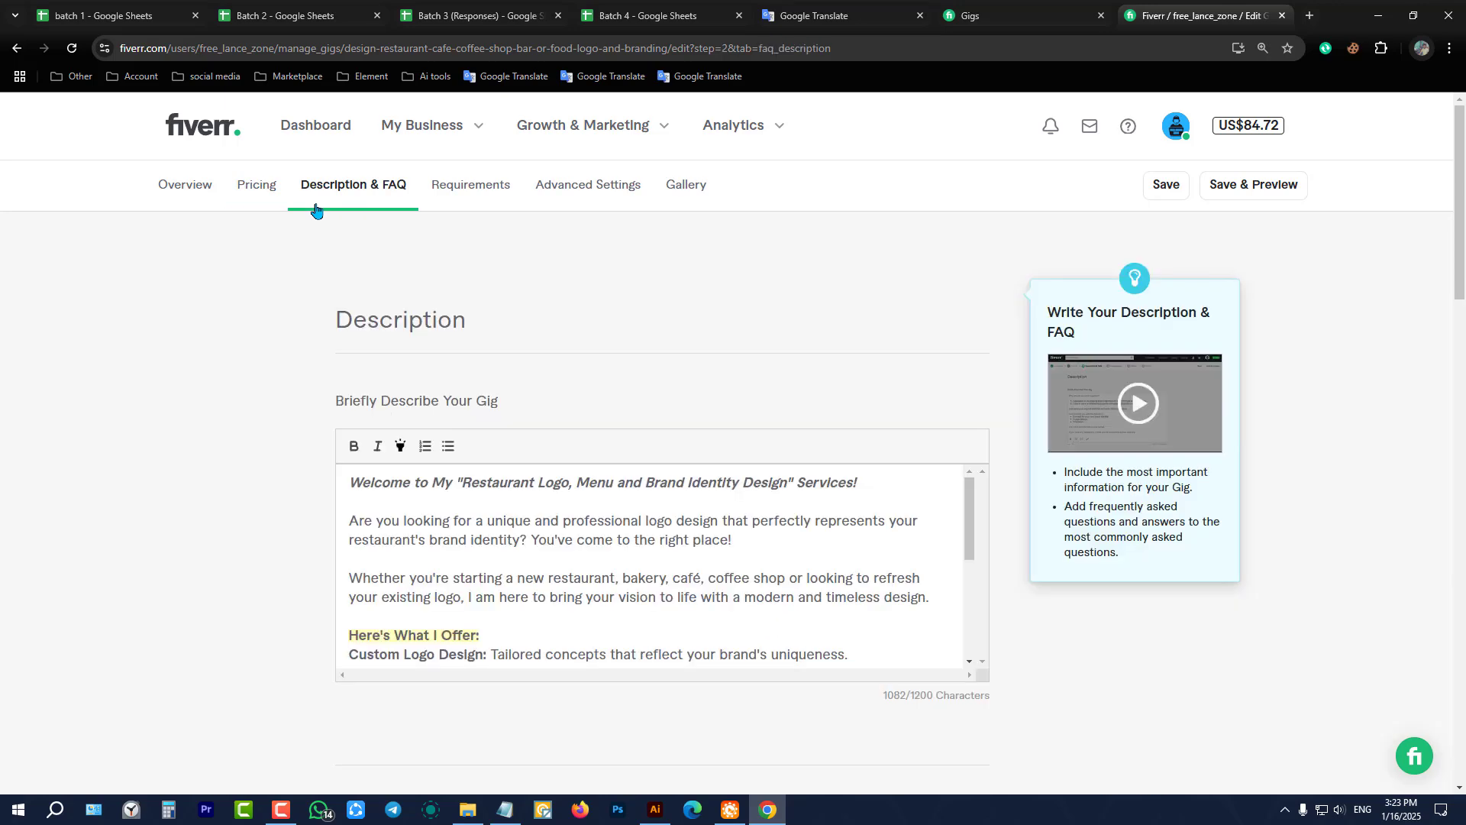
scroll(799, 560, down, 5)
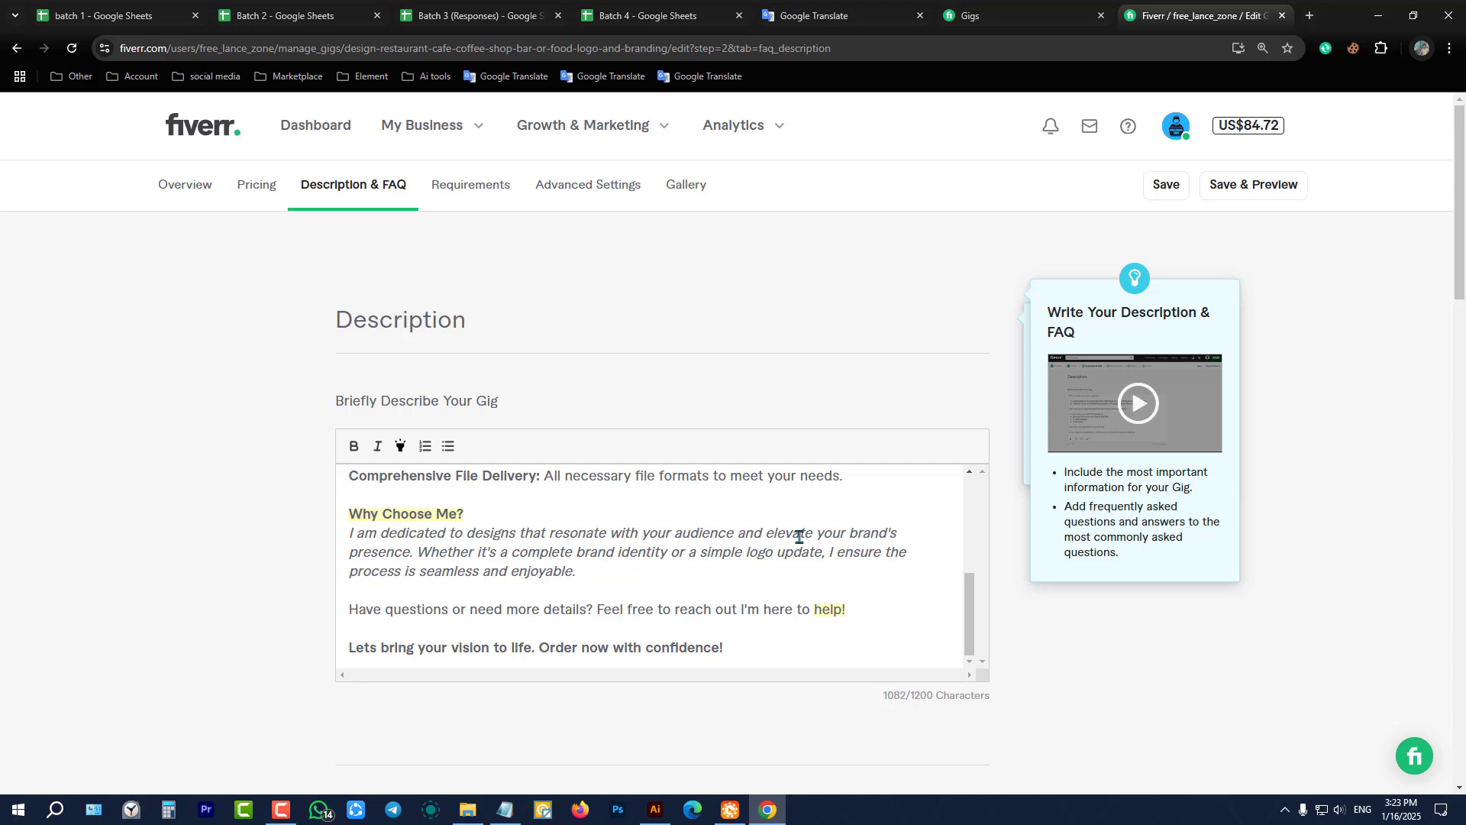
scroll(799, 537, up, 5)
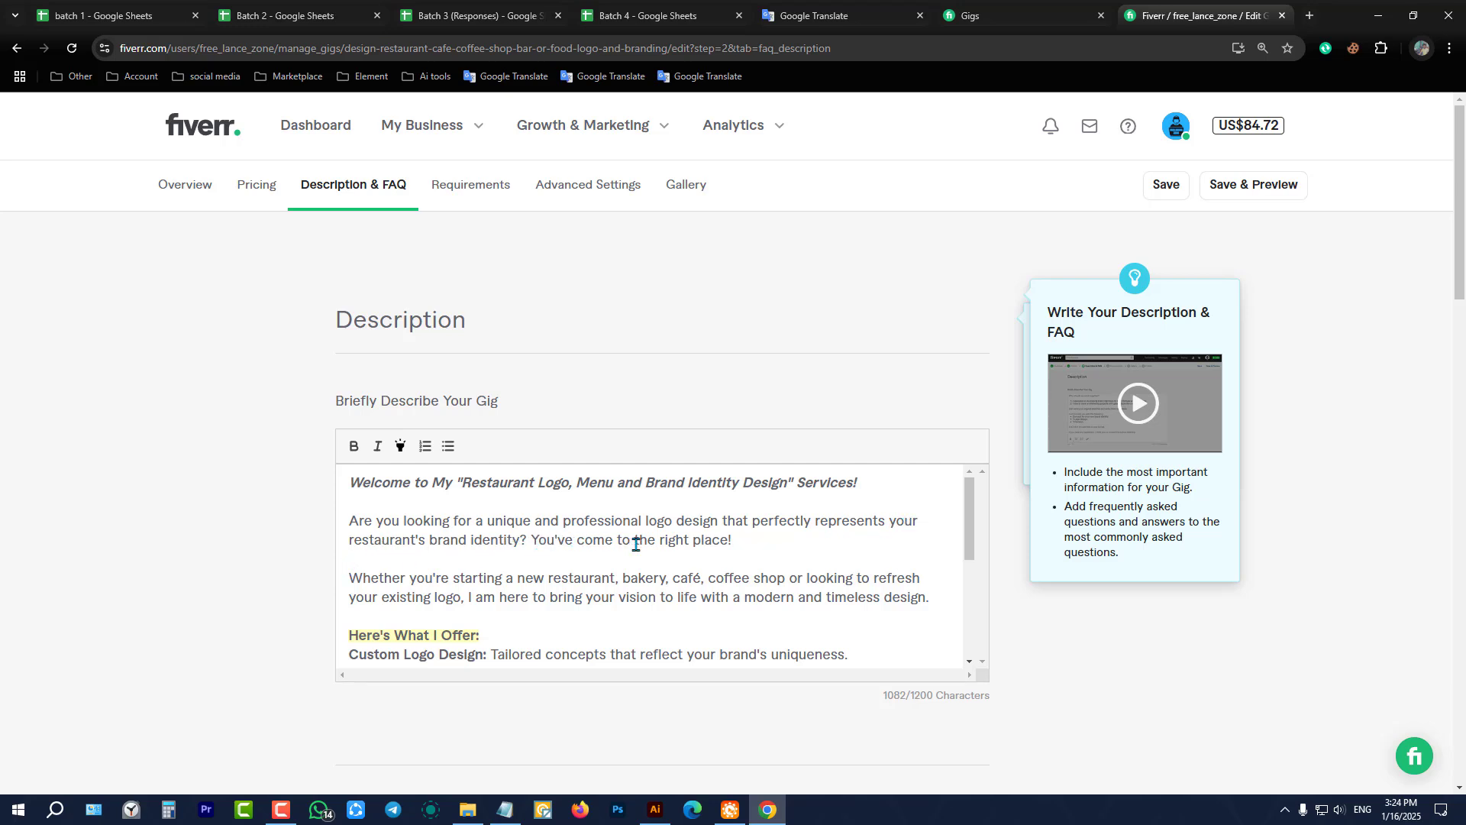
scroll(486, 541, down, 5)
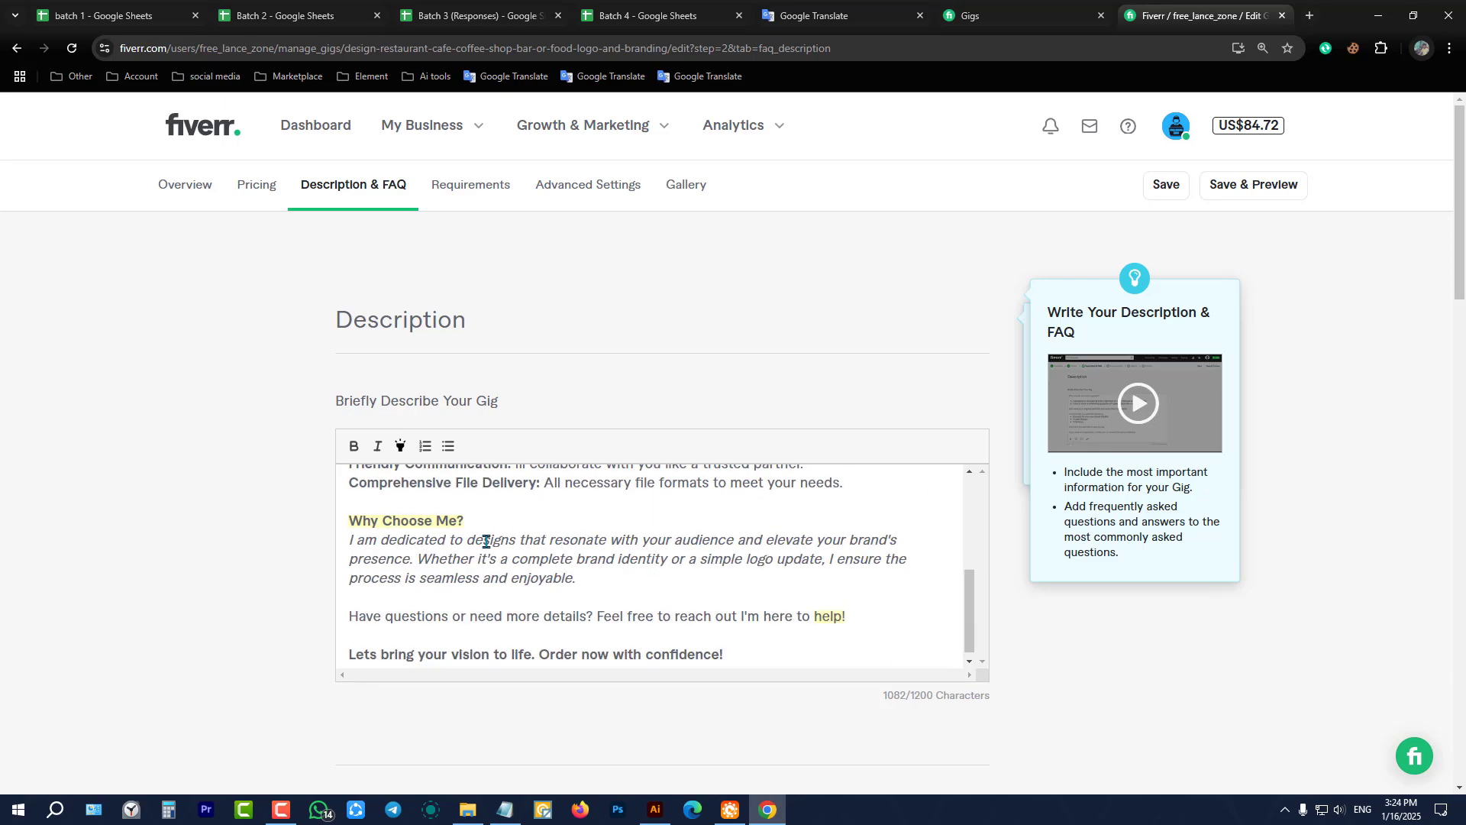
scroll(486, 541, up, 5)
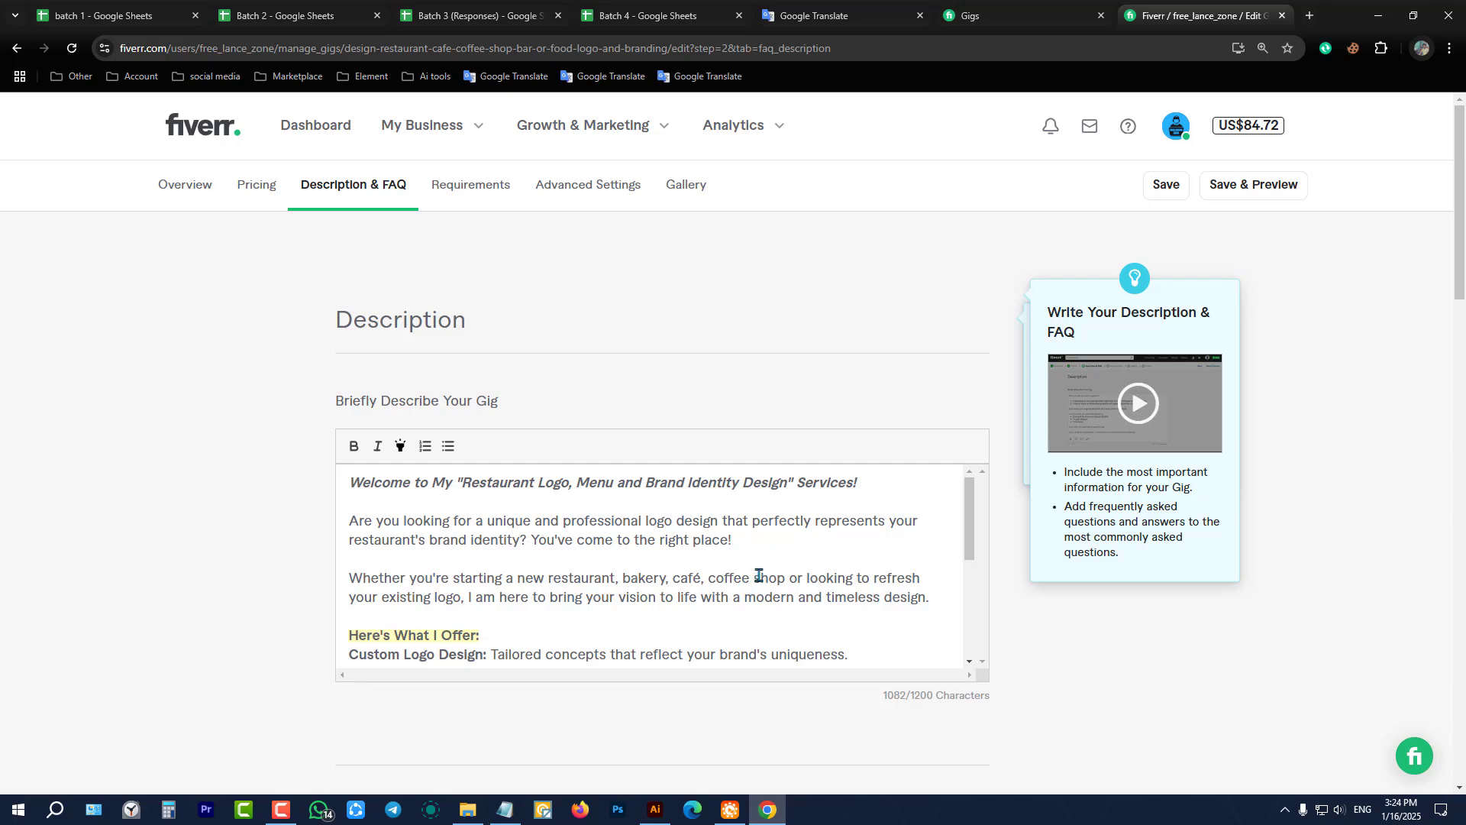
drag(969, 516, 965, 562)
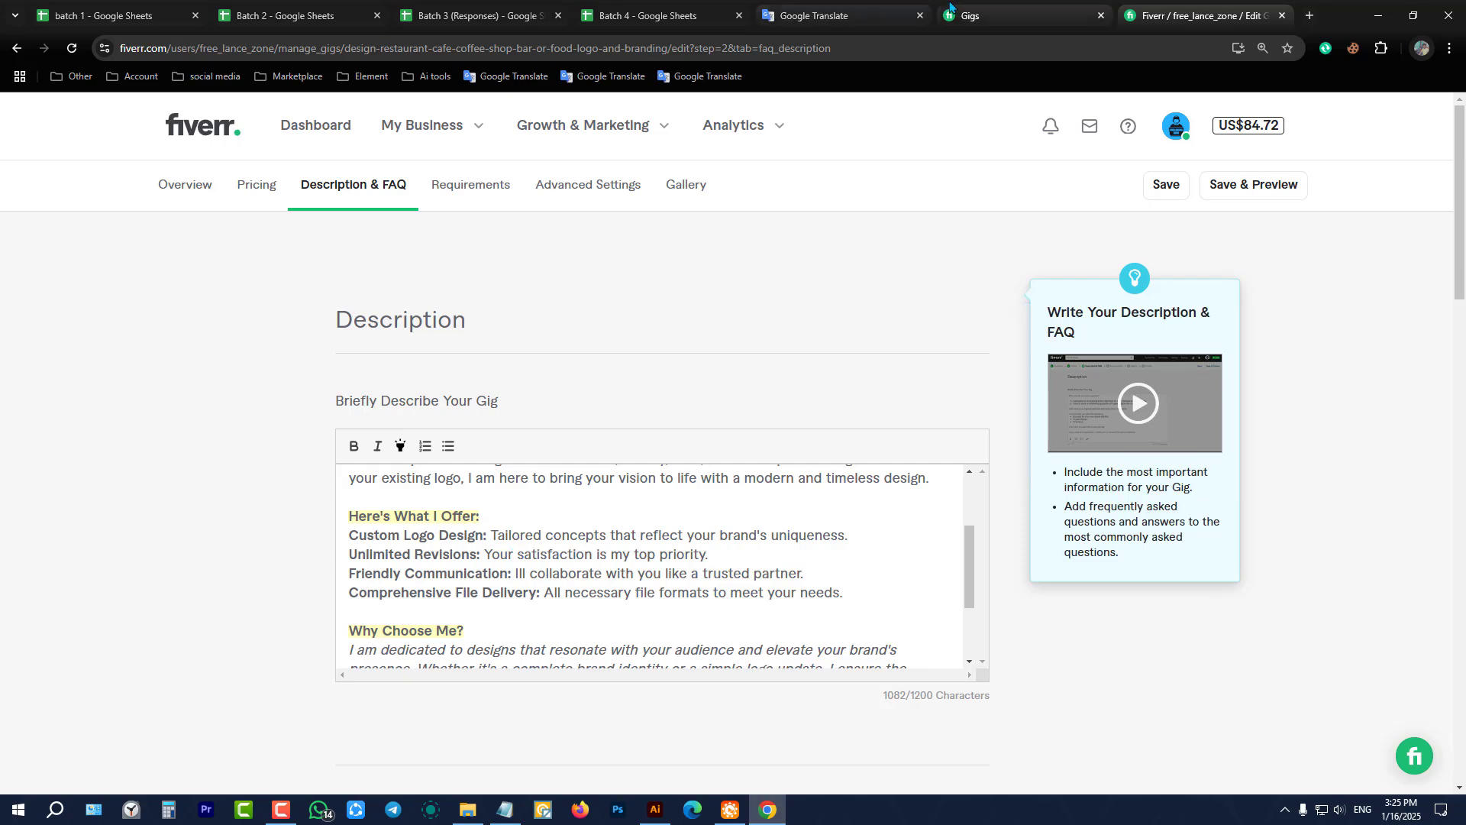
- Return to the Gigs page and switch the account to buying mode
click(970, 15)
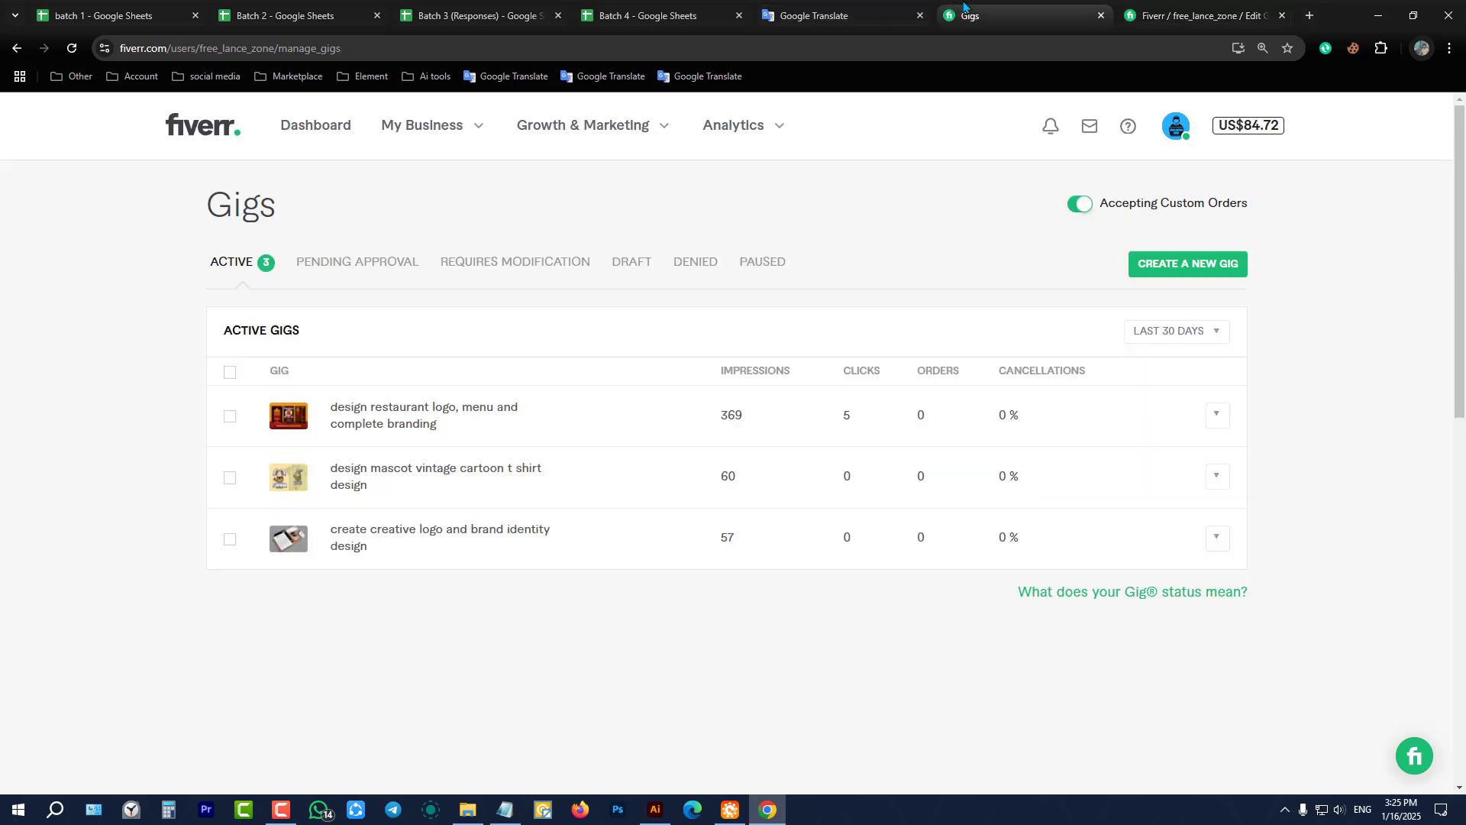
click(1179, 130)
click(1181, 131)
click(1181, 131)
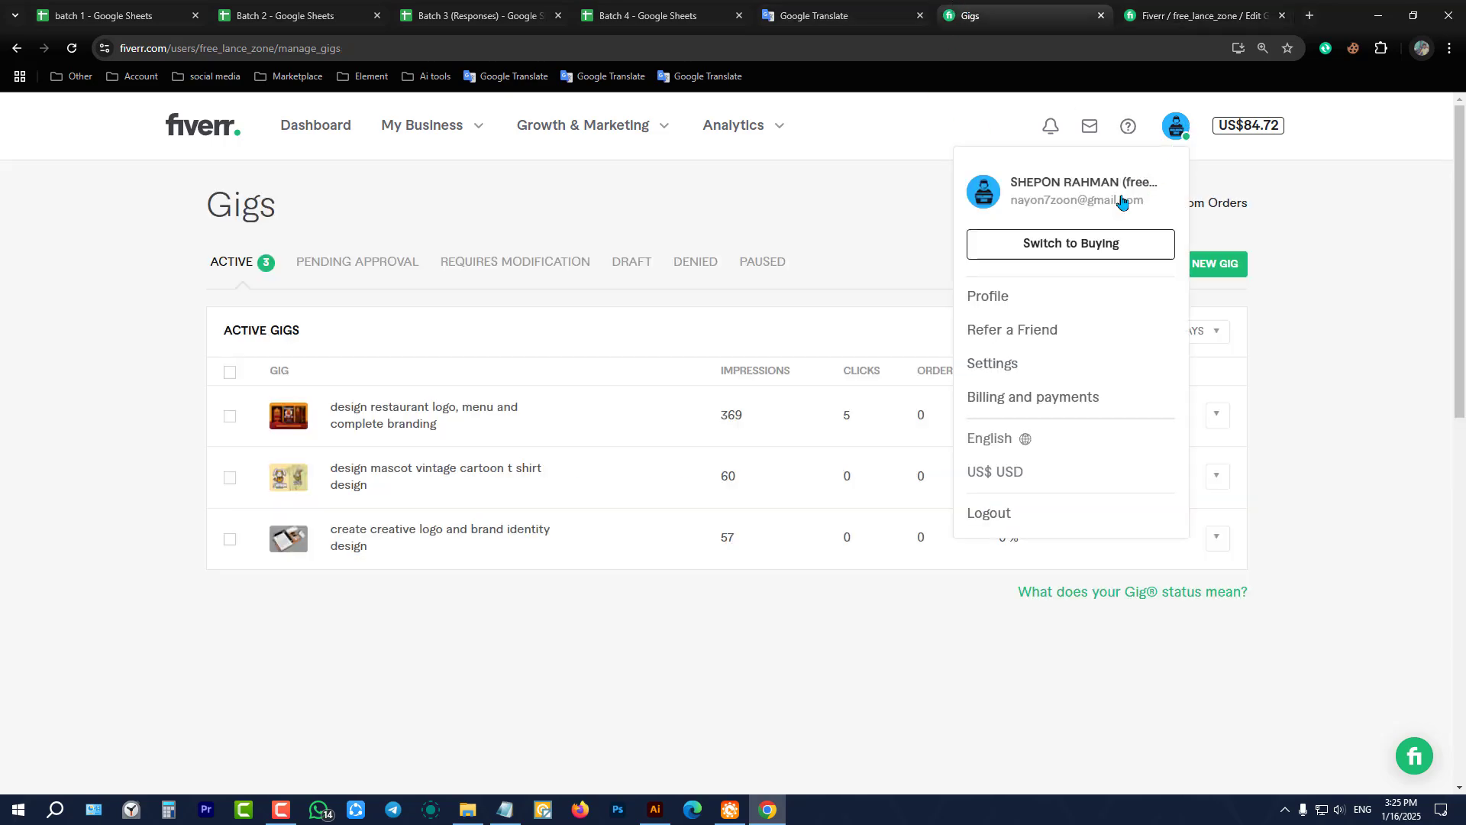
click(1049, 246)
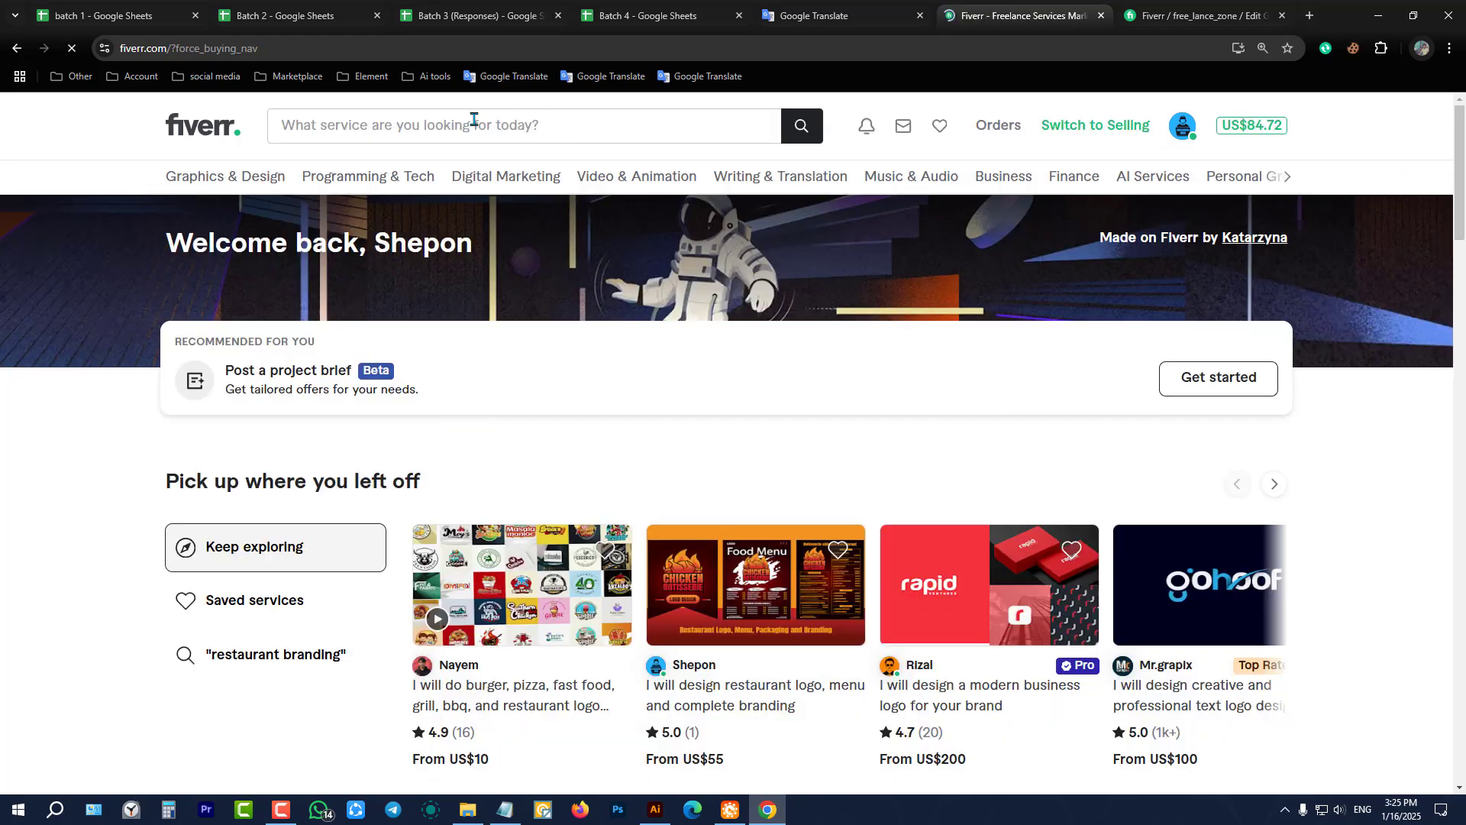
- Search for "restaurant branding" and open the Worldgrafix food logo gig and the restaurant and menu branding gig in new tabs
click(476, 121)
click(395, 215)
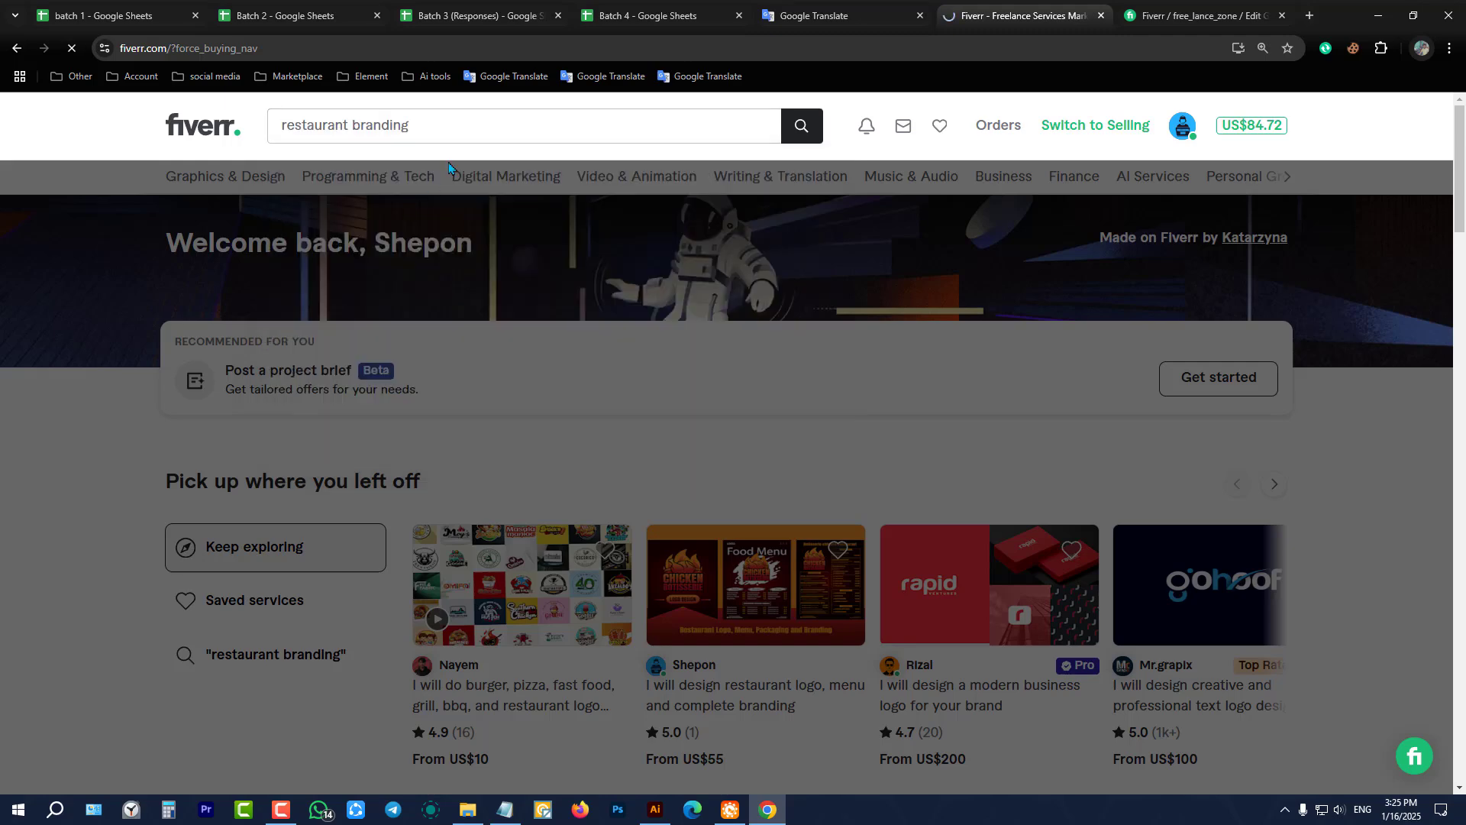
scroll(558, 357, down, 3)
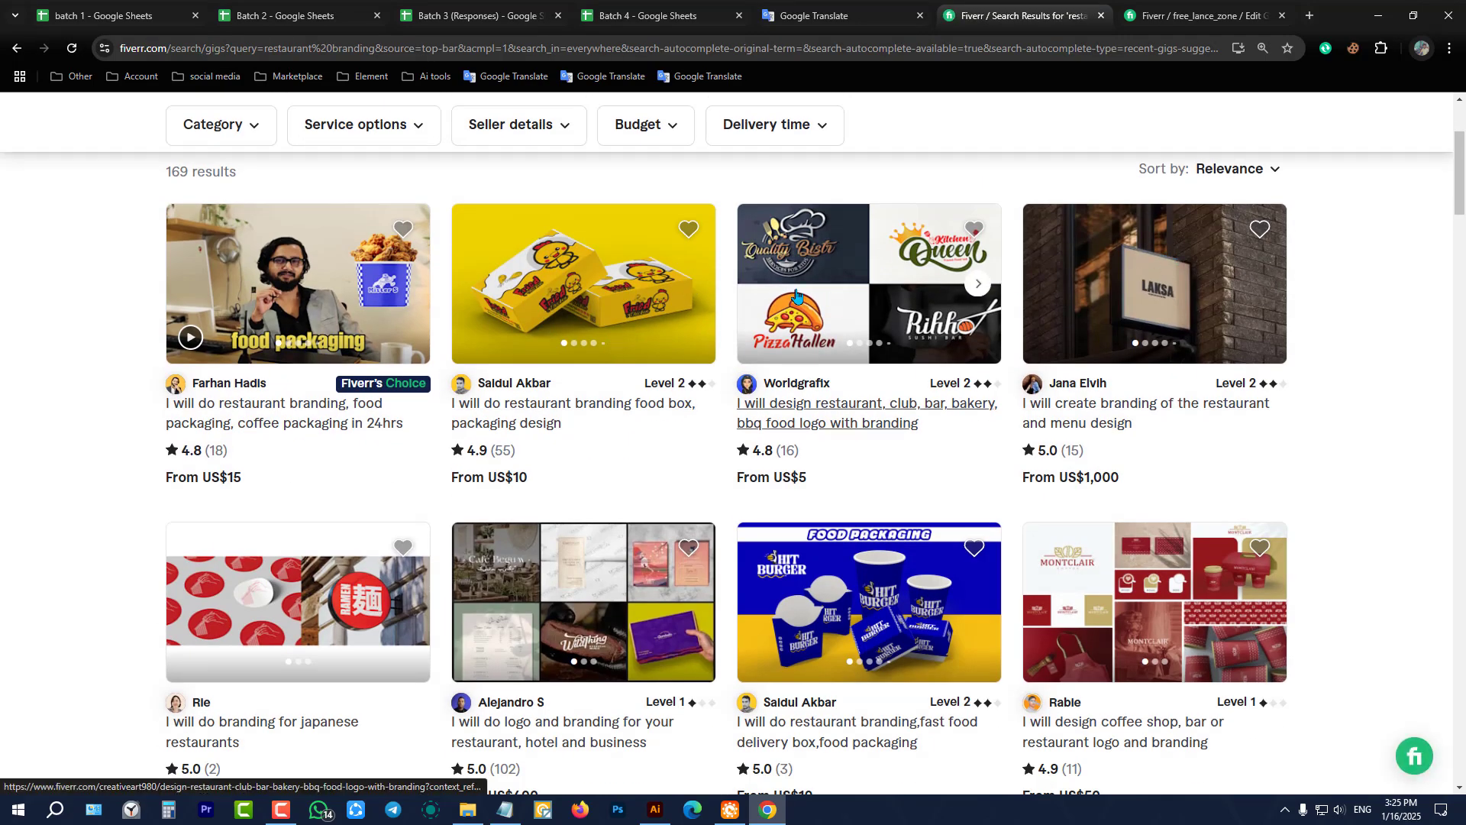
middle_click(843, 267)
middle_click(1239, 283)
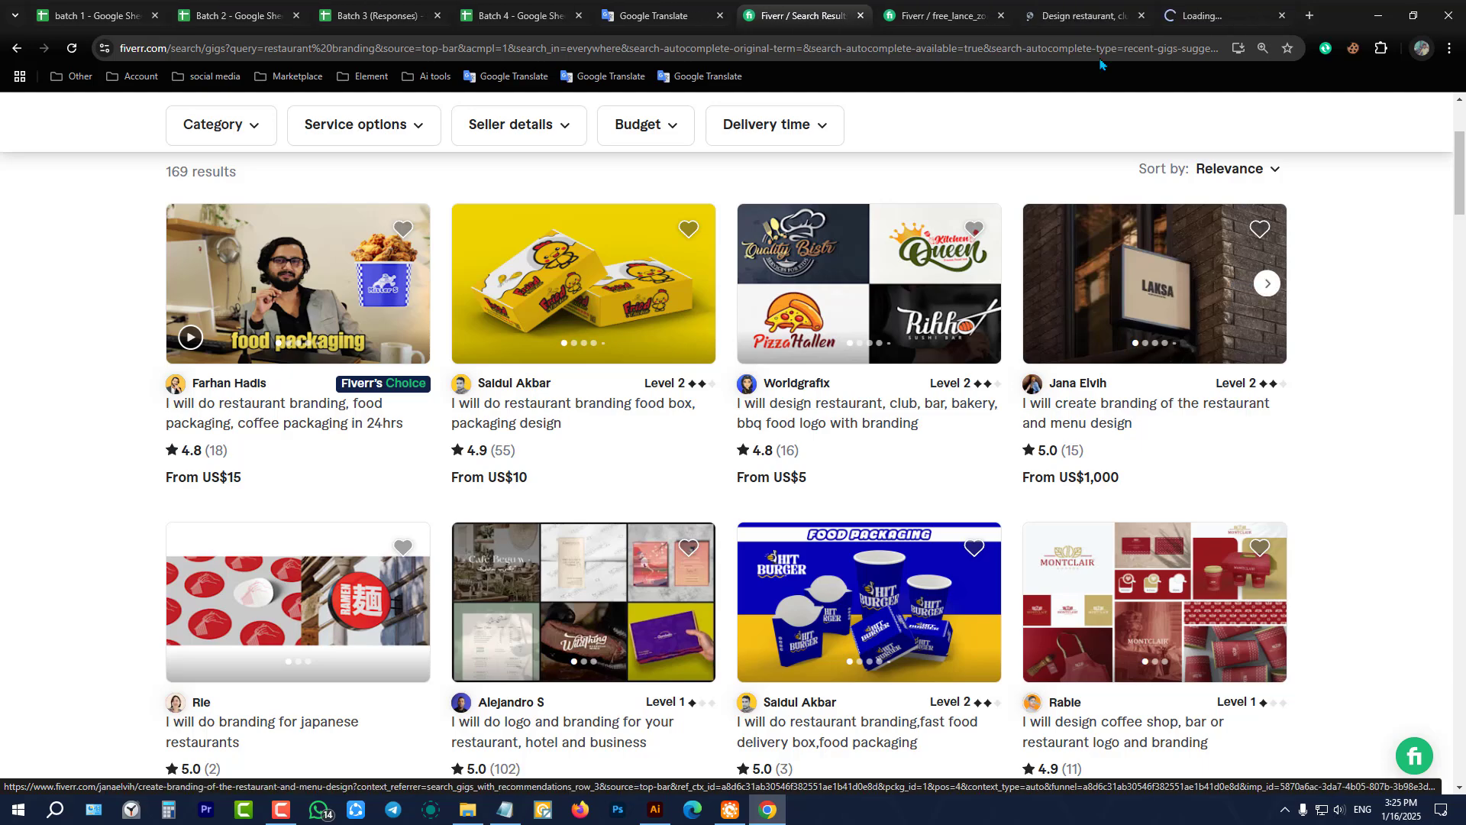
- Examine the Worldgrafix gig's image gallery and its "About this gig" description as a reference
click(1081, 15)
scroll(505, 343, down, 4)
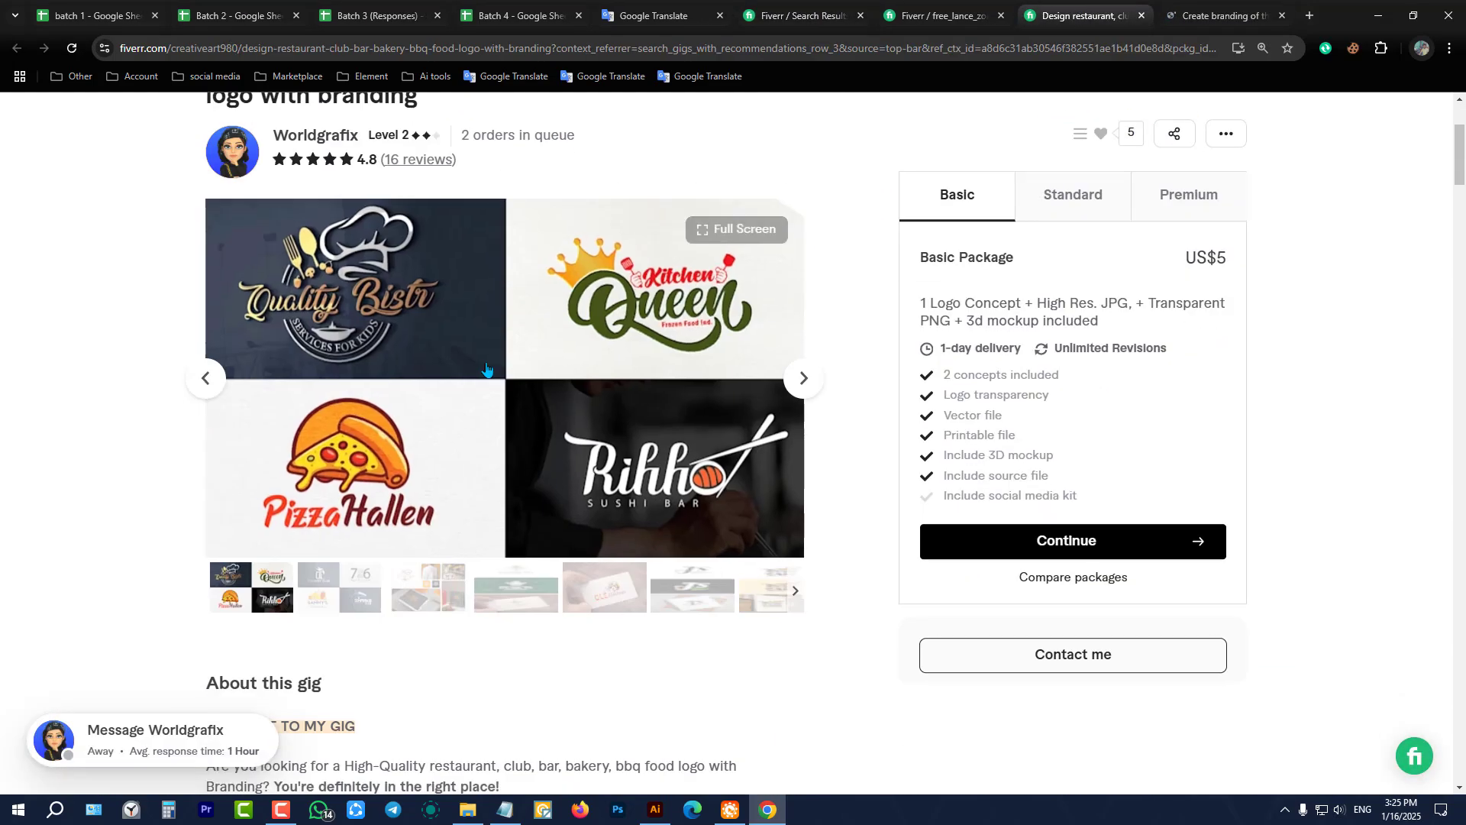
scroll(517, 314, down, 3)
scroll(516, 314, down, 3)
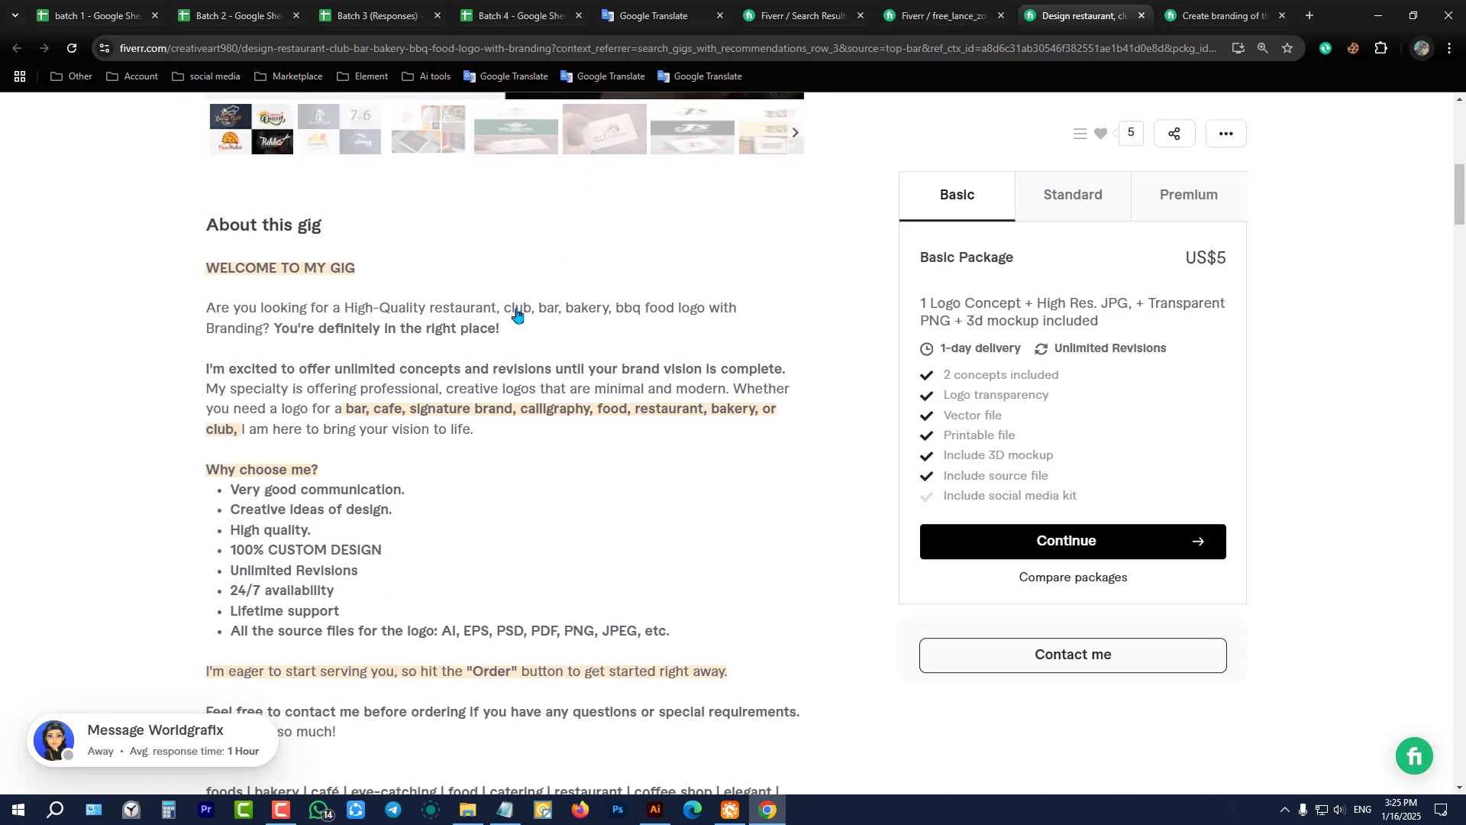
scroll(514, 314, up, 9)
scroll(417, 307, down, 3)
scroll(417, 307, down, 6)
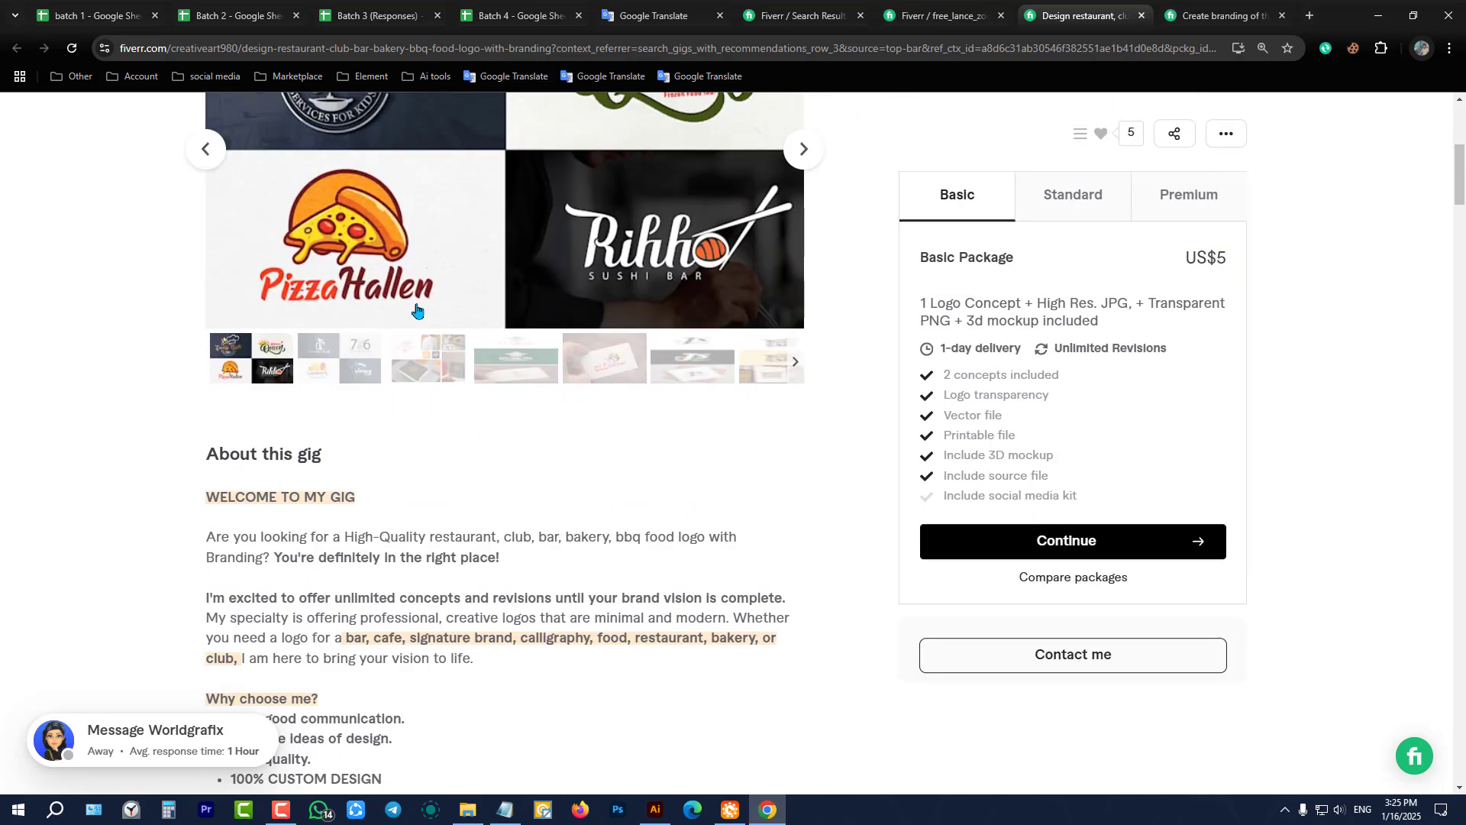
scroll(357, 306, up, 6)
scroll(433, 319, down, 6)
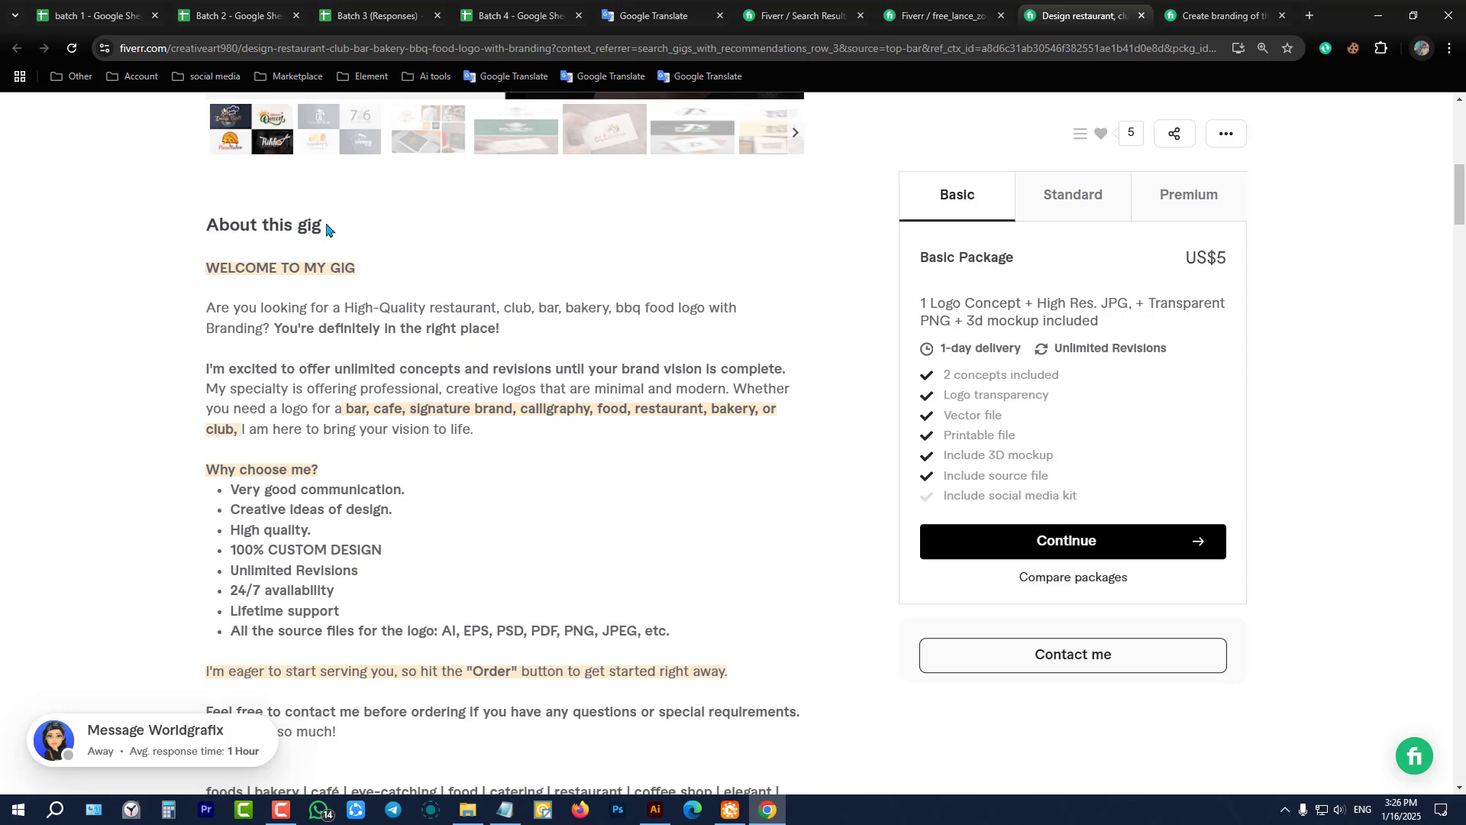
- Review the Worldgrafix gig's description from the "About this gig" heading down to its closing keyword list
drag(329, 227, 192, 223)
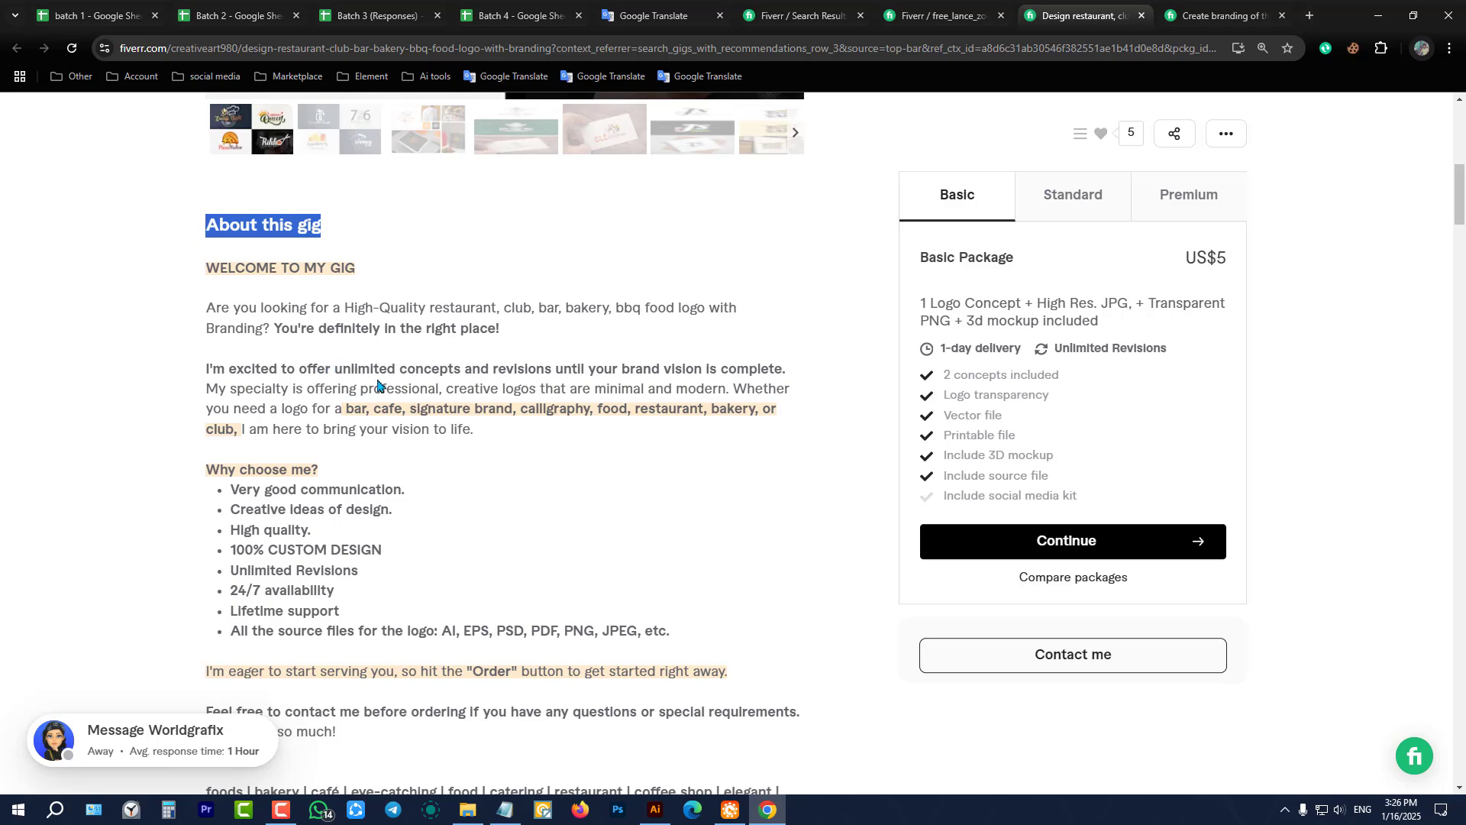
scroll(489, 424, down, 3)
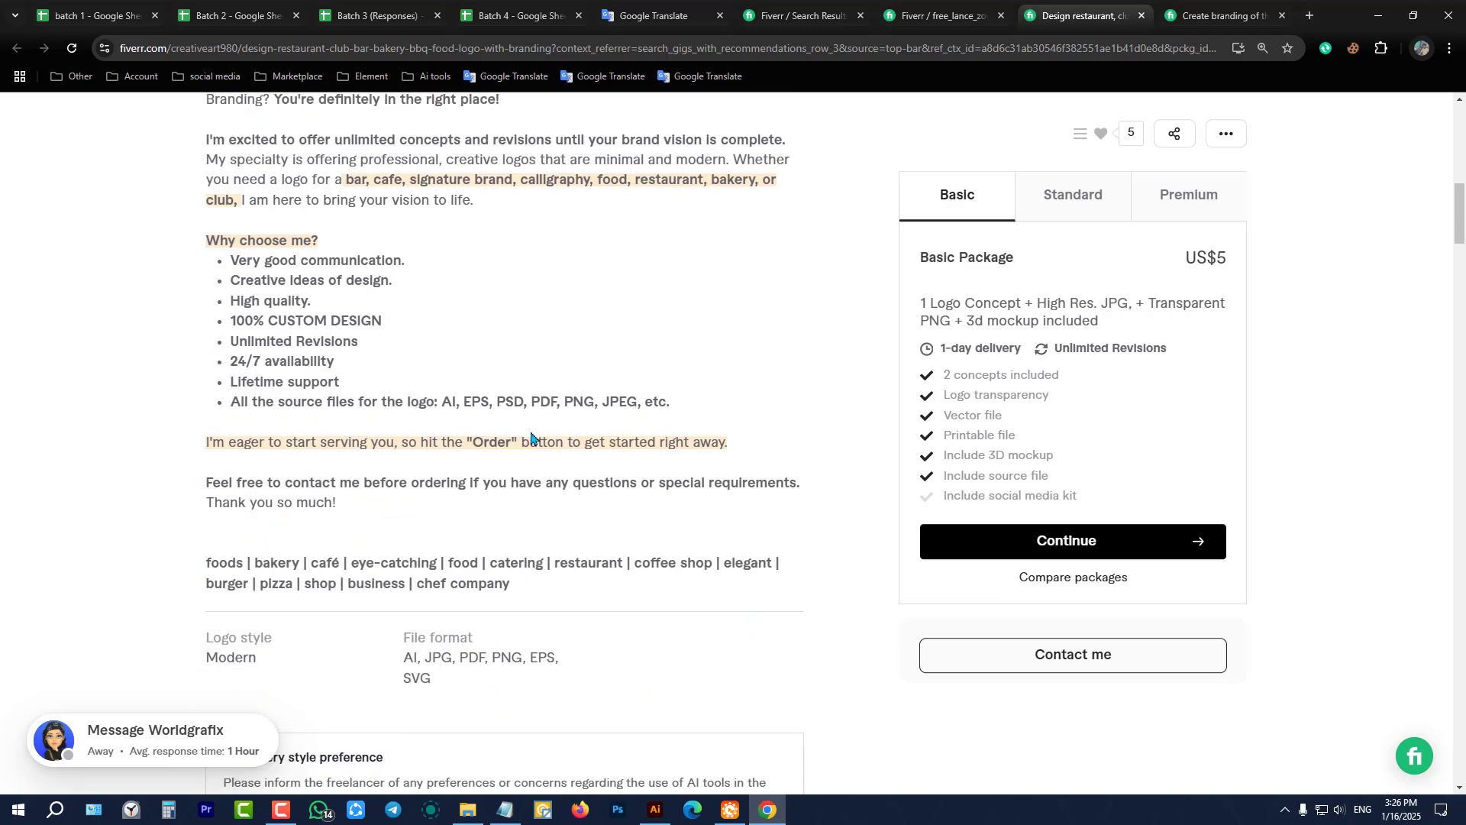
scroll(532, 437, up, 3)
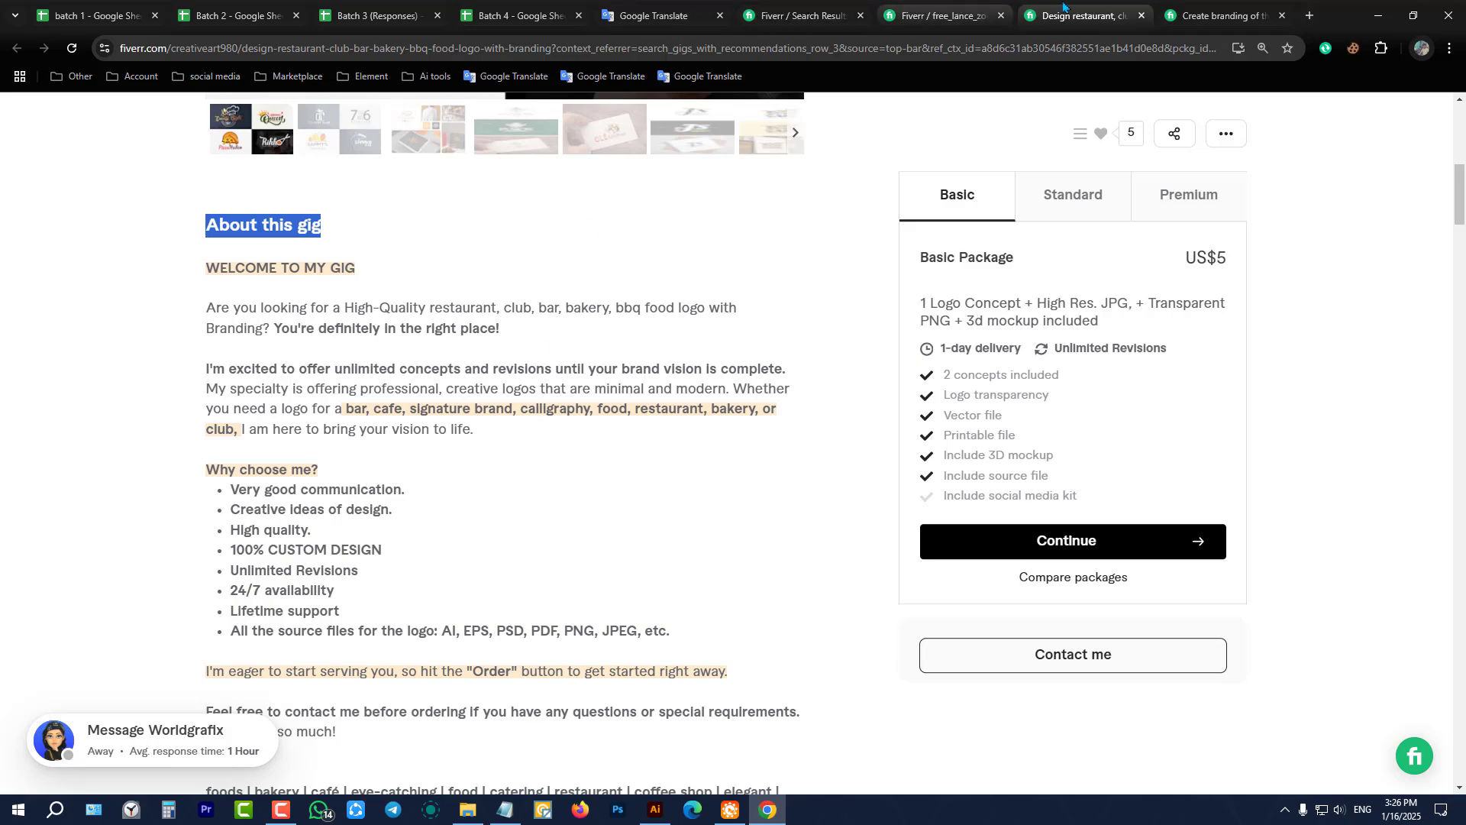
- Switch to the restaurant and menu branding gig and read through its "About this gig" description
click(1185, 6)
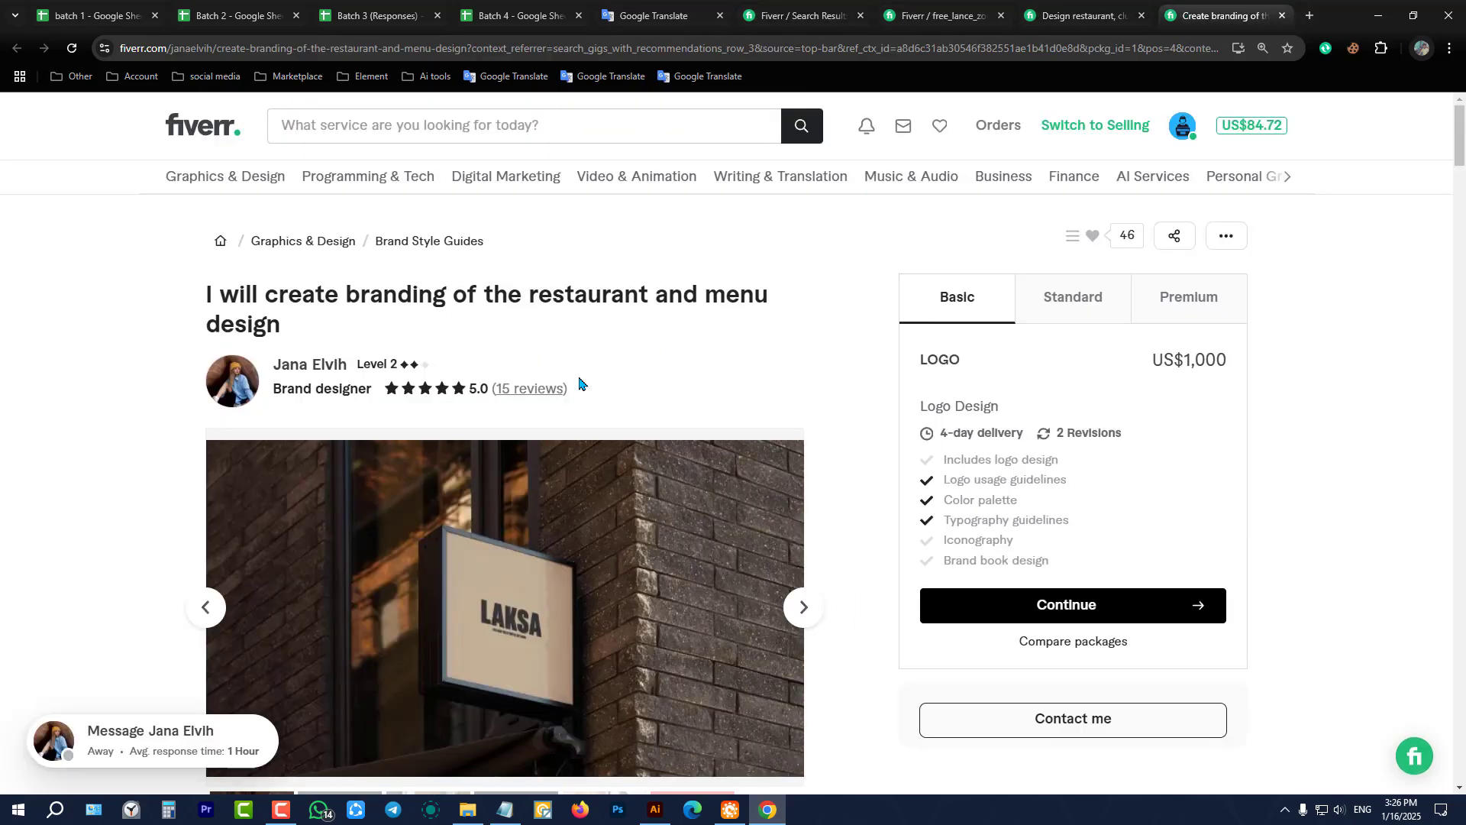
scroll(580, 382, down, 10)
scroll(494, 425, up, 3)
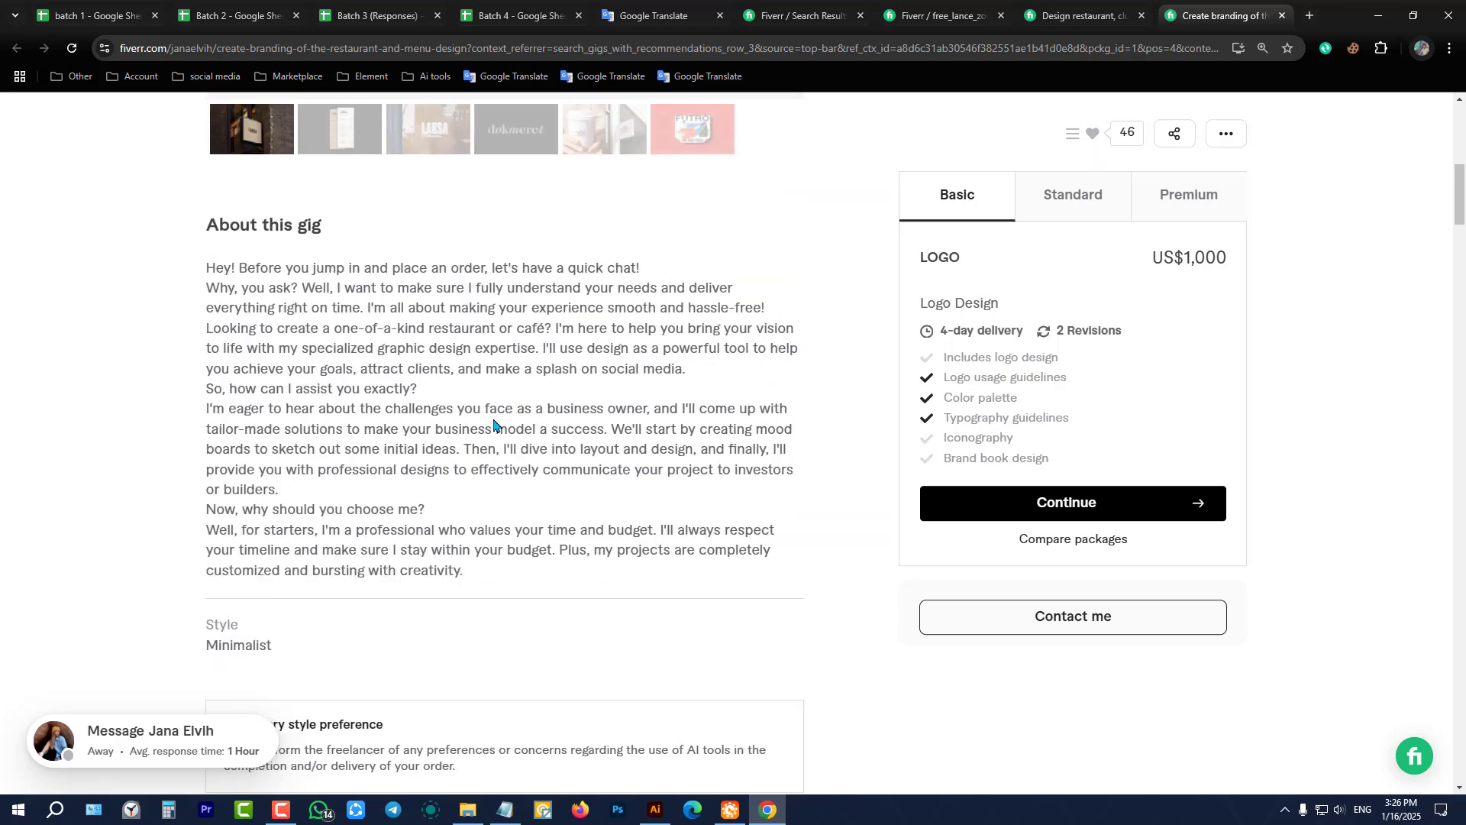
drag(209, 267, 534, 575)
scroll(533, 544, up, 9)
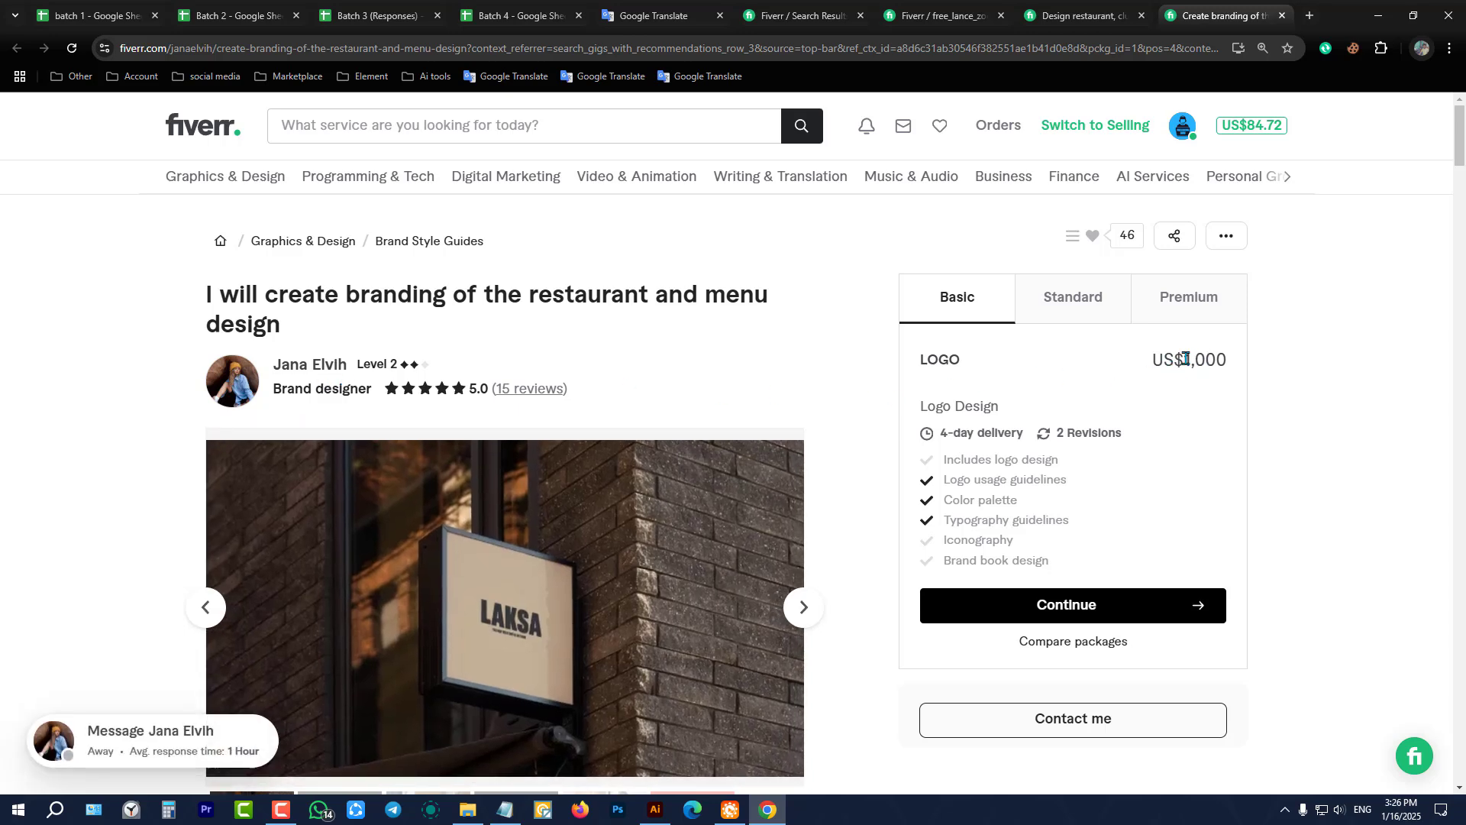
- View the menu branding gig's Standard and Premium packages and its next gallery image, and close the gig
click(1115, 313)
click(1187, 306)
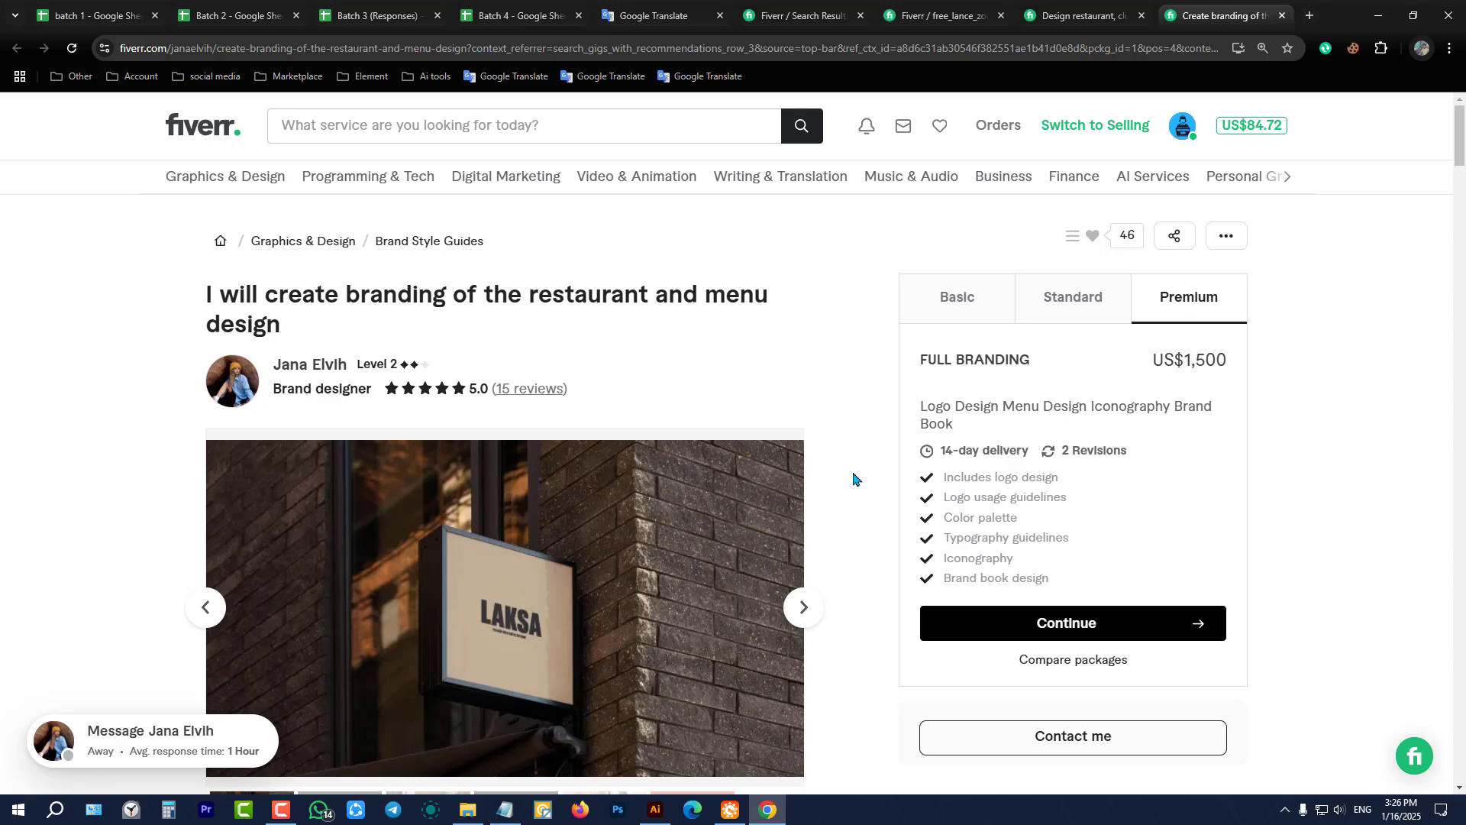
click(806, 609)
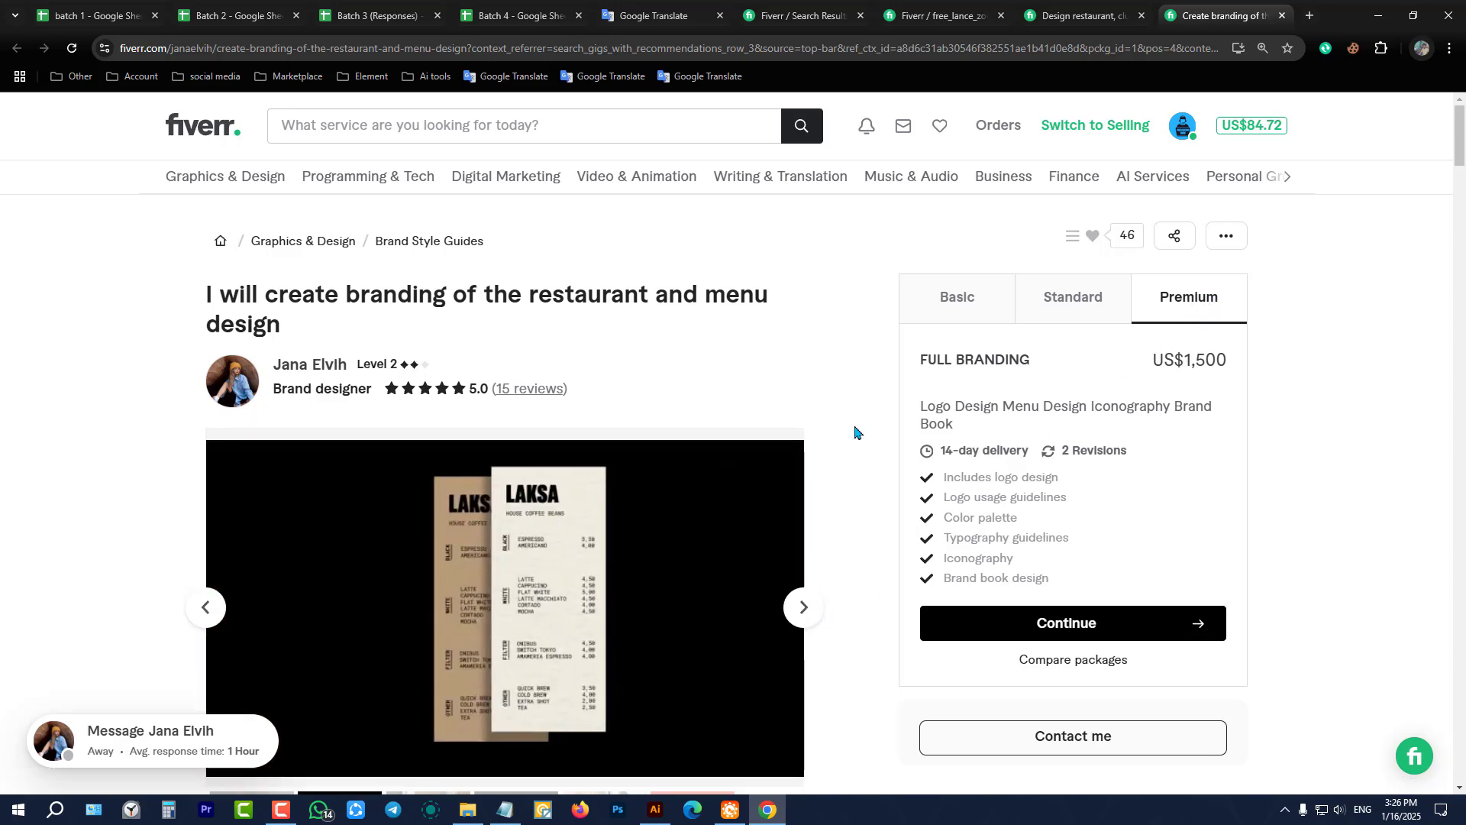
click(1281, 15)
scroll(889, 288, up, 15)
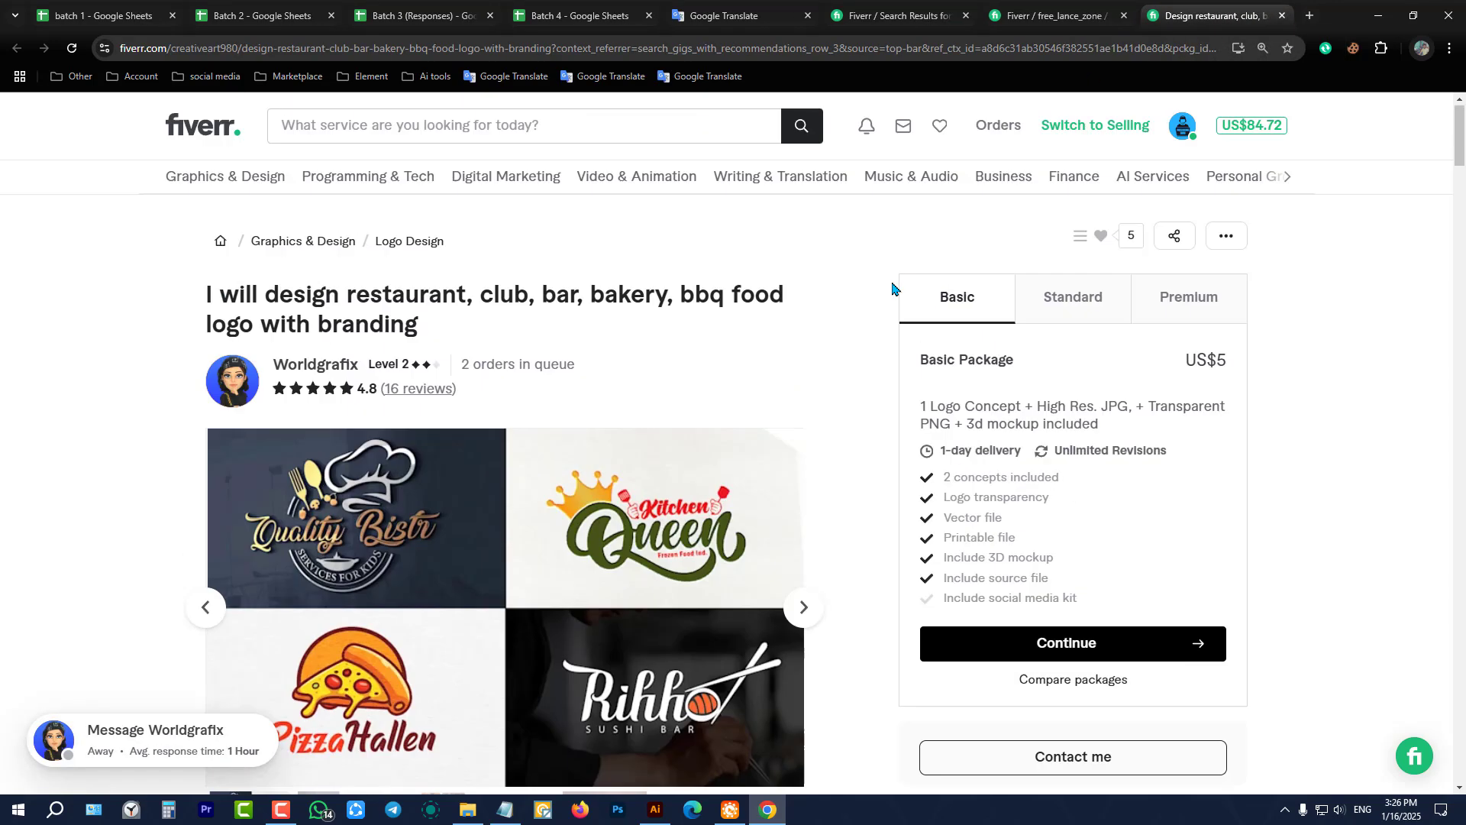
click(926, 184)
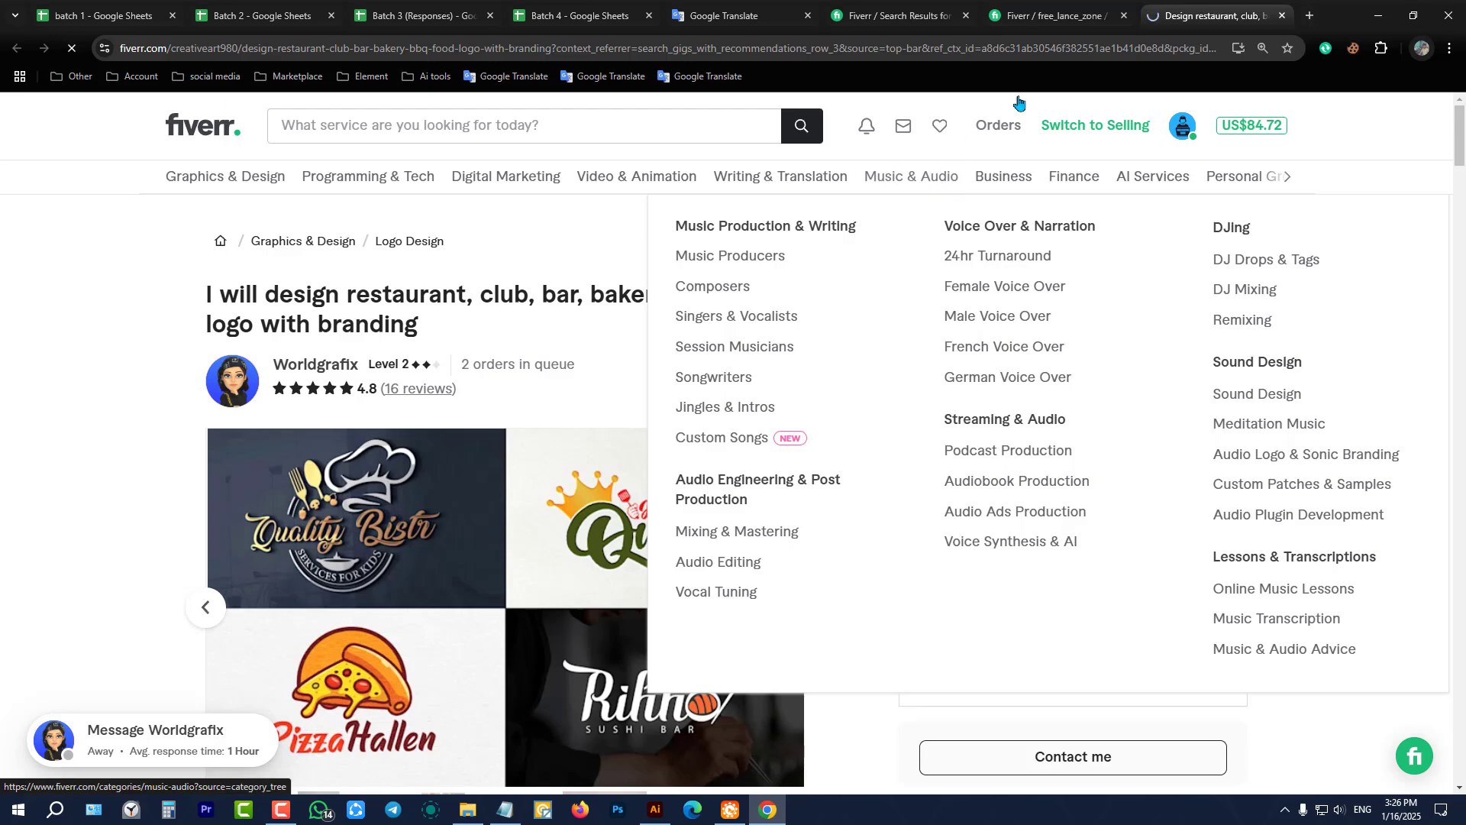
click(16, 48)
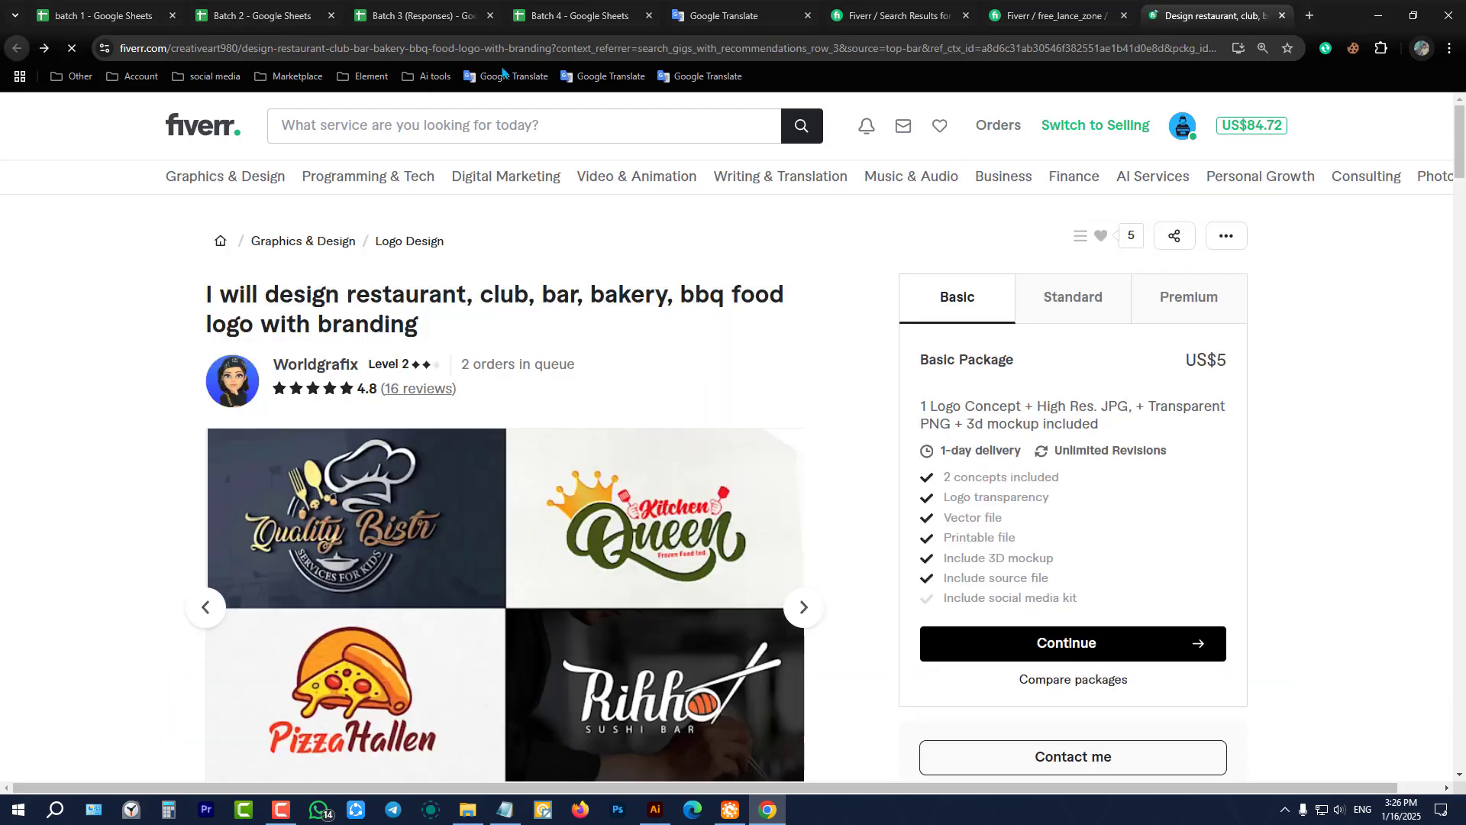
- Return to the own gig's edit page and review the end of its description and the Milestone workflow section
click(1054, 15)
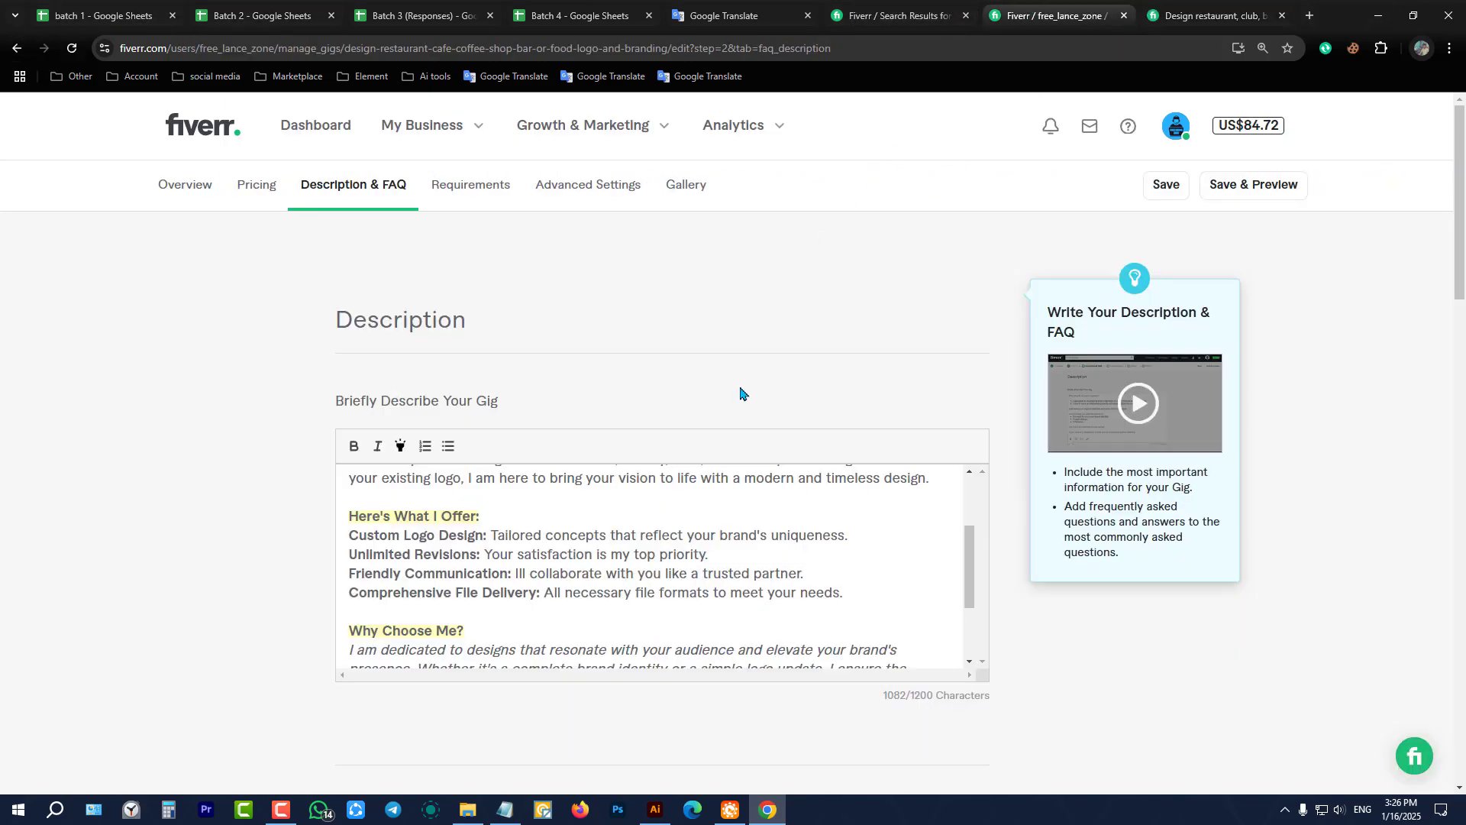
scroll(739, 477, down, 3)
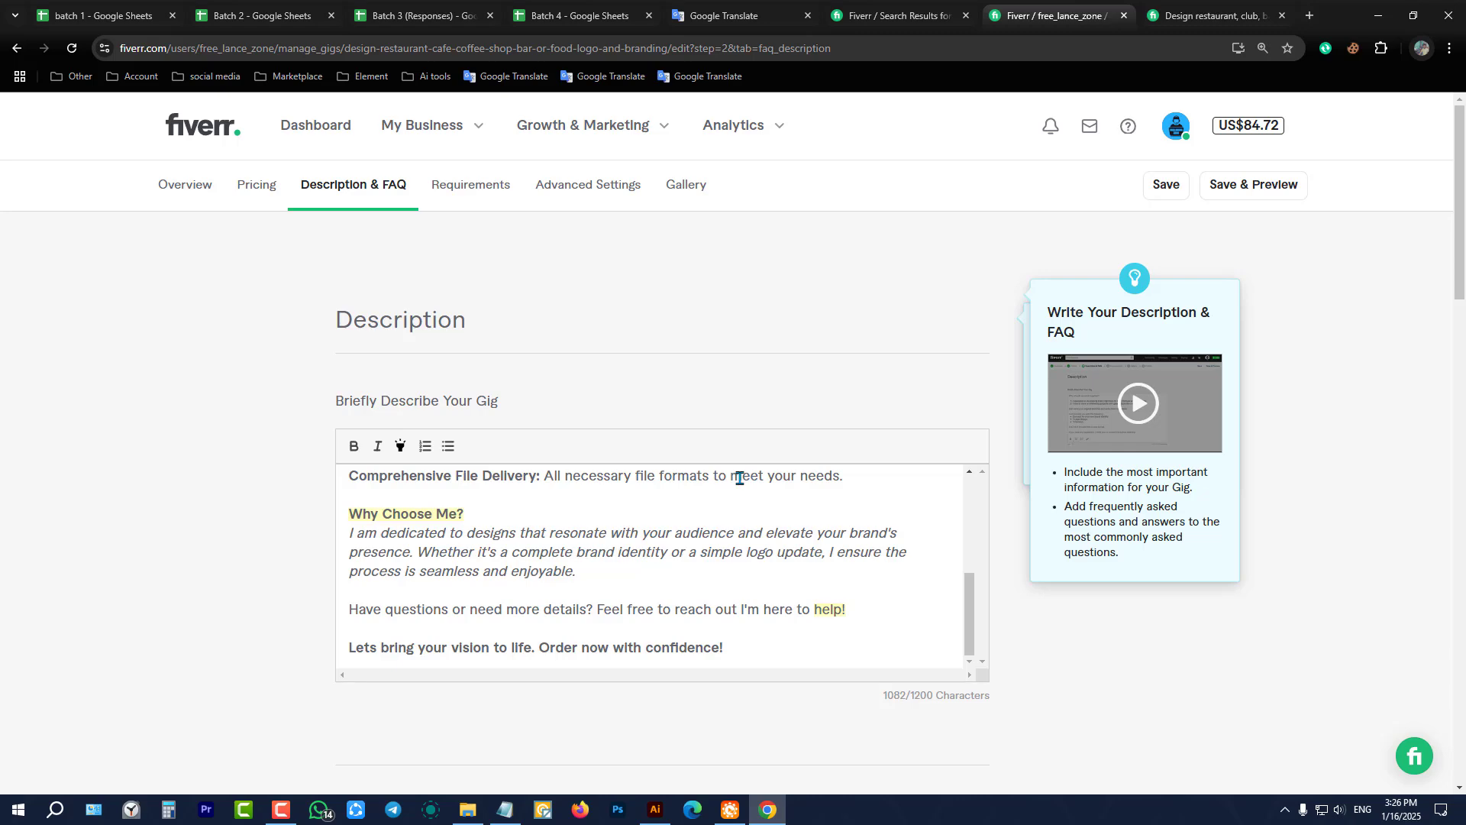
scroll(739, 478, down, 3)
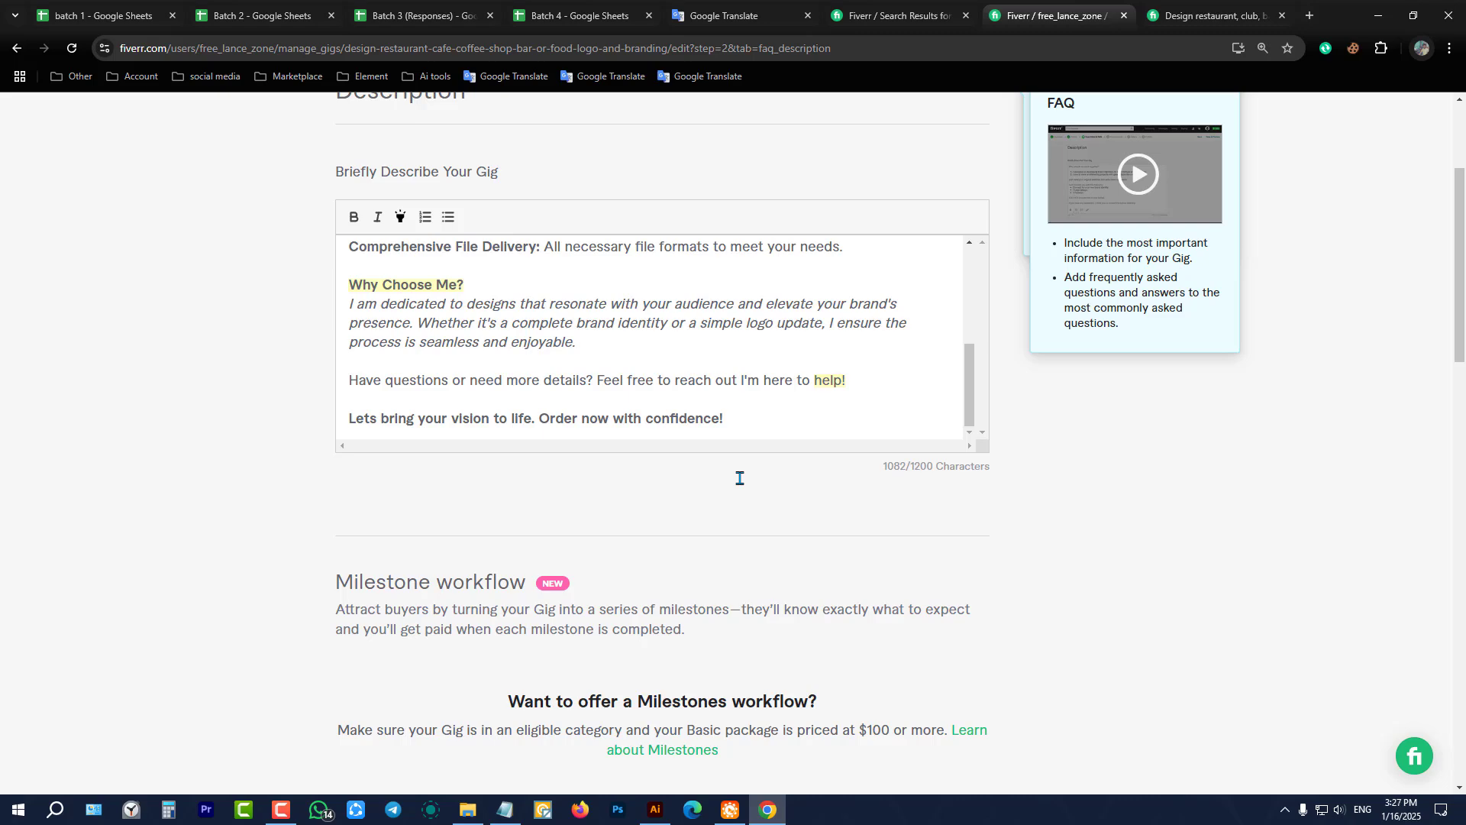
scroll(739, 478, up, 3)
- Glance at the gig's Requirements section, return to Description & FAQ and look over the Frequently Asked Questions
click(469, 204)
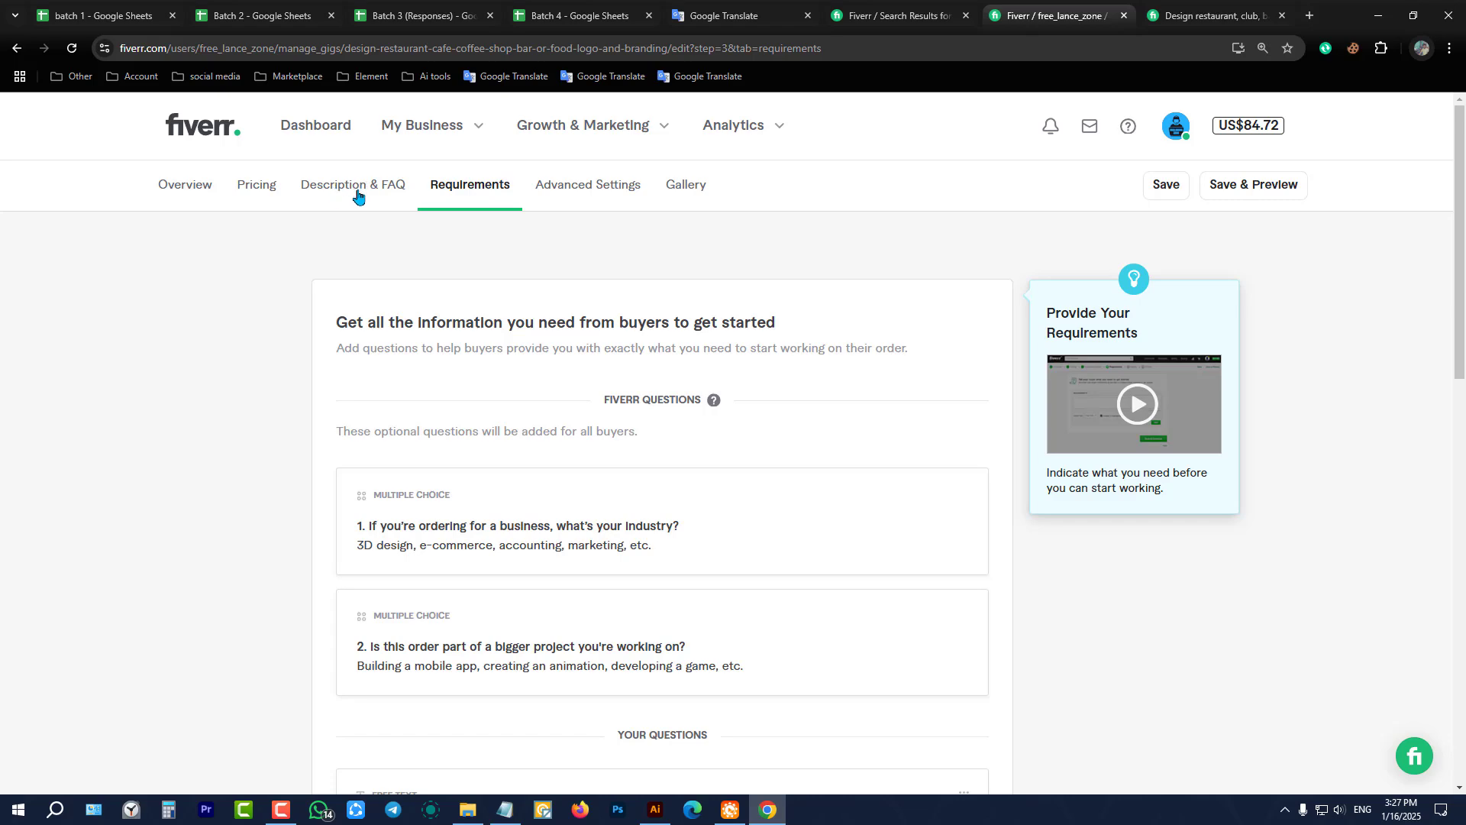
click(356, 196)
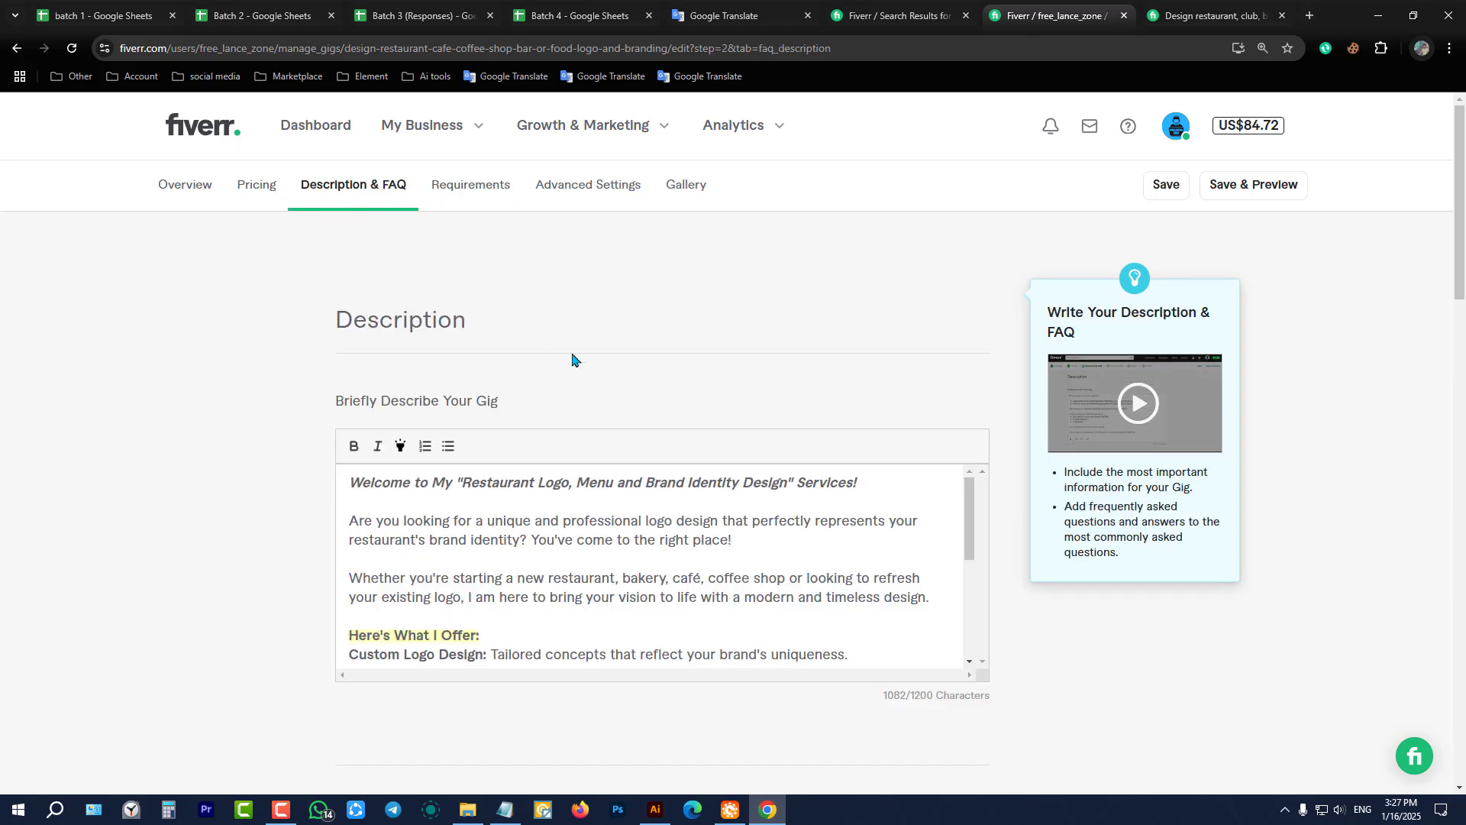
scroll(743, 442, down, 15)
scroll(878, 494, up, 4)
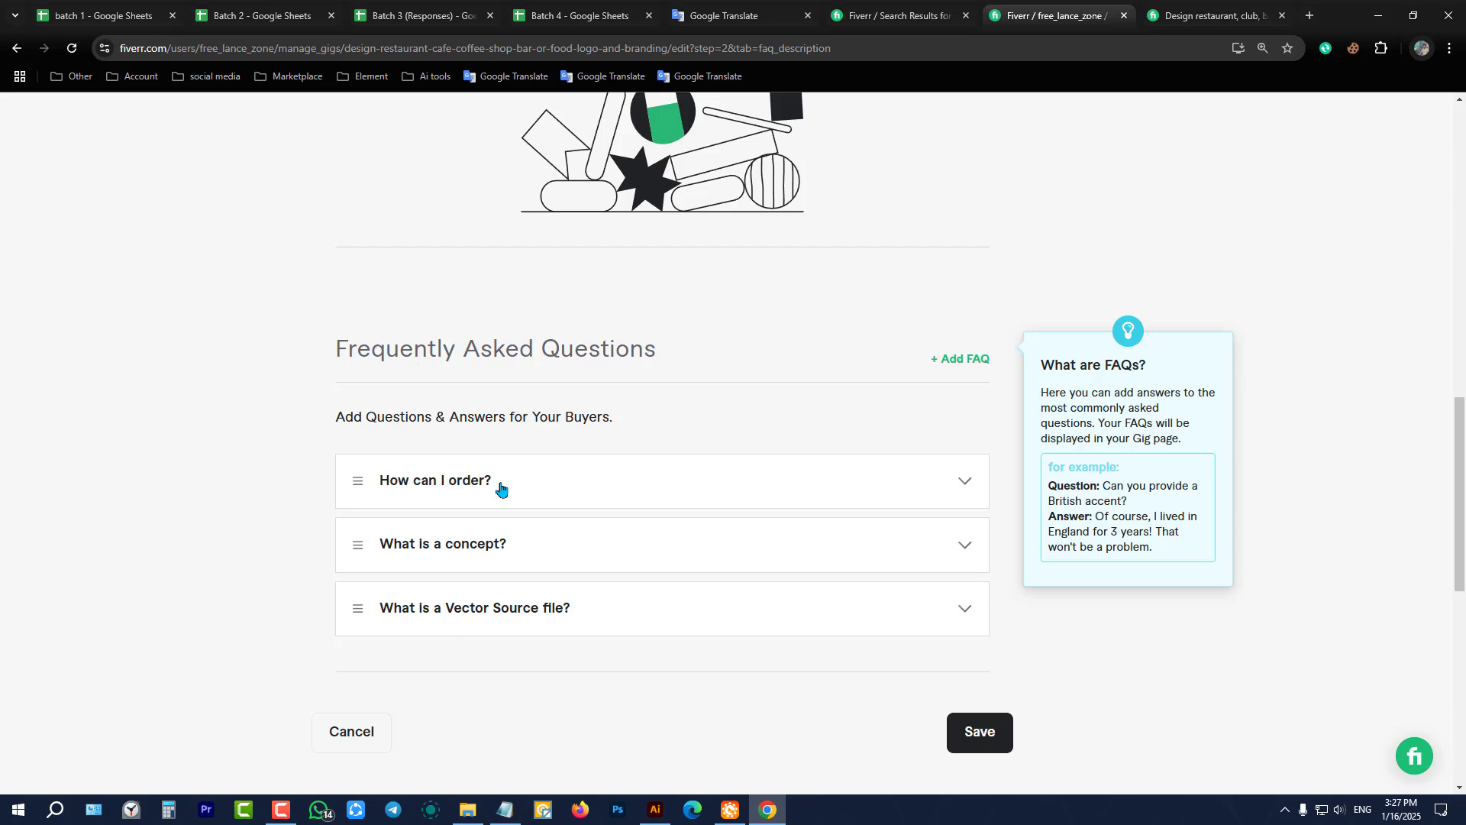
scroll(500, 487, up, 12)
scroll(501, 485, down, 10)
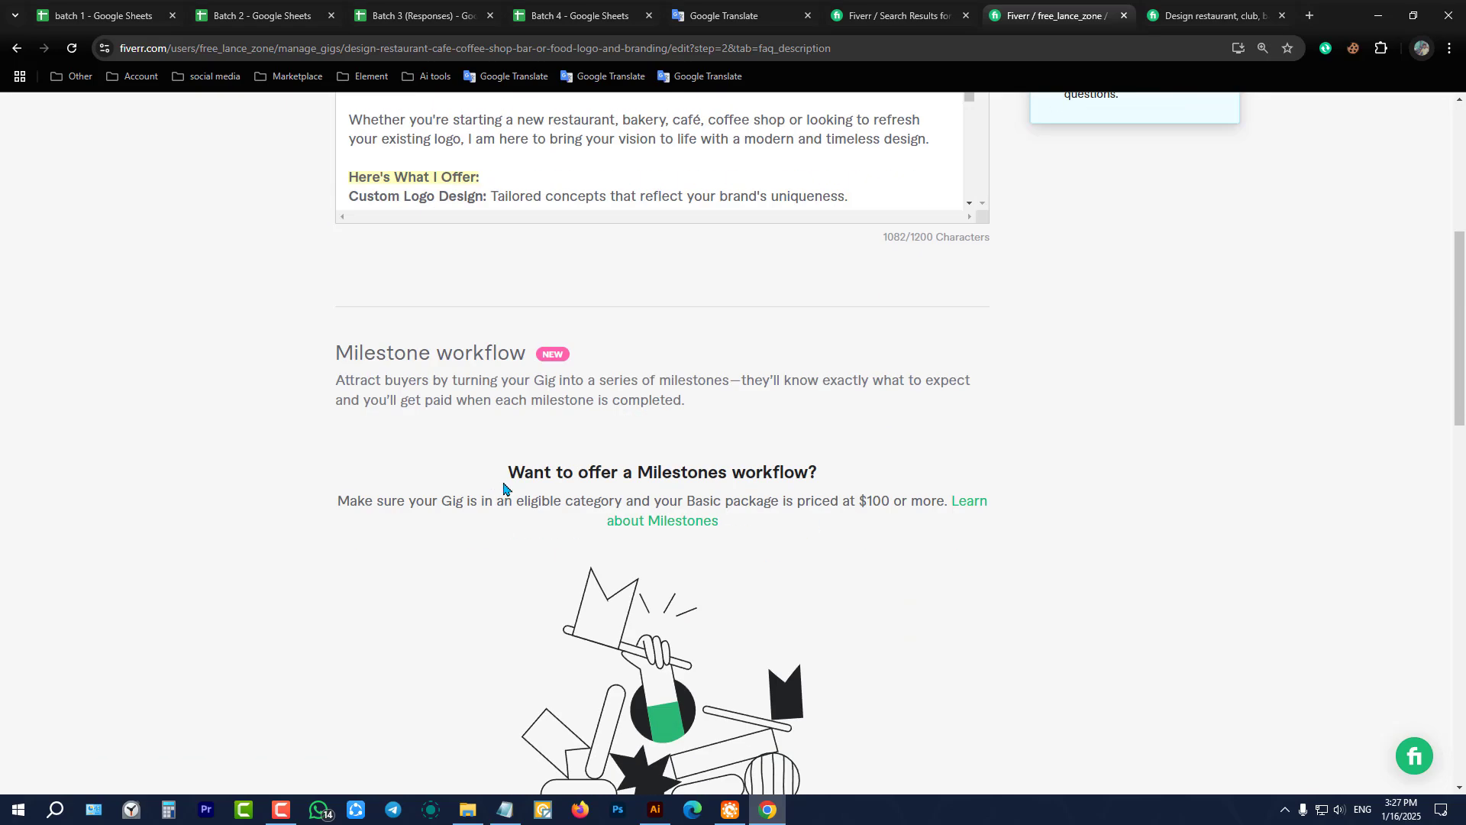
scroll(533, 511, down, 3)
- Expand the FAQ entries on ordering, concepts and vector source files in turn and read their answers
click(658, 399)
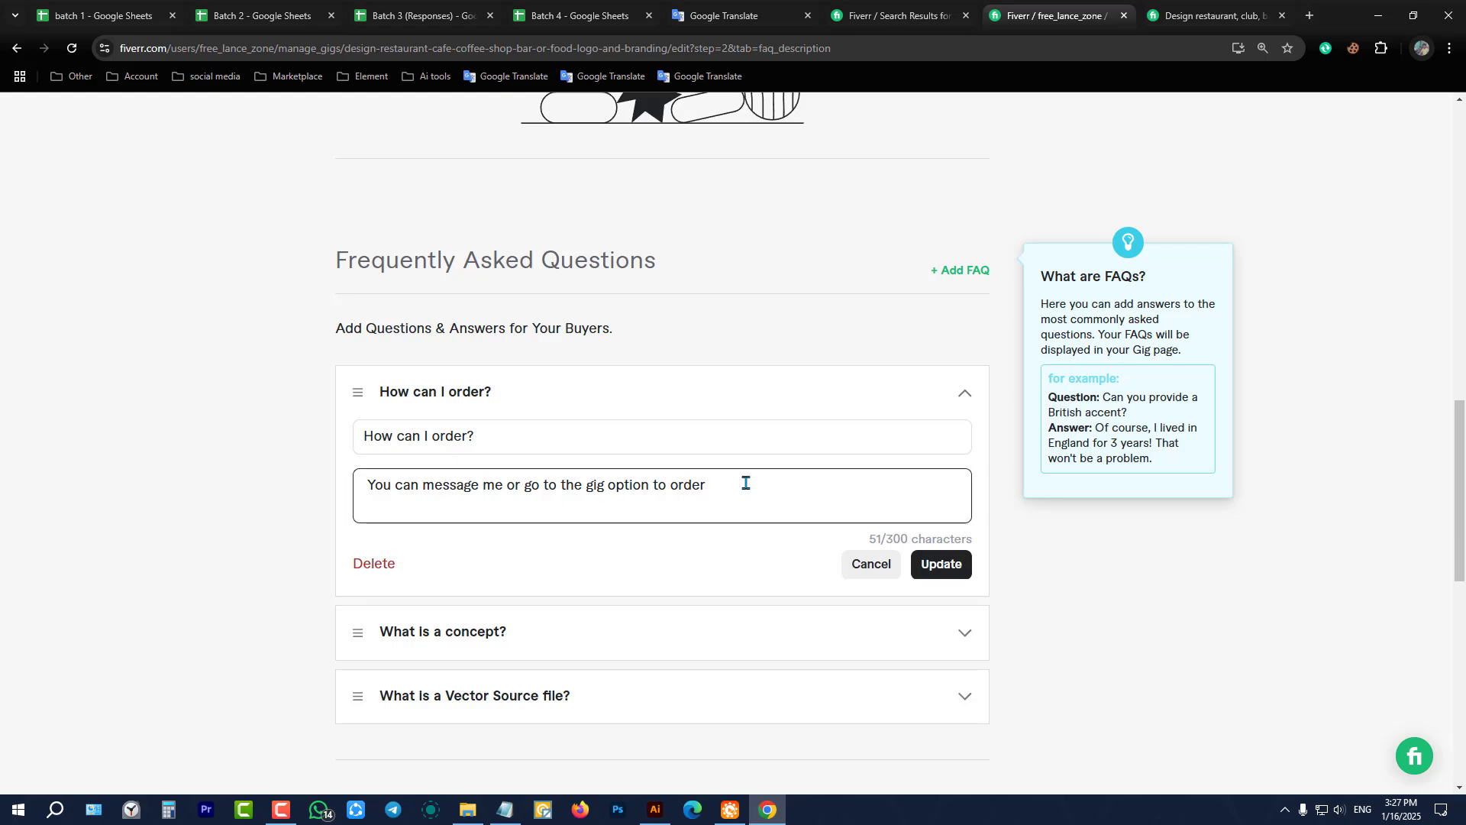
click(443, 629)
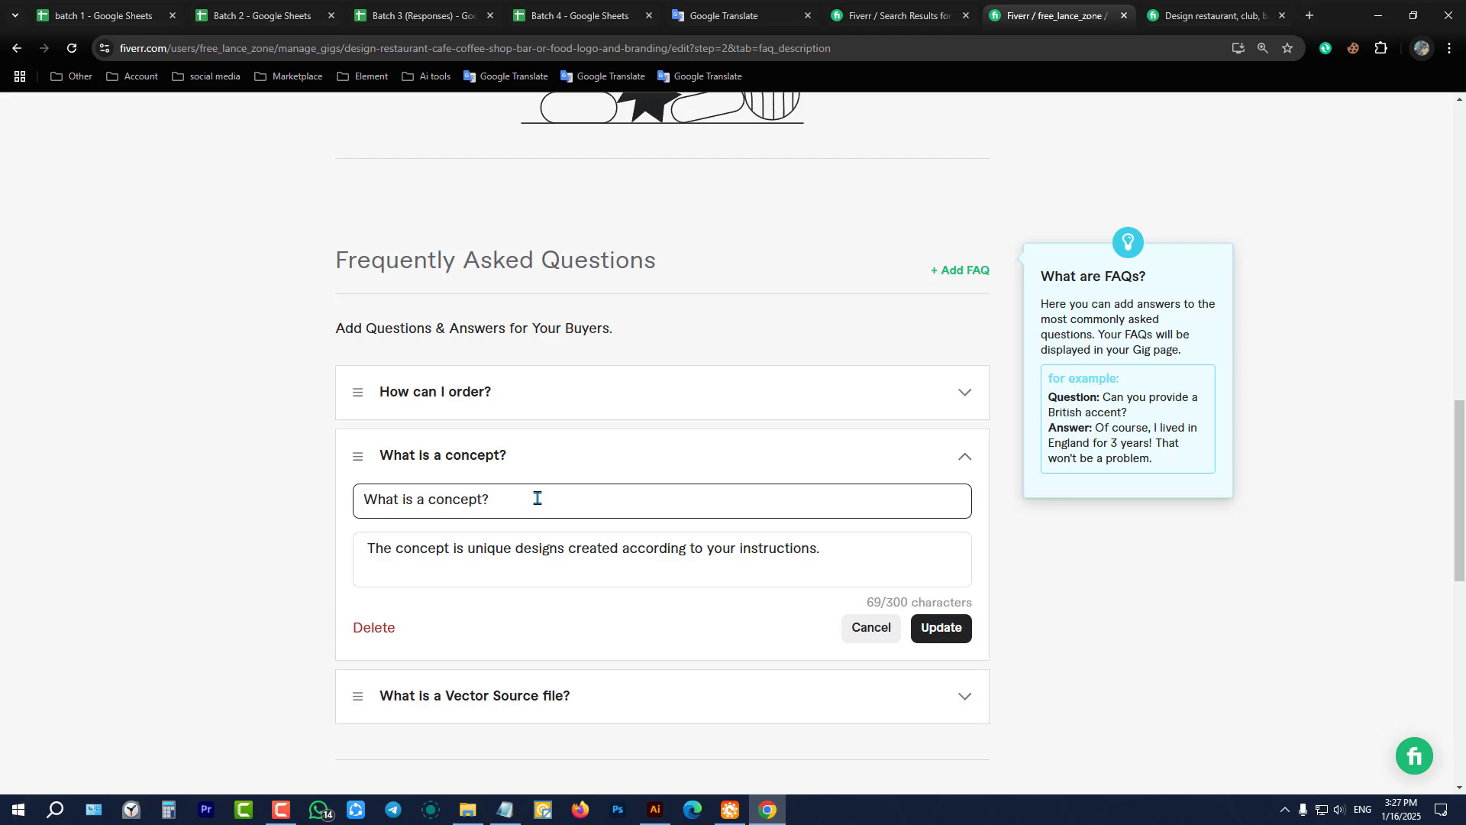
click(518, 550)
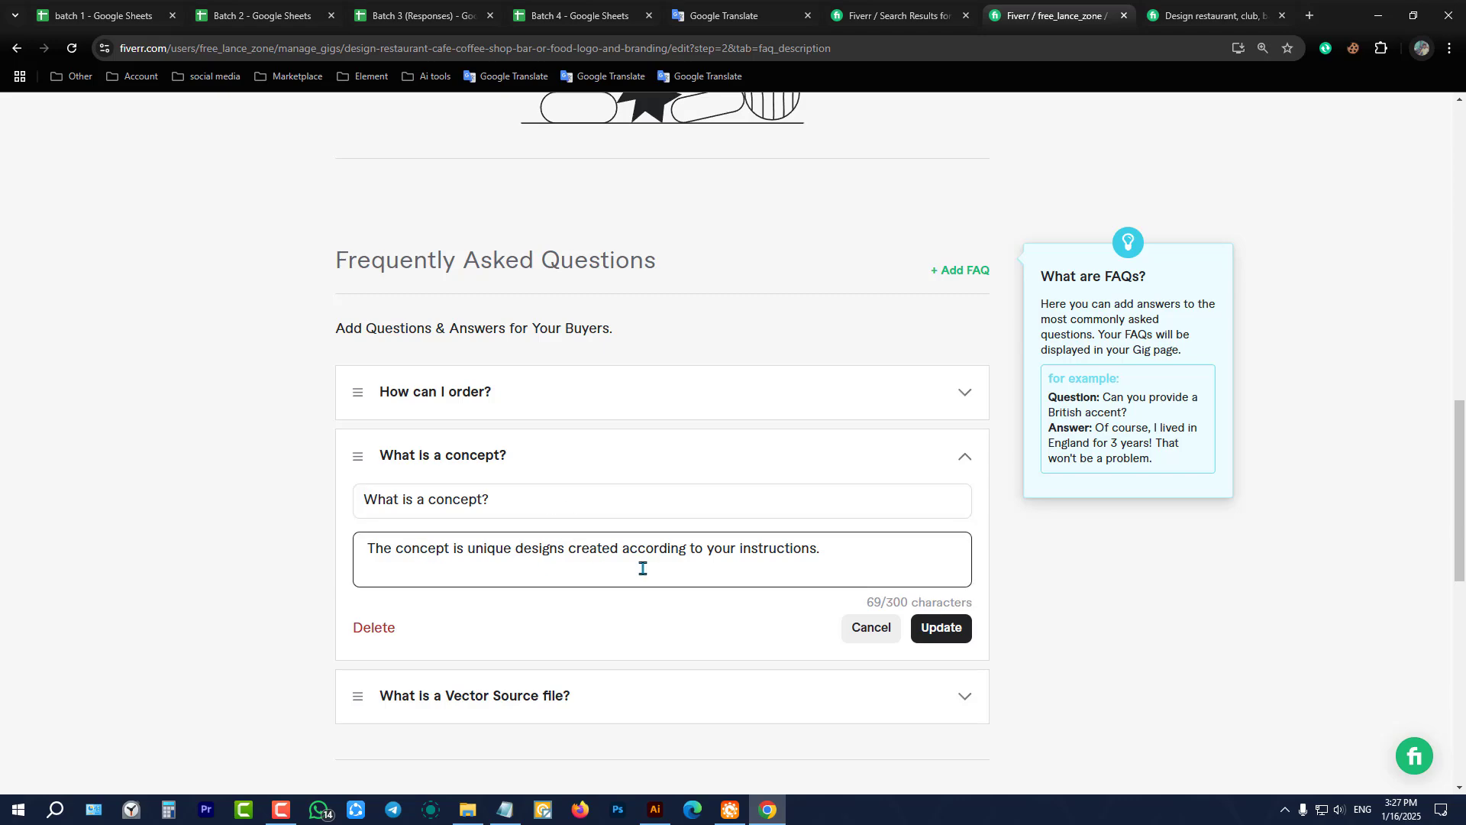
click(689, 692)
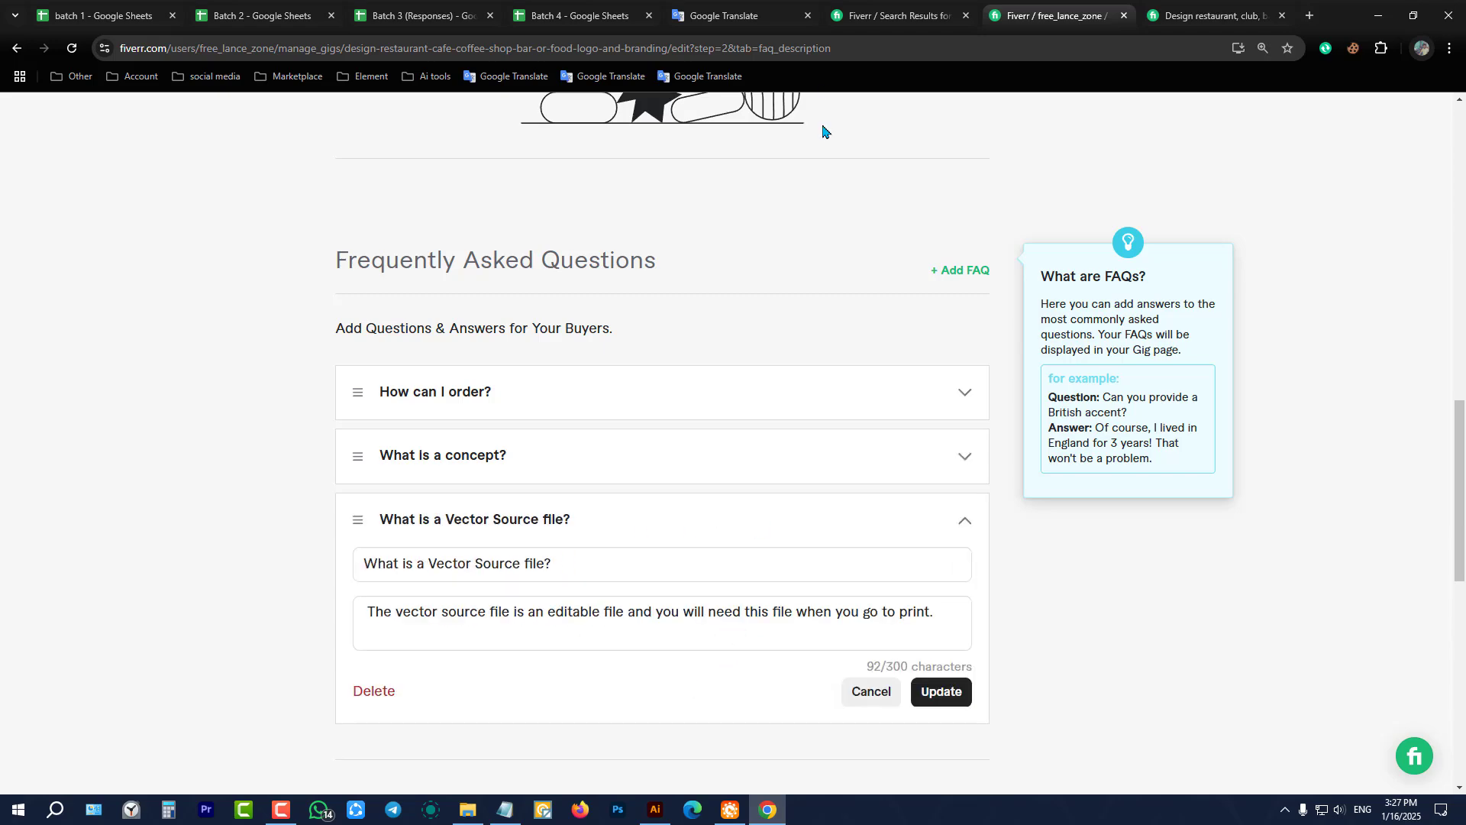
scroll(788, 243, up, 12)
scroll(790, 245, down, 4)
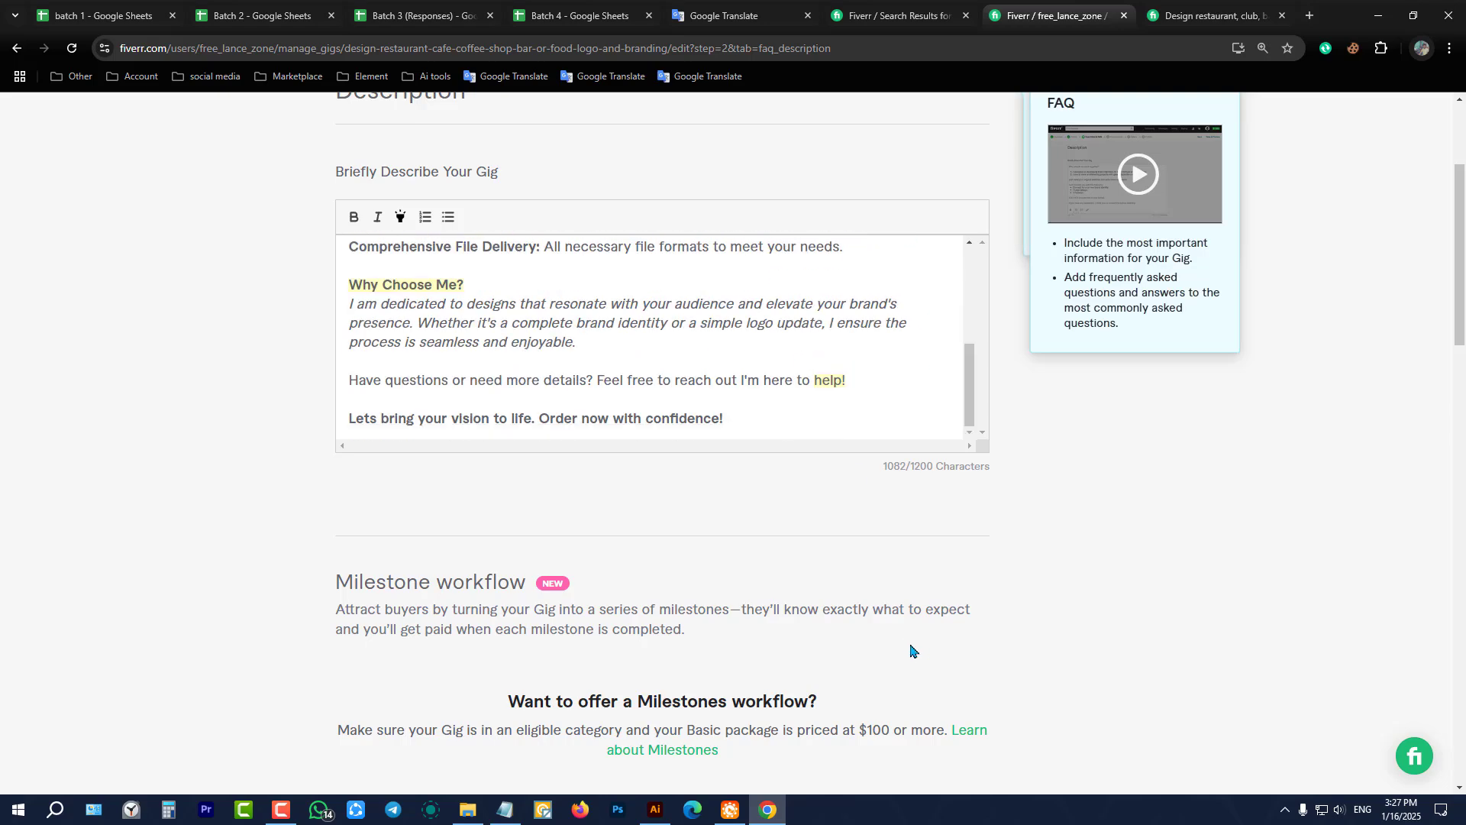
scroll(911, 650, down, 12)
scroll(770, 444, up, 15)
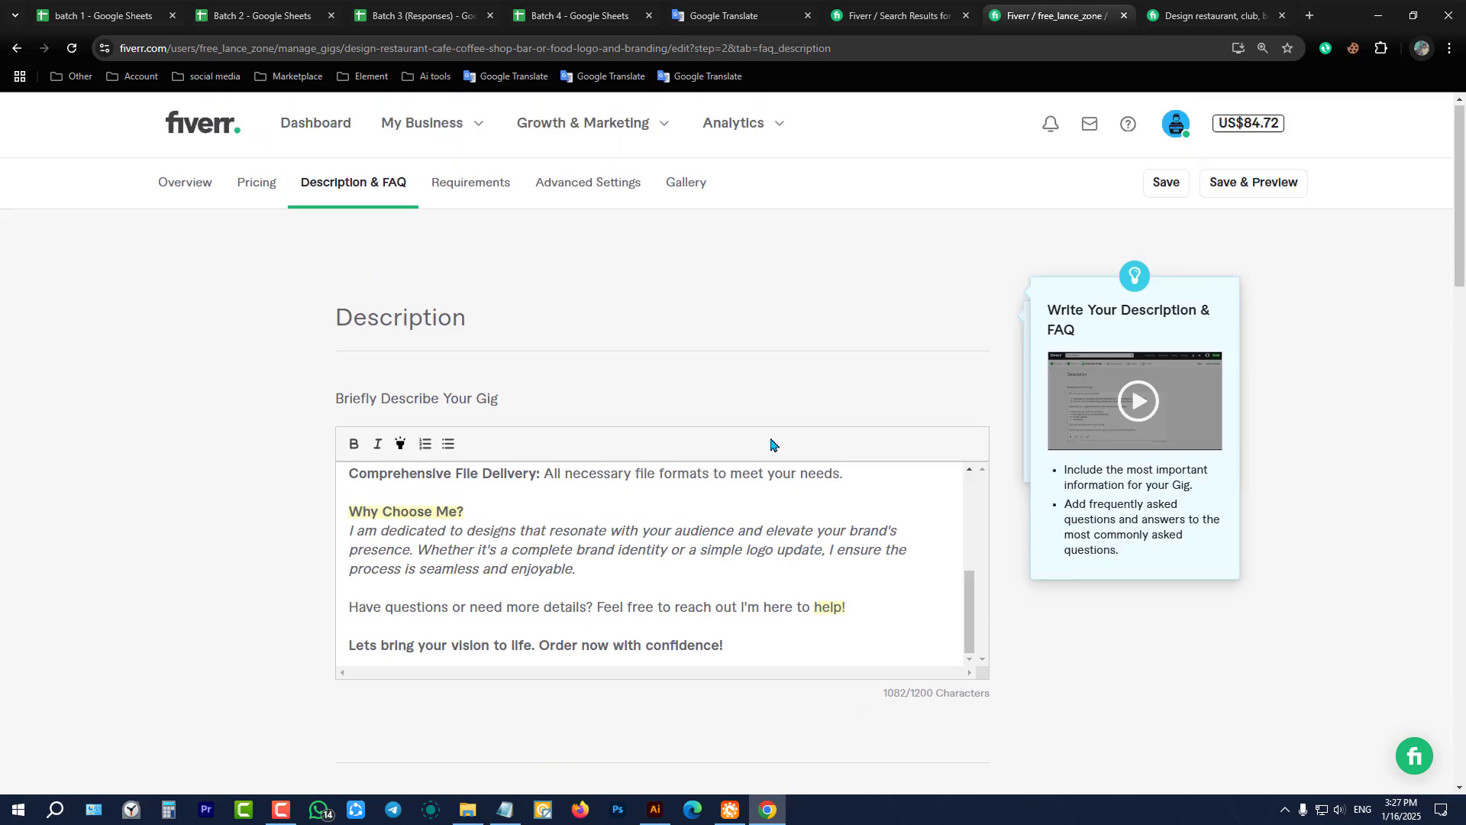
- Open the gig's Requirements section and read the Fiverr questions and the gig's own free-text questions for buyers
click(459, 188)
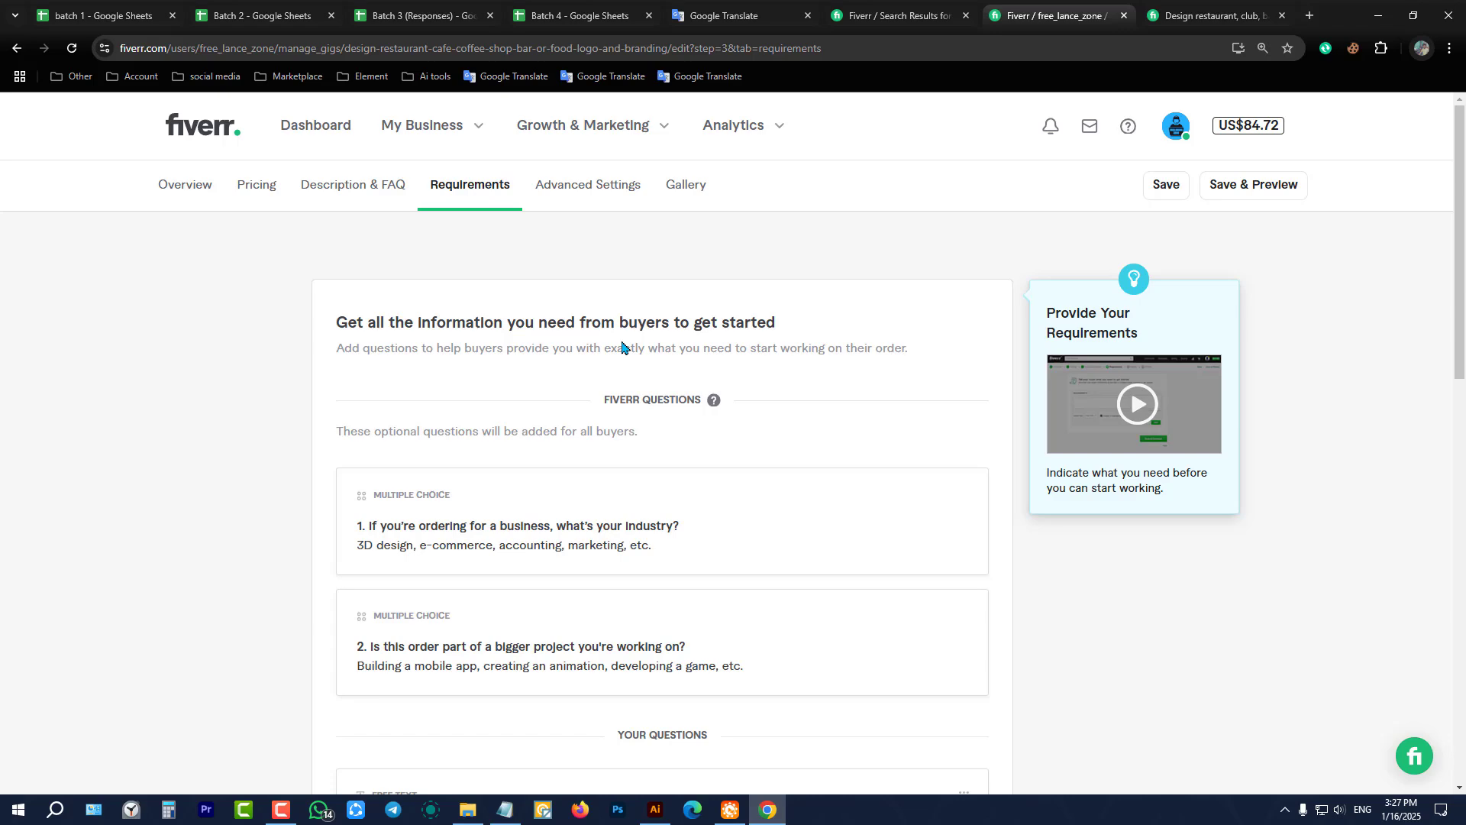
scroll(622, 348, down, 6)
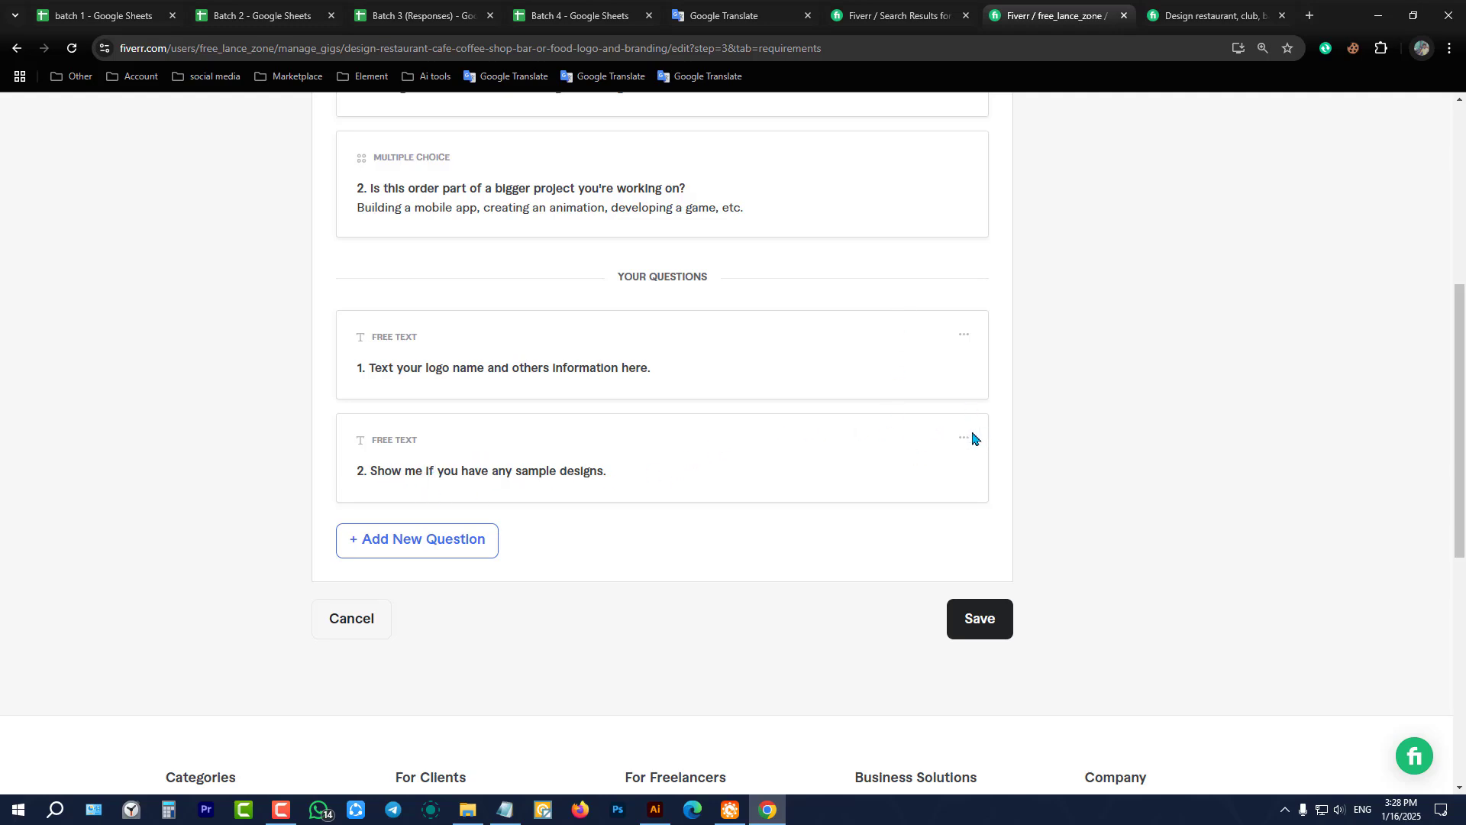
scroll(864, 288, up, 6)
scroll(865, 290, down, 6)
scroll(497, 401, up, 6)
- Check the gig's Advanced Settings, open its Gallery section and review the image and video upload areas
click(597, 193)
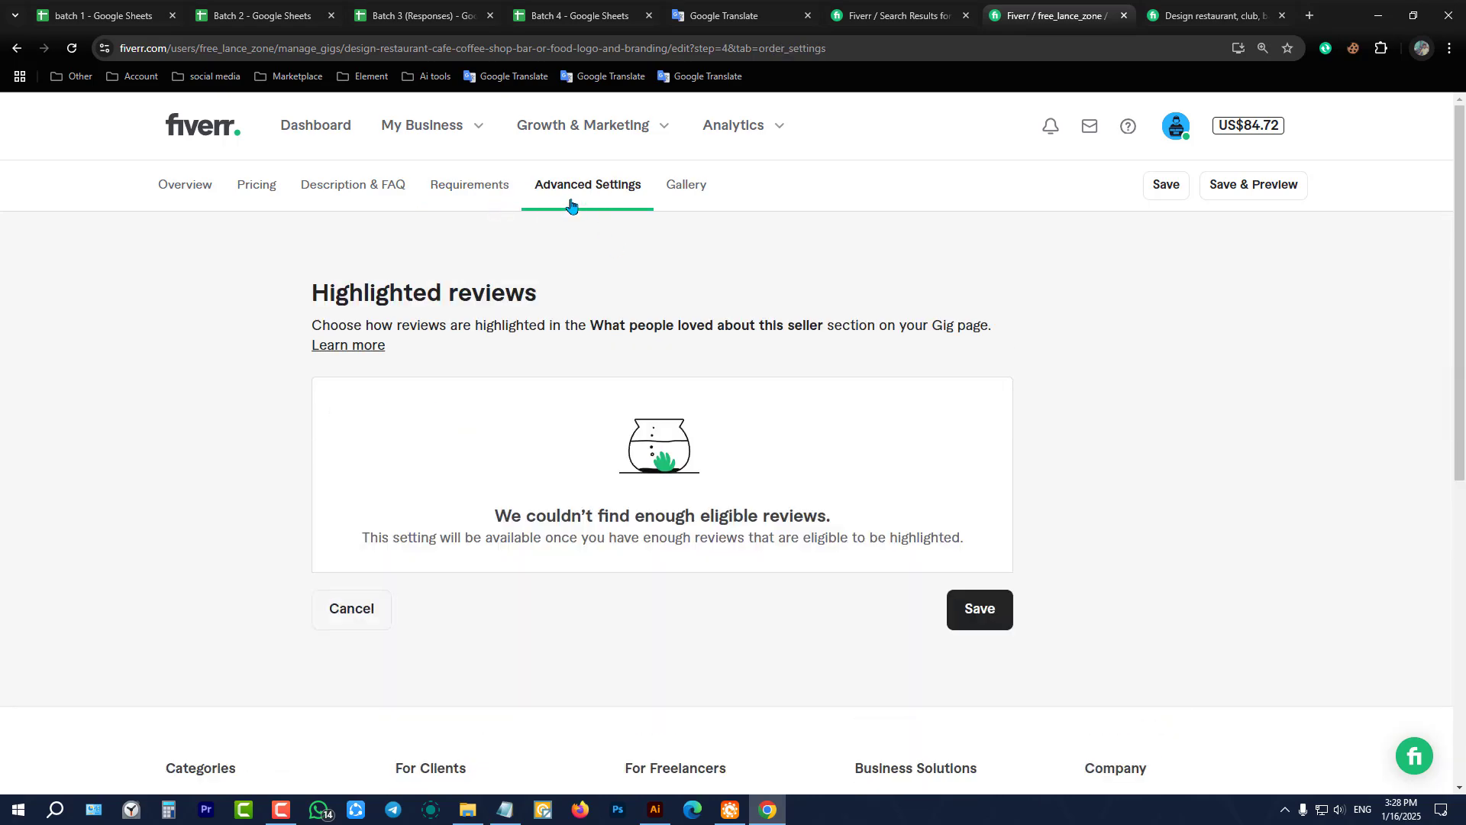
click(672, 191)
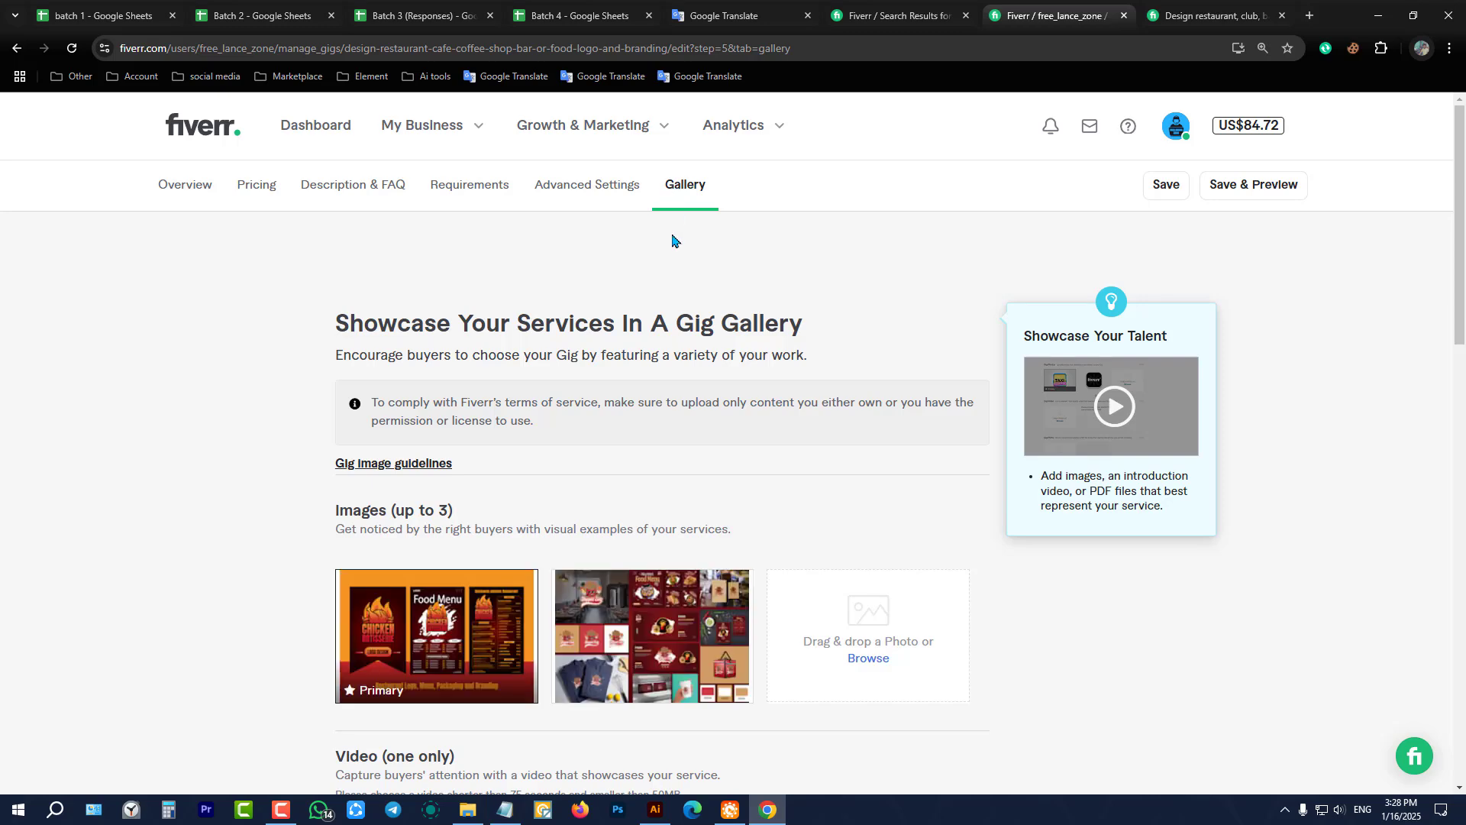
scroll(674, 239, down, 3)
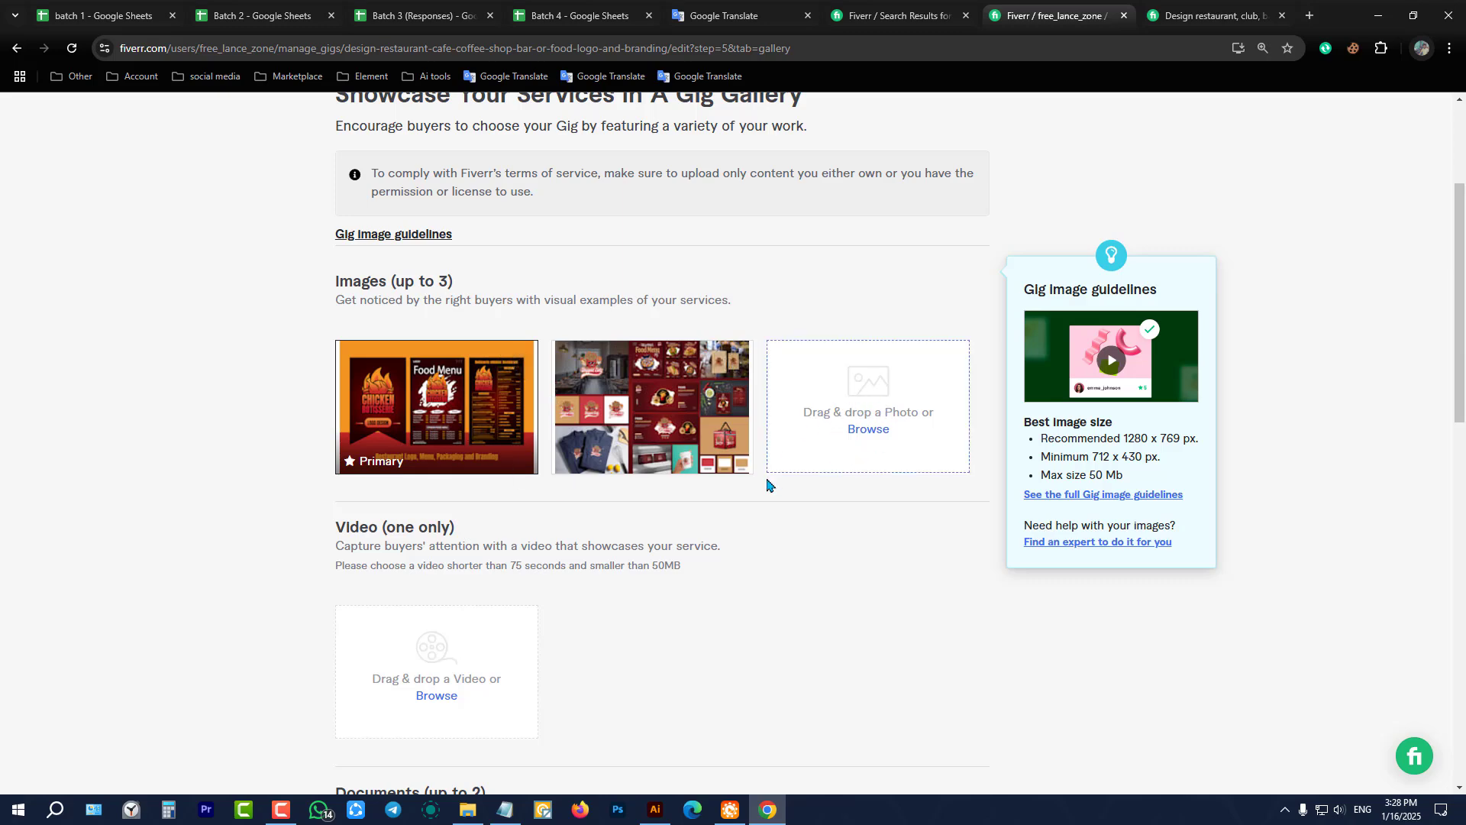
scroll(638, 443, down, 5)
scroll(639, 445, up, 3)
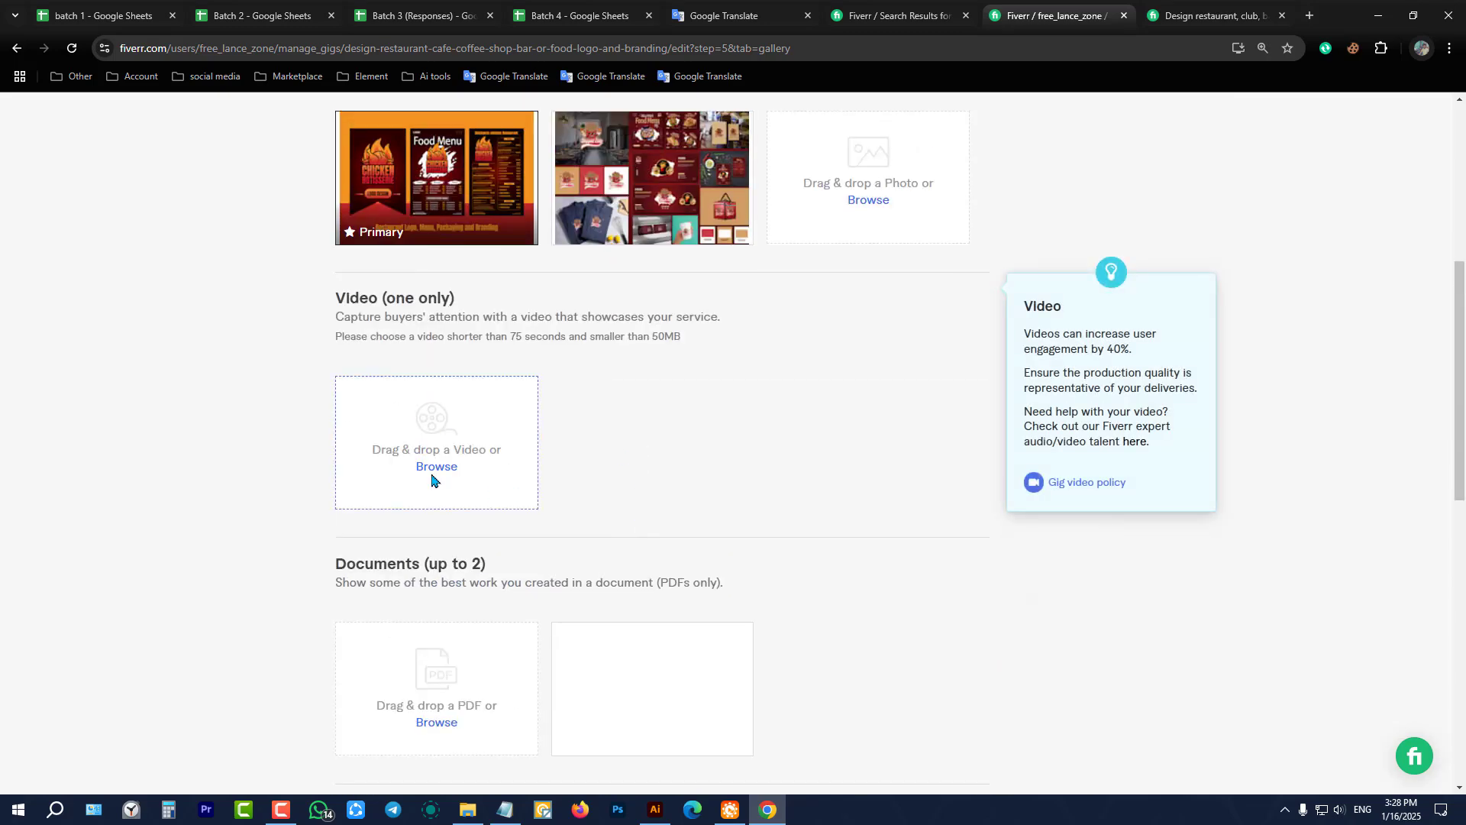
- Examine the gallery's PDF document slots and go over the whole gallery page again, including the uploaded images
scroll(553, 487, down, 3)
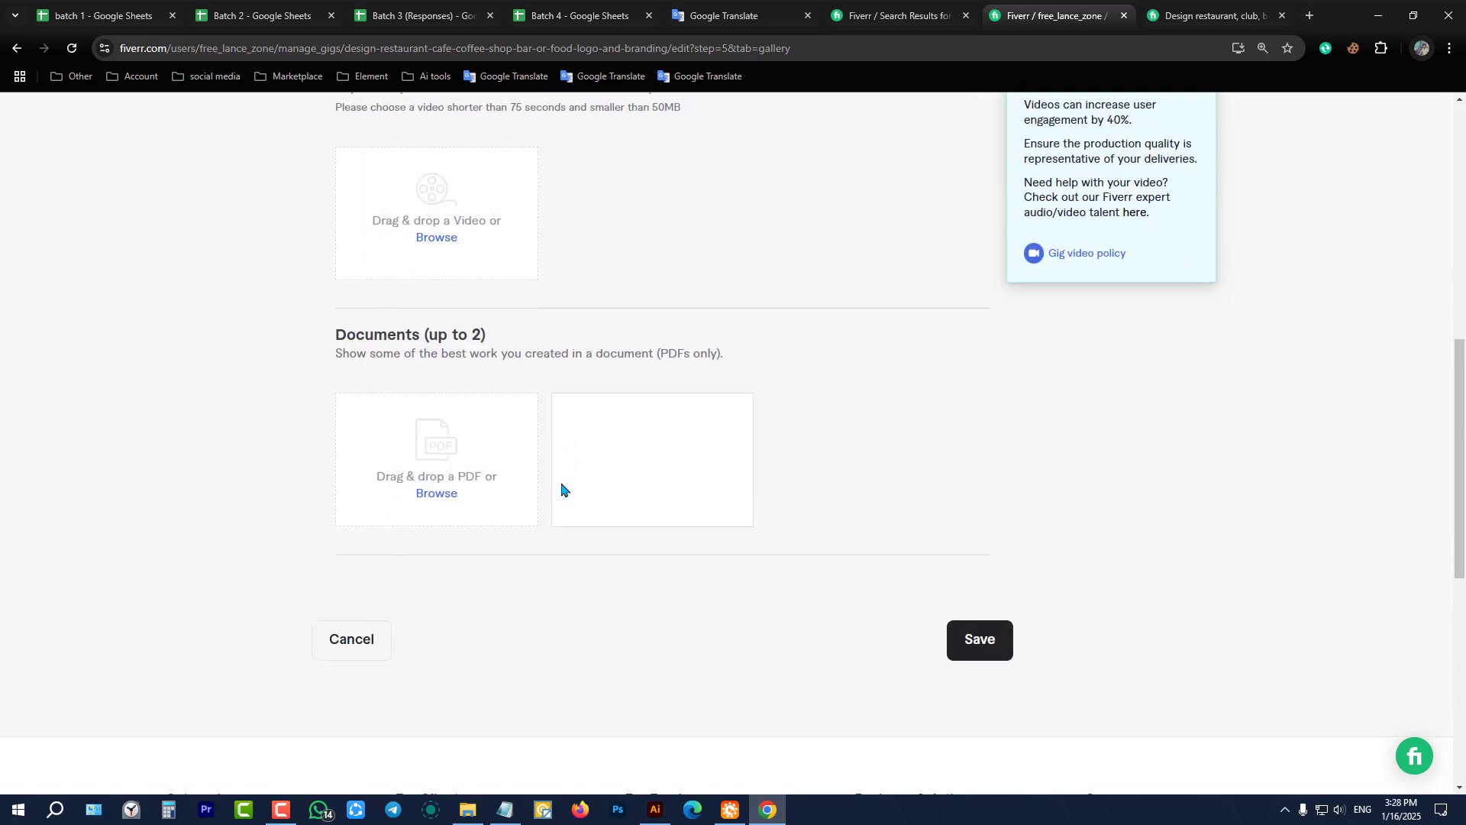
scroll(603, 485, up, 1)
scroll(620, 480, up, 1)
scroll(603, 496, down, 2)
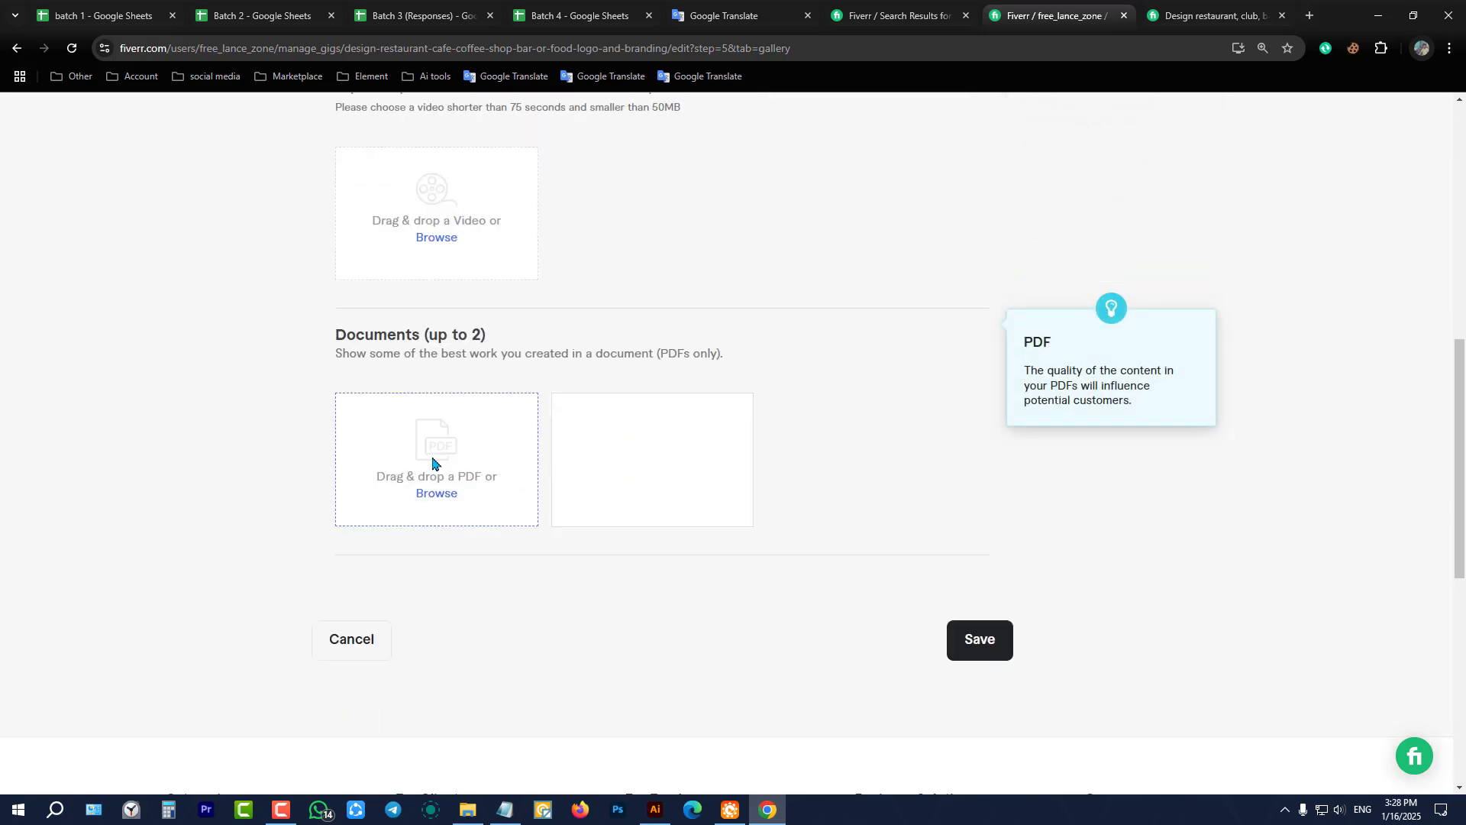
scroll(646, 481, up, 9)
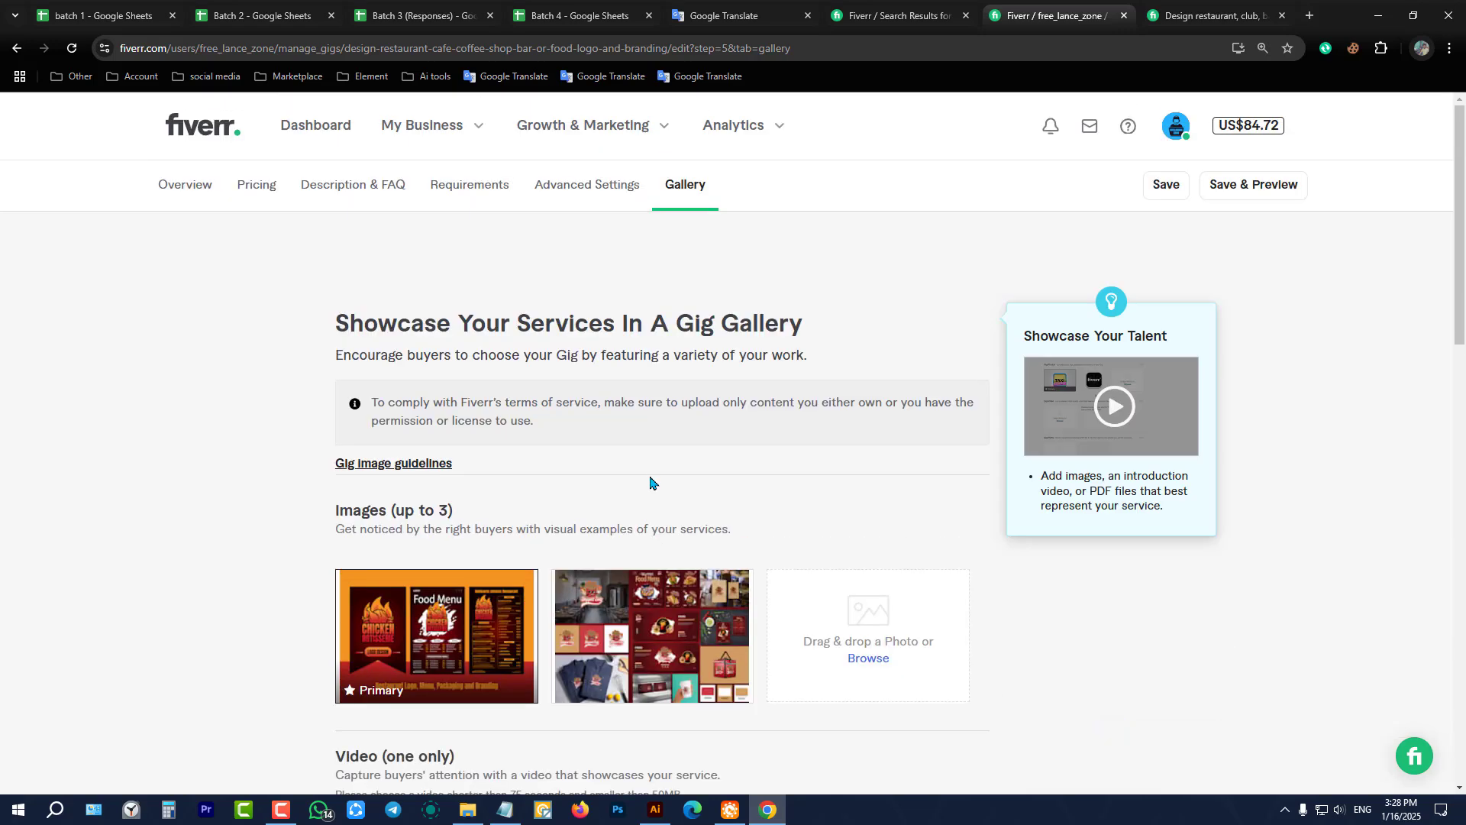
scroll(649, 481, down, 5)
scroll(847, 446, down, 1)
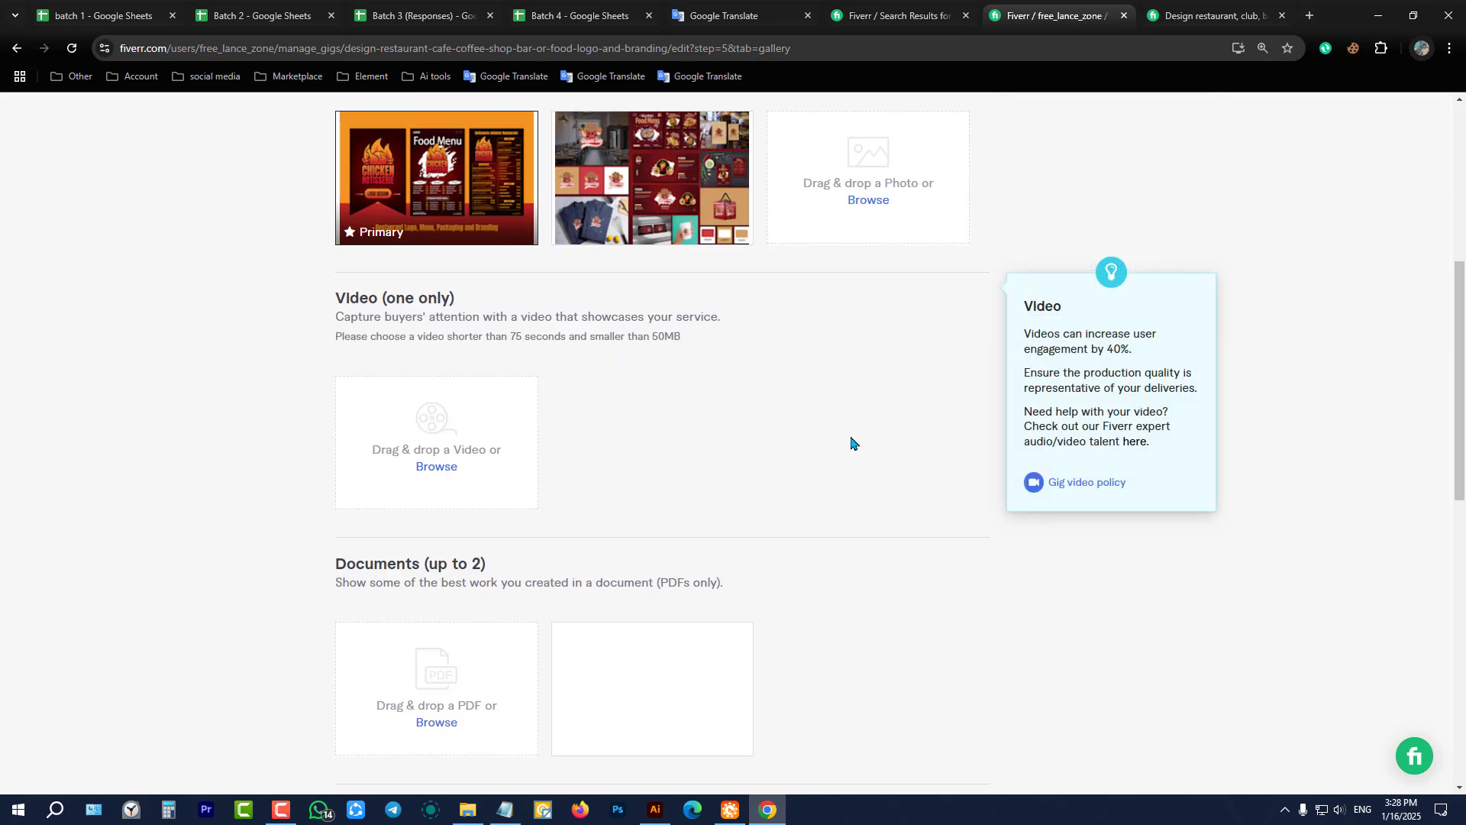
scroll(851, 442, up, 6)
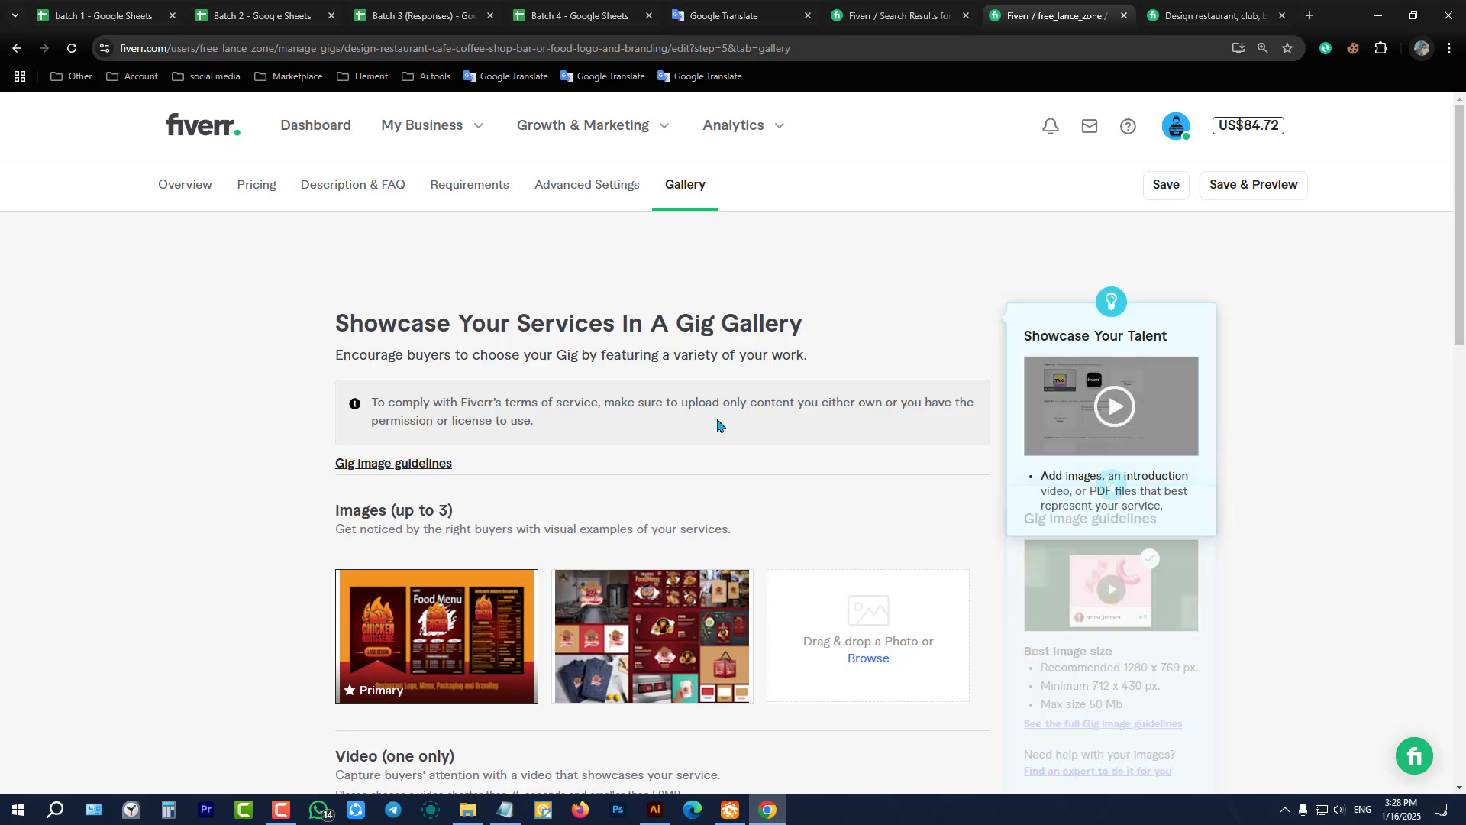
- Go to the end of the restaurant branding gig's Gallery section and save it
scroll(714, 424, down, 9)
scroll(687, 429, down, 3)
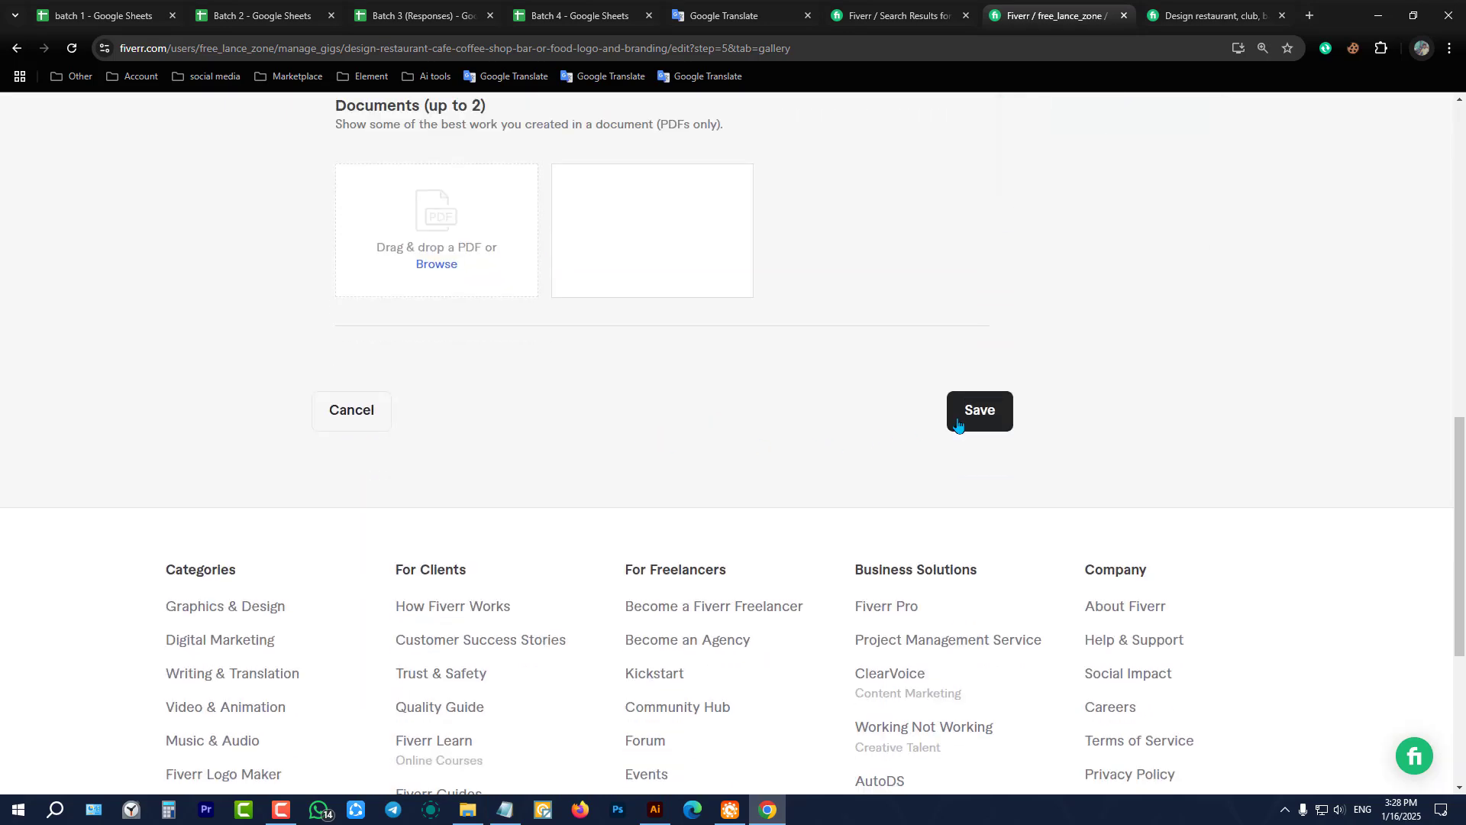
click(987, 420)
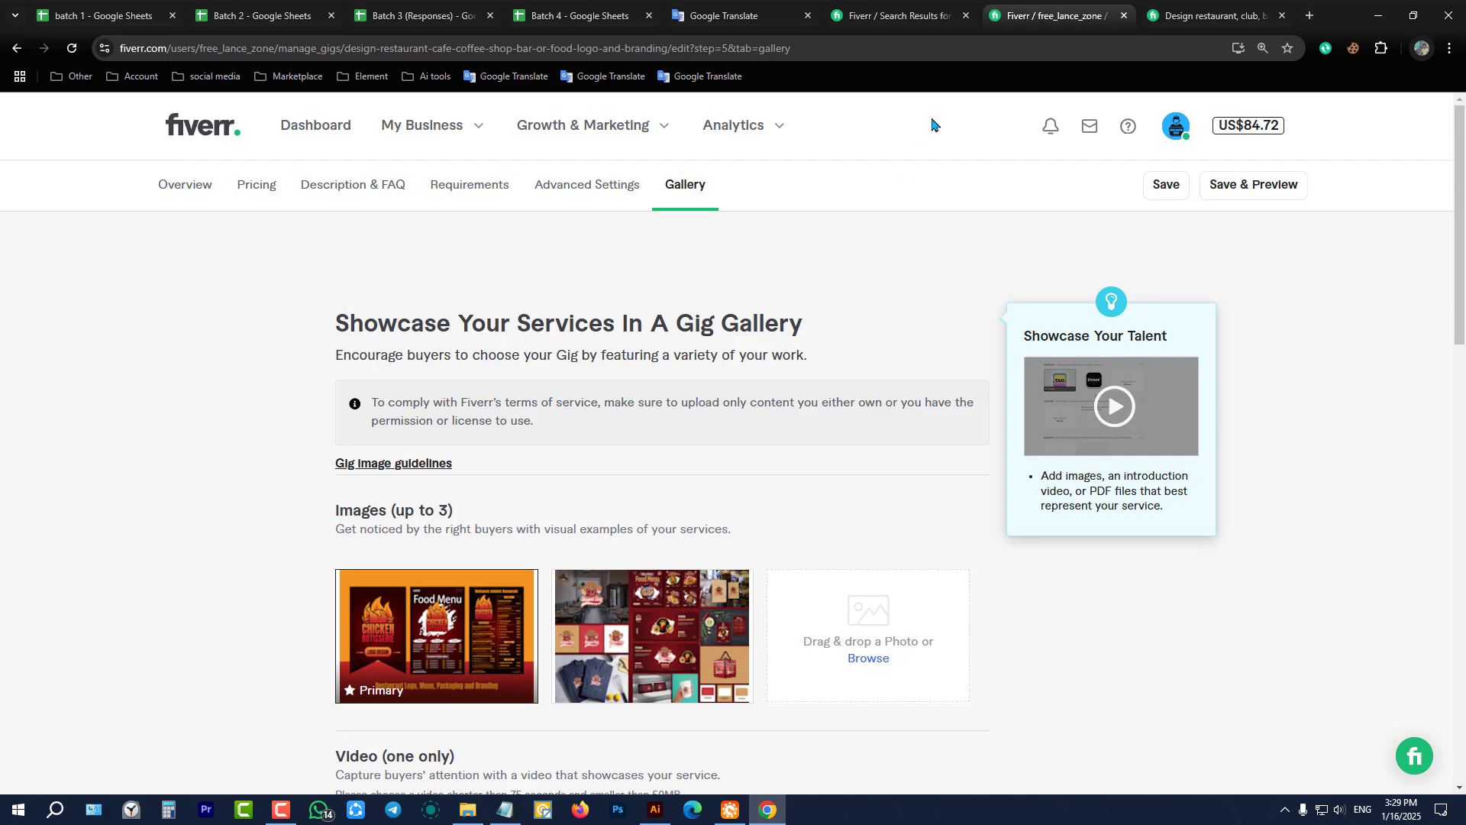
- Return to the competing restaurant logo gig and open a blank browser tab
click(1210, 15)
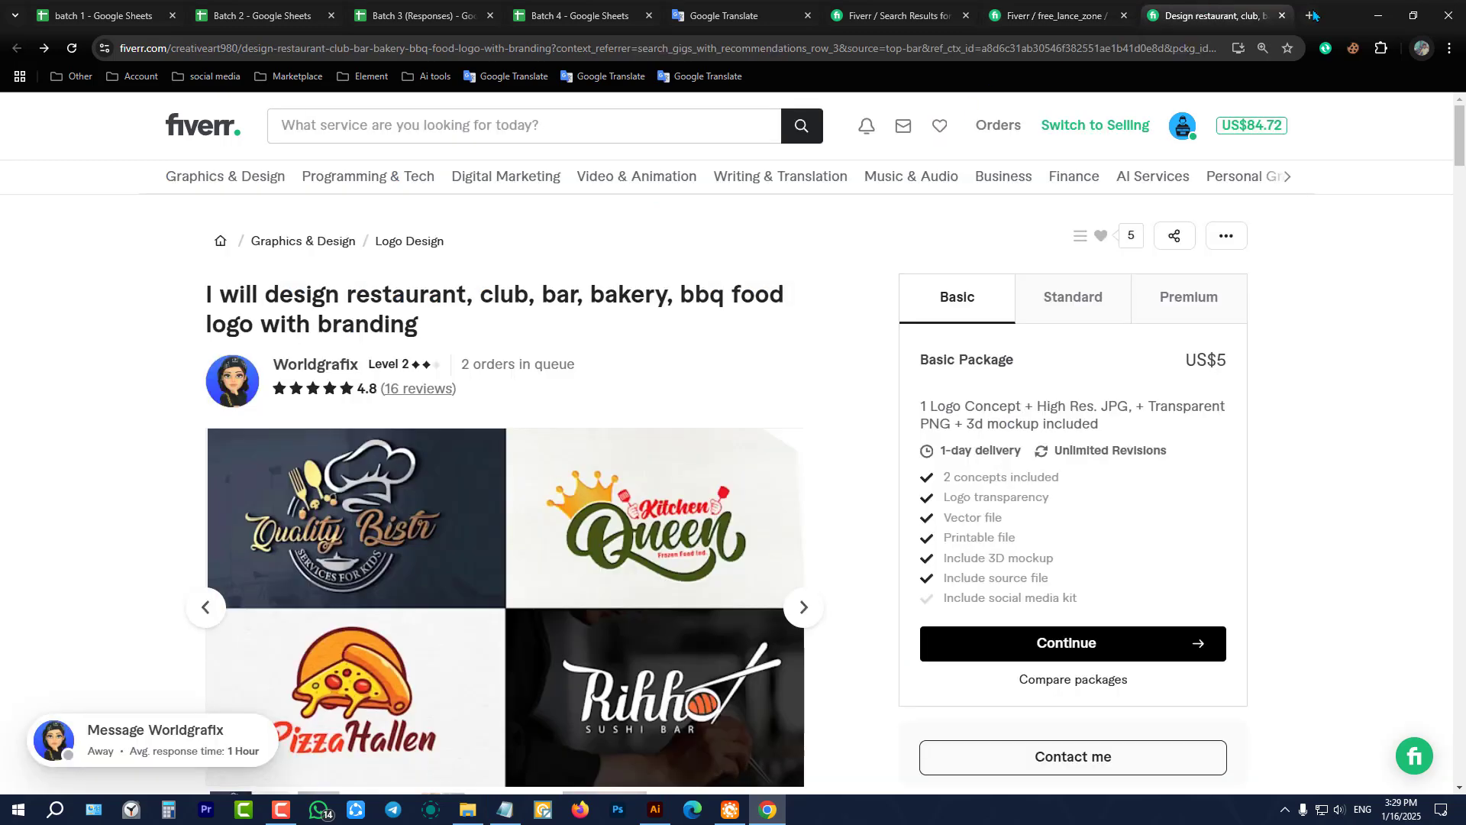
click(1311, 16)
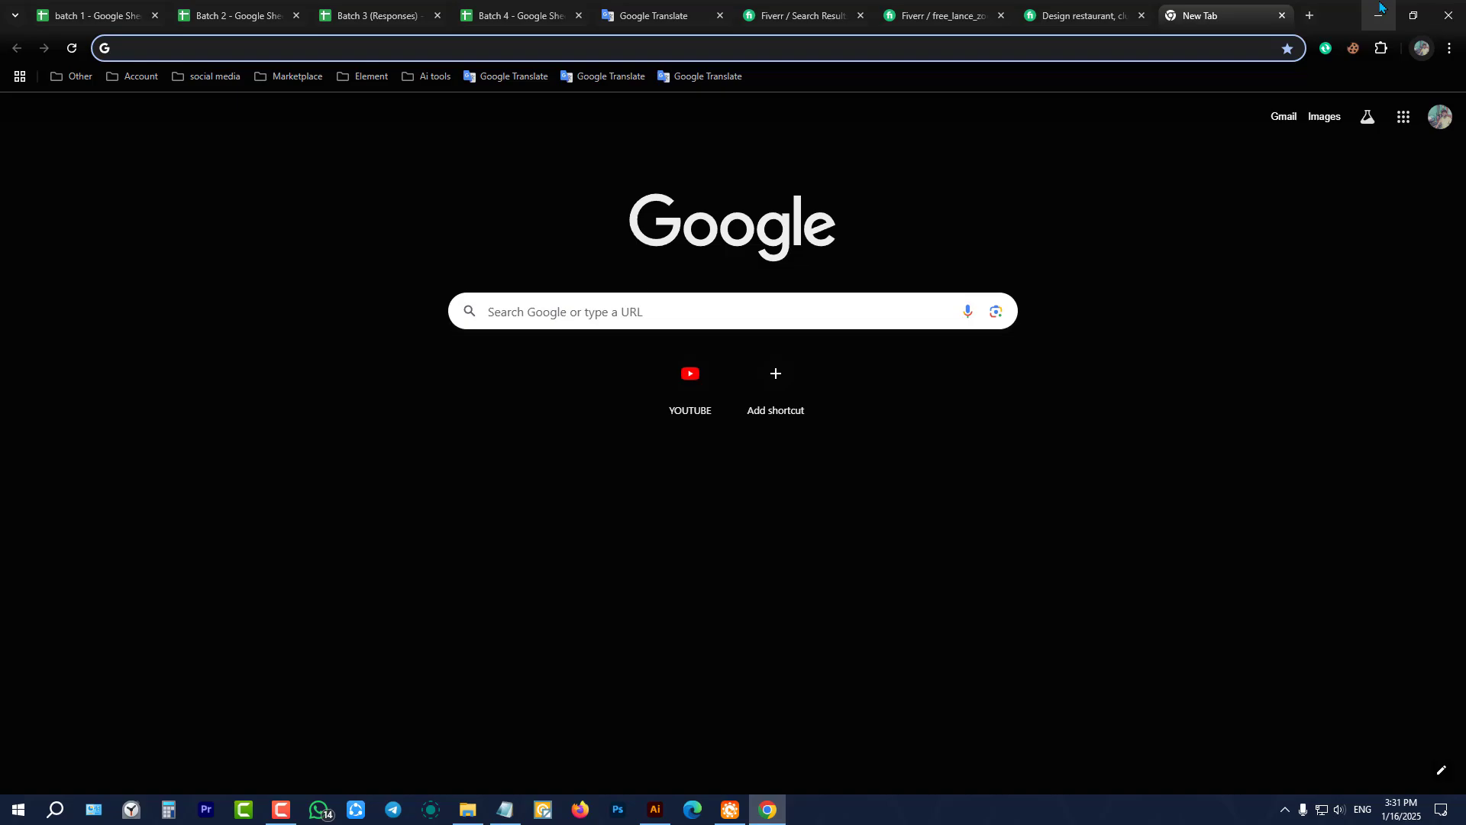
- Switch to the branding gig notes in Notepad and review the package scope, pricing and opening description lines
click(1380, 10)
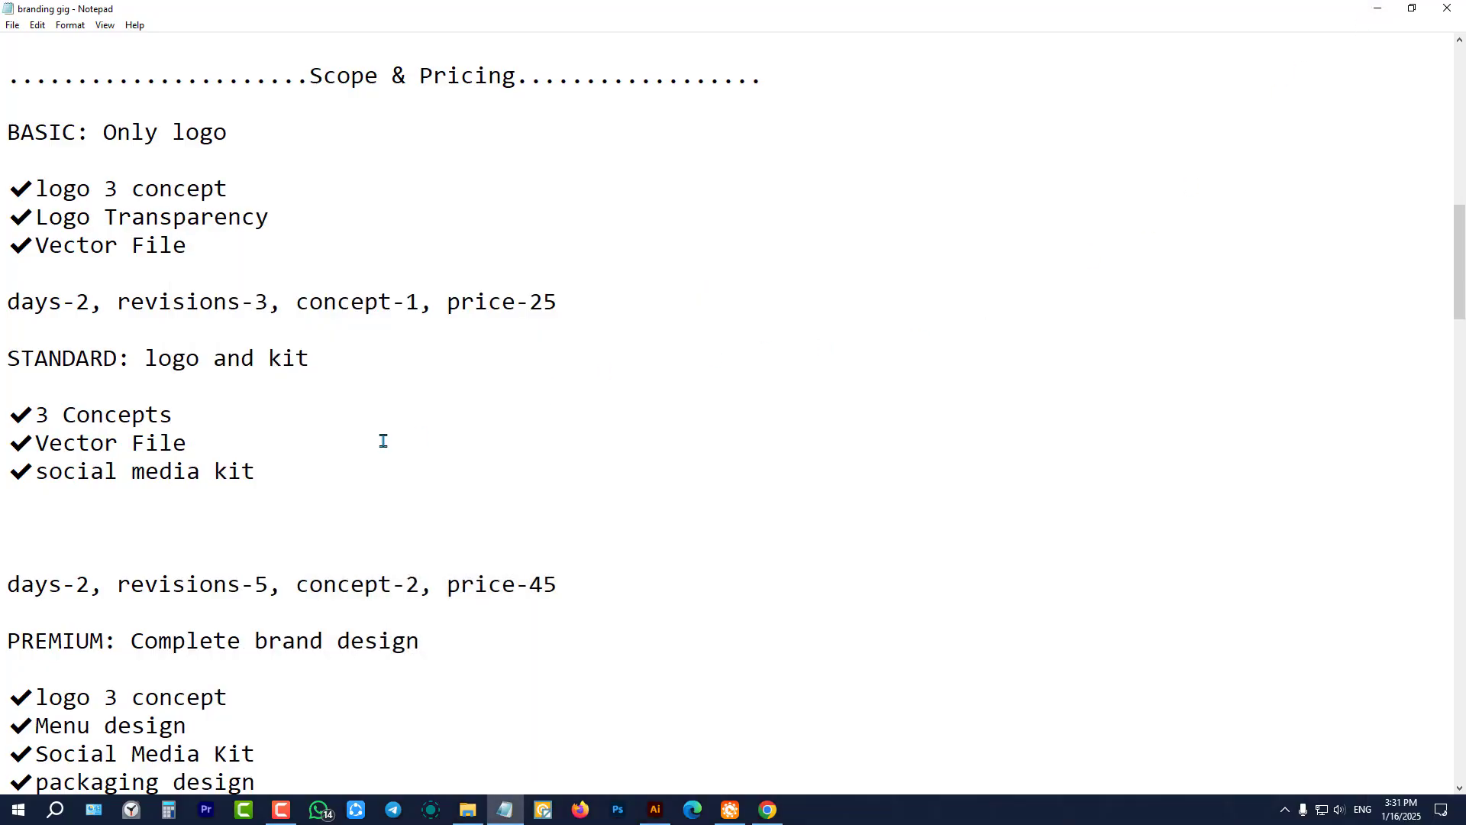
scroll(367, 458, down, 6)
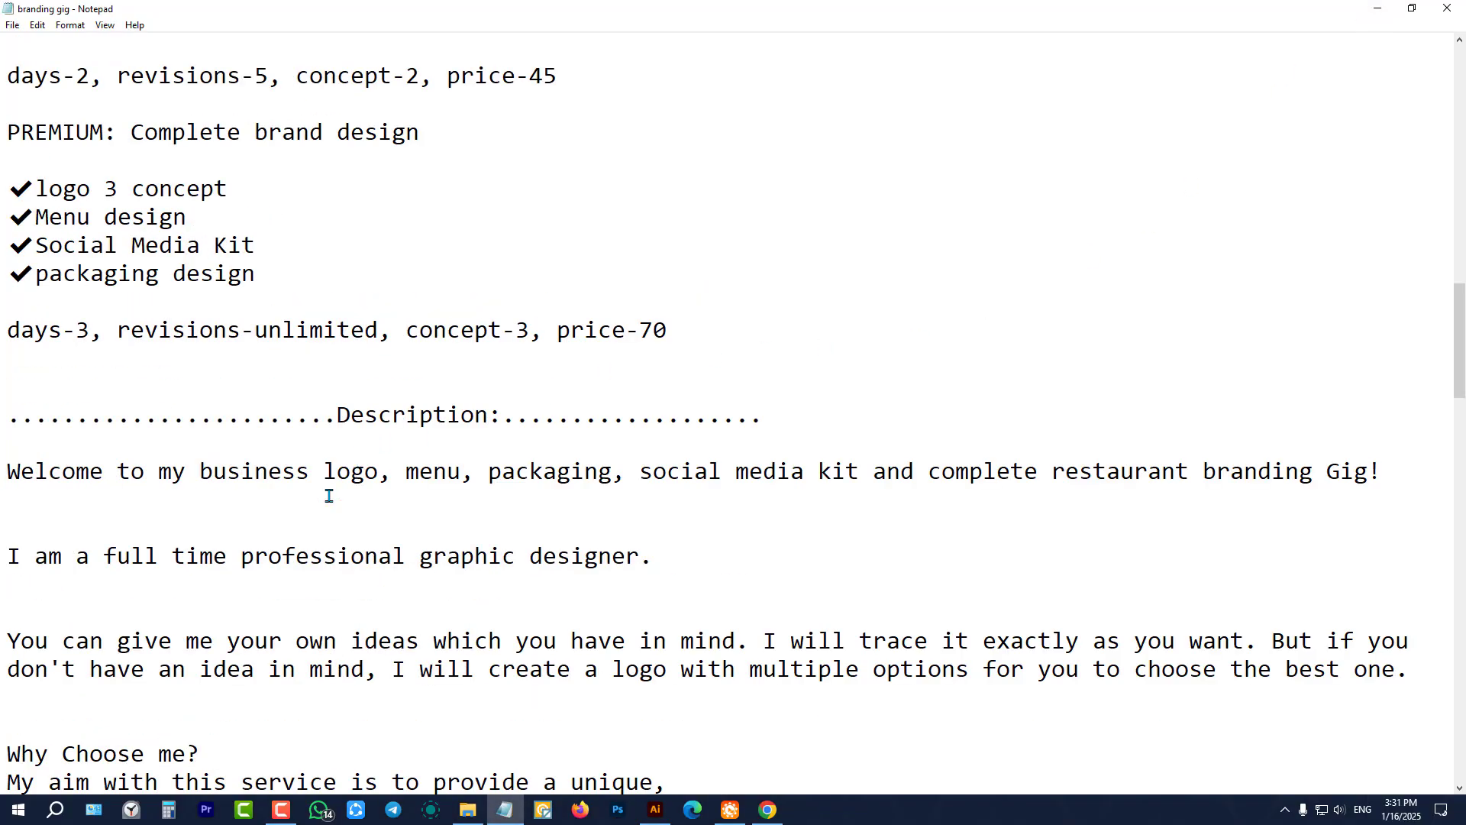
click(413, 474)
- Minimize the Notepad and File Explorer windows and refresh the desktop
click(1378, 8)
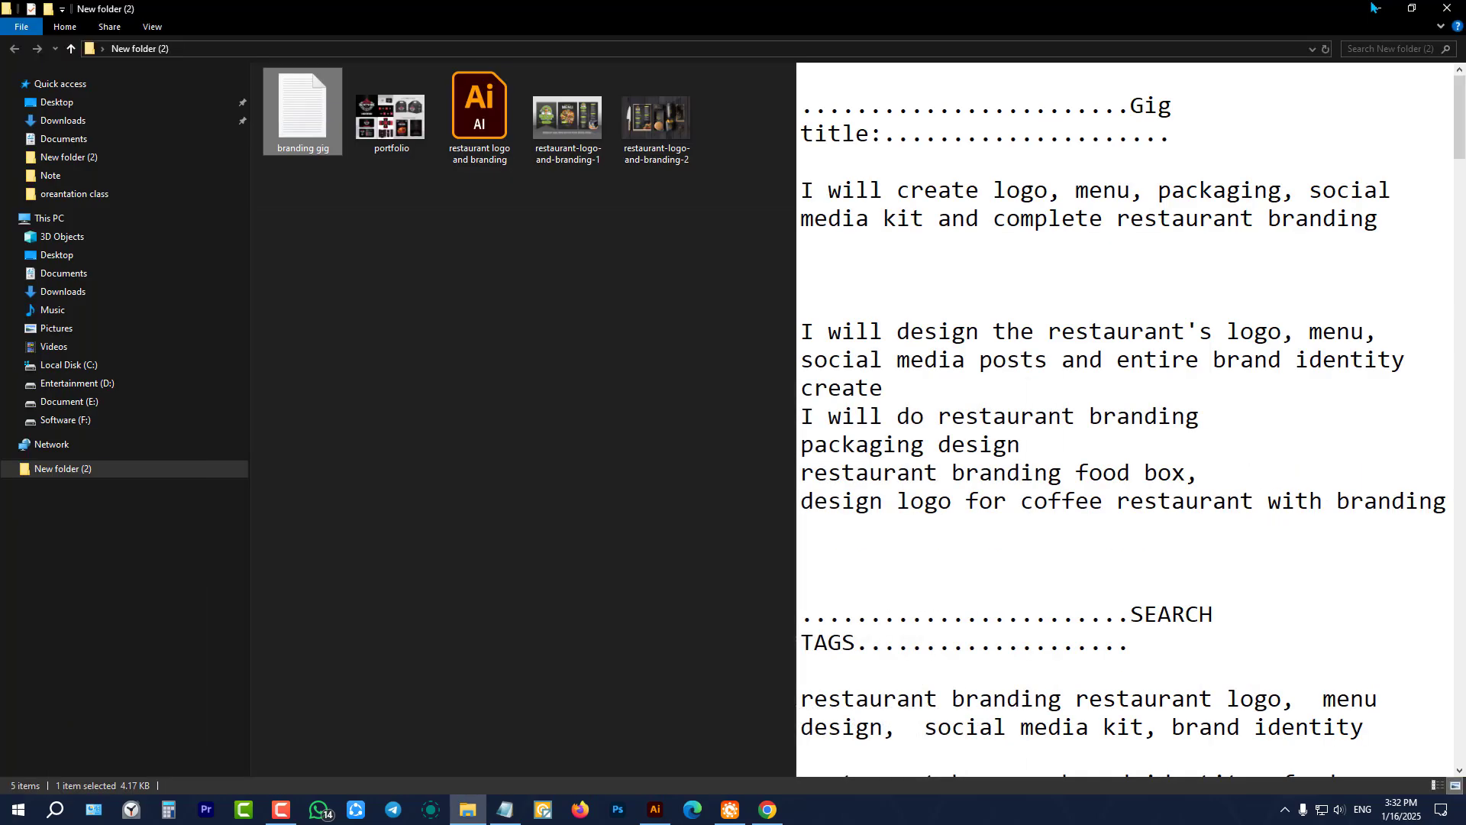
click(1377, 8)
right_click(992, 333)
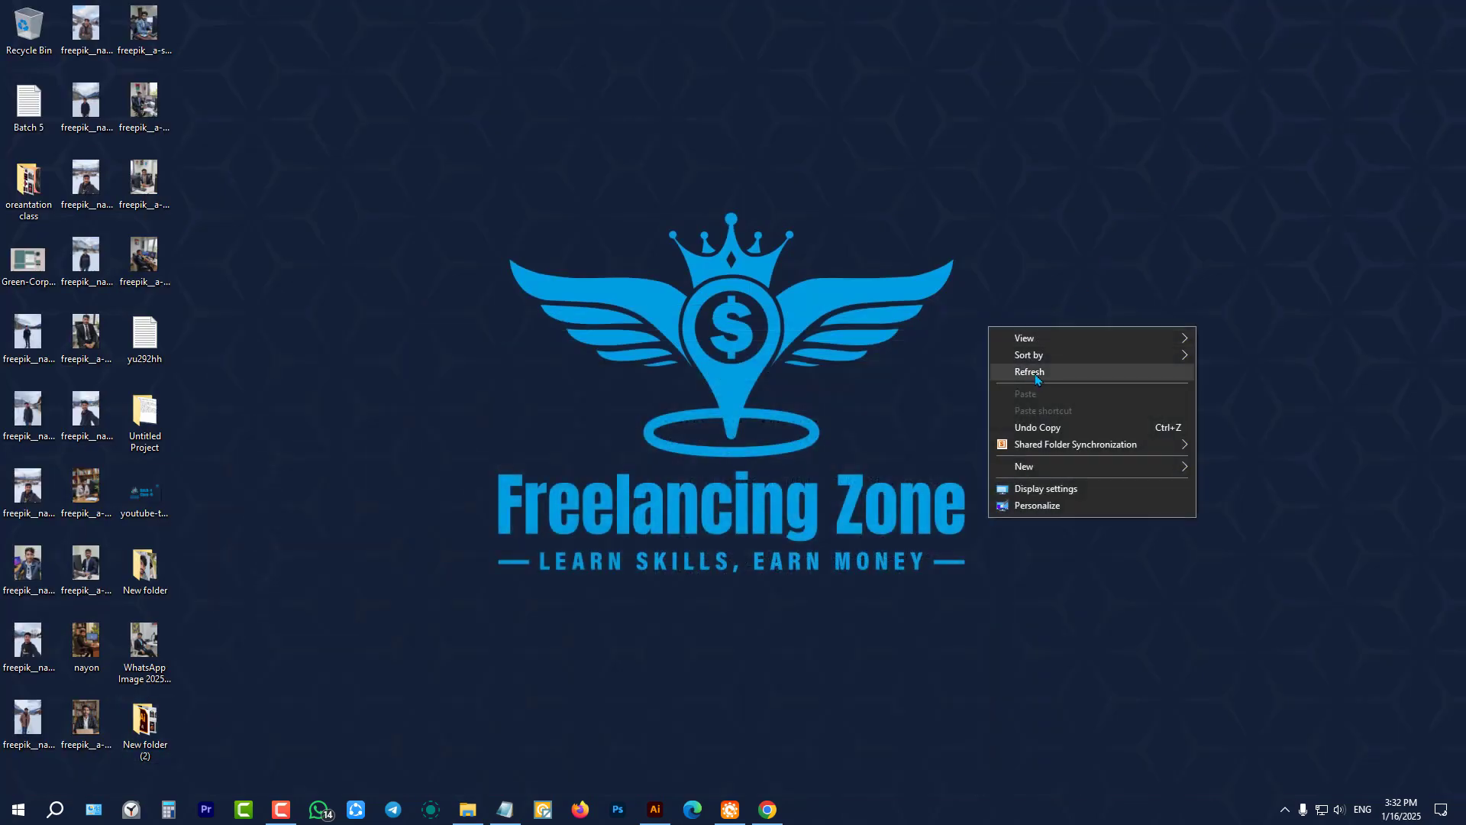
click(1036, 377)
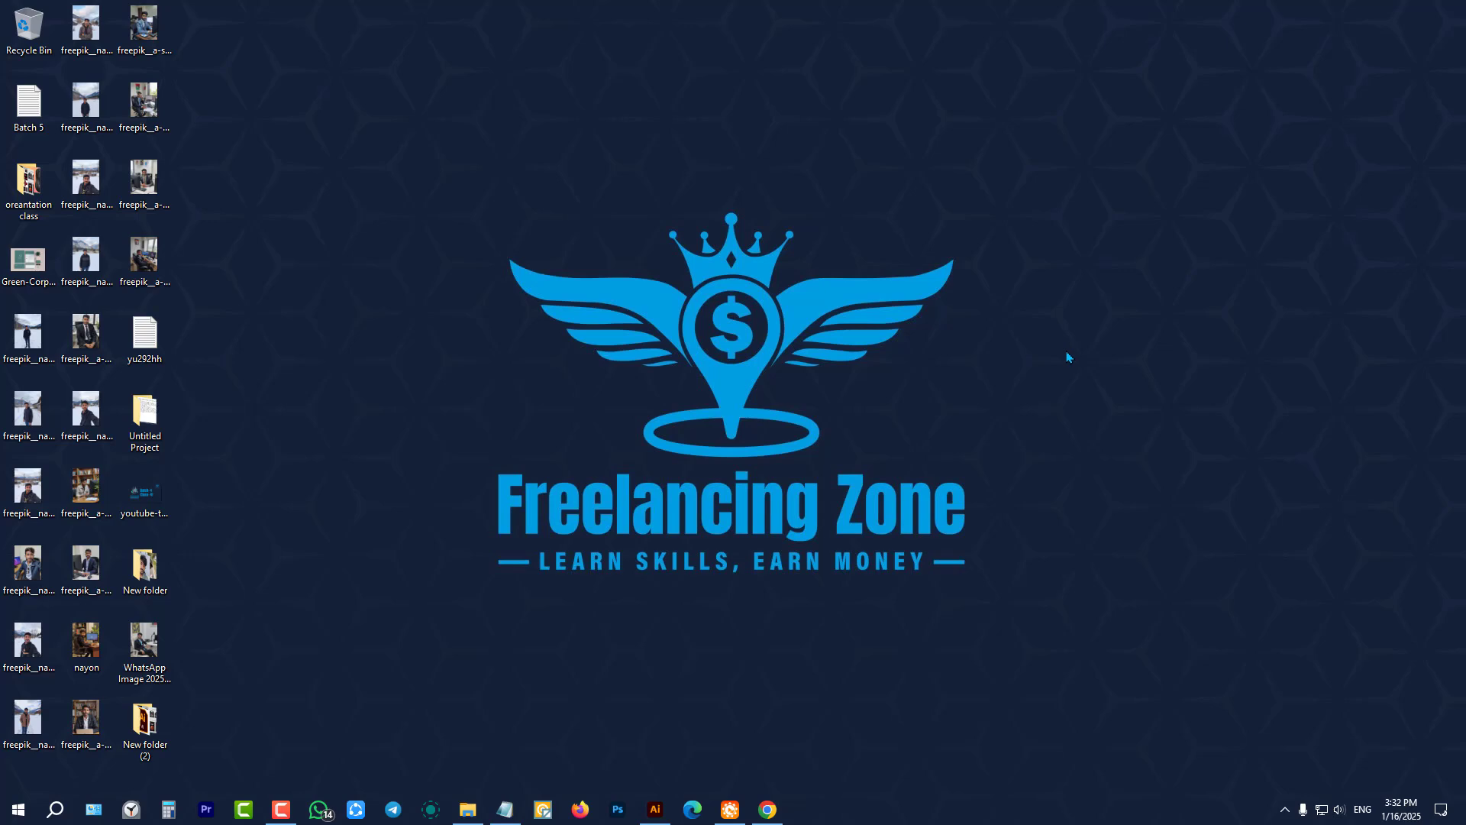
- Switch back to Chrome, bring up the competing restaurant logo gig and look over the Fiverr account menu's options
click(768, 808)
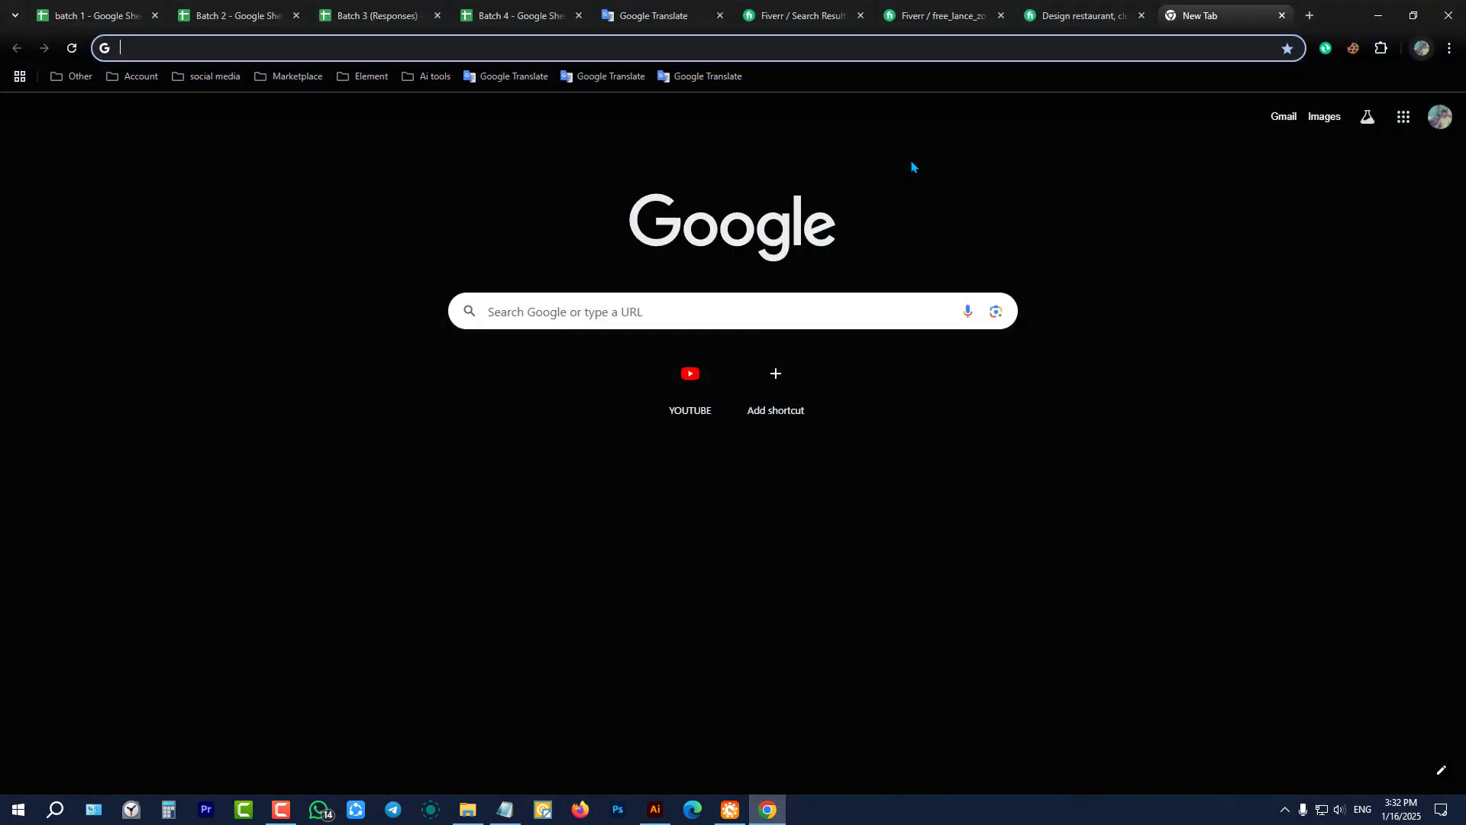
click(1079, 16)
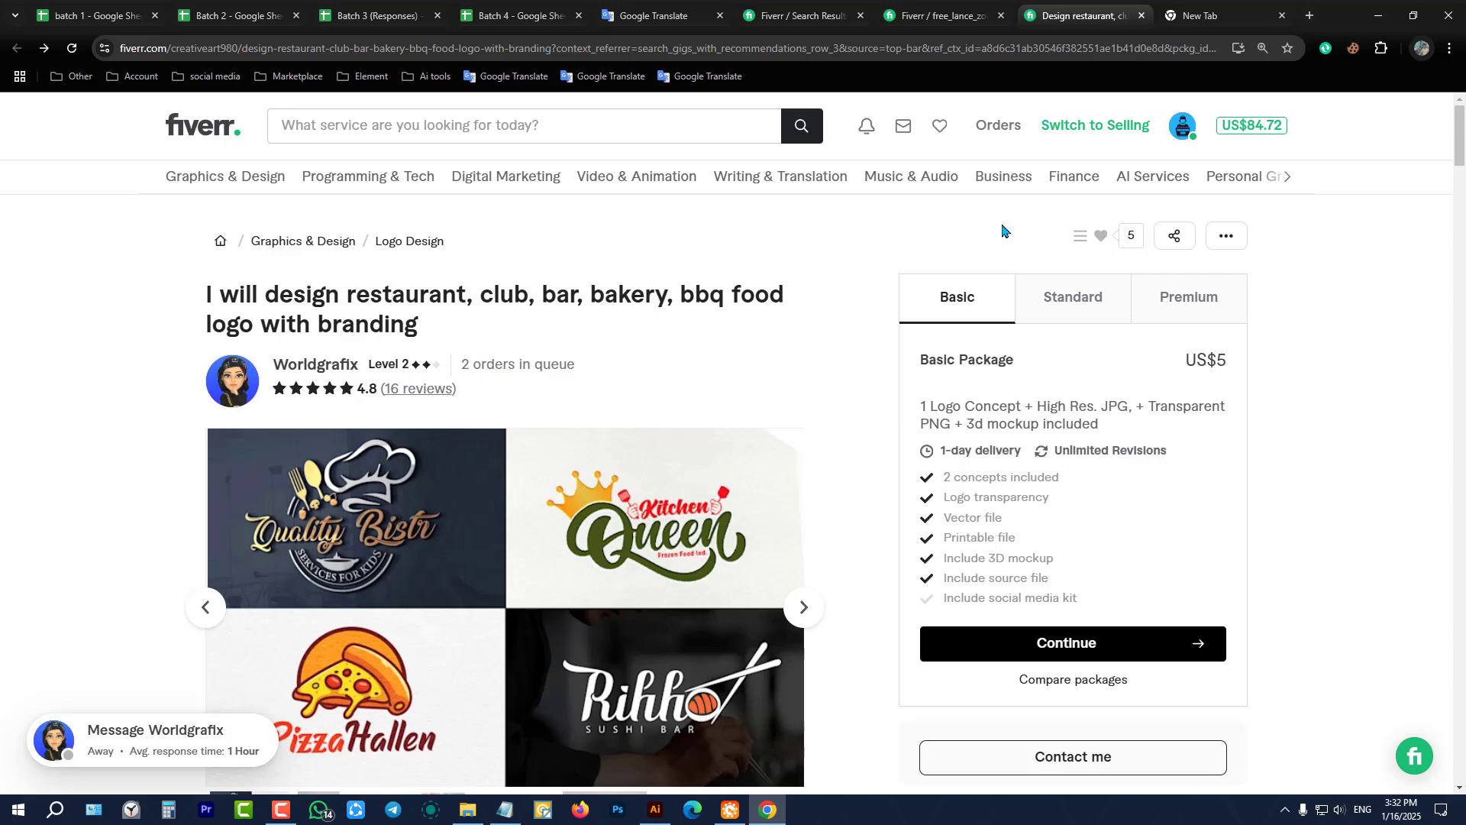
click(1182, 126)
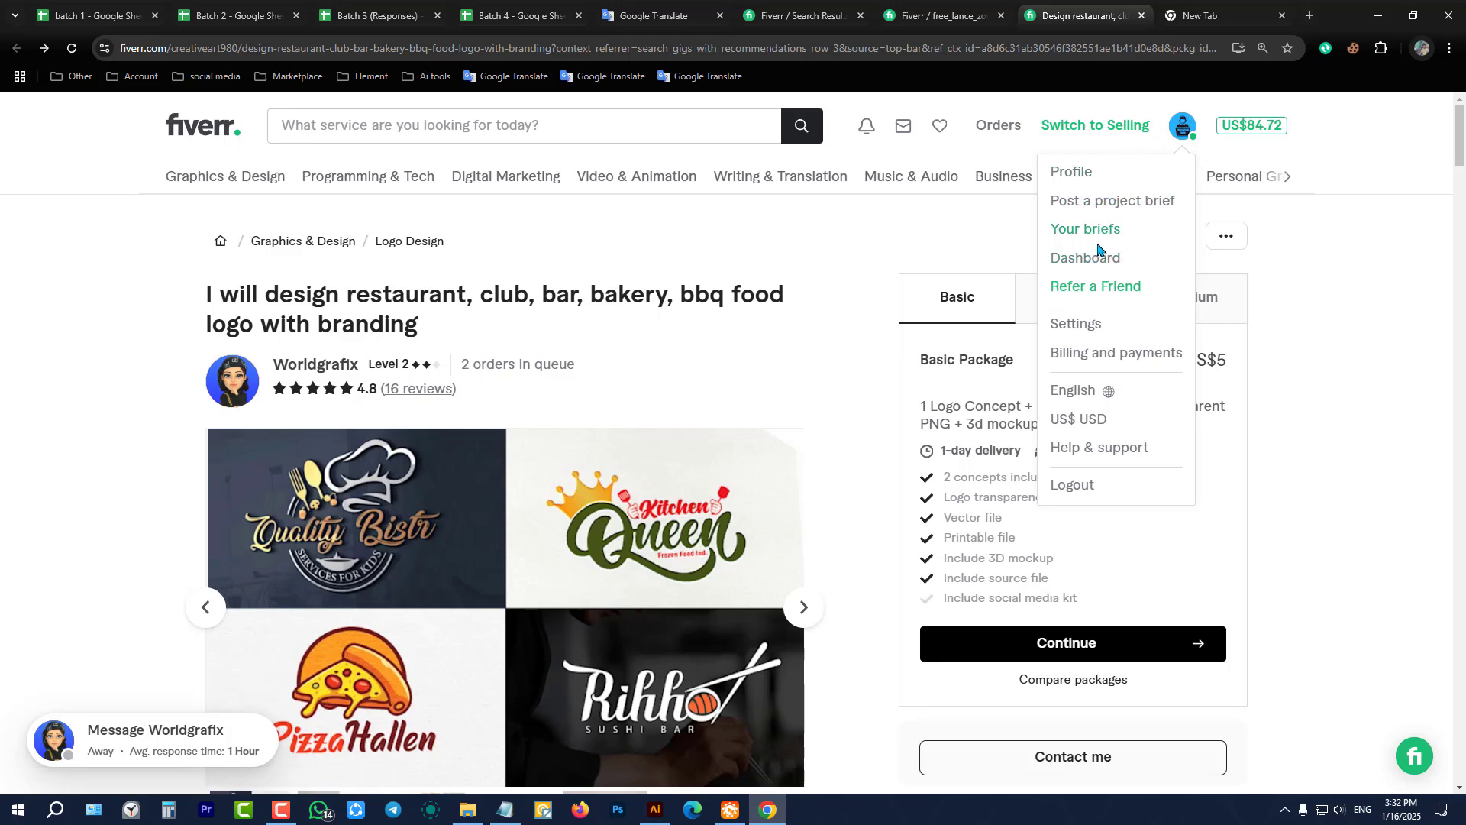
click(877, 256)
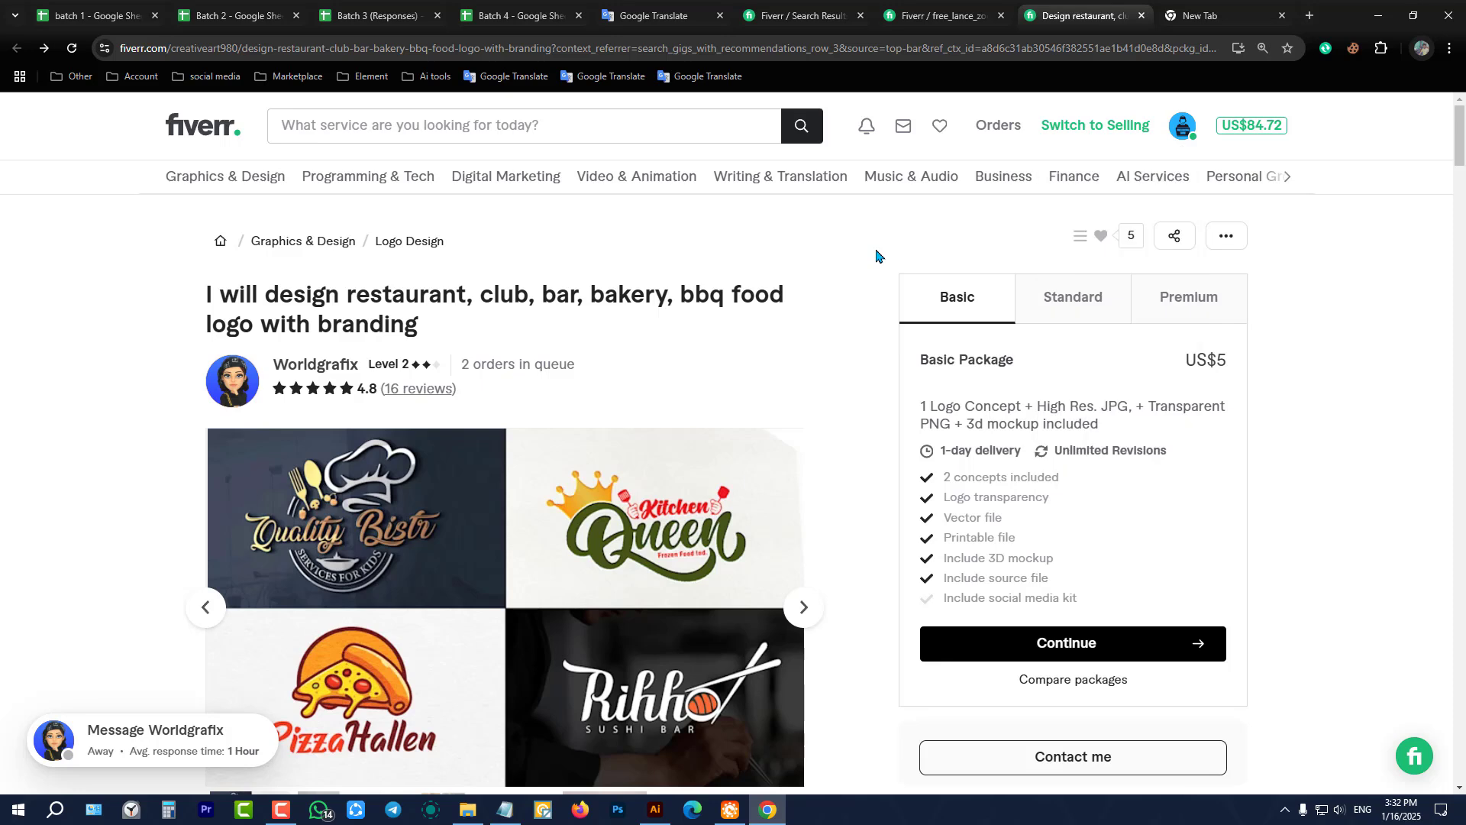